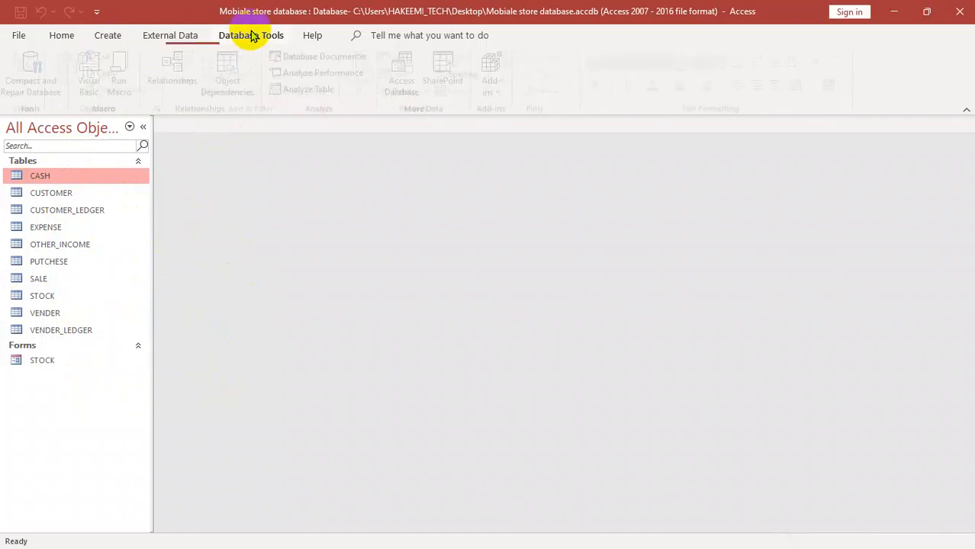
# Rearrange the PUTCHESE, VENDER, CUSTOMER and EXPENSE tables in the relationships diagram and close the database, saving the layout.
pyautogui.click(172, 80)
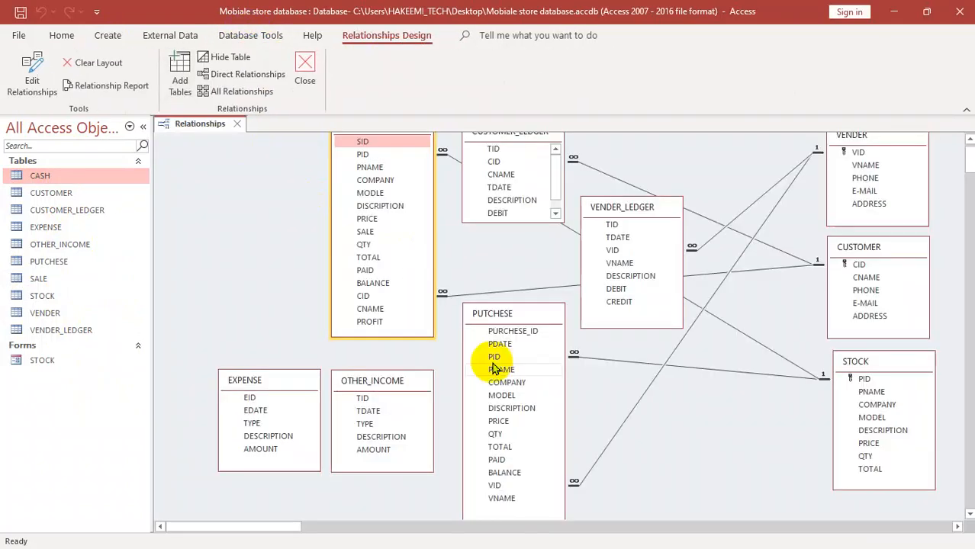
pyautogui.click(528, 316)
pyautogui.moveTo(528, 316); pyautogui.dragTo(535, 346)
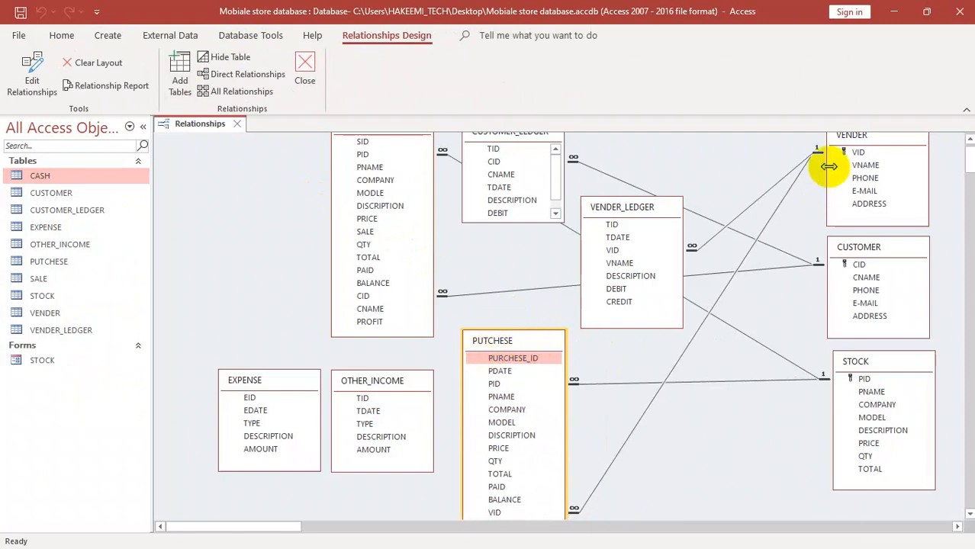
pyautogui.moveTo(854, 136)
pyautogui.mouseDown()
pyautogui.moveTo(852, 172)
pyautogui.moveTo(851, 144)
pyautogui.mouseUp()
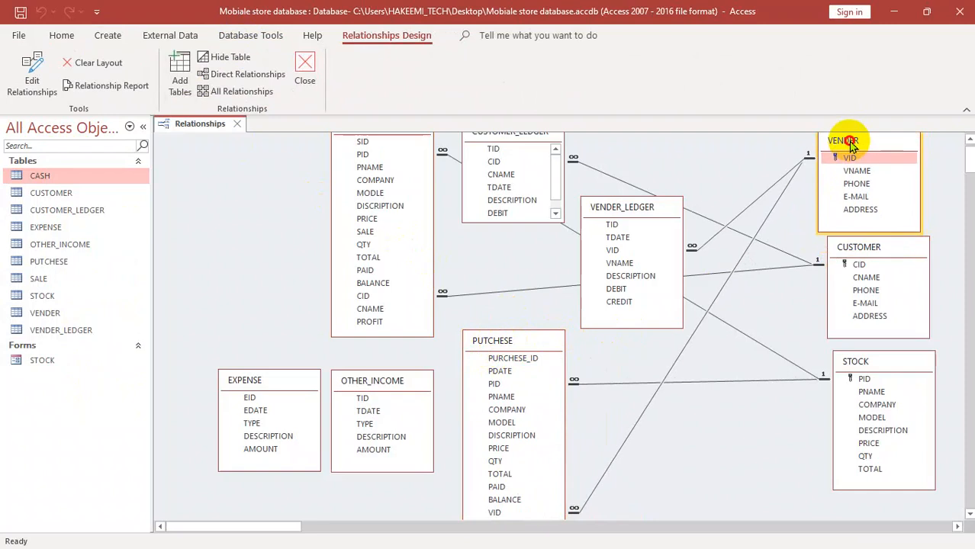
pyautogui.moveTo(885, 251)
pyautogui.mouseDown()
pyautogui.moveTo(807, 303)
pyautogui.moveTo(838, 268)
pyautogui.moveTo(882, 258)
pyautogui.mouseUp()
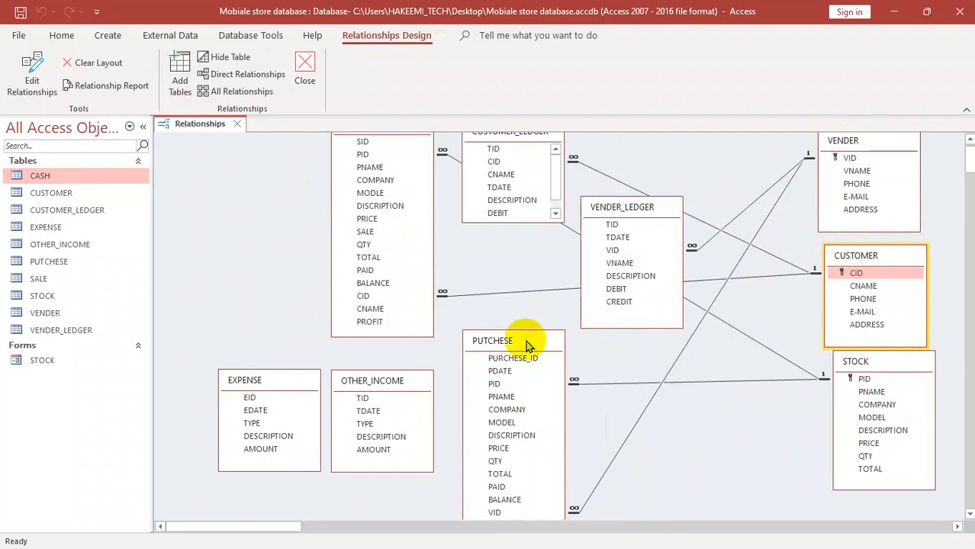
pyautogui.click(290, 387)
pyautogui.moveTo(289, 387); pyautogui.dragTo(266, 282)
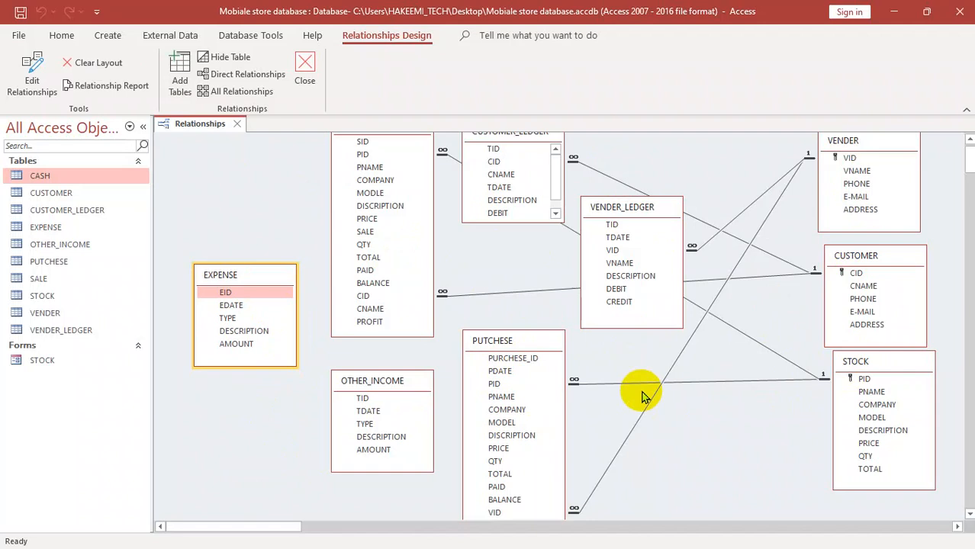
pyautogui.click(961, 23)
pyautogui.click(439, 321)
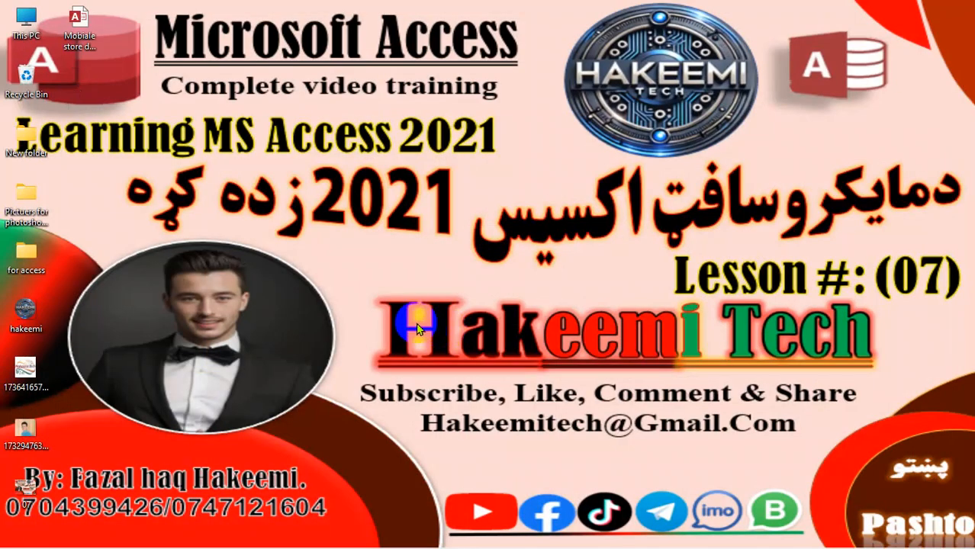
# Launch Access, create a new blank database and close its default table without saving it.
pyautogui.press('super')
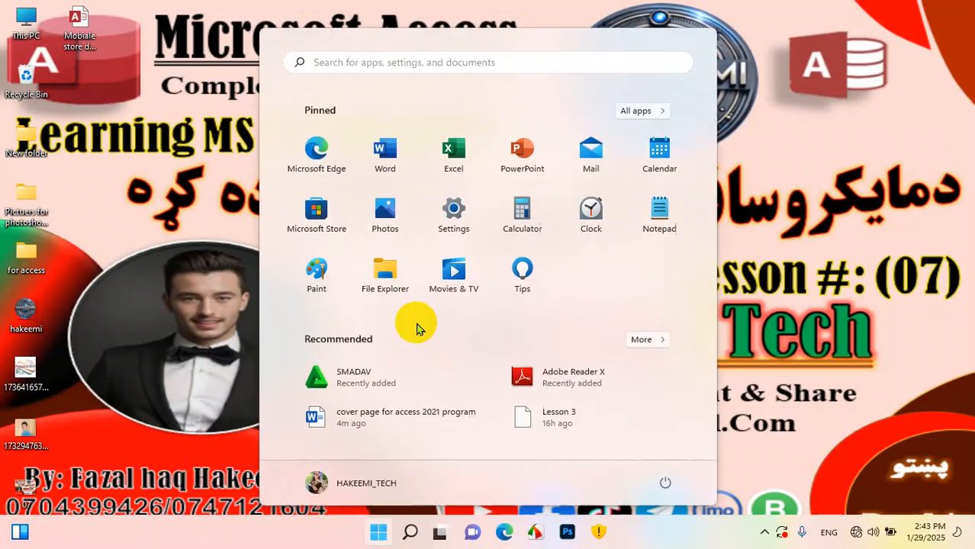
pyautogui.write('access')
pyautogui.press('Return')
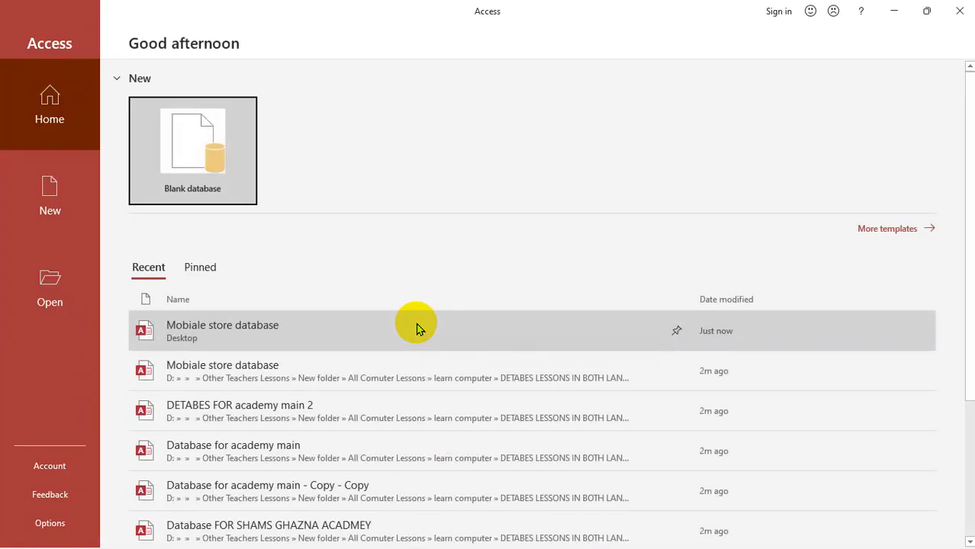
pyautogui.press('Return')
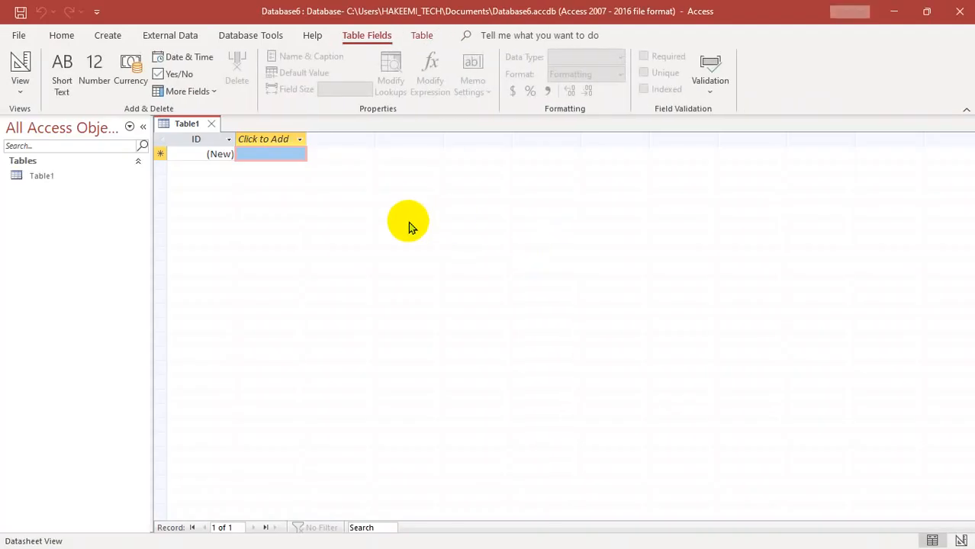
pyautogui.hotkey('ctrl', 'w')
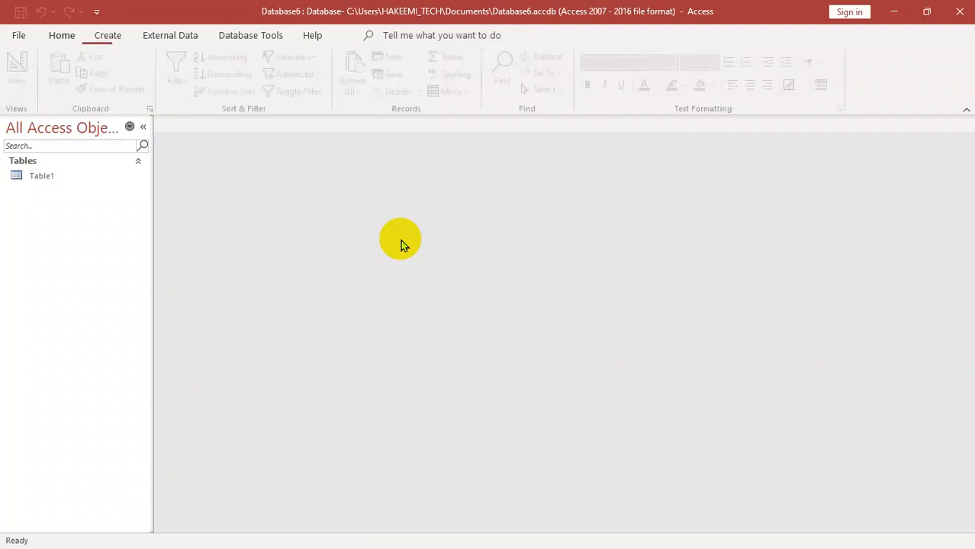
pyautogui.click(106, 35)
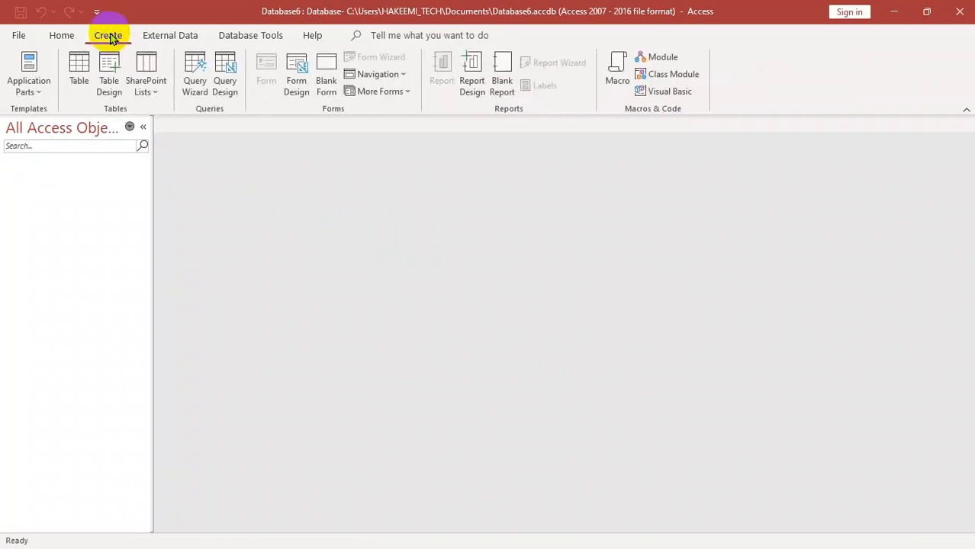
pyautogui.click(109, 81)
pyautogui.press('capslock')
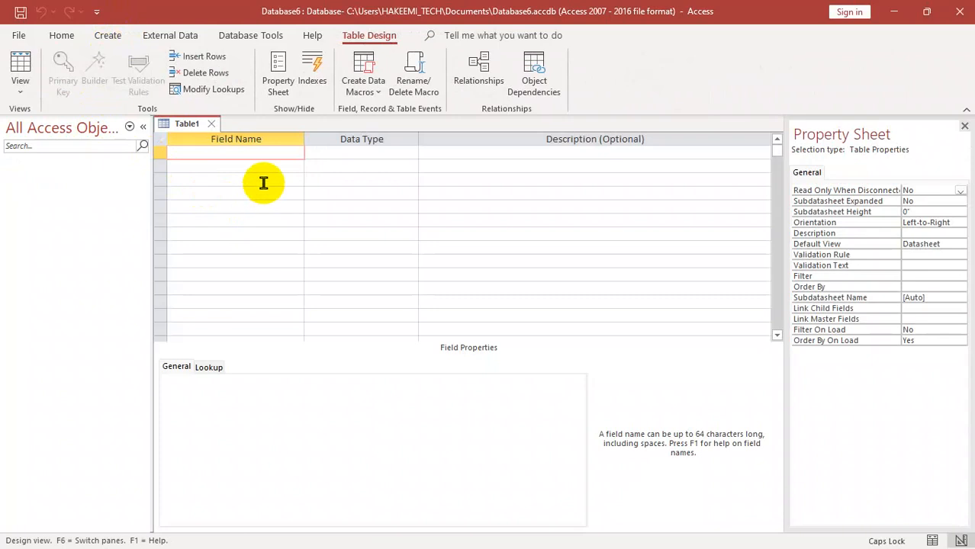
pyautogui.write('Stock')
pyautogui.press('Tab')
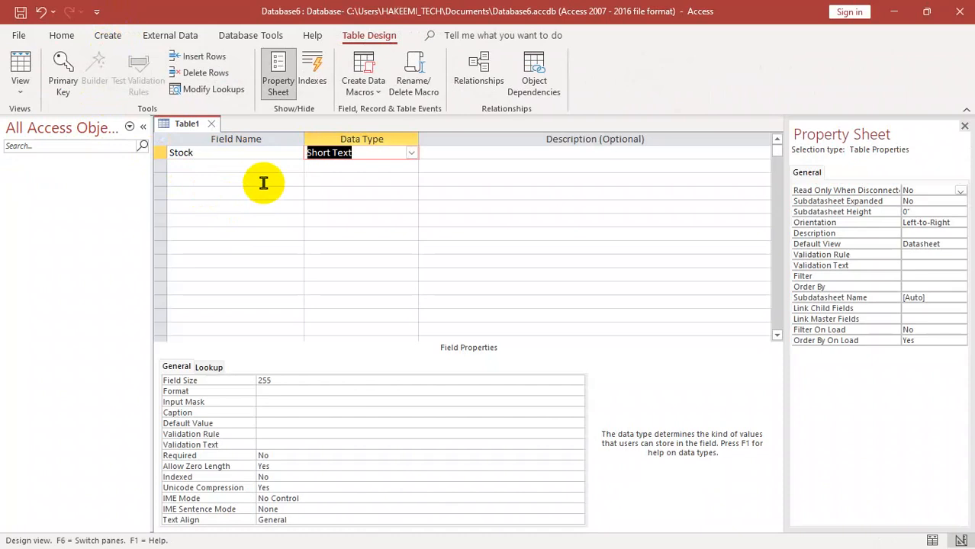
pyautogui.hotkey('shift', 'Tab')
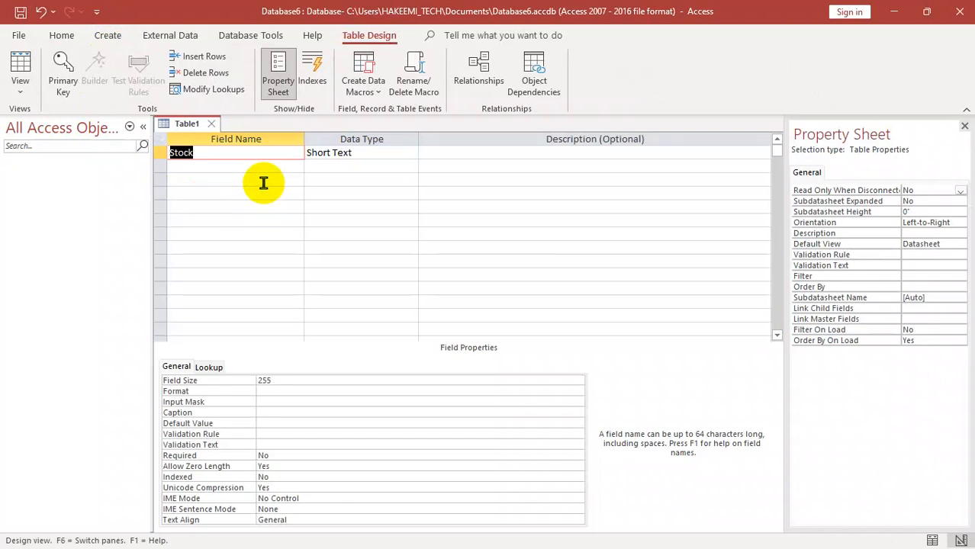
pyautogui.press('Tab')
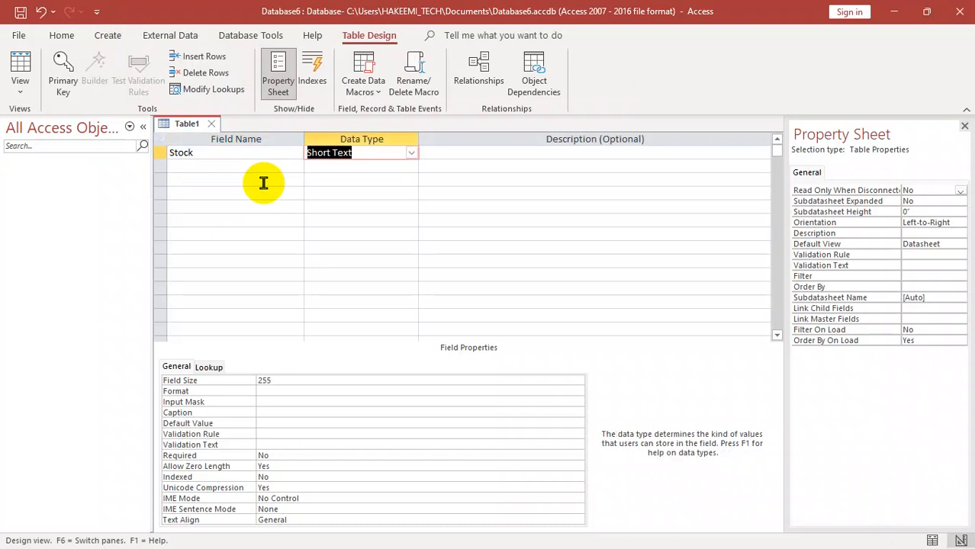
pyautogui.hotkey('ctrl', 'w')
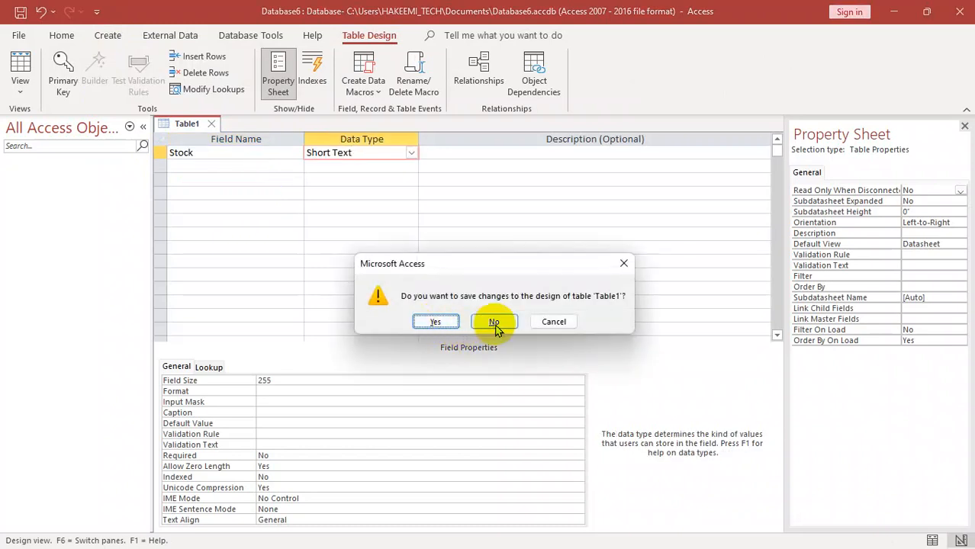
pyautogui.click(495, 320)
# Start a new table in Design view and add an Eid field with the AutoNumber data type.
pyautogui.click(105, 36)
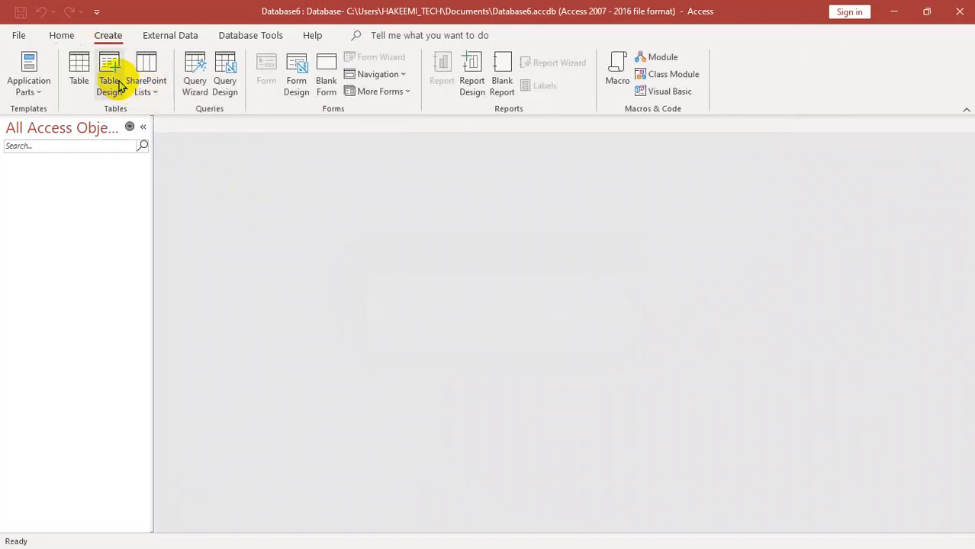
pyautogui.click(116, 82)
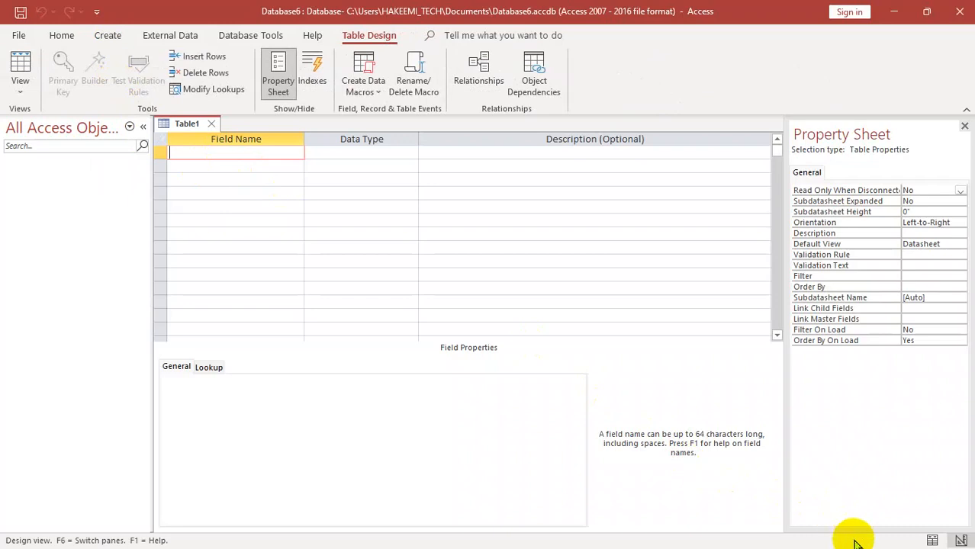
pyautogui.click(235, 166)
pyautogui.press('capslock')
pyautogui.write('E')
pyautogui.press('capslock')
pyautogui.write('id')
pyautogui.press('Tab')
pyautogui.write('a')
pyautogui.press('Return')
pyautogui.press('Return')
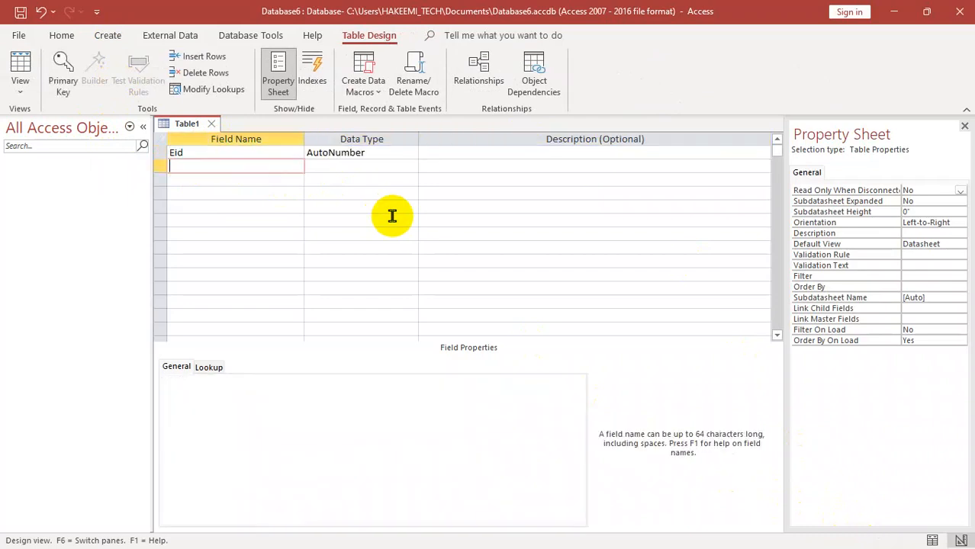
# Add an Ename field with the Short Text data type below Eid.
pyautogui.write('e')
pyautogui.press('BackSpace')
pyautogui.press('capslock')
pyautogui.write('E')
pyautogui.press('capslock')
pyautogui.write('name')
pyautogui.press('Tab')
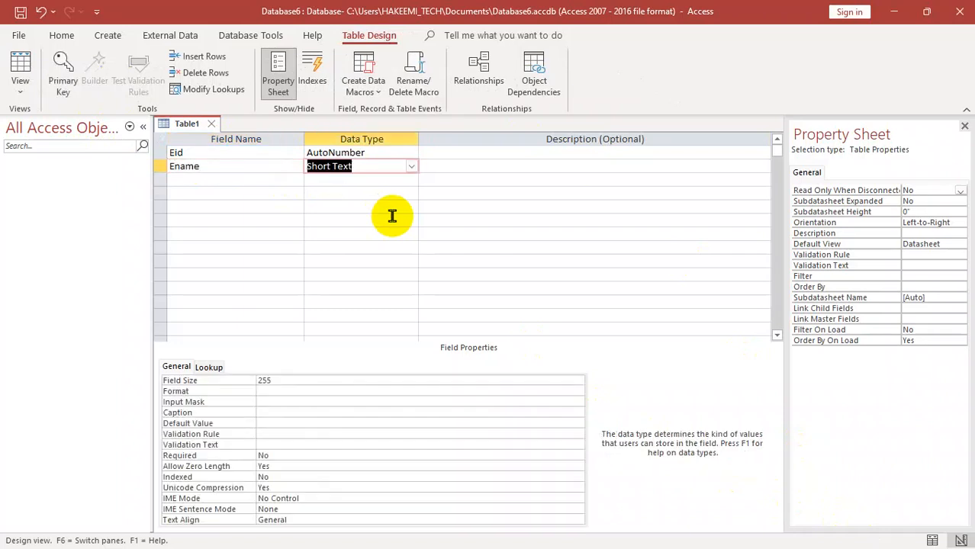
pyautogui.write('ss')
pyautogui.press('BackSpace')
pyautogui.press('BackSpace')
pyautogui.write('js')
pyautogui.press('Escape')
pyautogui.press('Return')
pyautogui.press('Return')
# Add a jab field with the Short Text data type below Ename.
pyautogui.write('j')
pyautogui.press('capslock')
pyautogui.write('AA')
pyautogui.press('BackSpace')
pyautogui.press('capslock')
pyautogui.write('ab')
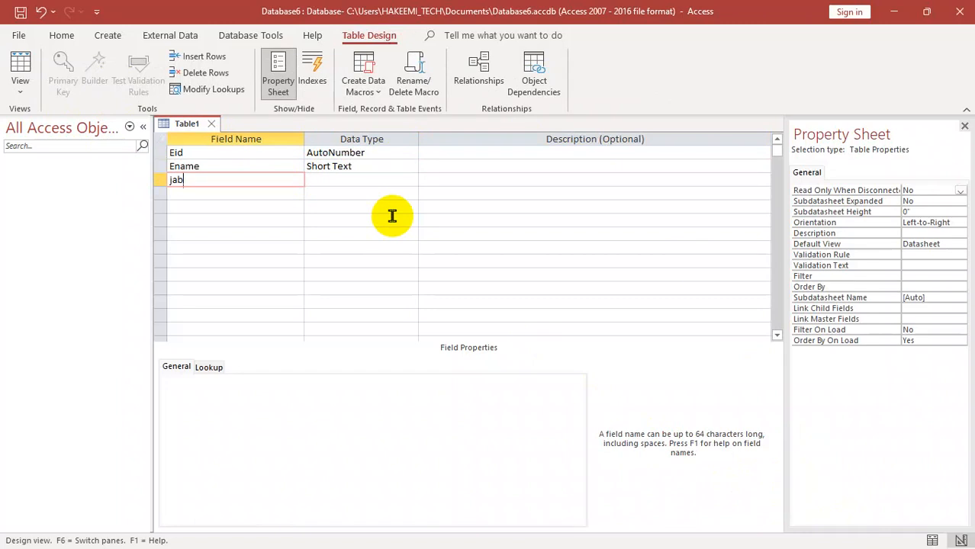
pyautogui.press('Return')
pyautogui.press('Return')
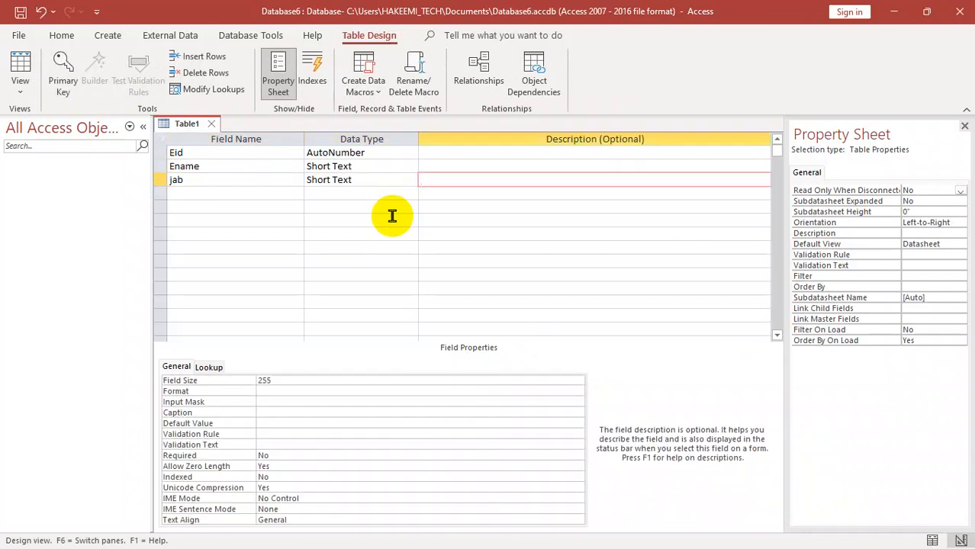
pyautogui.press('Return')
# Add a salary field with the Number data type below jab.
pyautogui.write('salary')
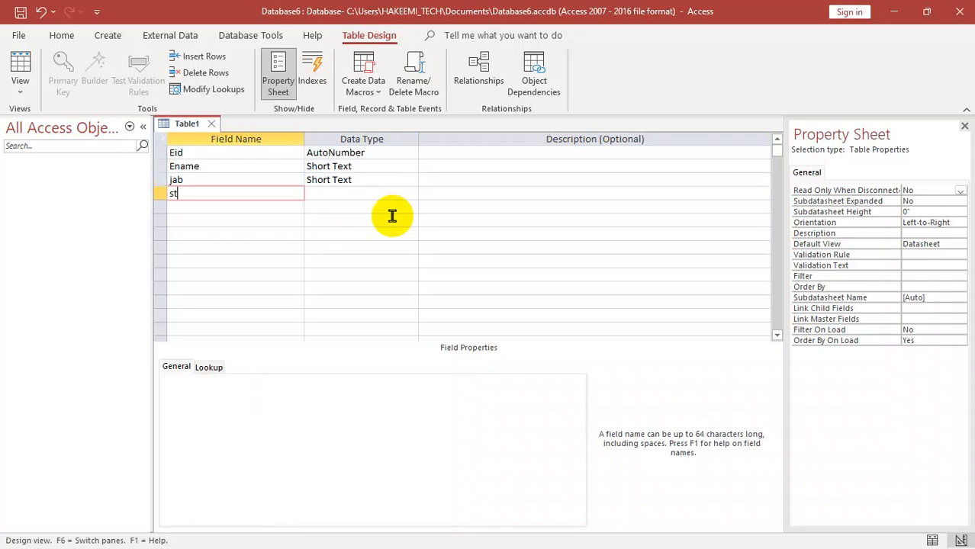
pyautogui.press('Return')
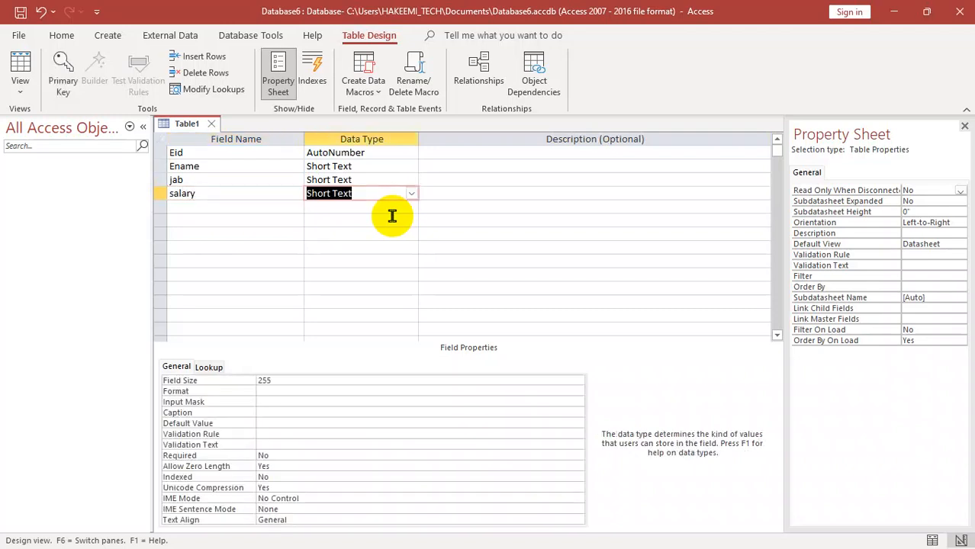
pyautogui.write('n')
pyautogui.press('Return')
pyautogui.press('Return')
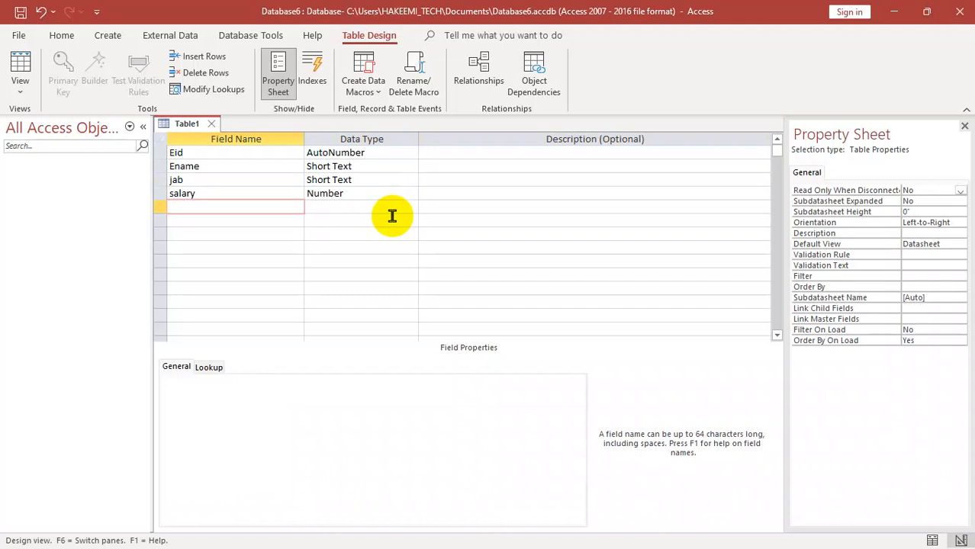
# Close the table, saving it as Employ and letting Access create a primary key.
pyautogui.hotkey('ctrl', 'w')
pyautogui.click(433, 320)
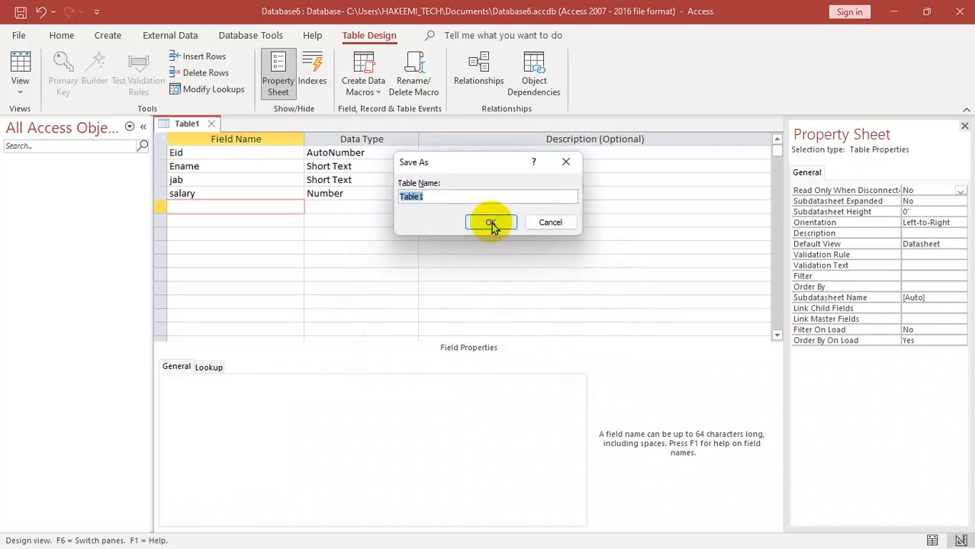
pyautogui.write('Em[pl')
pyautogui.write('pl')
pyautogui.write('oy')
pyautogui.click(490, 222)
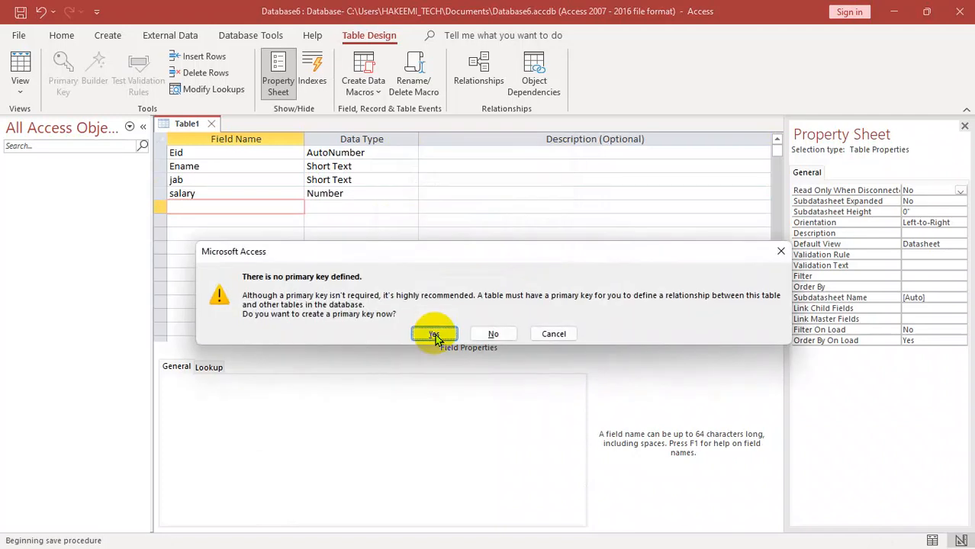
pyautogui.click(434, 334)
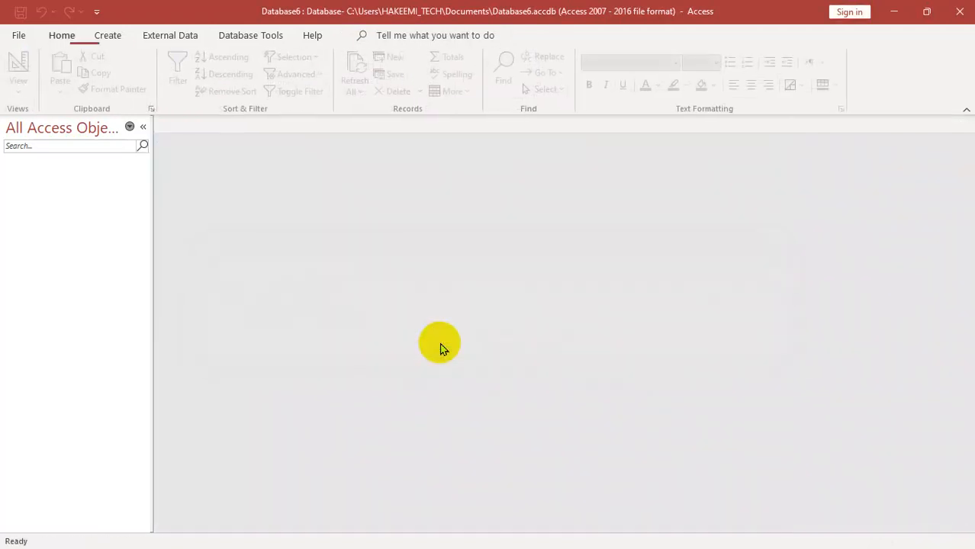
# Start another table in Design view and add a Sid field with the AutoNumber data type.
pyautogui.click(100, 41)
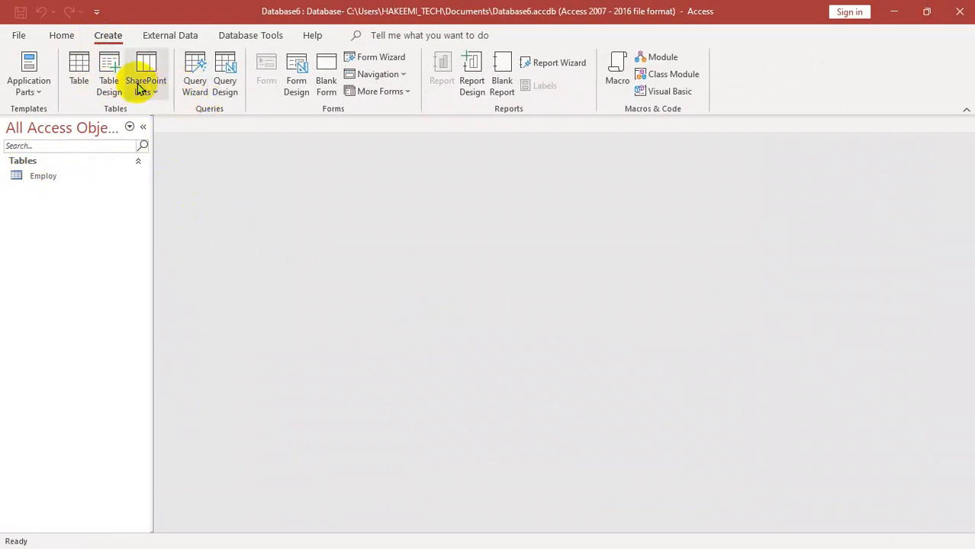
pyautogui.click(109, 76)
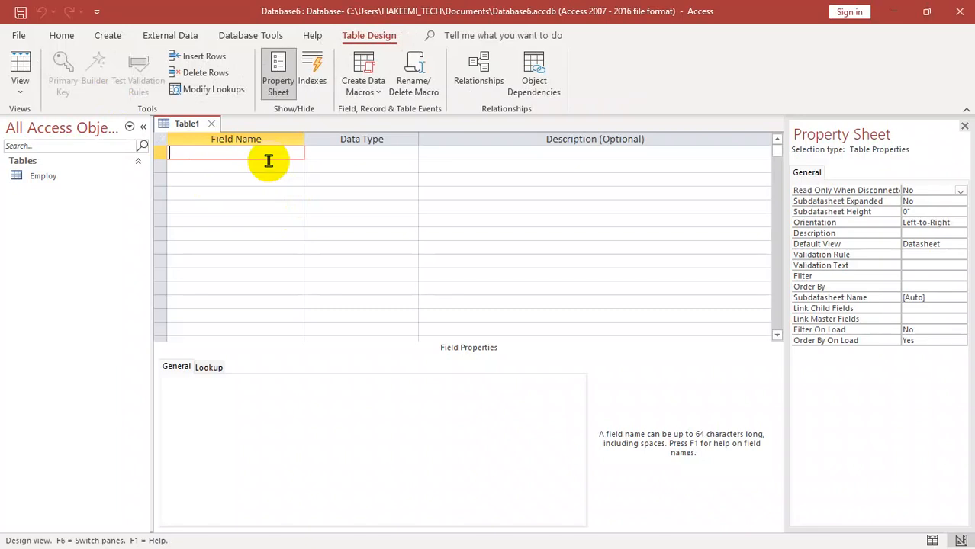
pyautogui.write('Sid')
pyautogui.press('Tab')
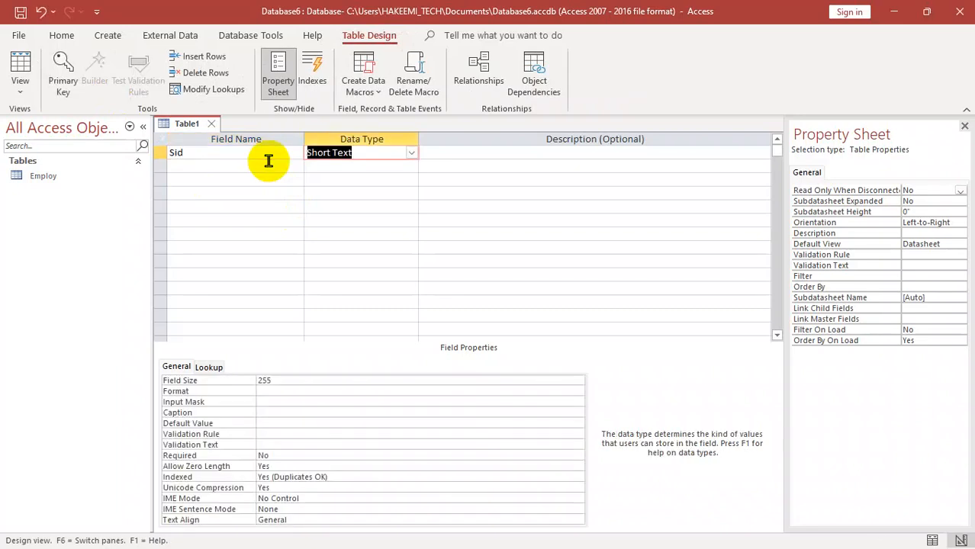
pyautogui.press('Tab')
pyautogui.hotkey('shift', 'Tab')
pyautogui.write('a')
pyautogui.press('Tab')
pyautogui.press('Tab')
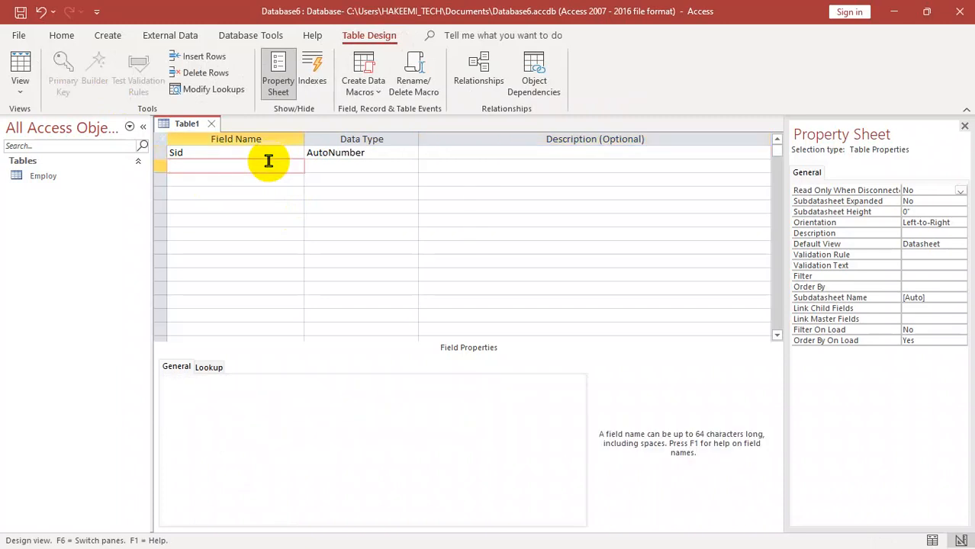
# Add a Comapny field with the Short Text data type below Sid.
pyautogui.press('capslock')
pyautogui.write('COM')
pyautogui.press('BackSpace')
pyautogui.press('capslock')
pyautogui.write('omapny')
pyautogui.press('Tab')
pyautogui.press('Tab')
pyautogui.press('Tab')
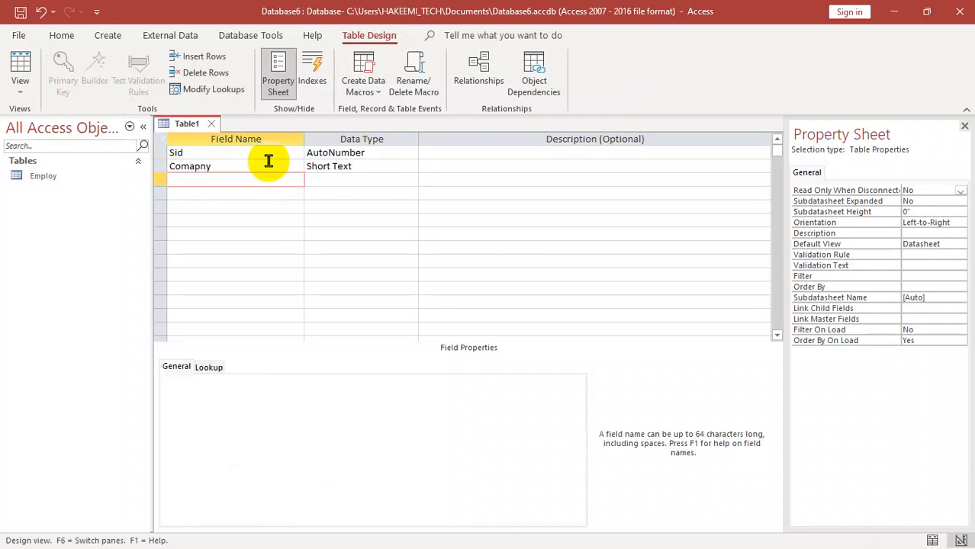
# Add a Disctription field with the Short Text data type below Comapny.
pyautogui.press('capslock')
pyautogui.write('D')
pyautogui.press('capslock')
pyautogui.write('isctription')
pyautogui.press('Tab')
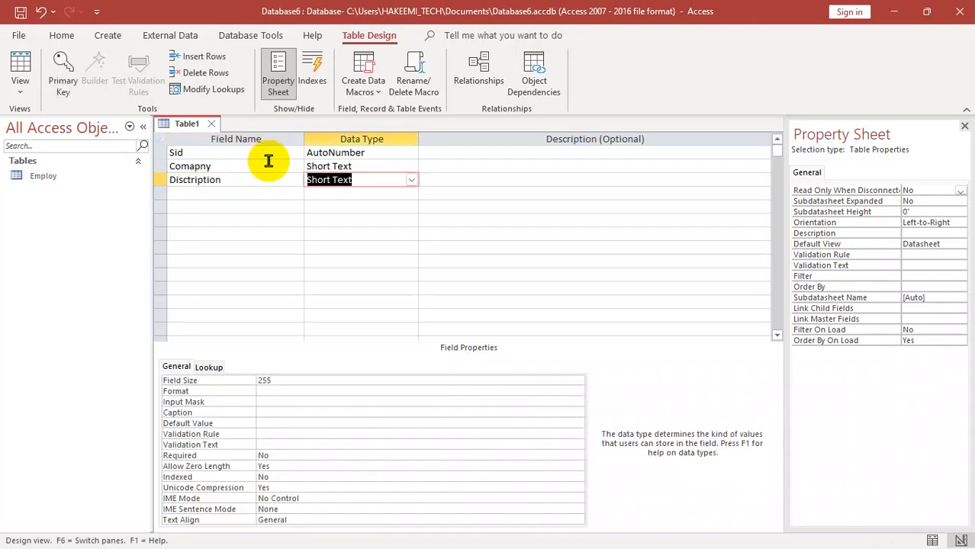
pyautogui.press('Tab')
pyautogui.press('Tab')
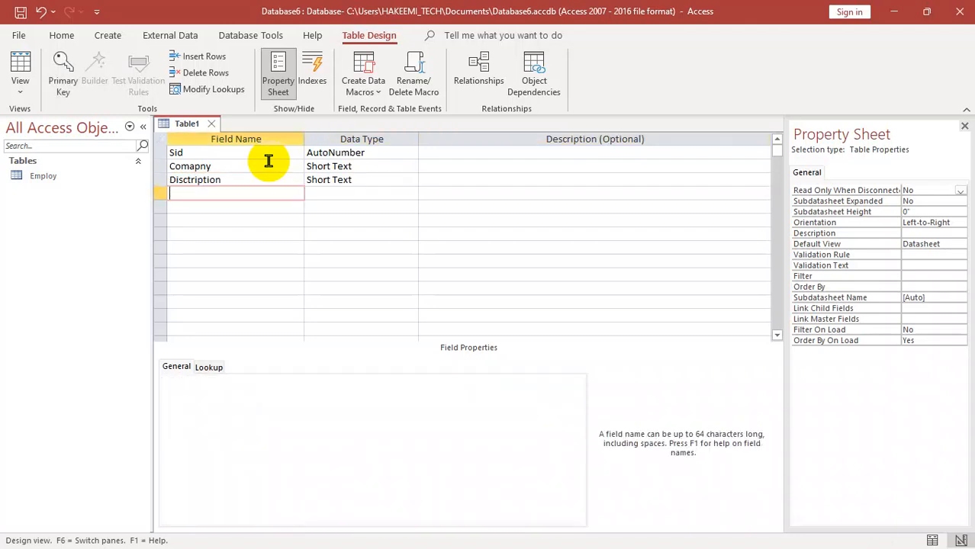
# Add a Price field with the Number data type below Disctription.
pyautogui.press('capslock')
pyautogui.write('P')
pyautogui.press('capslock')
pyautogui.write('rice')
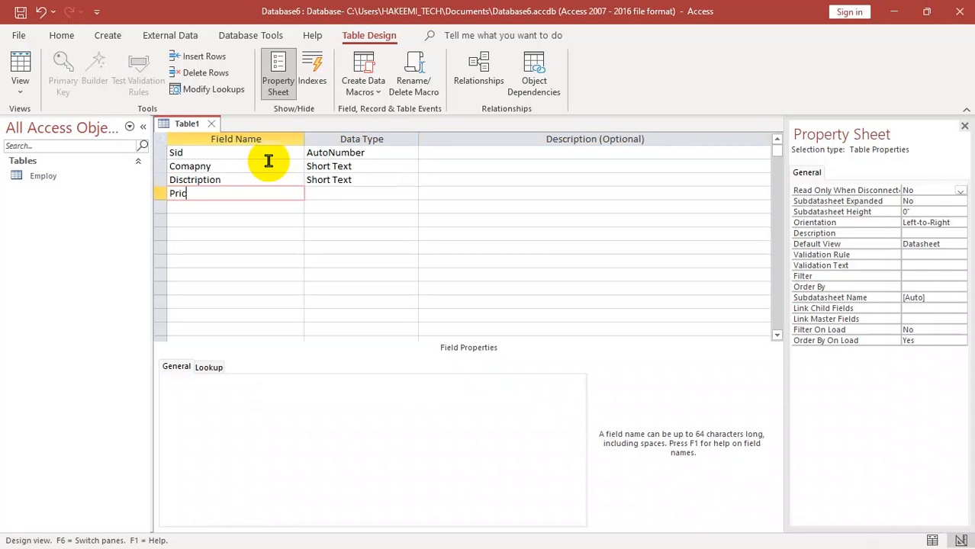
pyautogui.press('Tab')
pyautogui.write('n')
pyautogui.press('Tab')
pyautogui.press('Tab')
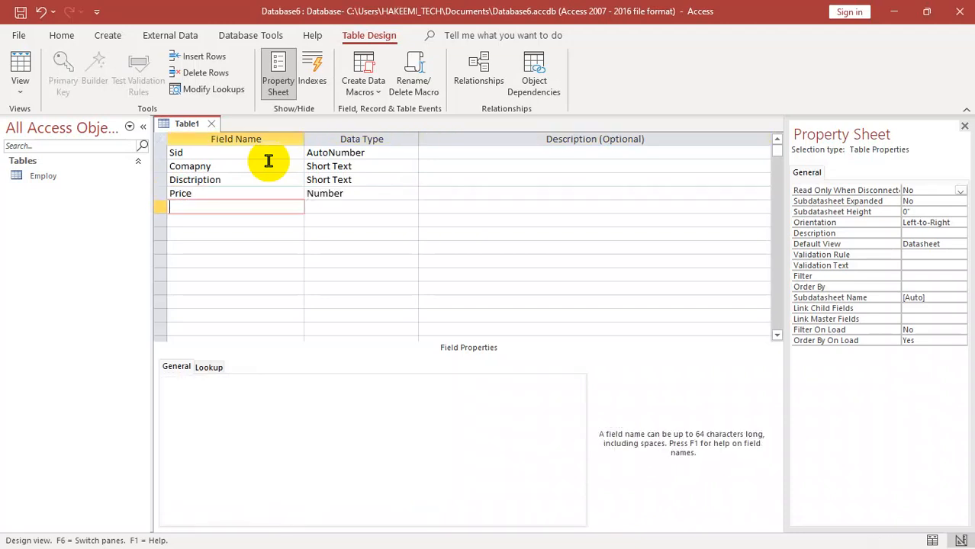
# Add a QTY field with the Number data type below Price.
pyautogui.press('capslock')
pyautogui.write('QTY')
pyautogui.press('Tab')
pyautogui.press('Tab')
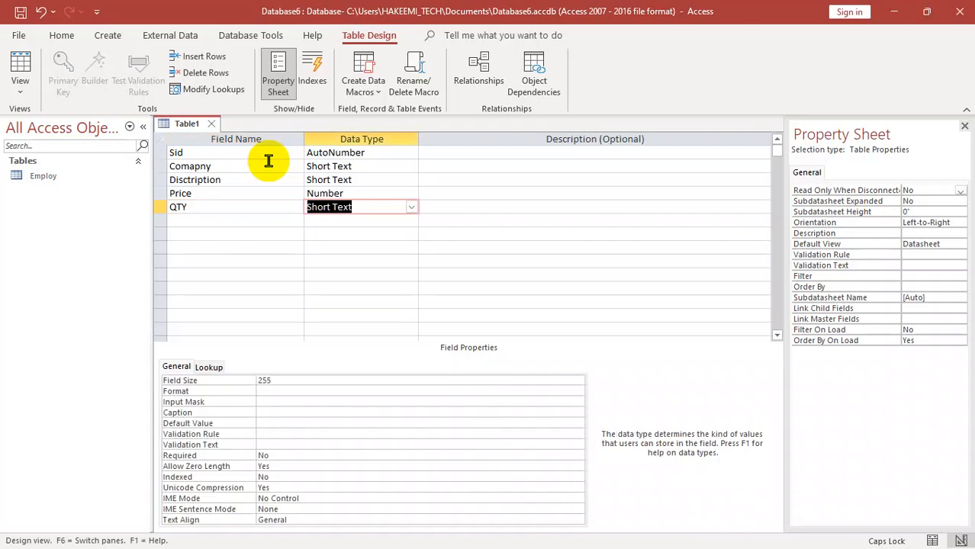
pyautogui.hotkey('shift', 'Tab')
pyautogui.write('BN')
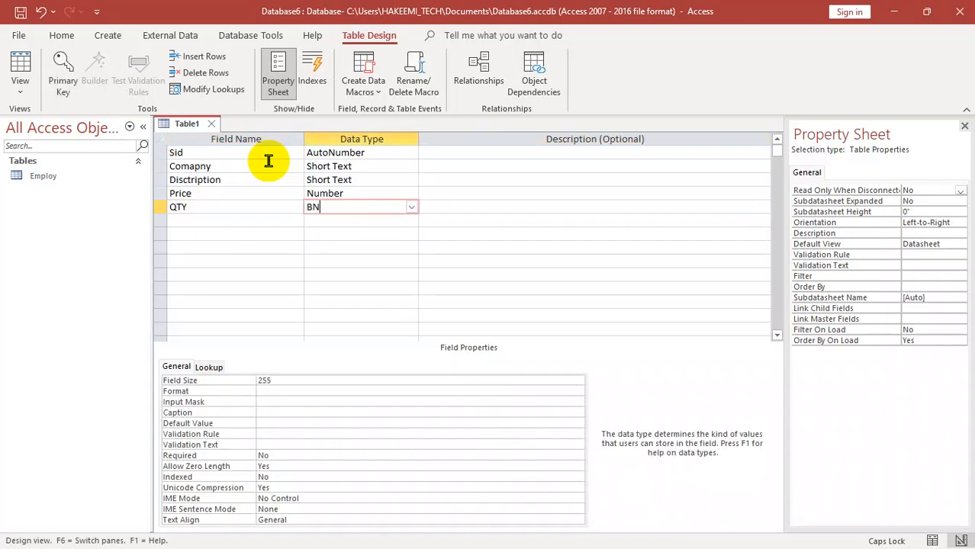
pyautogui.press('Tab')
pyautogui.press('Return')
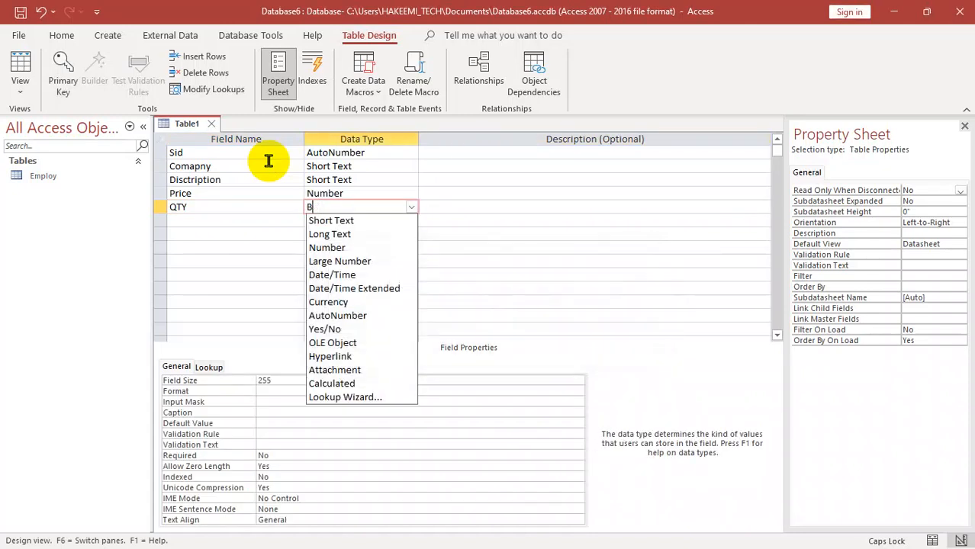
pyautogui.press('BackSpace')
pyautogui.write('Number')
pyautogui.press('Tab')
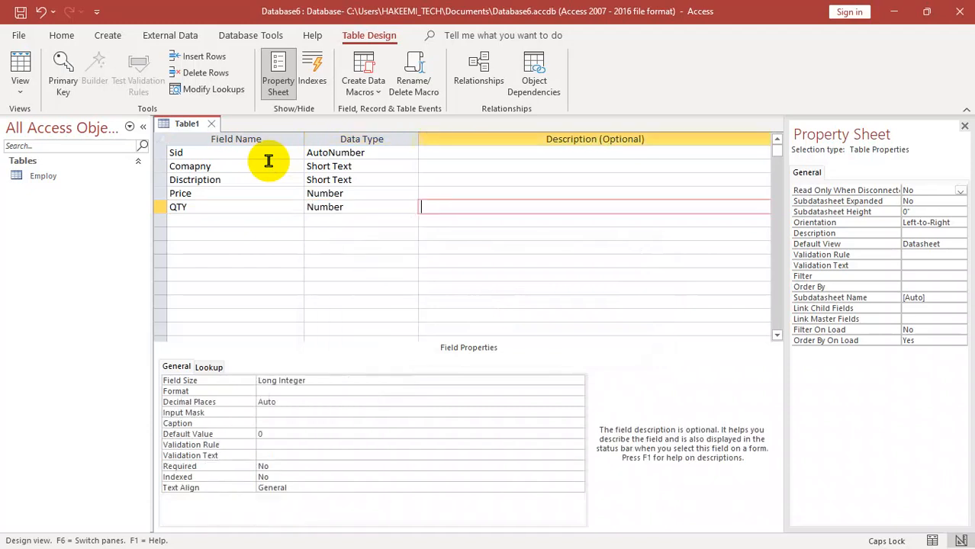
pyautogui.press('Tab')
# Add a TOTAL field with the Calculated data type below QTY, using the expression Price*qty.
pyautogui.write('TOTAL')
pyautogui.press('Tab')
pyautogui.write('CA')
pyautogui.press('Tab')
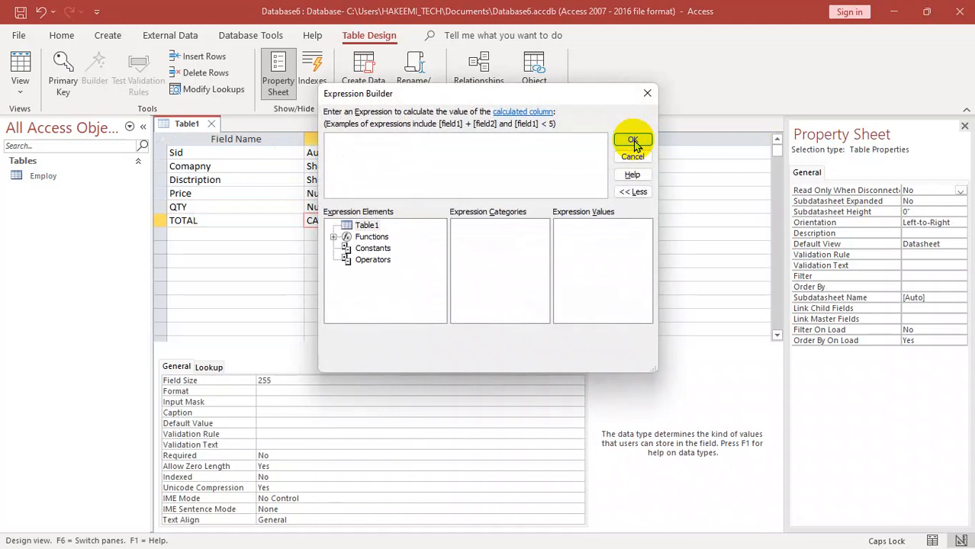
pyautogui.write('P')
pyautogui.press('capslock')
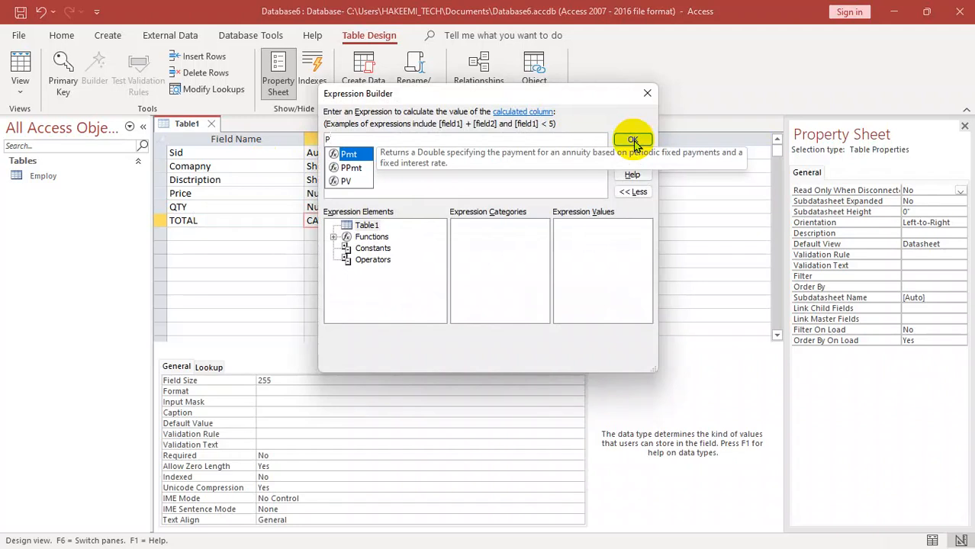
pyautogui.write('ric')
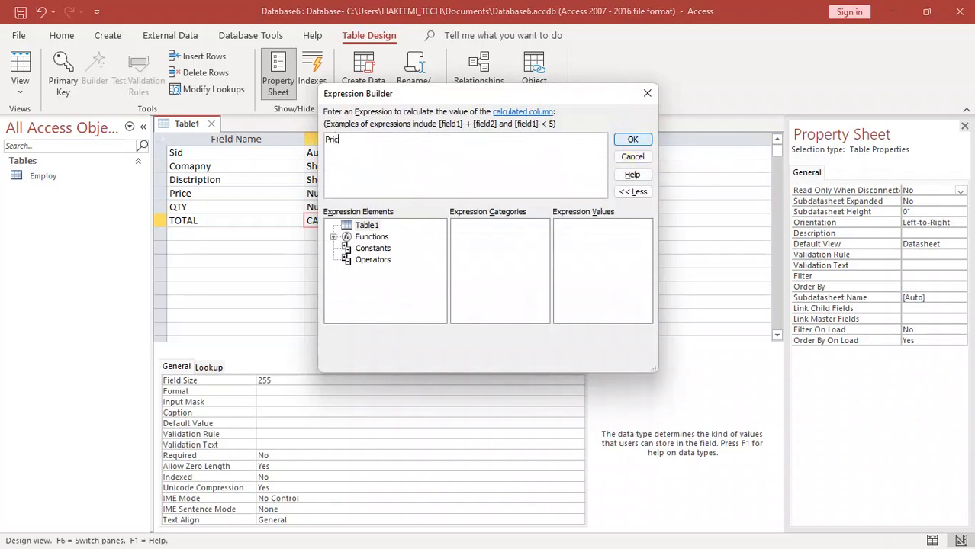
pyautogui.write('e*')
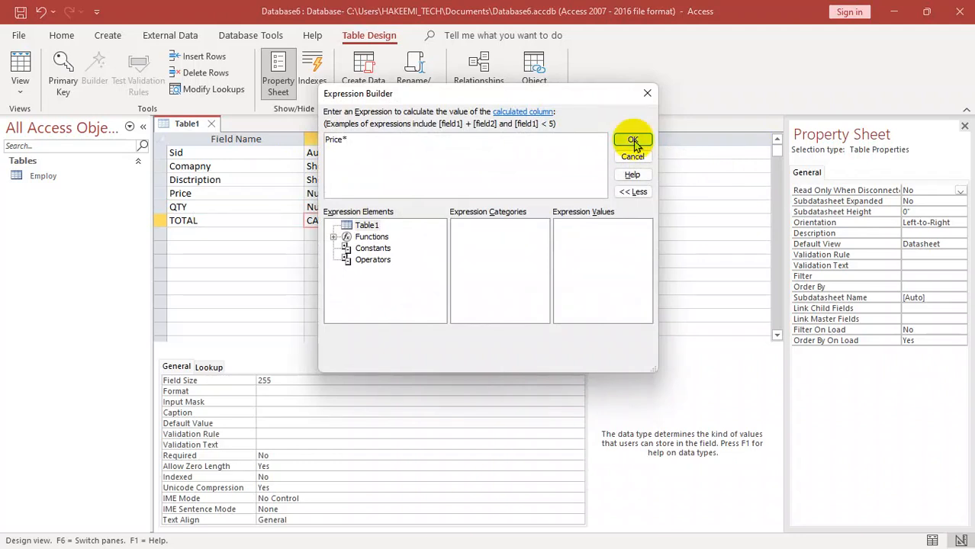
pyautogui.write('qty')
pyautogui.click(633, 141)
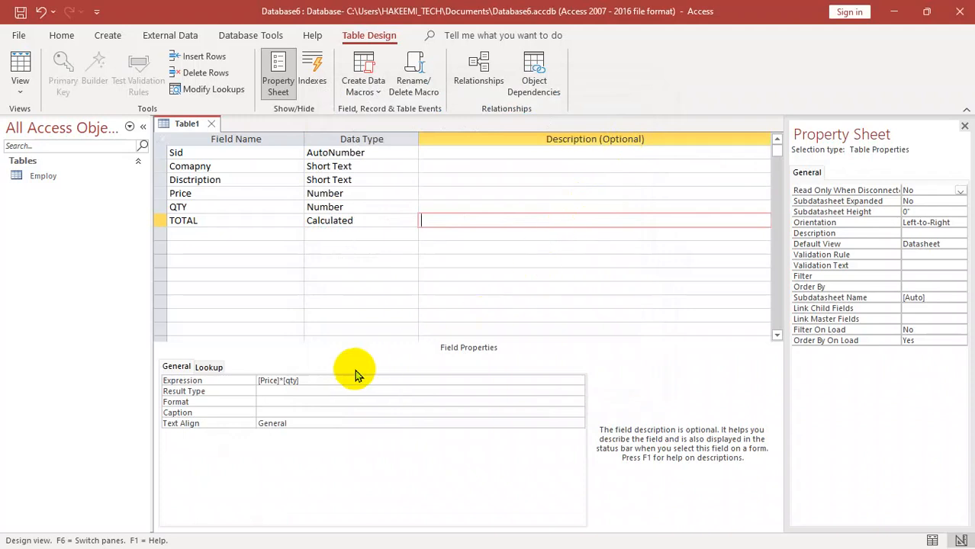
# Save the table as Stock, letting Access create a primary key, and close it.
pyautogui.hotkey('ctrl', 's')
pyautogui.write('S')
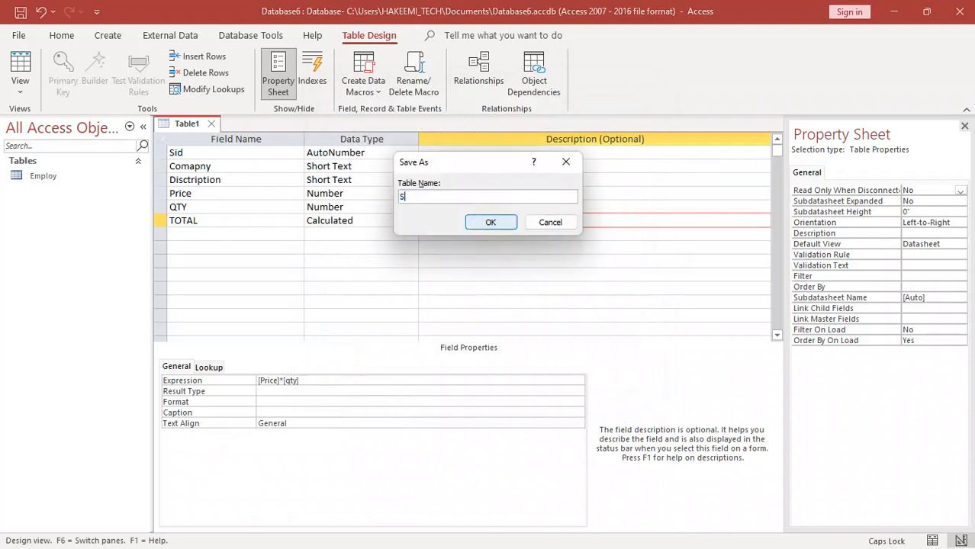
pyautogui.write('tock')
pyautogui.press('Return')
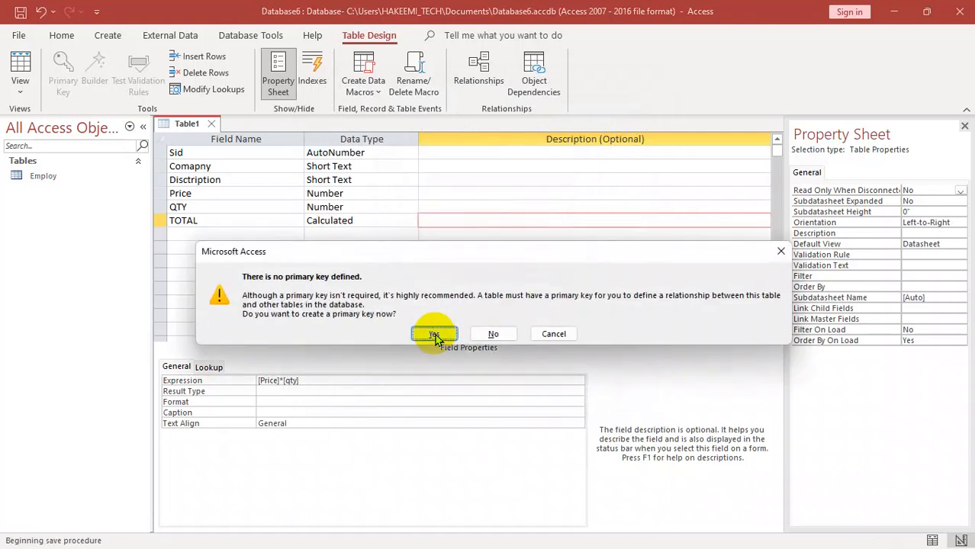
pyautogui.click(426, 333)
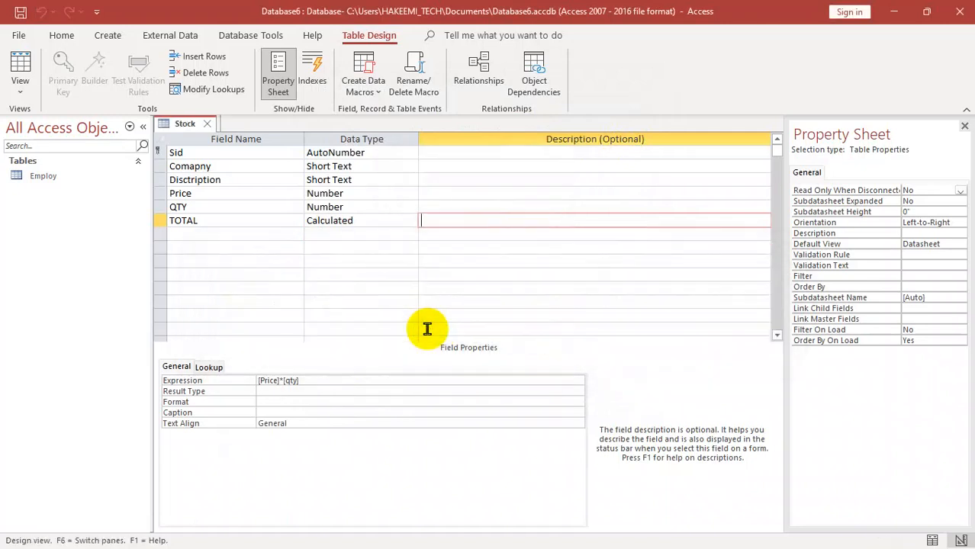
pyautogui.hotkey('ctrl', 'w')
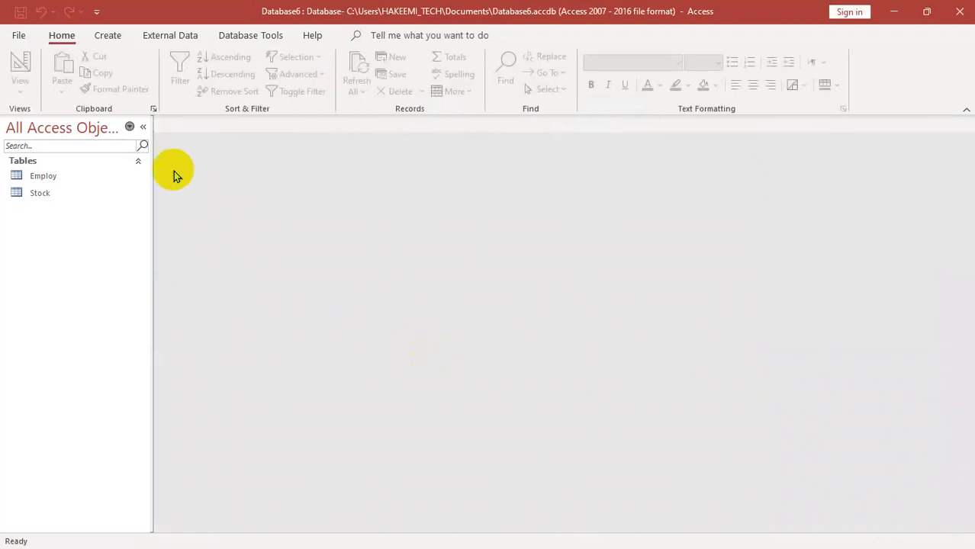
# Start another table in Design view and add a CID field with the AutoNumber data type.
pyautogui.click(99, 40)
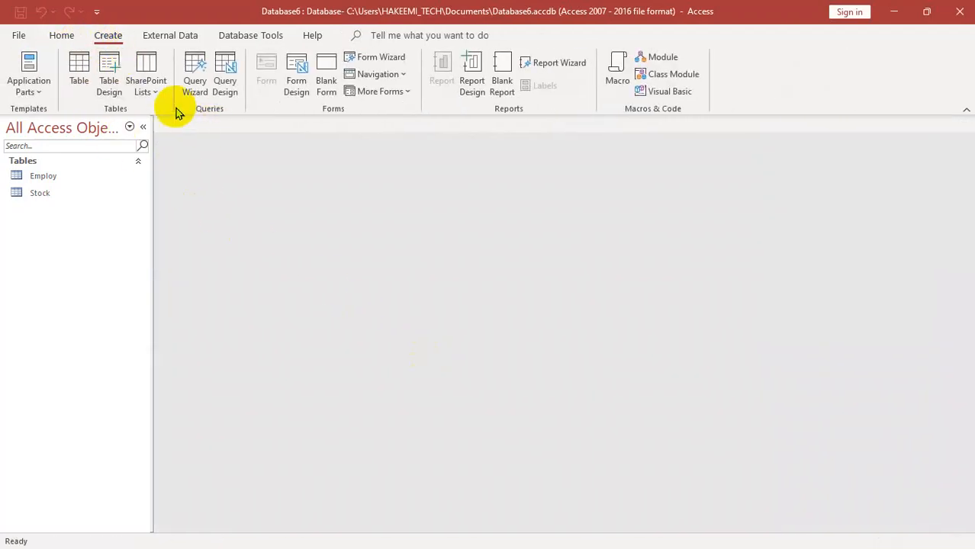
pyautogui.click(107, 76)
pyautogui.press('capslock')
pyautogui.write('CID')
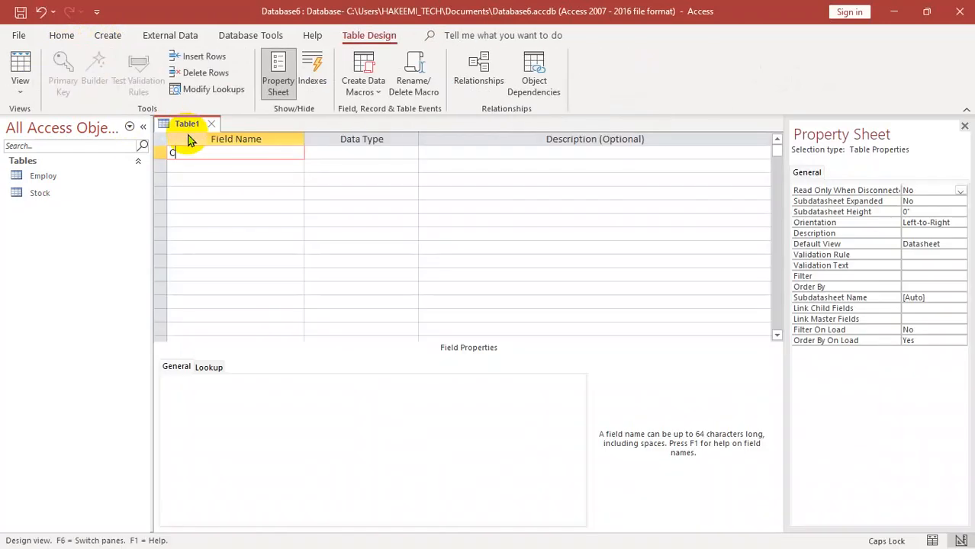
pyautogui.press('Return')
pyautogui.write('A')
pyautogui.press('Return')
# Add a CNAME field with the Short Text data type below CID.
pyautogui.write('CNAME')
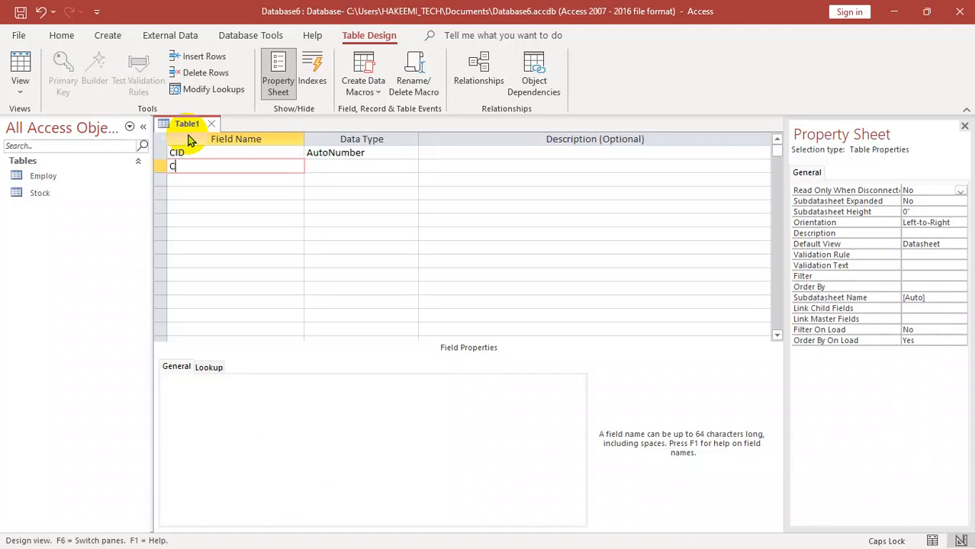
pyautogui.press('Tab')
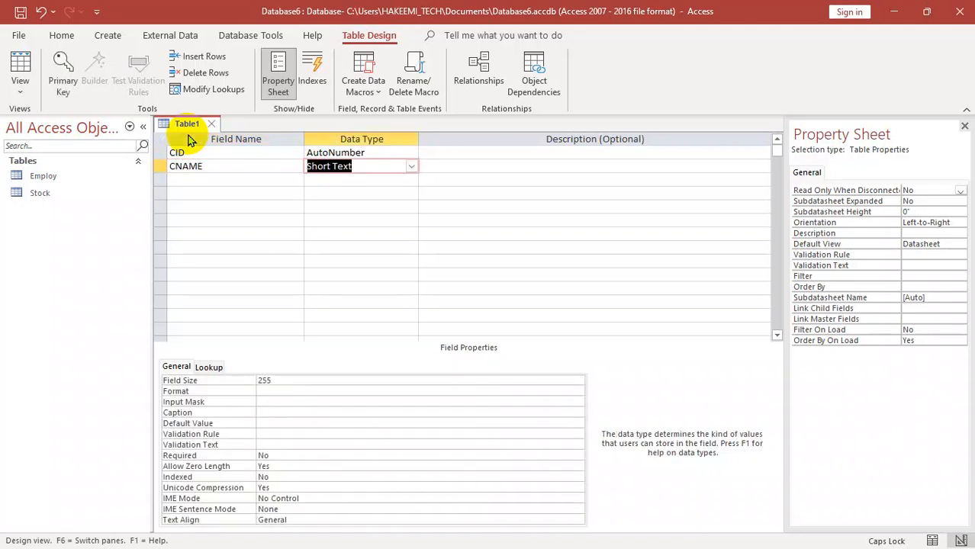
pyautogui.press('Tab')
pyautogui.press('Tab')
# Add a PHONE field with the Number data type below CNAME.
pyautogui.press('capslock')
pyautogui.write('phone')
pyautogui.press('BackSpace')
pyautogui.press('BackSpace')
pyautogui.press('BackSpace')
pyautogui.press('BackSpace')
pyautogui.press('BackSpace')
pyautogui.write('phone')
pyautogui.press('BackSpace')
pyautogui.press('BackSpace')
pyautogui.press('BackSpace')
pyautogui.press('BackSpace')
pyautogui.press('BackSpace')
pyautogui.press('capslock')
pyautogui.write('PHONE')
pyautogui.press('Tab')
pyautogui.write('N')
pyautogui.press('Tab')
pyautogui.press('Tab')
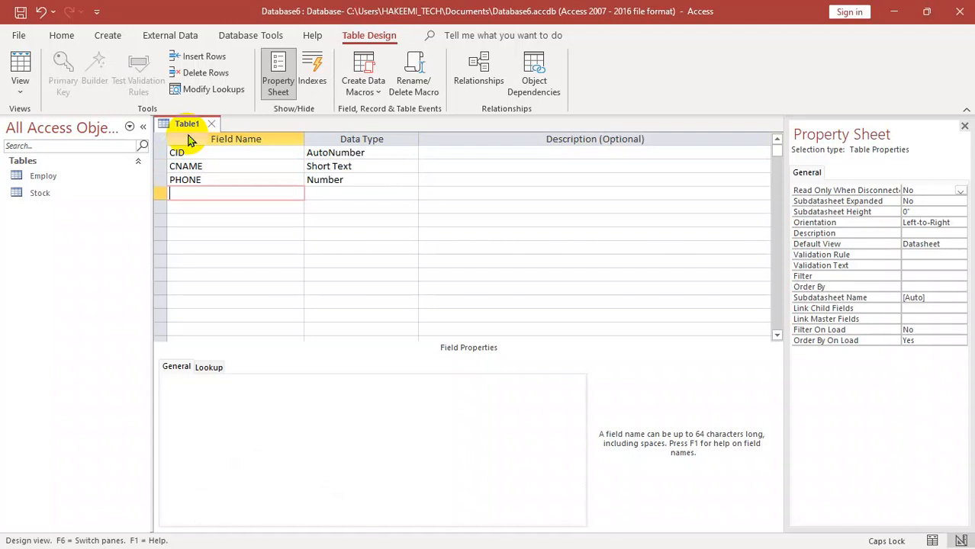
# Add an ADD field with the Short Text data type below PHONE.
pyautogui.write('ADD')
pyautogui.press('Tab')
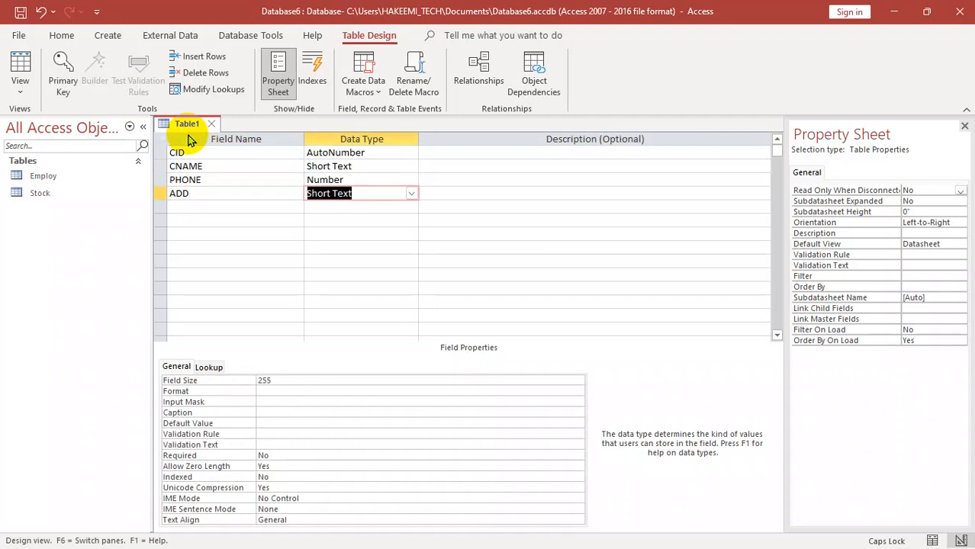
pyautogui.press('Tab')
pyautogui.press('Tab')
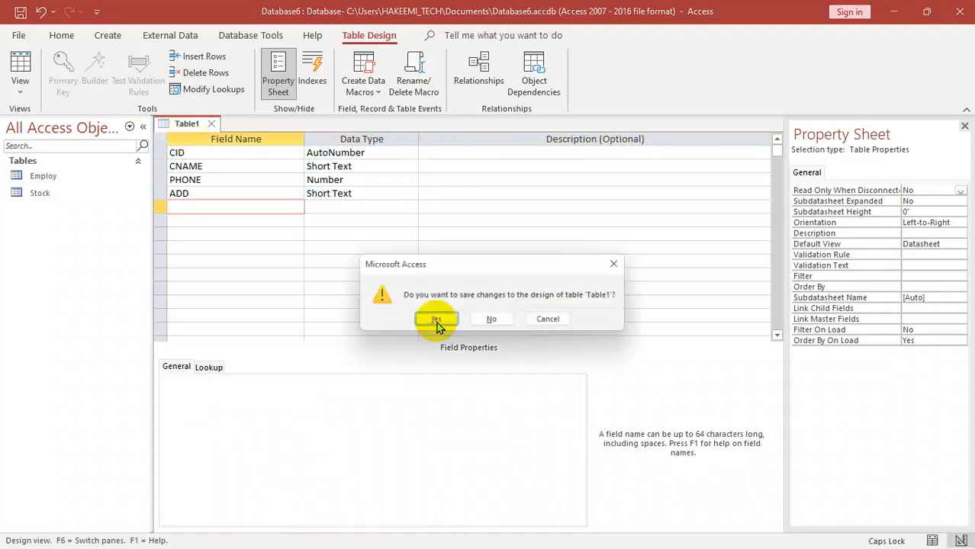
# Close the table, saving it as Customer and letting Access create a primary key.
pyautogui.hotkey('ctrl', 's')
pyautogui.press('BackSpace')
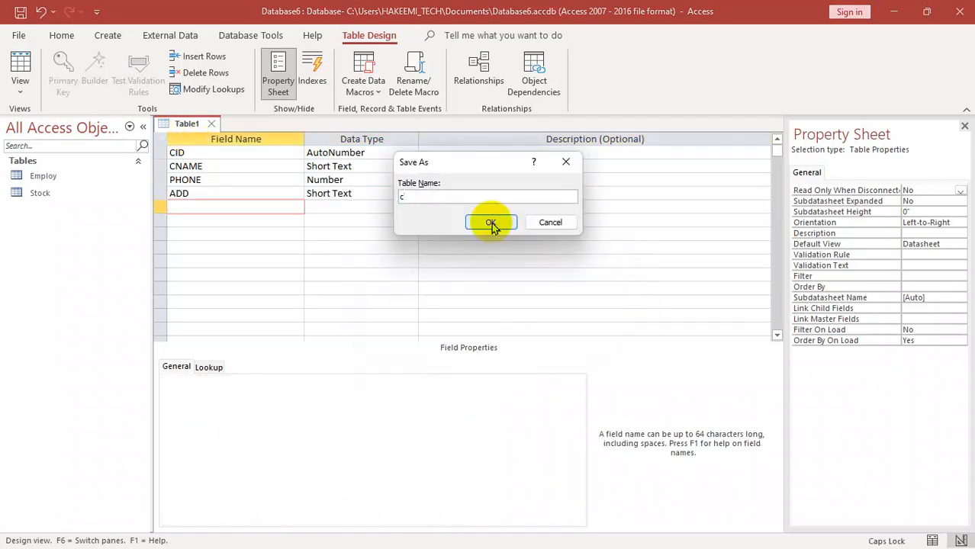
pyautogui.write('Cu')
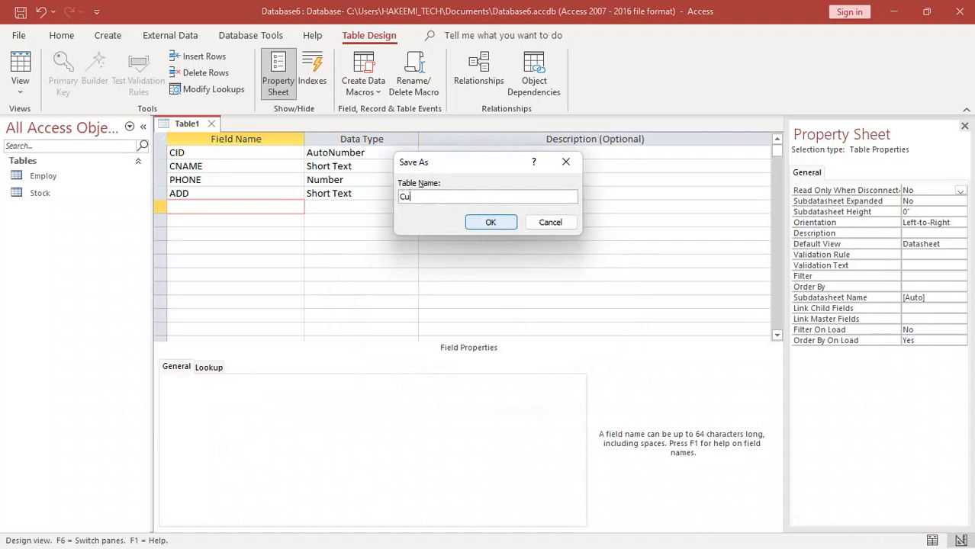
pyautogui.write('stomer')
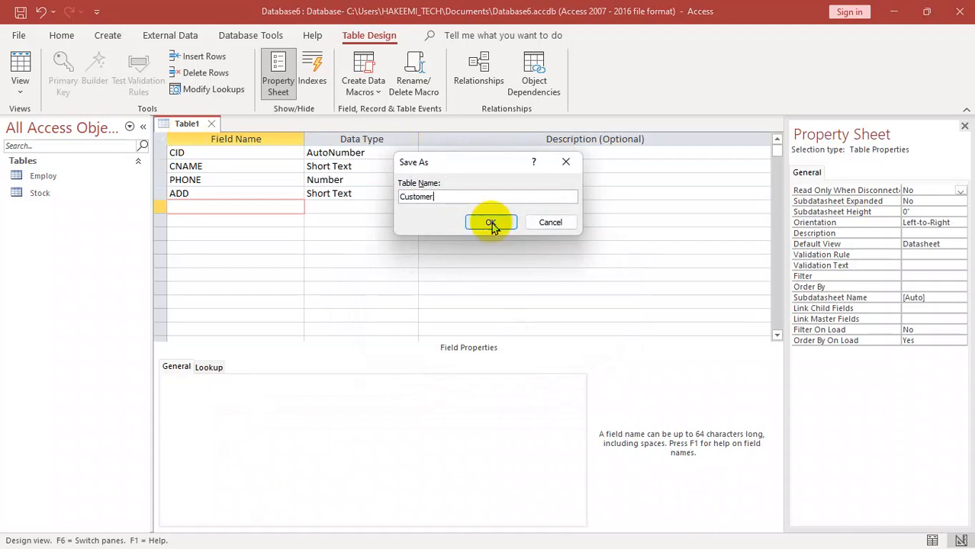
pyautogui.click(490, 222)
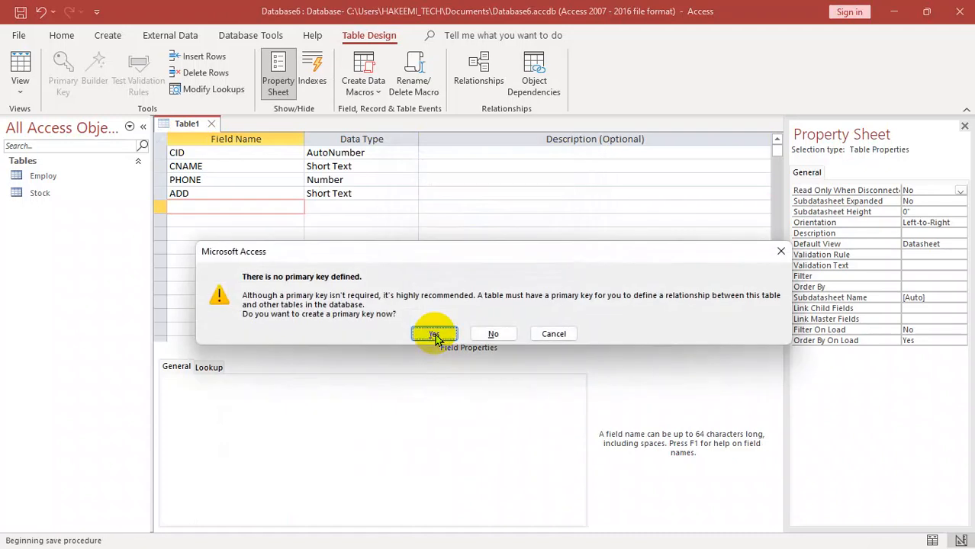
pyautogui.click(434, 334)
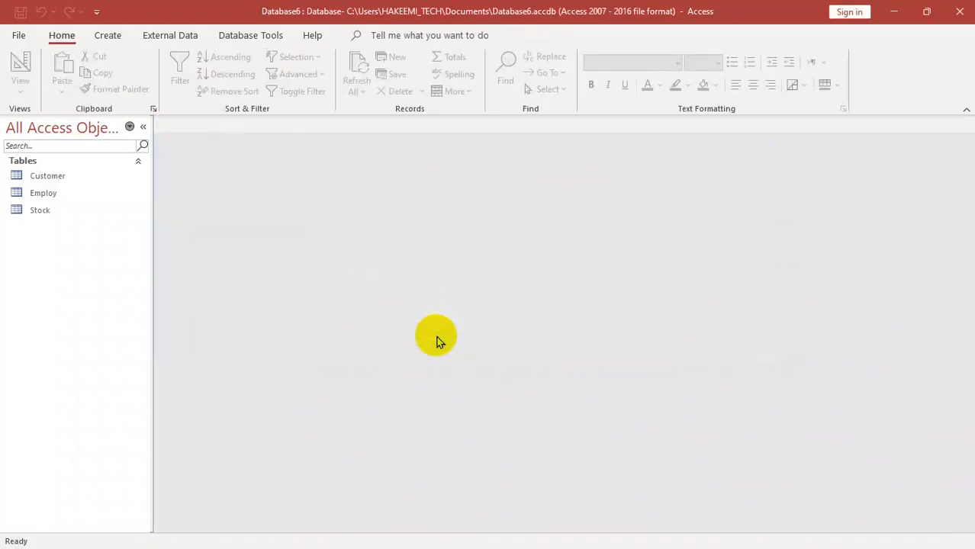
# Start another table in Design view and add an OID field with the AutoNumber data type.
pyautogui.click(107, 36)
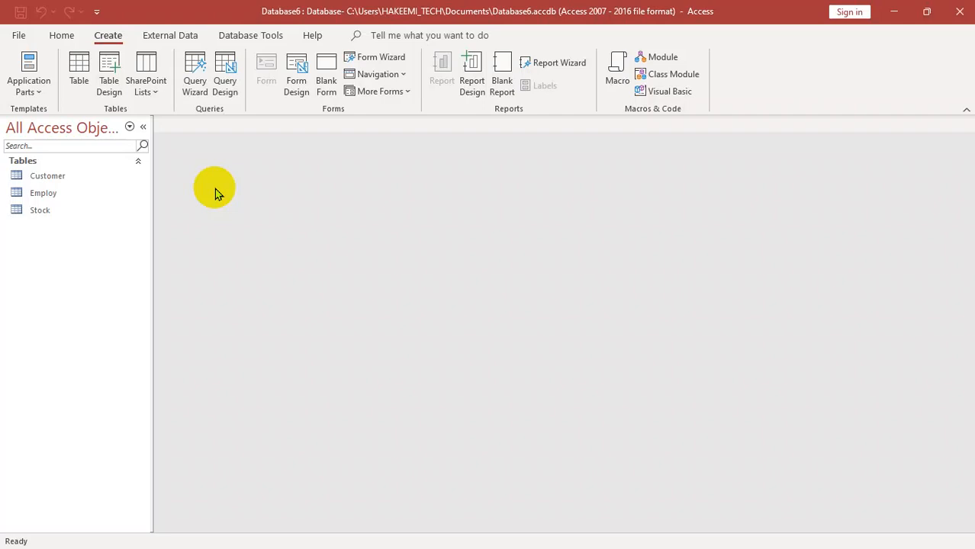
pyautogui.click(113, 77)
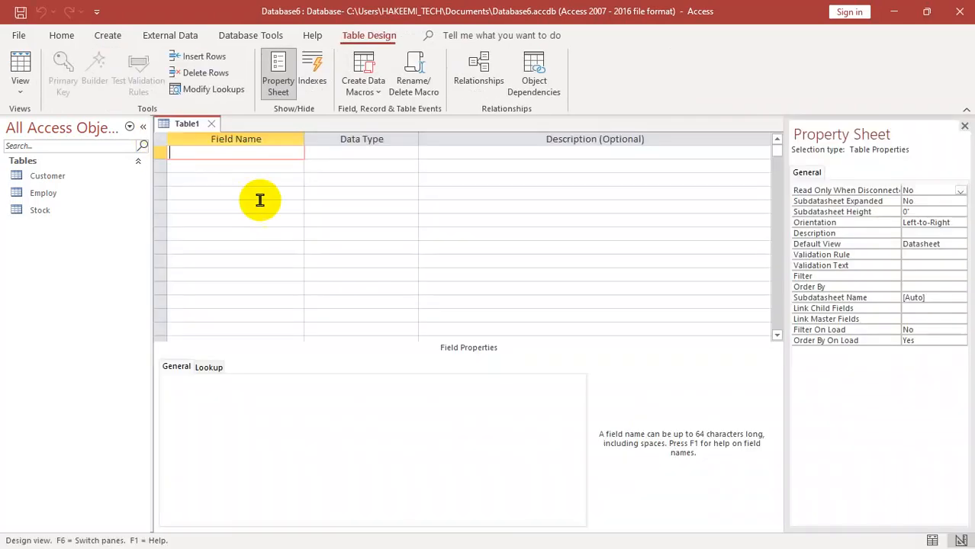
pyautogui.press('capslock')
pyautogui.write('OD')
pyautogui.press('BackSpace')
pyautogui.write('ID')
pyautogui.press('Tab')
pyautogui.write('A')
pyautogui.press('Return')
pyautogui.press('Return')
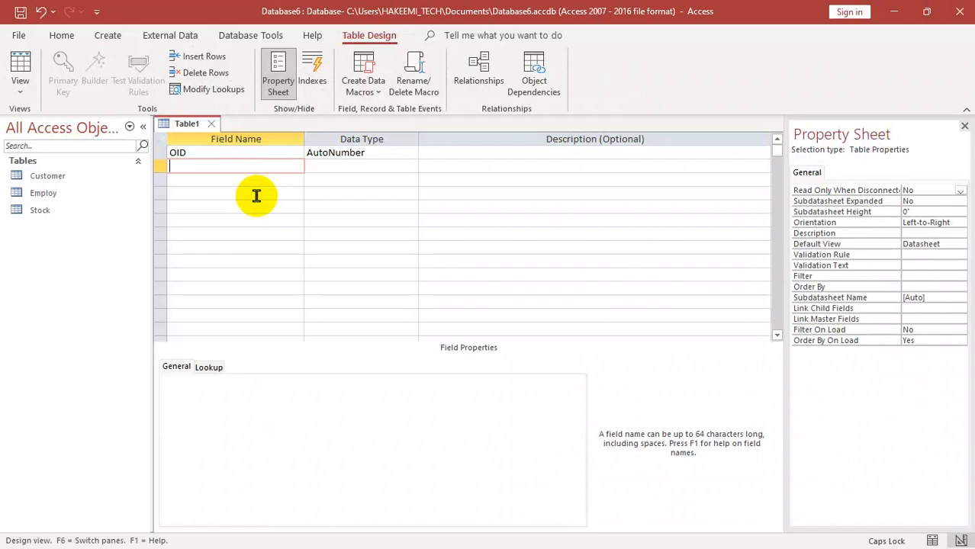
# Add an HDATE field with the Date/Time data type below OID.
pyautogui.write('HDATE')
pyautogui.press('Tab')
pyautogui.write('d')
pyautogui.press('Tab')
pyautogui.press('Tab')
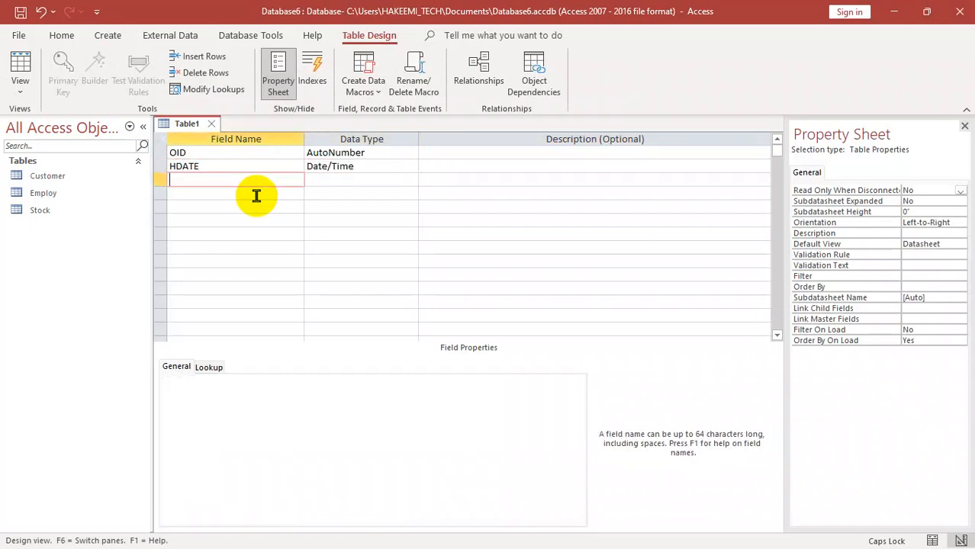
# Add an RDATE field with the Date/Time data type below HDATE.
pyautogui.write('RDATE')
pyautogui.press('Tab')
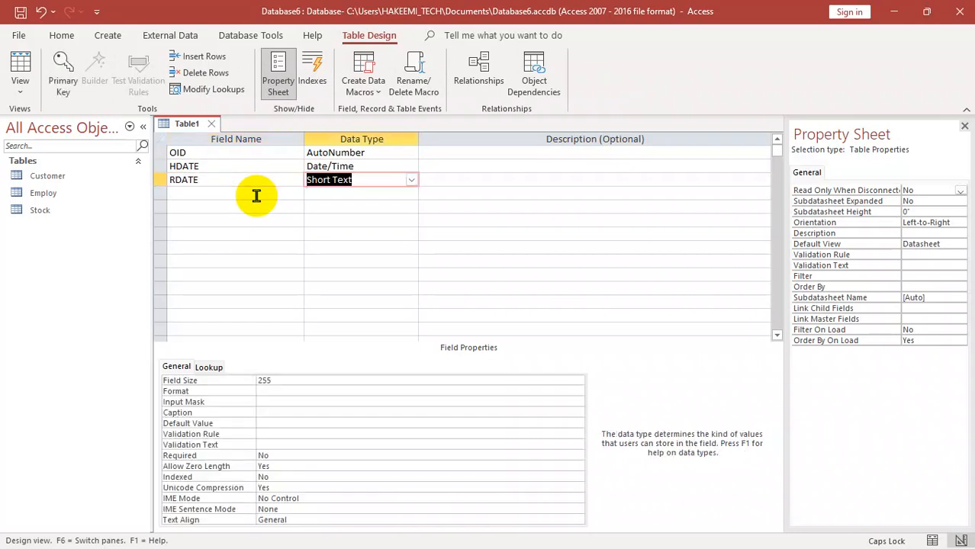
pyautogui.write('d')
pyautogui.press('Tab')
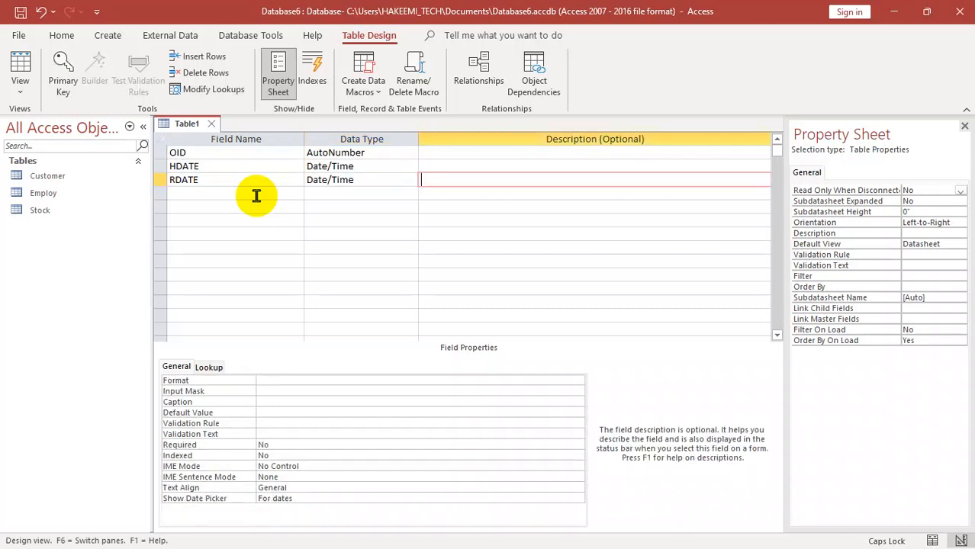
pyautogui.press('Tab')
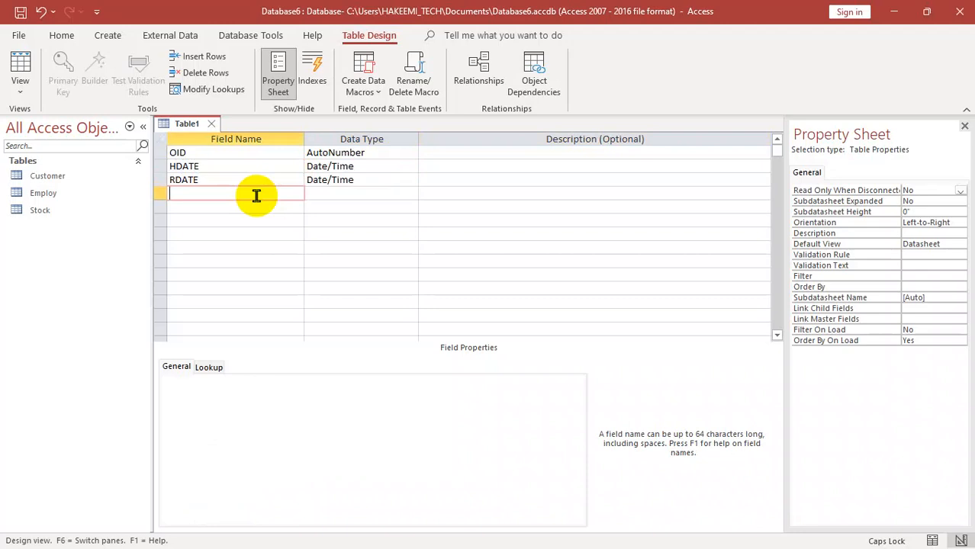
# Add an EID field with the Number data type and an ENAME field as Short Text below RDATE.
pyautogui.write('EID')
pyautogui.press('Tab')
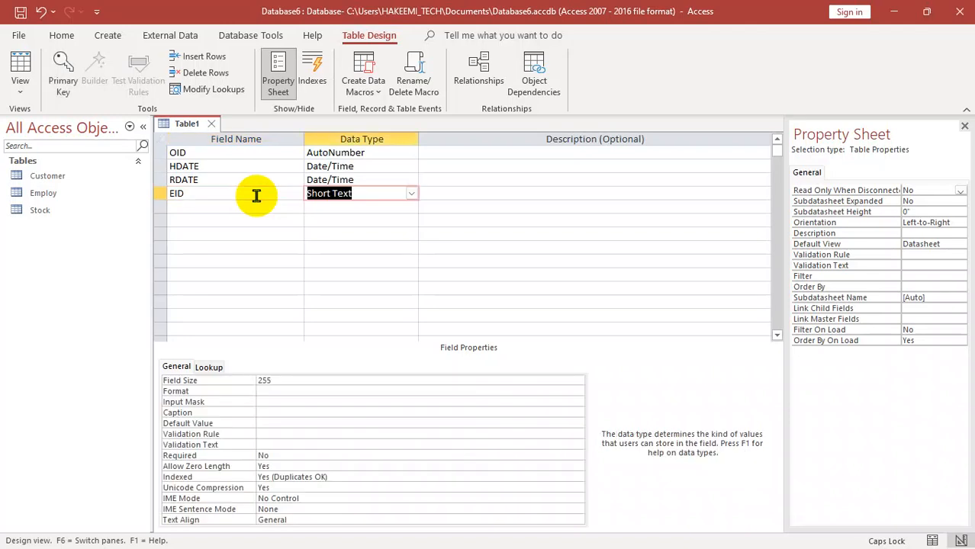
pyautogui.write('n')
pyautogui.press('Tab')
pyautogui.press('Tab')
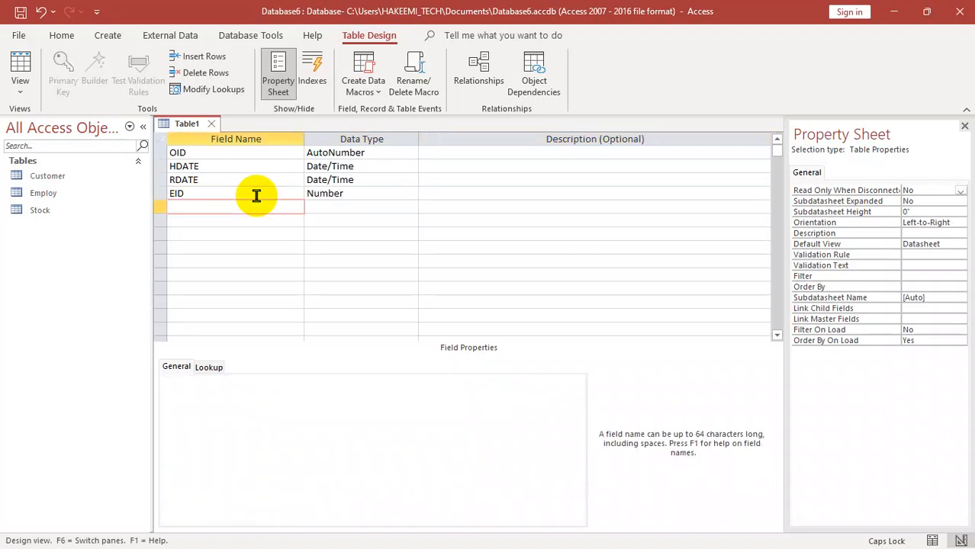
pyautogui.write('ENAME')
pyautogui.press('Tab')
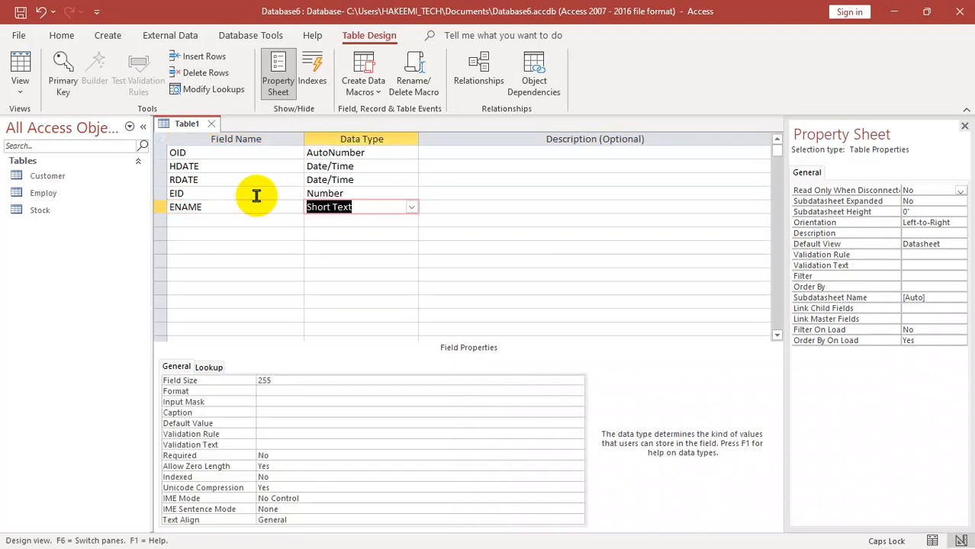
pyautogui.press('Tab')
pyautogui.press('Tab')
# Add a CID field with the Number data type and a CNAME field as Short Text below ENAME.
pyautogui.write('CID')
pyautogui.press('Tab')
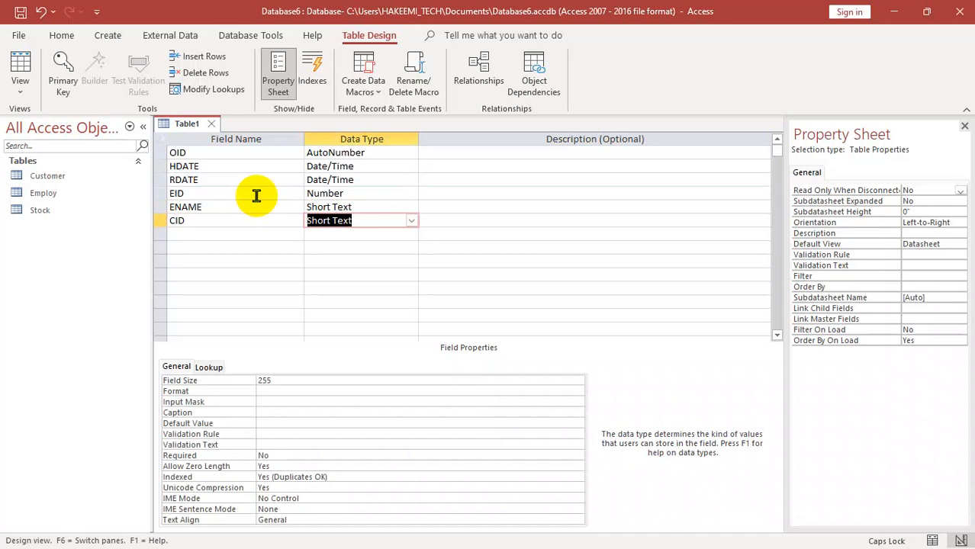
pyautogui.write('n')
pyautogui.press('Tab')
pyautogui.press('Tab')
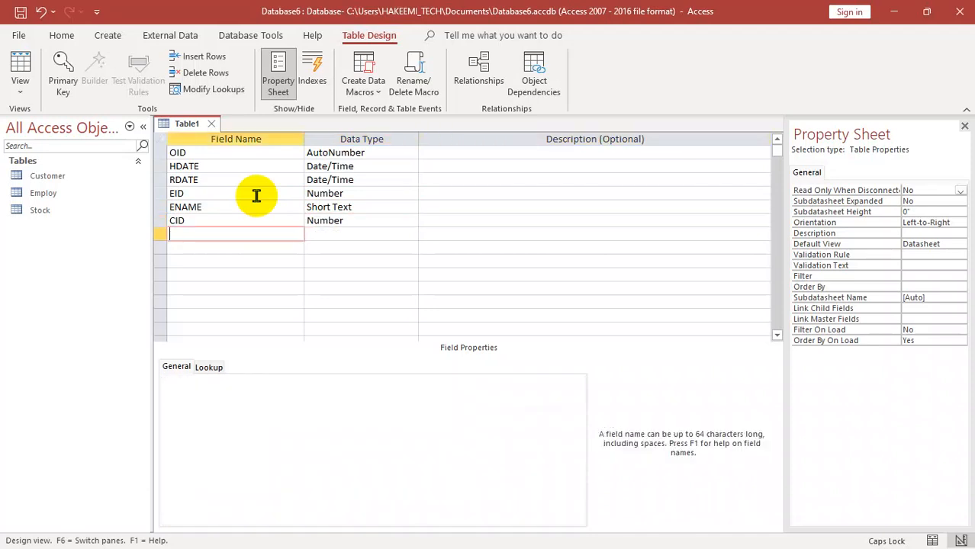
pyautogui.write('CNAME')
pyautogui.press('Tab')
pyautogui.press('Tab')
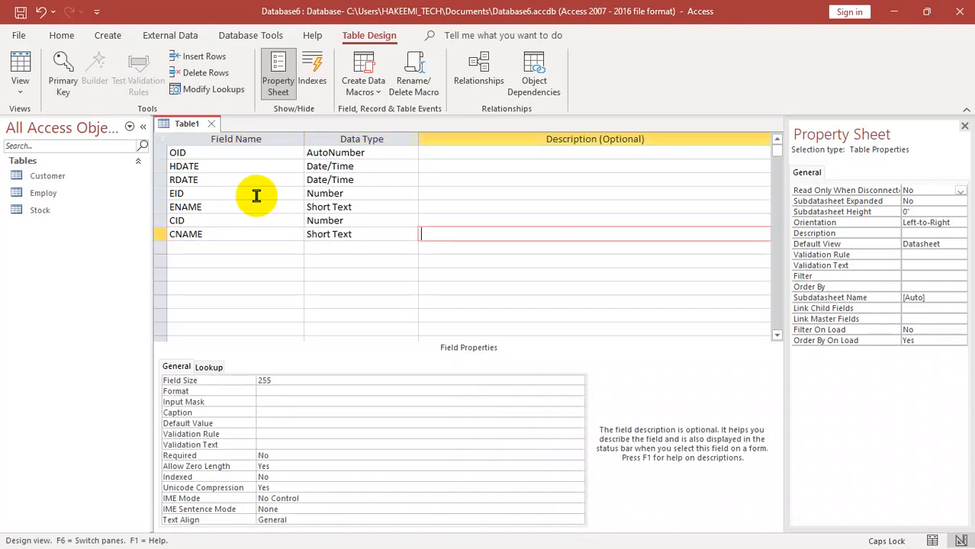
# Save the table as ORDER, let Access create a primary key, and close it.
pyautogui.hotkey('ctrl', 's')
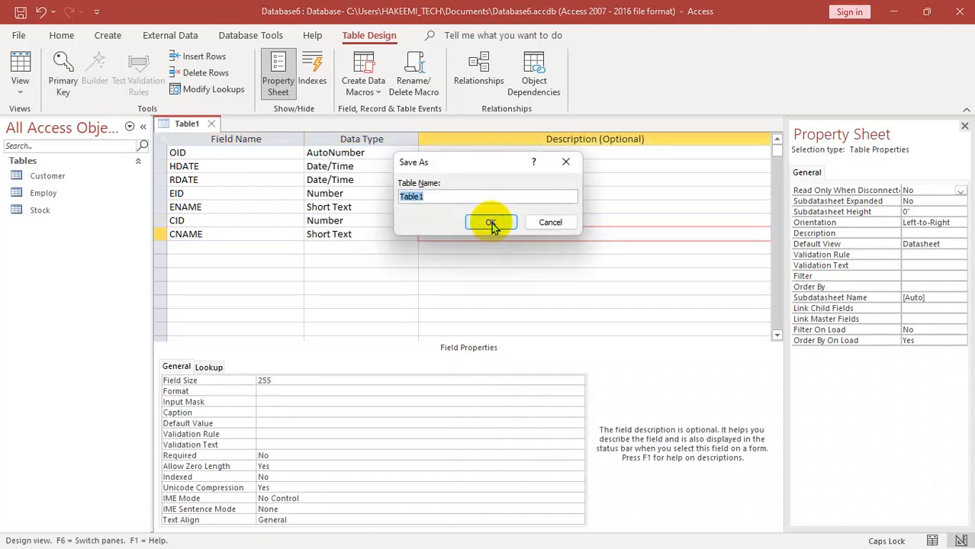
pyautogui.write('ORE')
pyautogui.press('BackSpace')
pyautogui.press('BackSpace')
pyautogui.write('RDER')
pyautogui.click(491, 223)
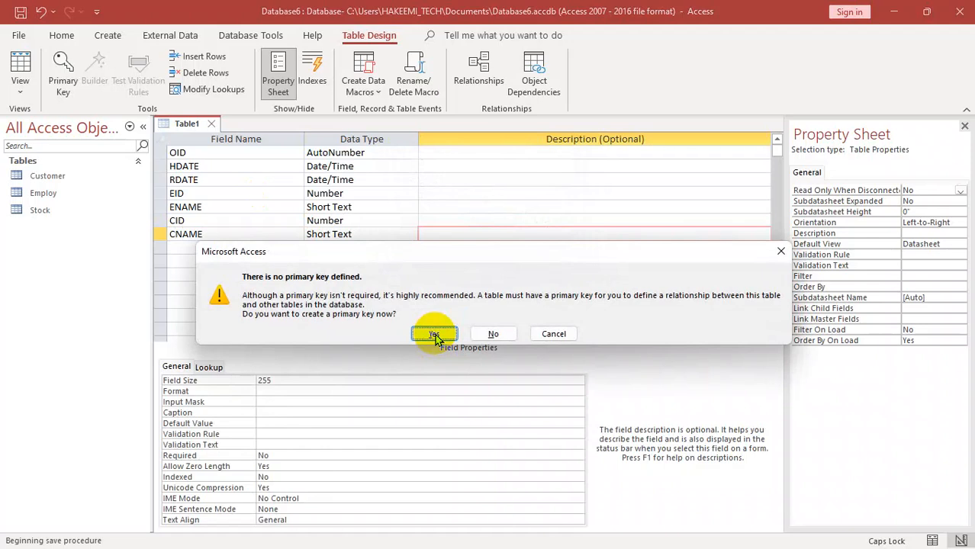
pyautogui.click(434, 335)
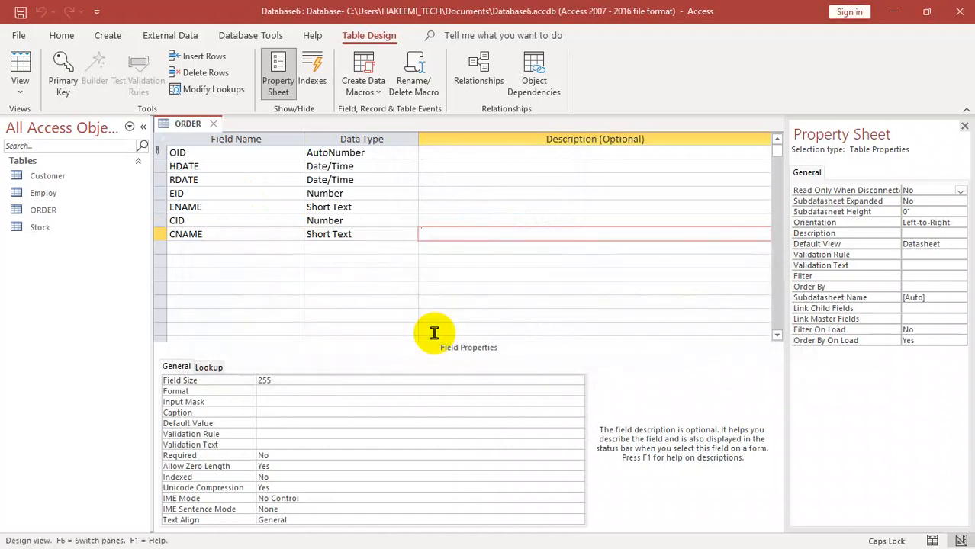
pyautogui.hotkey('ctrl', 'w')
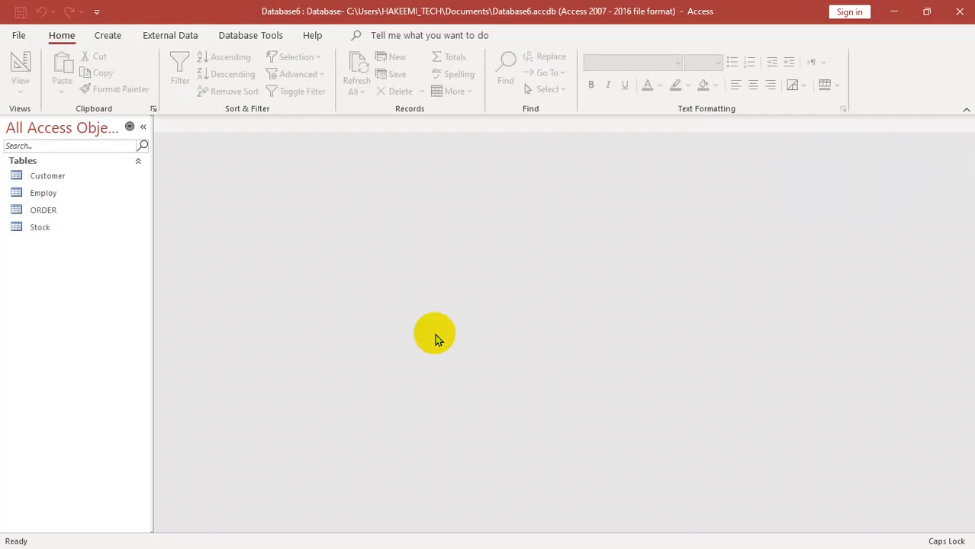
# Start another new table in Design view.
pyautogui.click(114, 43)
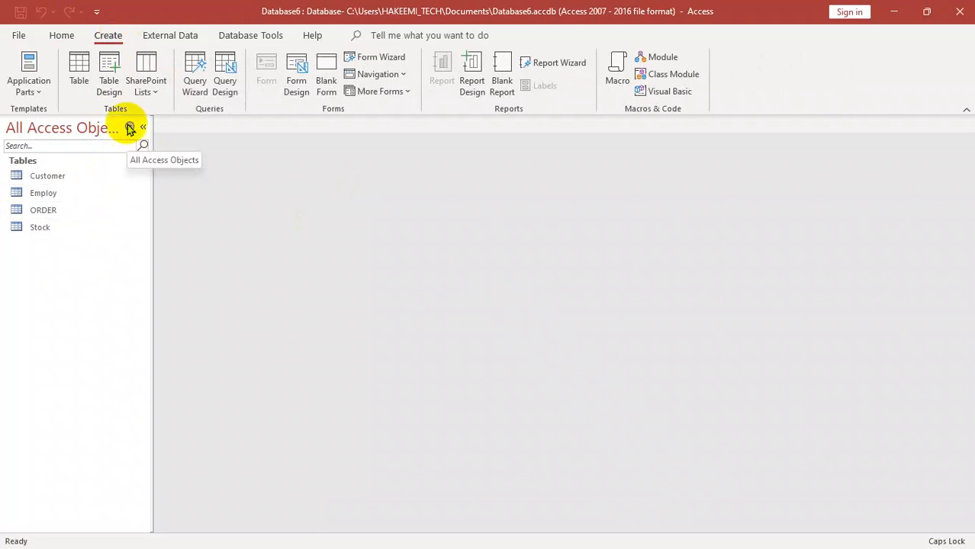
pyautogui.click(109, 85)
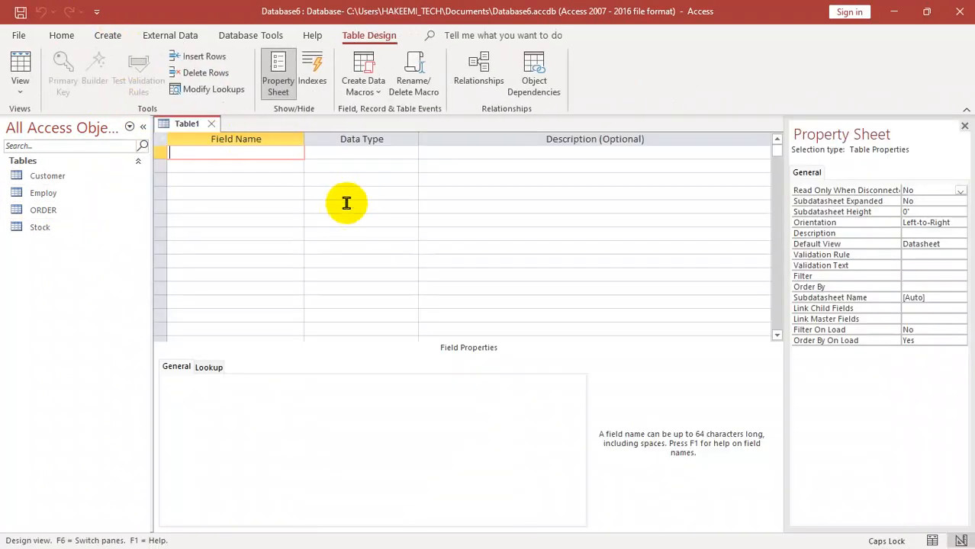
pyautogui.press('capslock')
pyautogui.write('cu')
pyautogui.press('BackSpace')
pyautogui.press('BackSpace')
pyautogui.press('capslock')
pyautogui.write('O')
pyautogui.press('BackSpace')
pyautogui.press('capslock')
pyautogui.write('c')
pyautogui.press('BackSpace')
pyautogui.press('capslock')
# Add a CID field with the Number data type as the new table's first field.
pyautogui.write('C')
pyautogui.press('capslock')
pyautogui.press('capslock')
pyautogui.write('ID')
pyautogui.press('Tab')
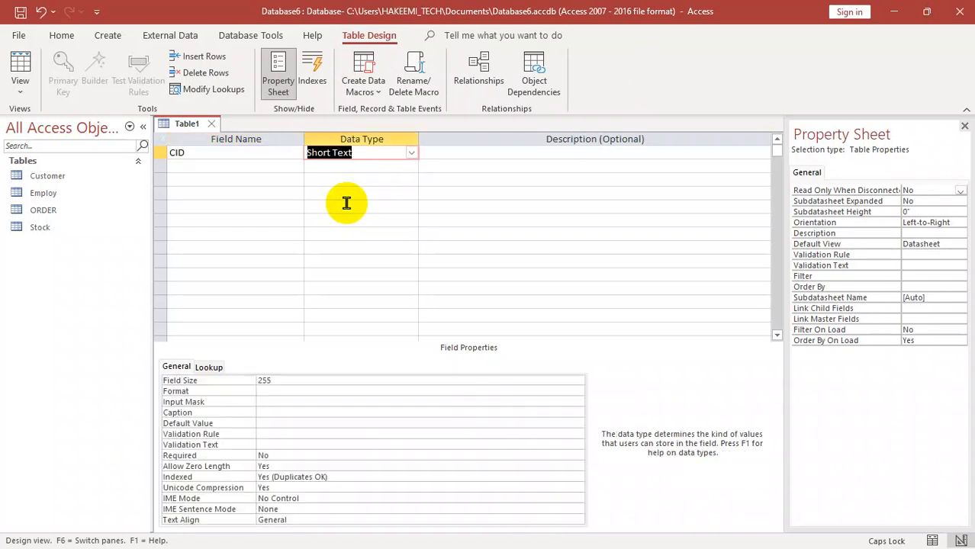
pyautogui.write('n')
pyautogui.press('Tab')
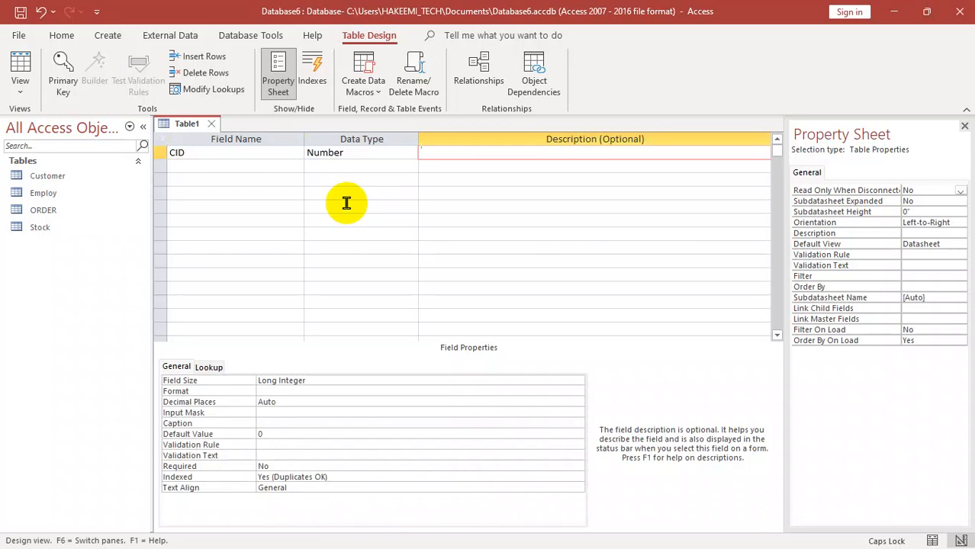
pyautogui.press('Tab')
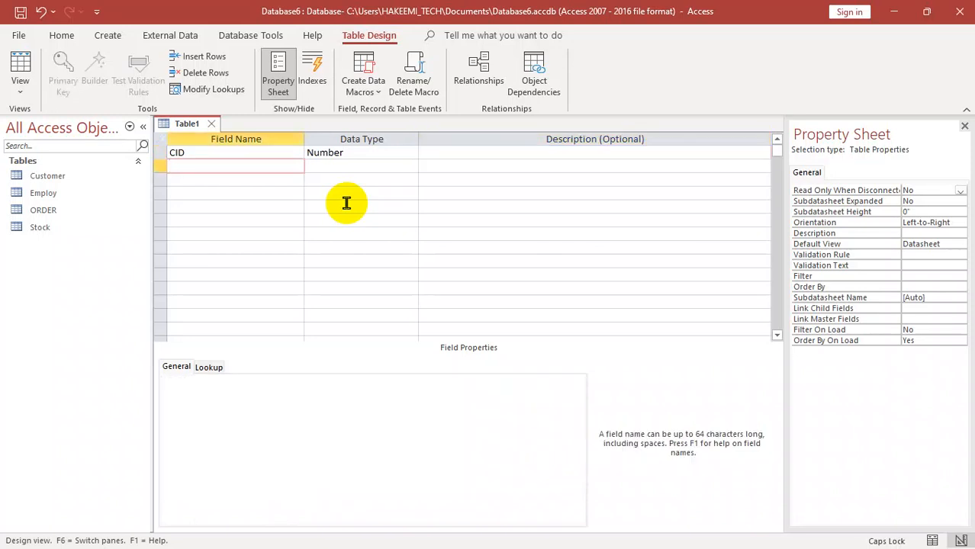
pyautogui.write('C')
pyautogui.press('capslock')
pyautogui.write('name')
pyautogui.press('BackSpace')
pyautogui.press('BackSpace')
pyautogui.press('BackSpace')
pyautogui.press('BackSpace')
pyautogui.press('BackSpace')
pyautogui.press('capslock')
pyautogui.press('BackSpace')
# Add a PID field with the Number data type and a PNAME field as Short Text below CID.
pyautogui.write('PID')
pyautogui.press('Tab')
pyautogui.write('N')
pyautogui.press('Tab')
pyautogui.press('Tab')
pyautogui.write('PNAME')
pyautogui.press('Tab')
pyautogui.press('Tab')
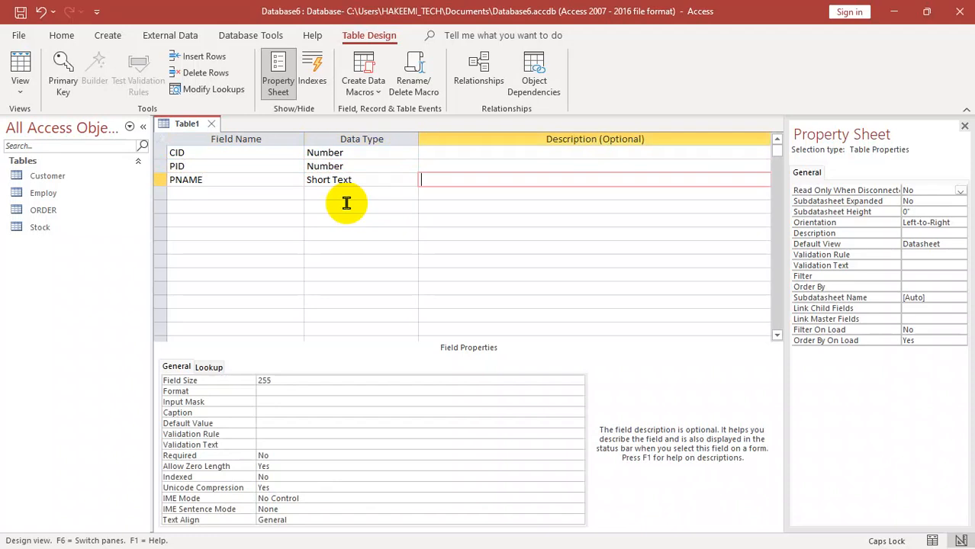
pyautogui.press('Tab')
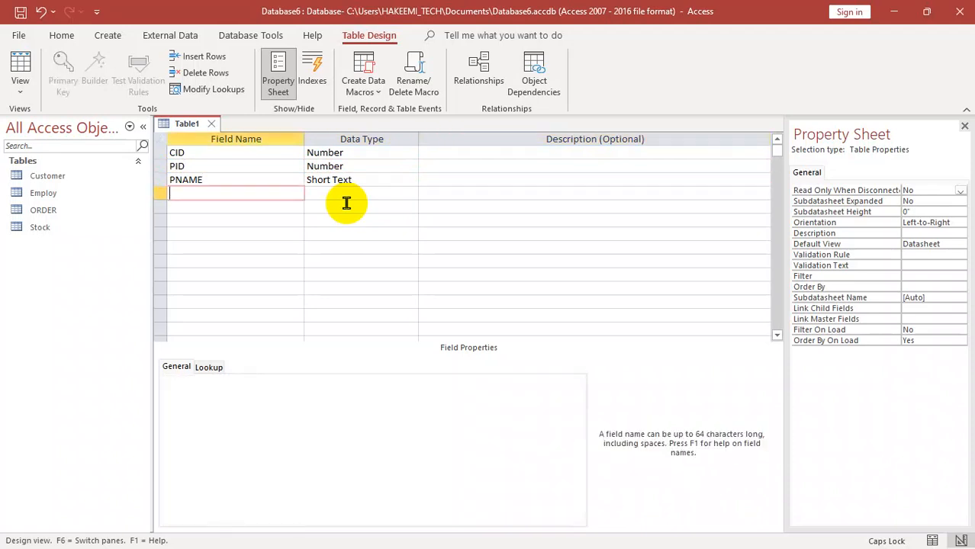
# Add a COMPANY field with the Short Text data type below PNAME.
pyautogui.write('COMPANY')
pyautogui.press('Tab')
pyautogui.press('Tab')
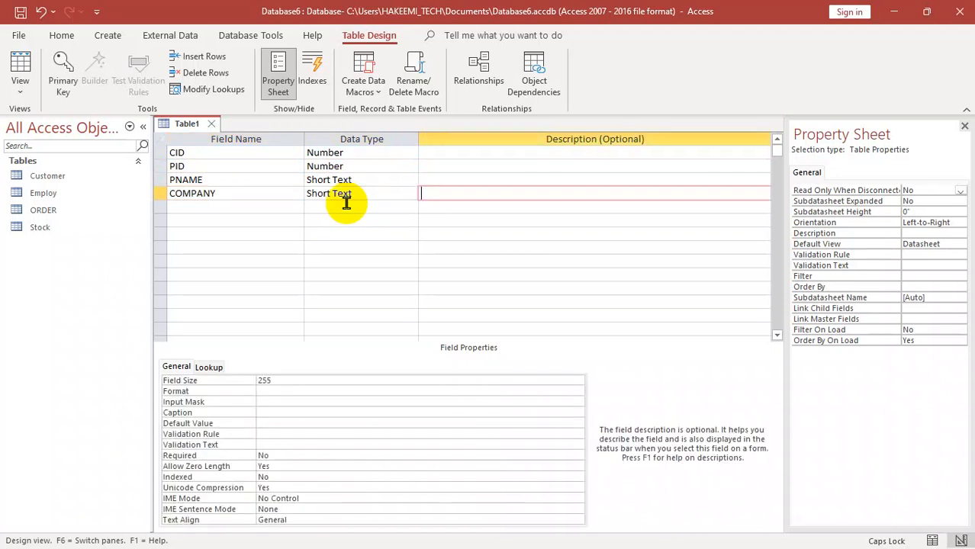
pyautogui.press('Tab')
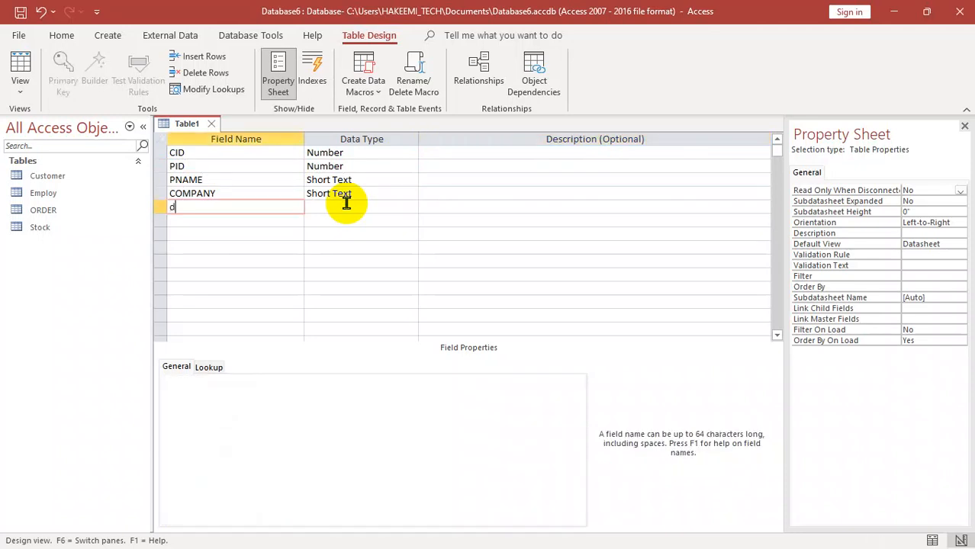
# Add a Discreption field with the Long Text data type below COMPANY.
pyautogui.press('capslock')
pyautogui.press('capslock')
pyautogui.write('D')
pyautogui.press('capslock')
pyautogui.write('iscrepio')
pyautogui.press('BackSpace')
pyautogui.write('s')
pyautogui.press('BackSpace')
pyautogui.press('BackSpace')
pyautogui.write('oin')
pyautogui.press('BackSpace')
pyautogui.press('BackSpace')
pyautogui.press('BackSpace')
pyautogui.press('Tab')
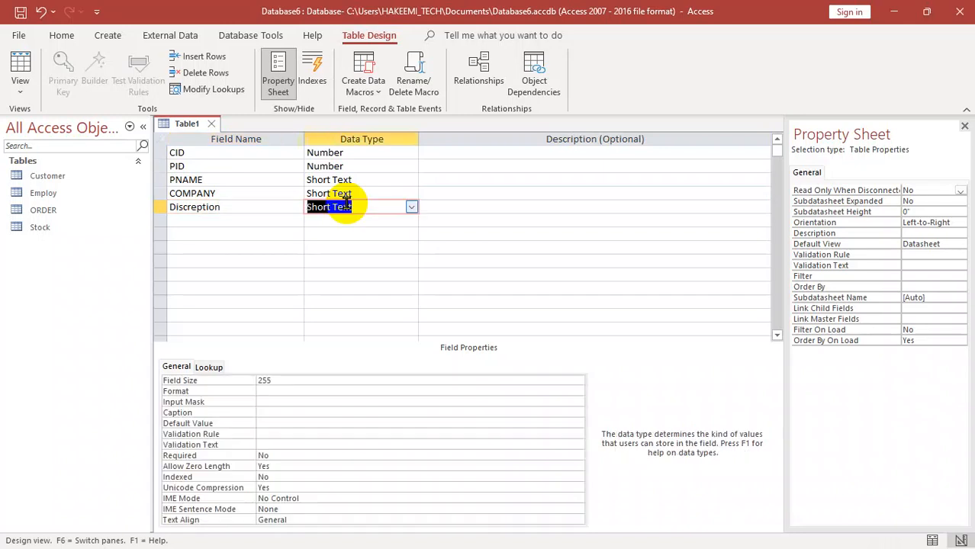
pyautogui.write('long')
pyautogui.press('Tab')
pyautogui.press('Tab')
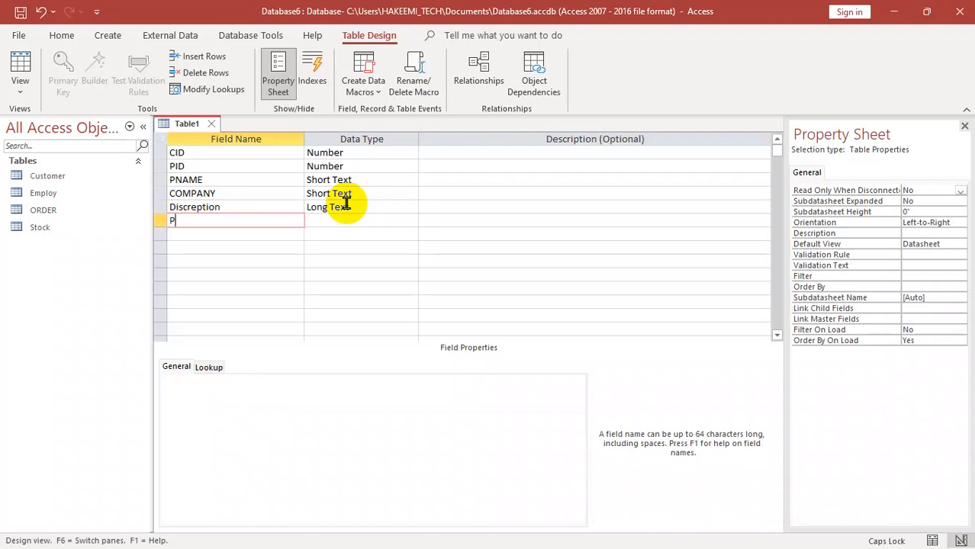
# Add Price and QTY fields below Discreption, both with the Number data type.
pyautogui.press('Tab')
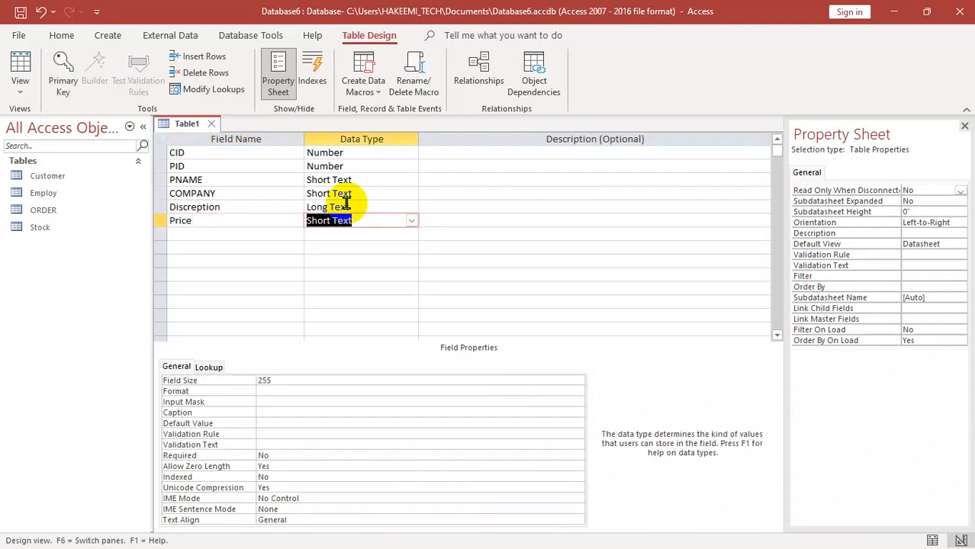
pyautogui.write('n')
pyautogui.press('Tab')
pyautogui.press('Tab')
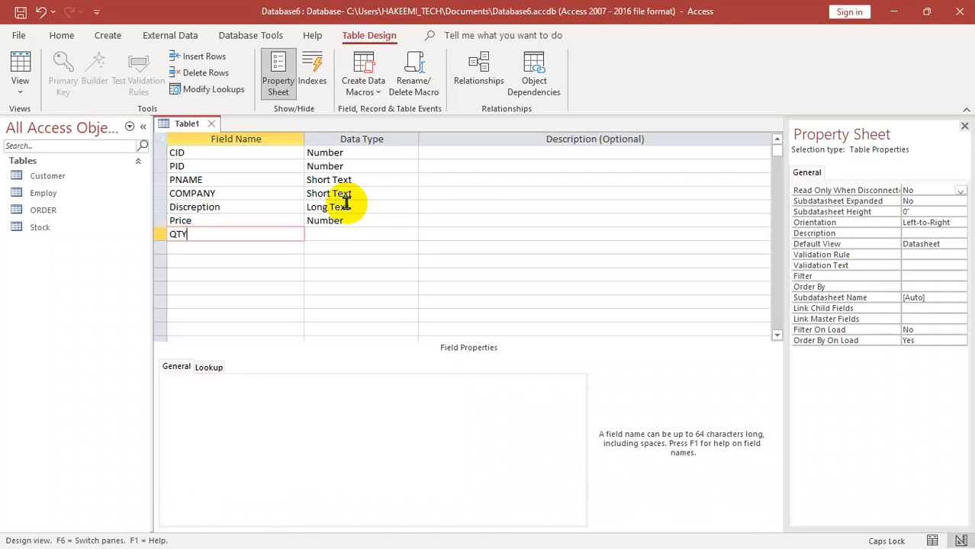
pyautogui.press('Tab')
pyautogui.write('n')
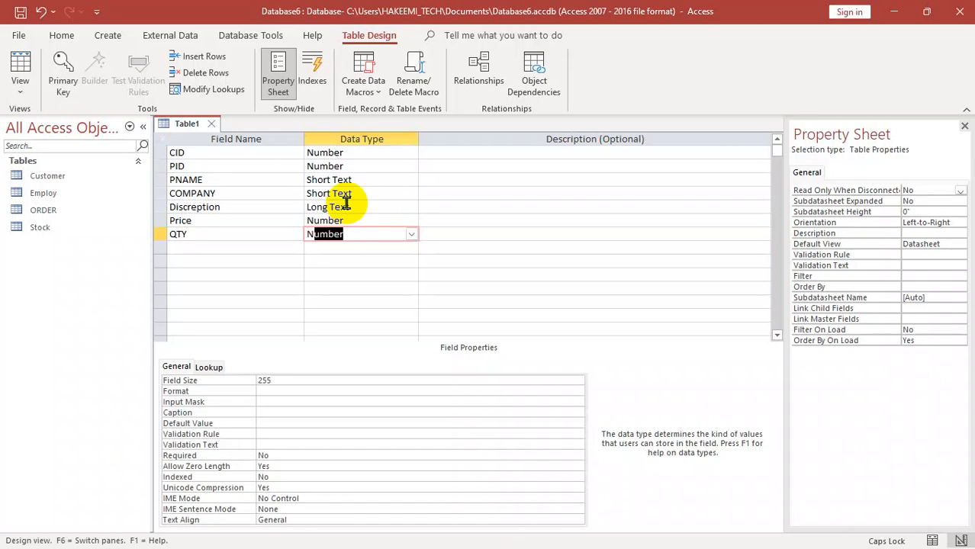
pyautogui.press('Tab')
pyautogui.press('Tab')
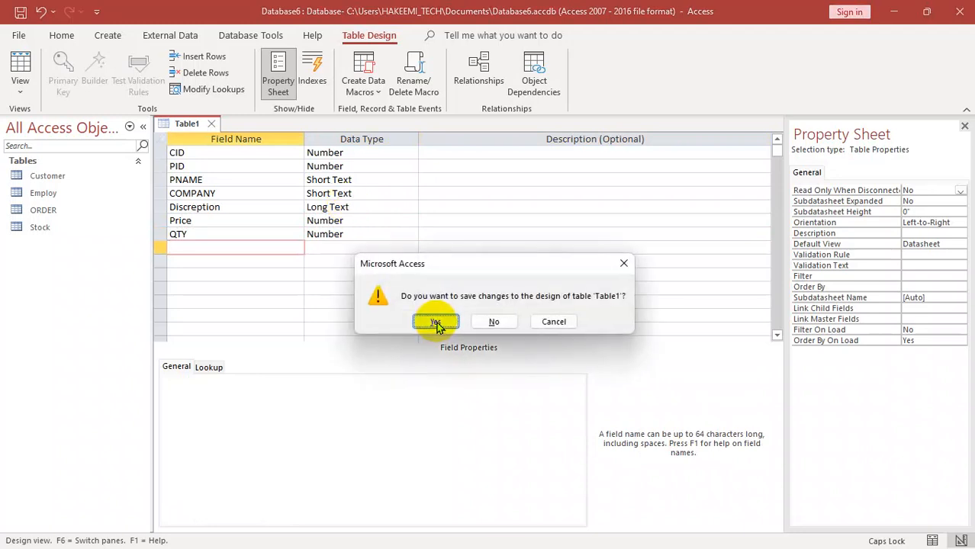
# Save the closing table as ORDER_DETALSE without creating a primary key.
pyautogui.click(436, 323)
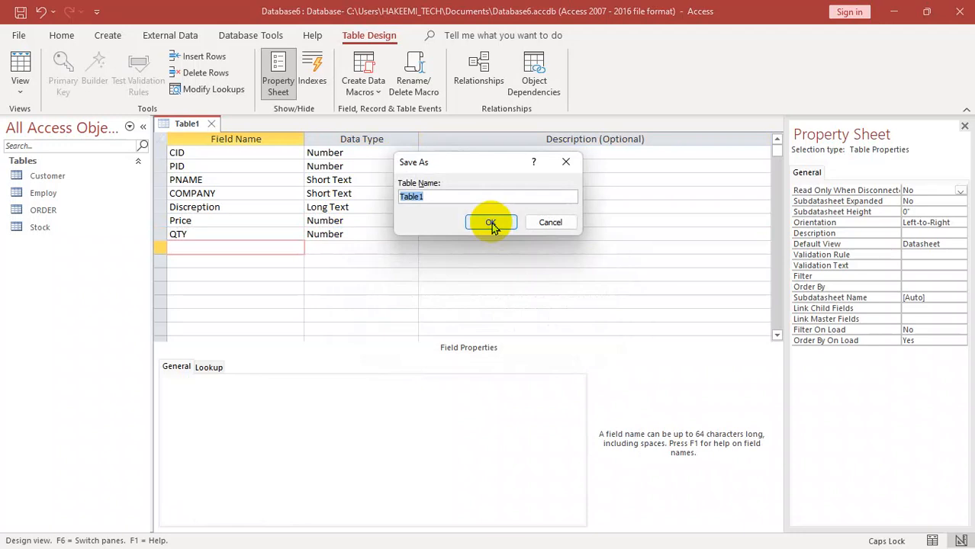
pyautogui.write('ORDER_DETALSE')
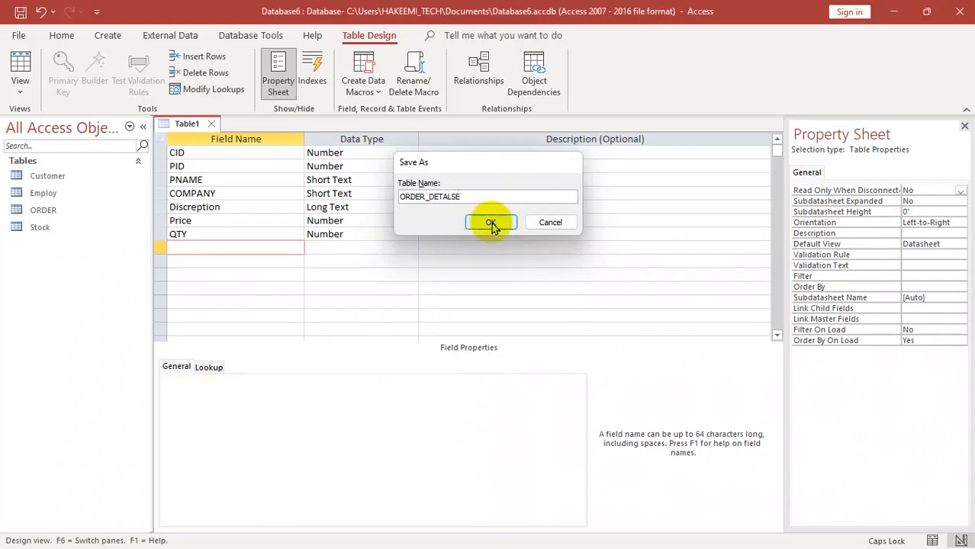
pyautogui.click(492, 223)
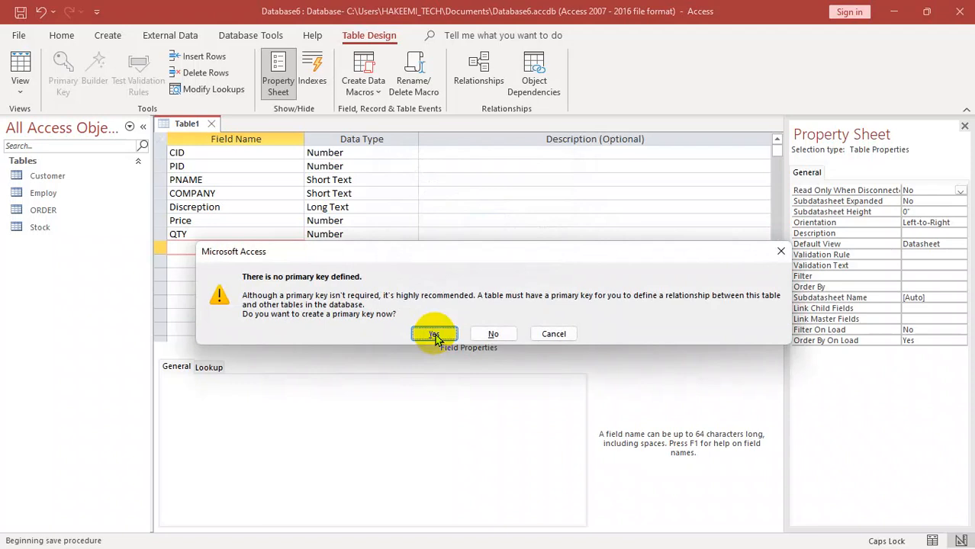
pyautogui.click(497, 335)
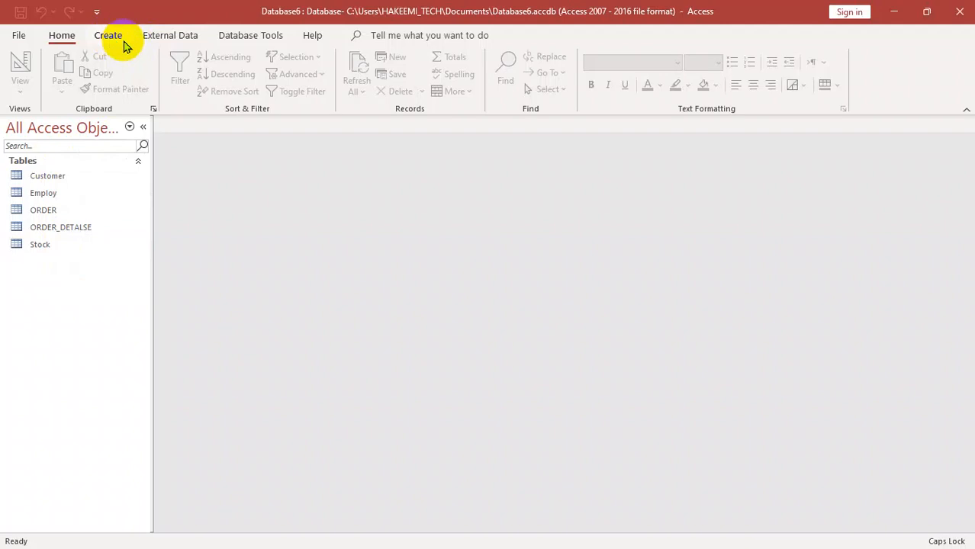
# Open the Stock table and switch it to Design view.
pyautogui.click(238, 39)
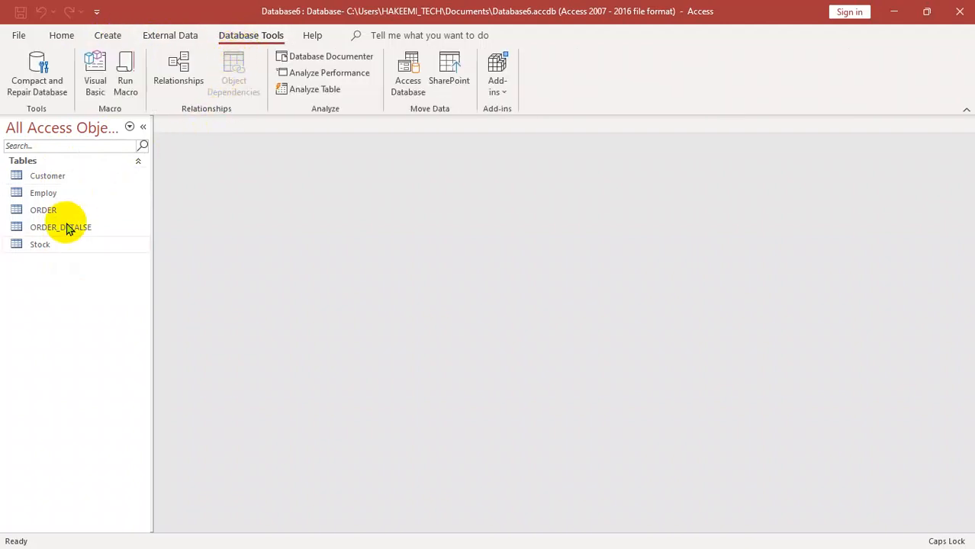
pyautogui.doubleClick(42, 250)
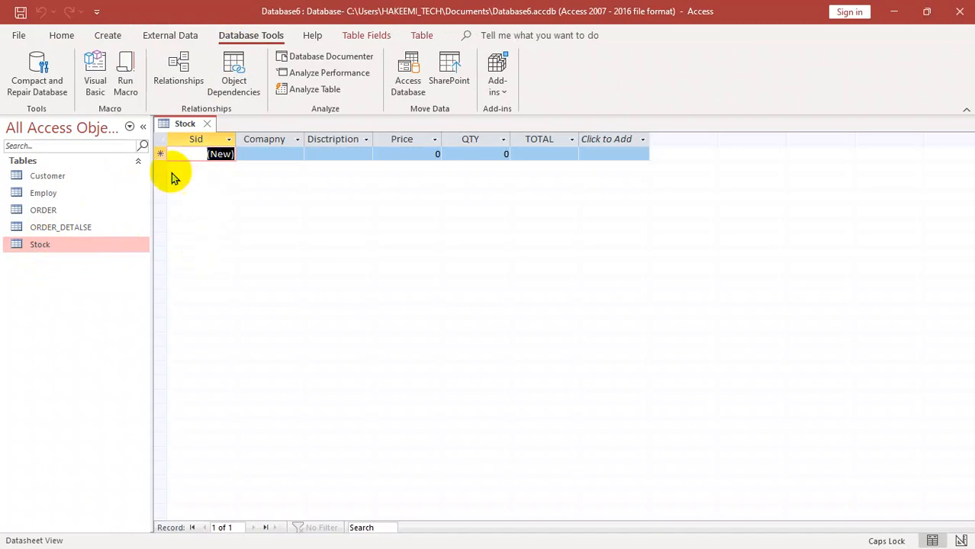
pyautogui.rightClick(112, 246)
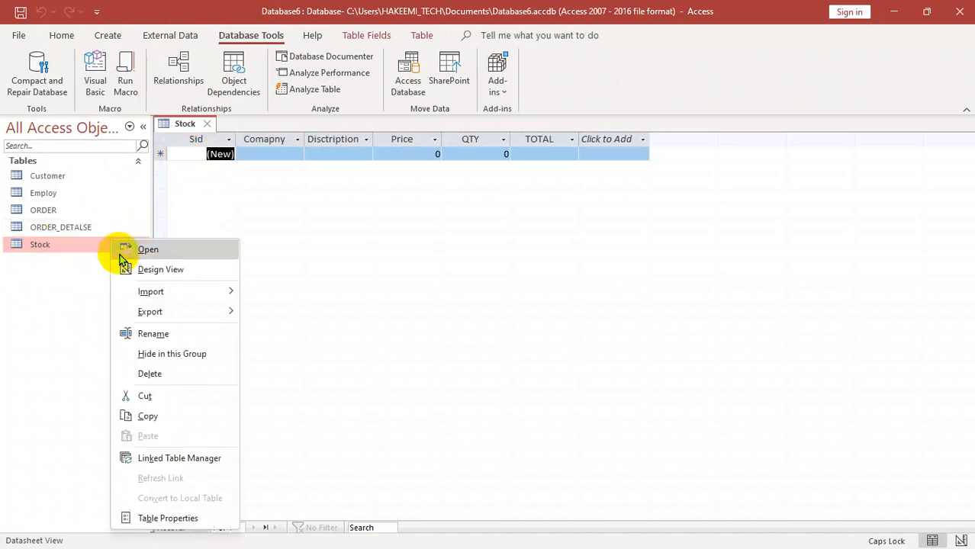
pyautogui.click(152, 272)
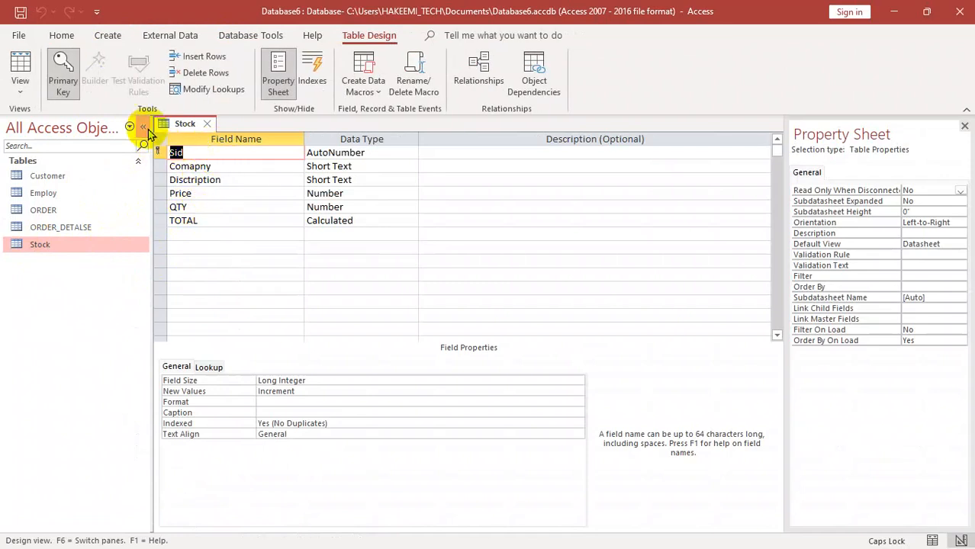
# Remove the primary key from the Stock table's Sid field, delete that field, and close the table.
pyautogui.click(64, 70)
pyautogui.rightClick(162, 153)
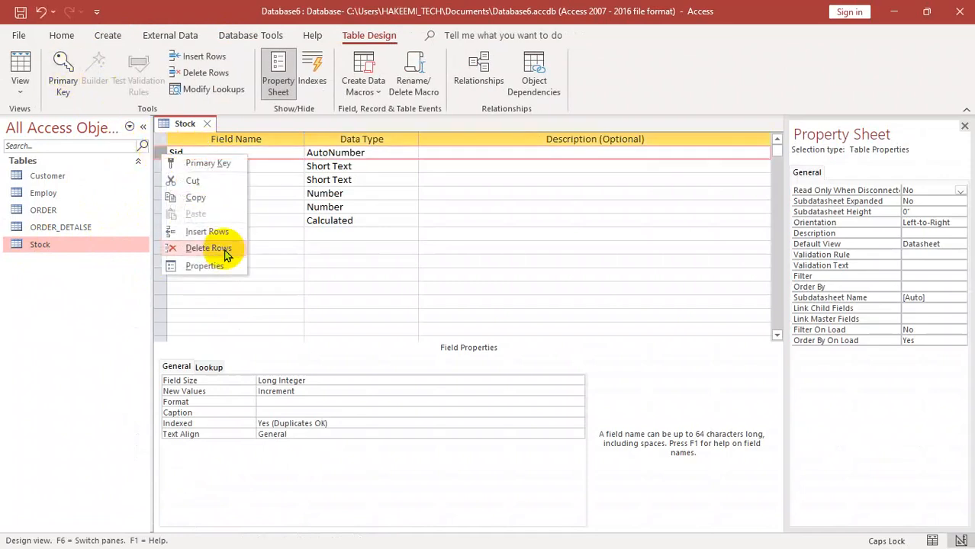
pyautogui.click(205, 248)
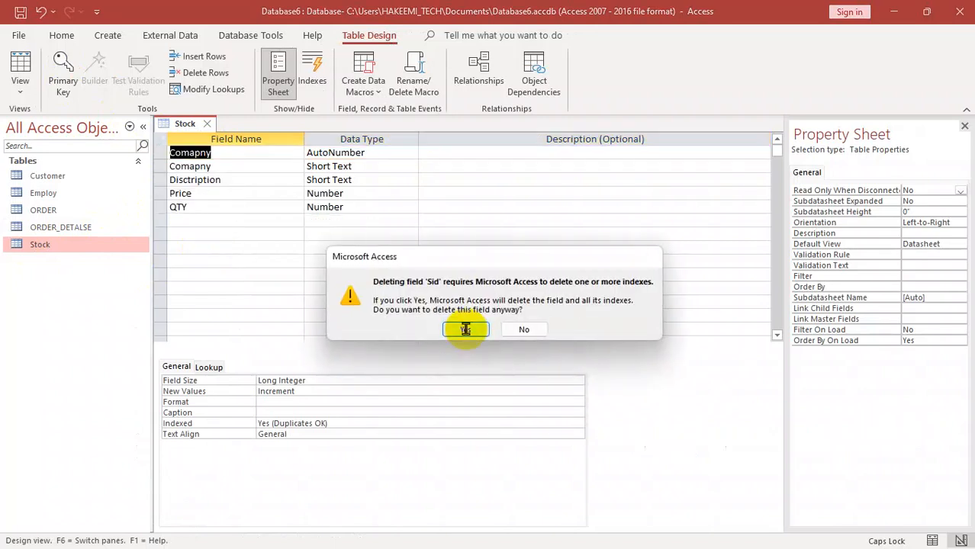
pyautogui.click(466, 329)
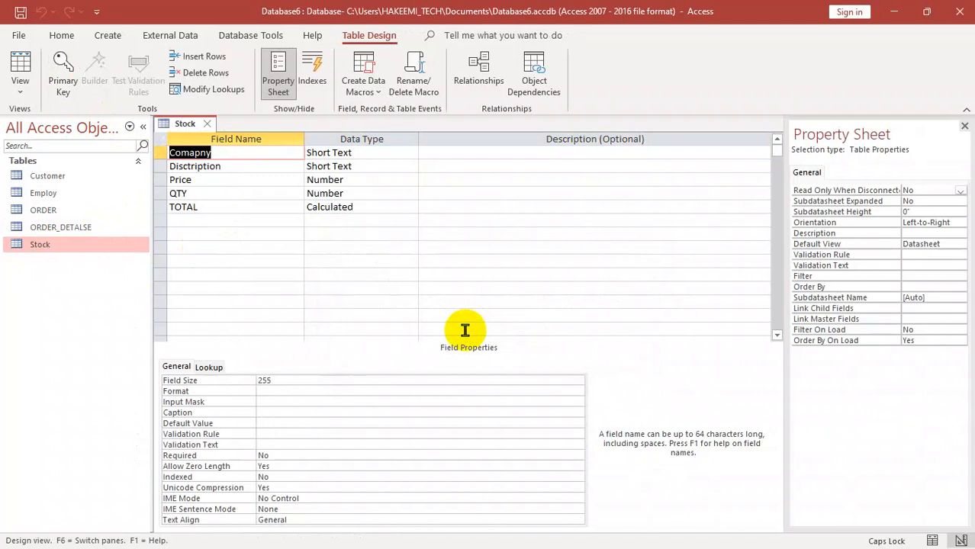
pyautogui.hotkey('ctrl', 'w')
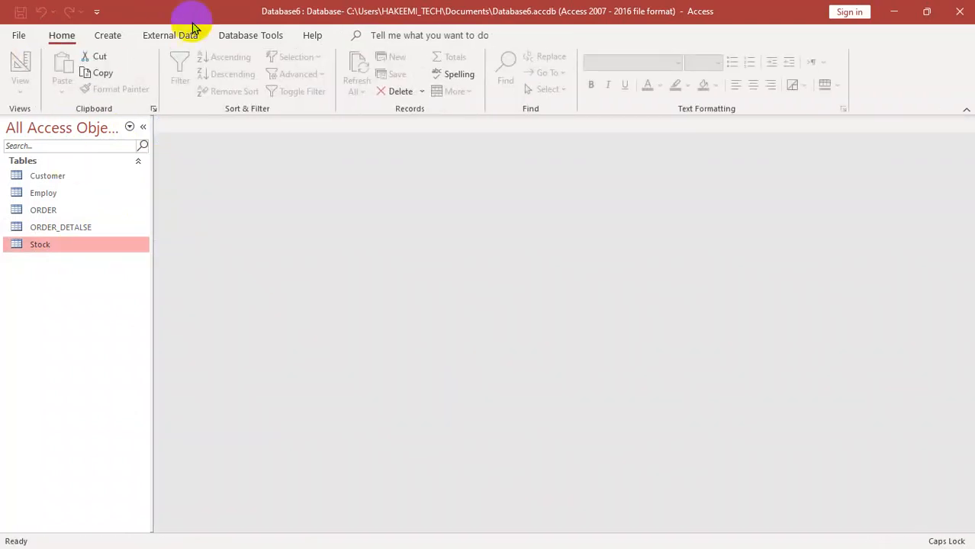
# Open the database relationships layout and add the Customer, Employ, ORDER, ORDER_DETALSE and Stock tables to it.
pyautogui.click(242, 36)
pyautogui.click(177, 79)
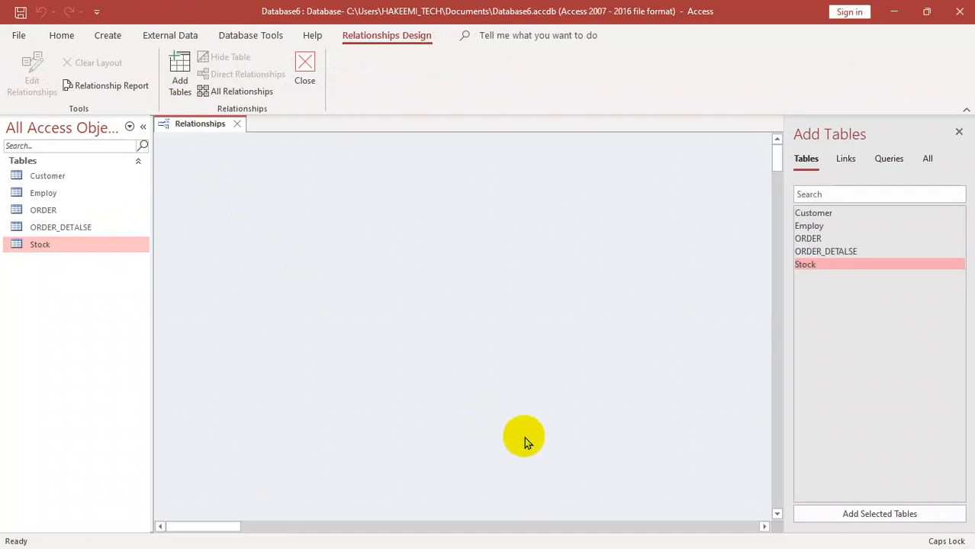
pyautogui.keyDown('ctrl'); pyautogui.click(825, 214); pyautogui.keyUp('ctrl')
pyautogui.keyDown('ctrl'); pyautogui.click(824, 226); pyautogui.keyUp('ctrl')
pyautogui.keyDown('ctrl'); pyautogui.click(823, 239); pyautogui.keyUp('ctrl')
pyautogui.keyDown('ctrl'); pyautogui.click(822, 251); pyautogui.keyUp('ctrl')
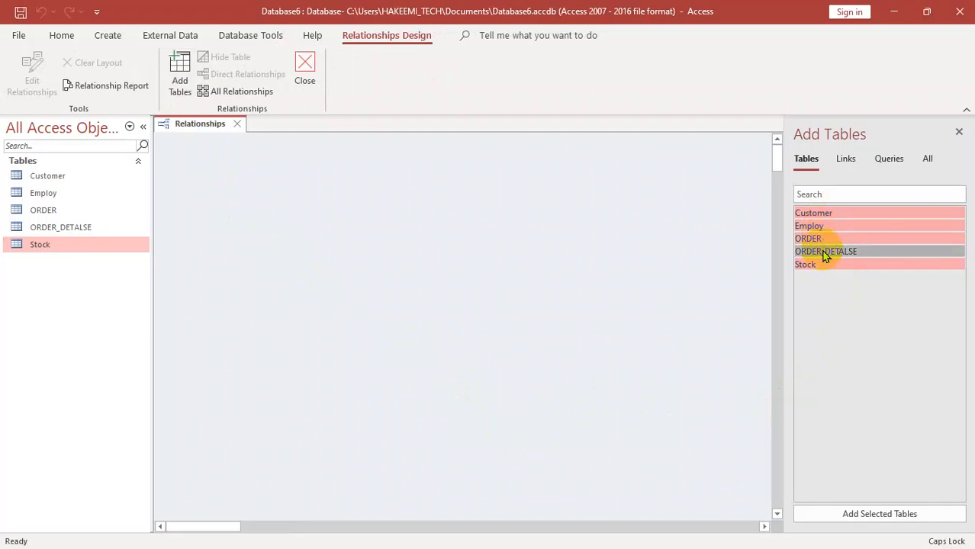
pyautogui.click(866, 512)
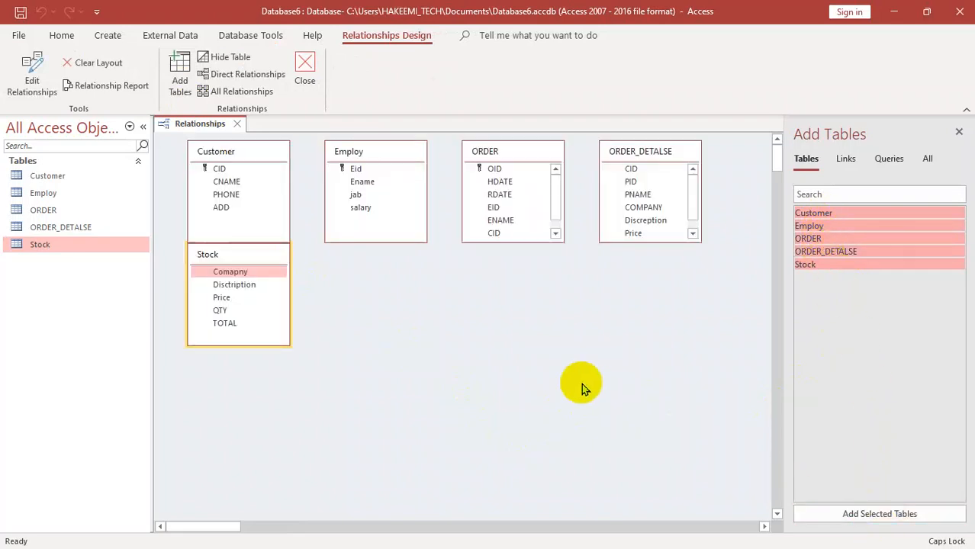
# Open the Customer table's design from the relationships layout, remove the primary key from CID, and return to the layout.
pyautogui.rightClick(231, 164)
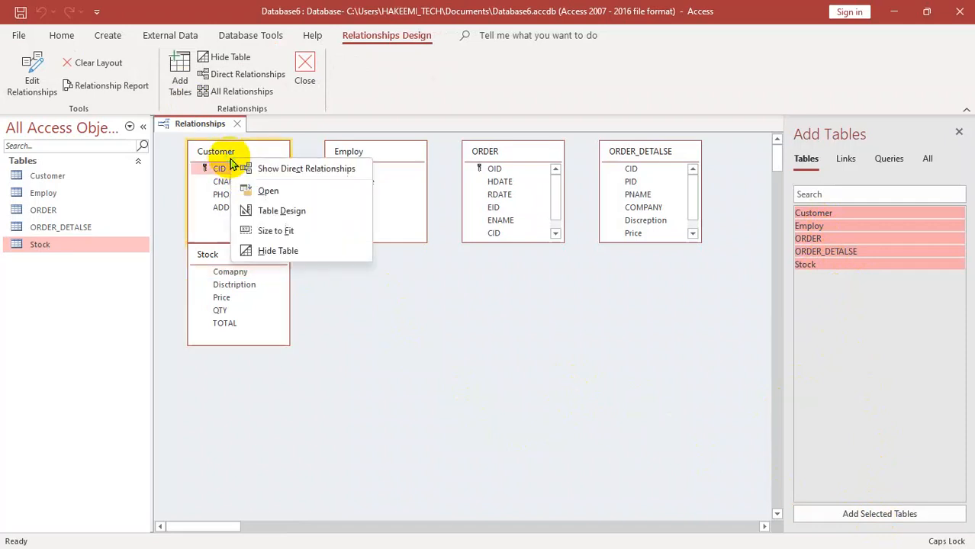
pyautogui.click(280, 211)
pyautogui.click(63, 90)
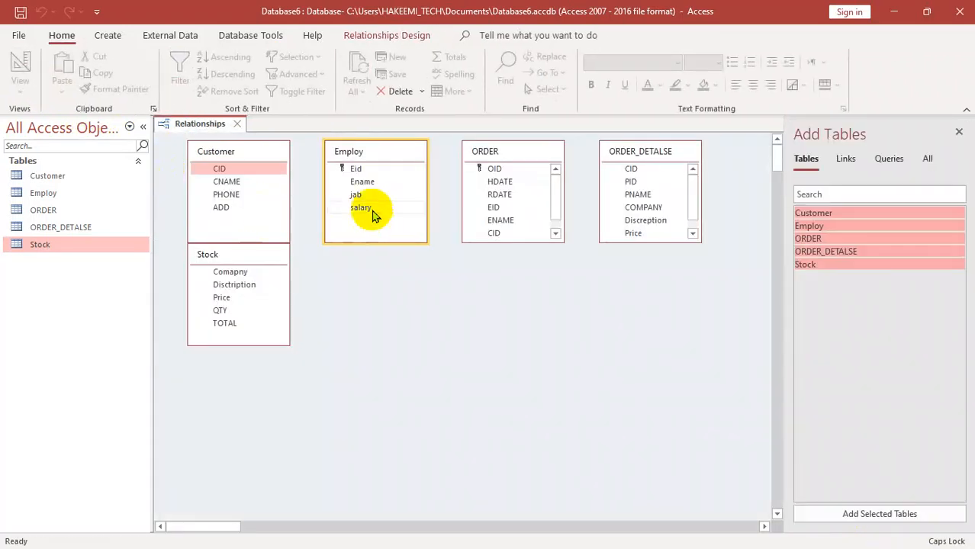
# Open the Employ table's design from the layout, remove the primary key from Eid, and return to the layout.
pyautogui.click(378, 165)
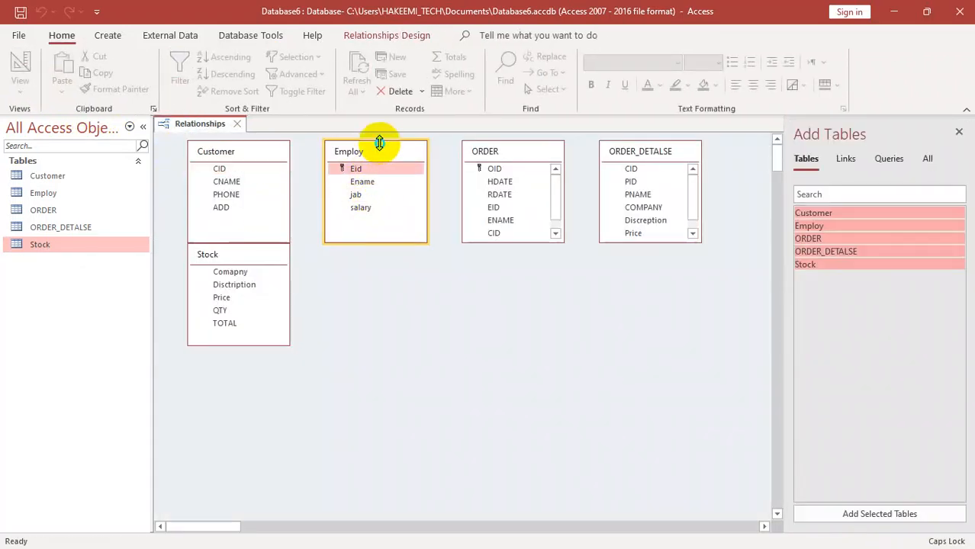
pyautogui.rightClick(385, 157)
pyautogui.click(405, 203)
pyautogui.click(60, 83)
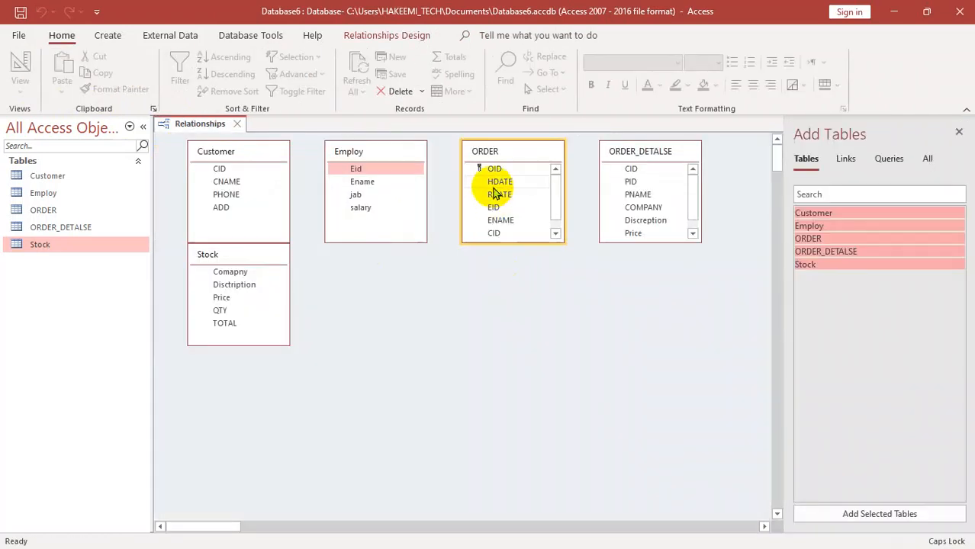
# Open the ORDER table's design from the layout, remove the primary key from OID, and return to the layout.
pyautogui.rightClick(510, 161)
pyautogui.click(531, 206)
pyautogui.click(61, 76)
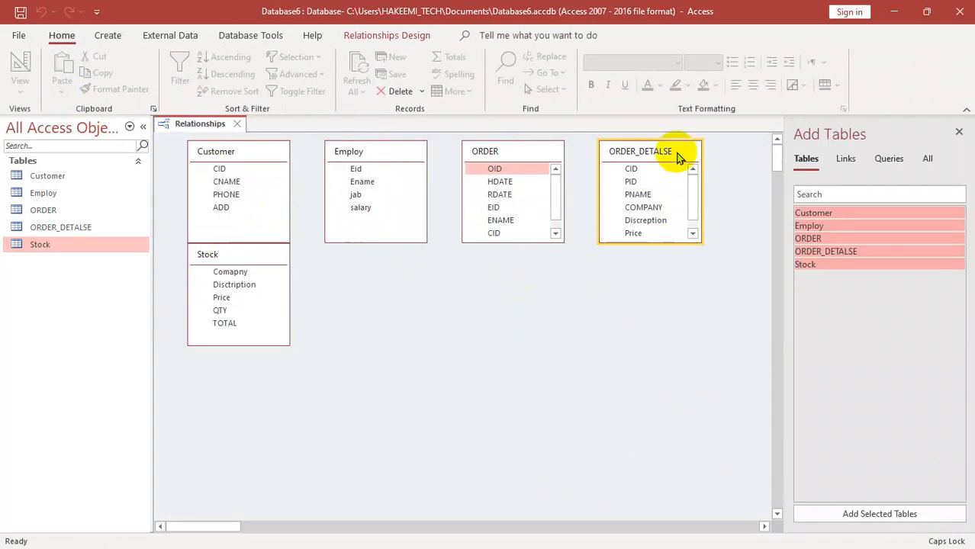
# Spread out the ORDER_DETALSE, Stock and Customer boxes, placing Customer below Employ and ORDER and shortening it to fit its fields.
pyautogui.moveTo(679, 152); pyautogui.dragTo(679, 212)
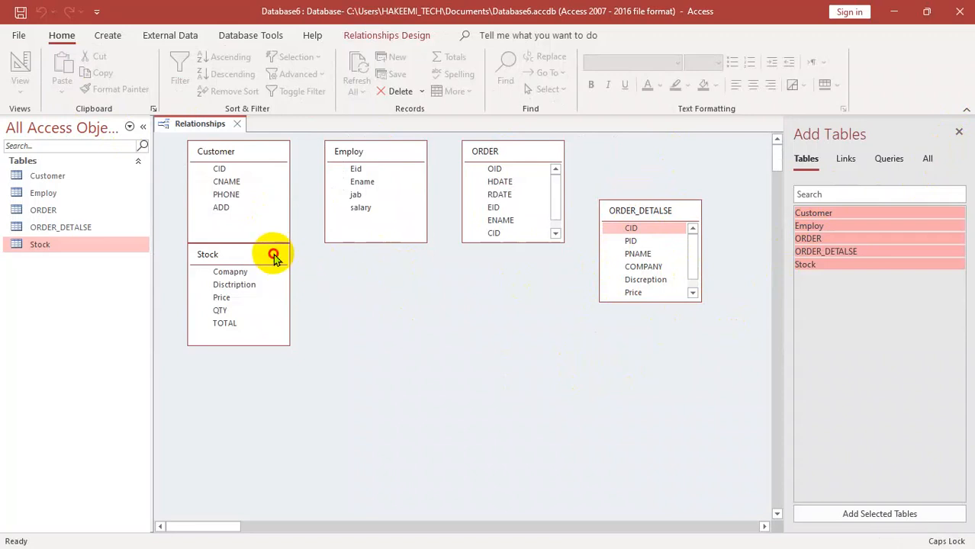
pyautogui.moveTo(273, 252); pyautogui.dragTo(261, 296)
pyautogui.moveTo(235, 153); pyautogui.dragTo(448, 264)
pyautogui.moveTo(466, 354); pyautogui.dragTo(465, 388)
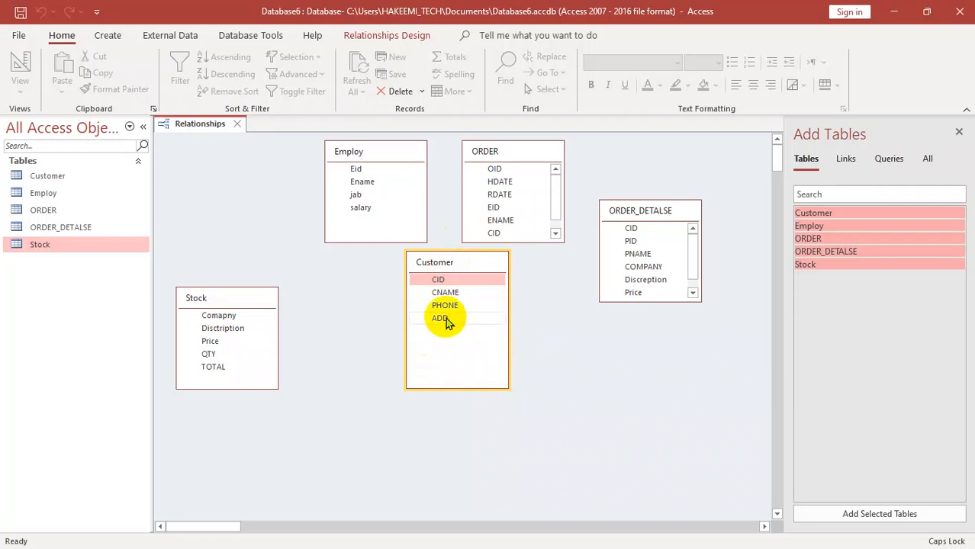
pyautogui.moveTo(454, 386); pyautogui.dragTo(449, 342)
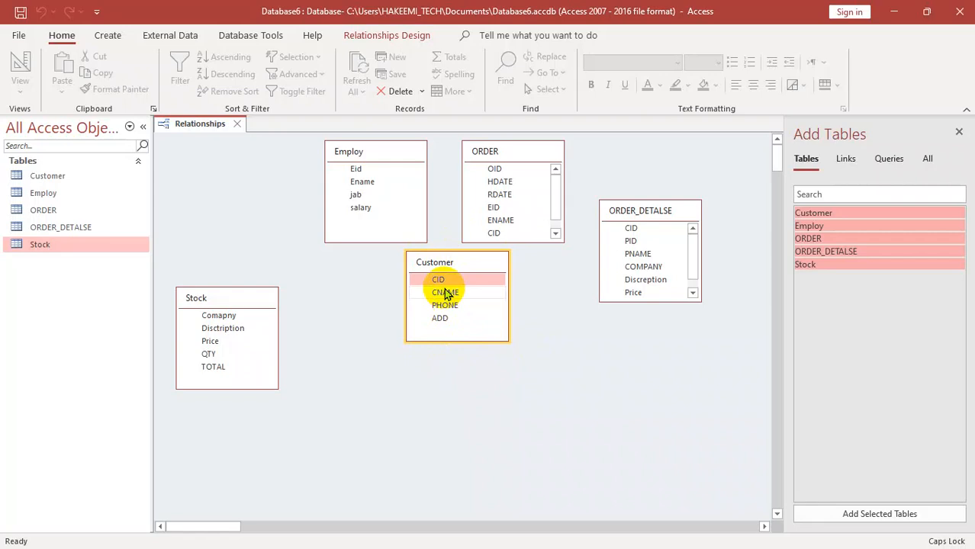
pyautogui.click(541, 283)
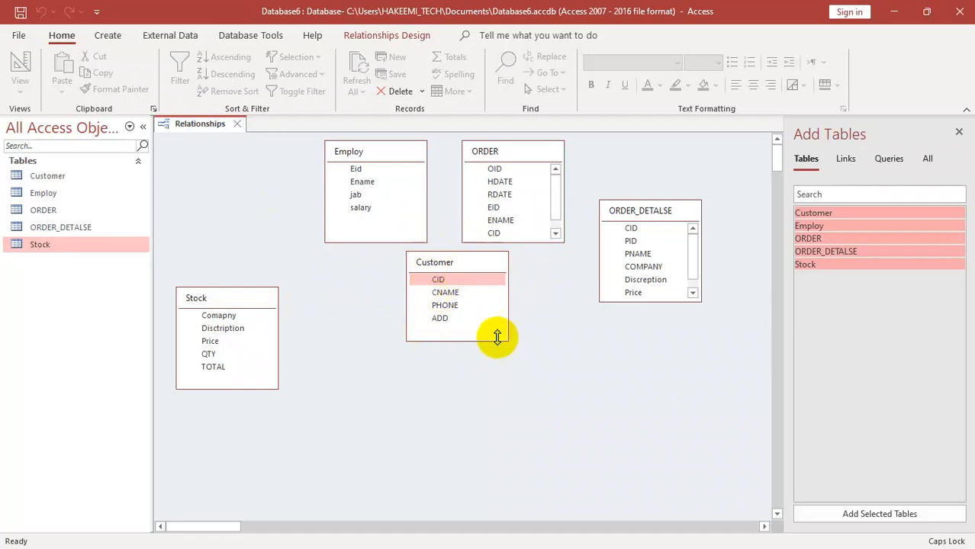
# Stack Customer above Employ to the right of ORDER, place ORDER_DETALSE below a slightly lengthened ORDER, and raise the Stock box.
pyautogui.moveTo(487, 266); pyautogui.dragTo(759, 172)
pyautogui.moveTo(647, 214); pyautogui.dragTo(459, 282)
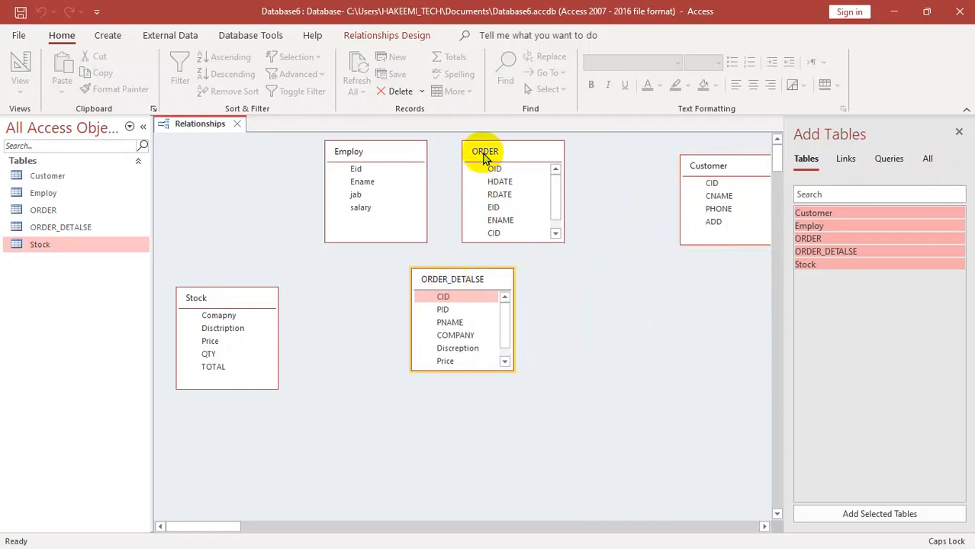
pyautogui.click(515, 240)
pyautogui.moveTo(515, 240)
pyautogui.mouseDown()
pyautogui.moveTo(507, 273)
pyautogui.moveTo(505, 253)
pyautogui.mouseUp()
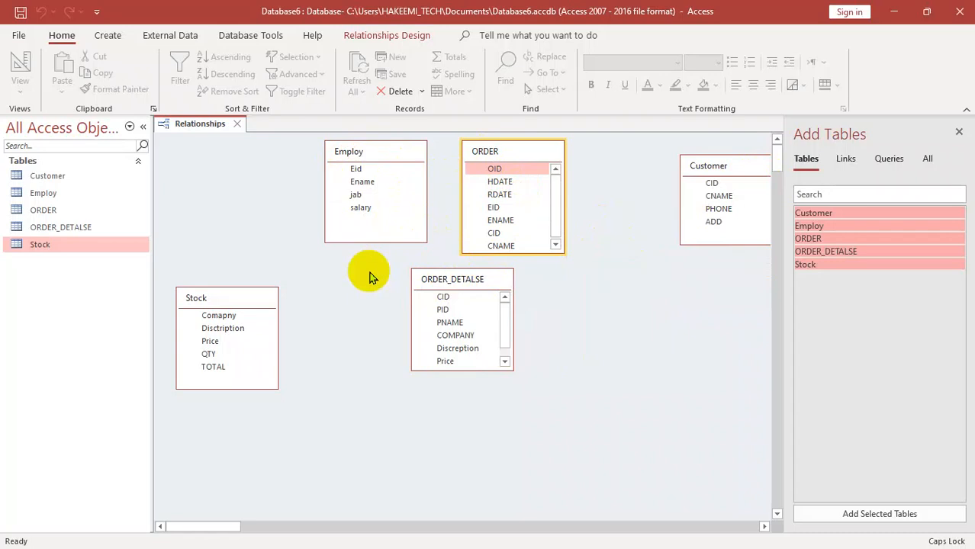
pyautogui.moveTo(385, 157); pyautogui.dragTo(745, 271)
pyautogui.moveTo(248, 302); pyautogui.dragTo(256, 236)
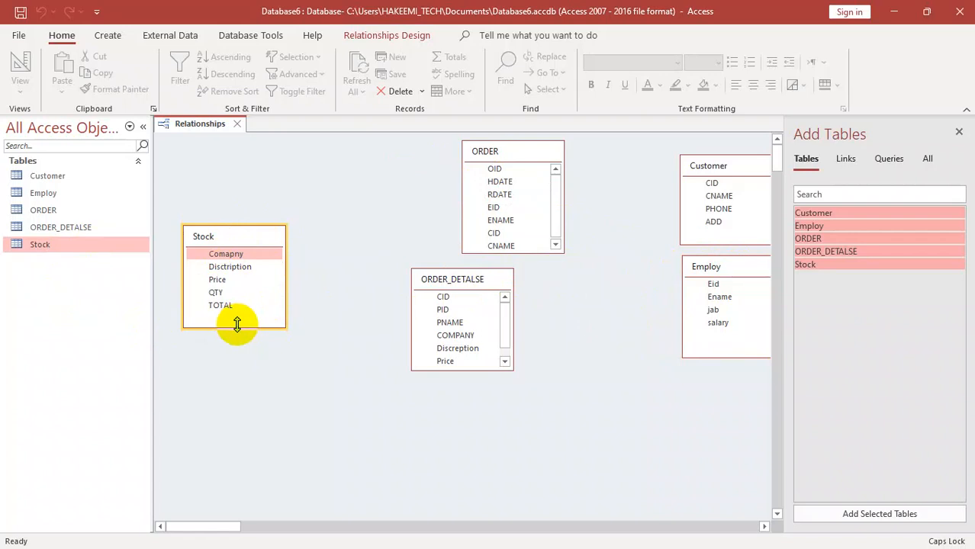
# Open the Stock table's design and insert a PID field with the AutoNumber data type above Comapny.
pyautogui.rightClick(246, 238)
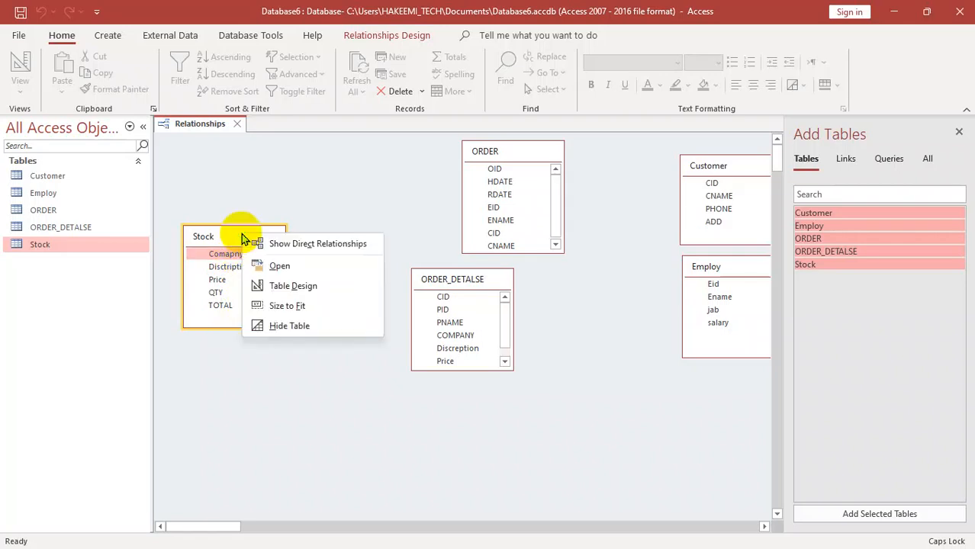
pyautogui.click(290, 283)
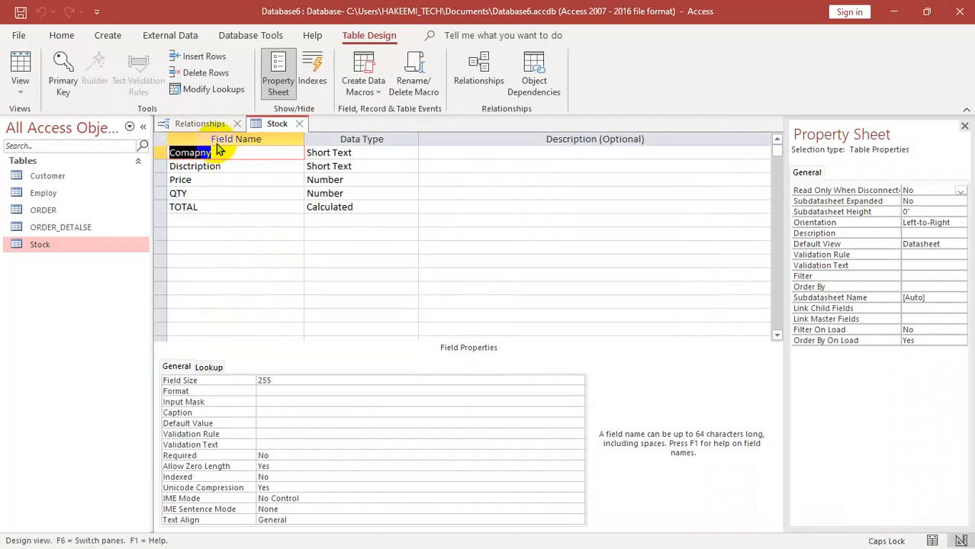
pyautogui.rightClick(162, 155)
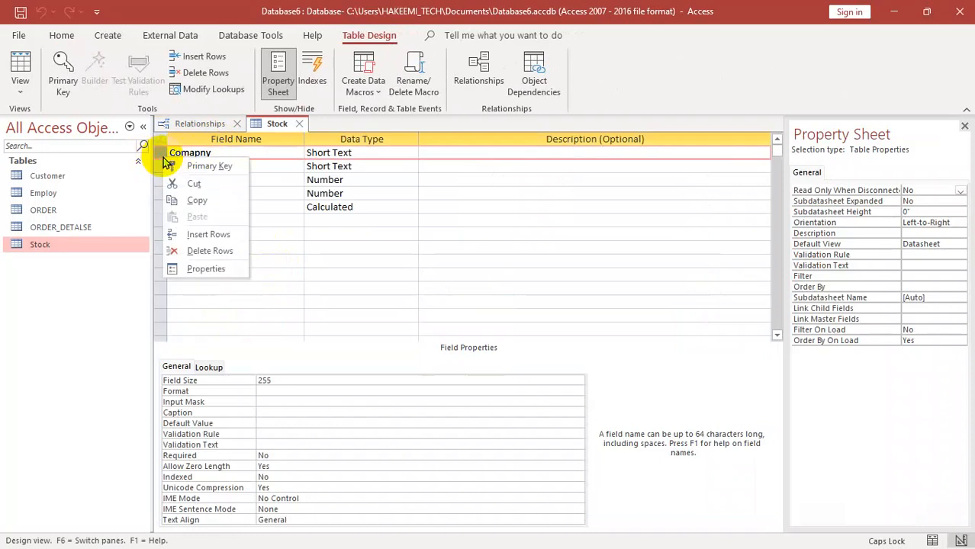
pyautogui.click(210, 230)
pyautogui.click(210, 154)
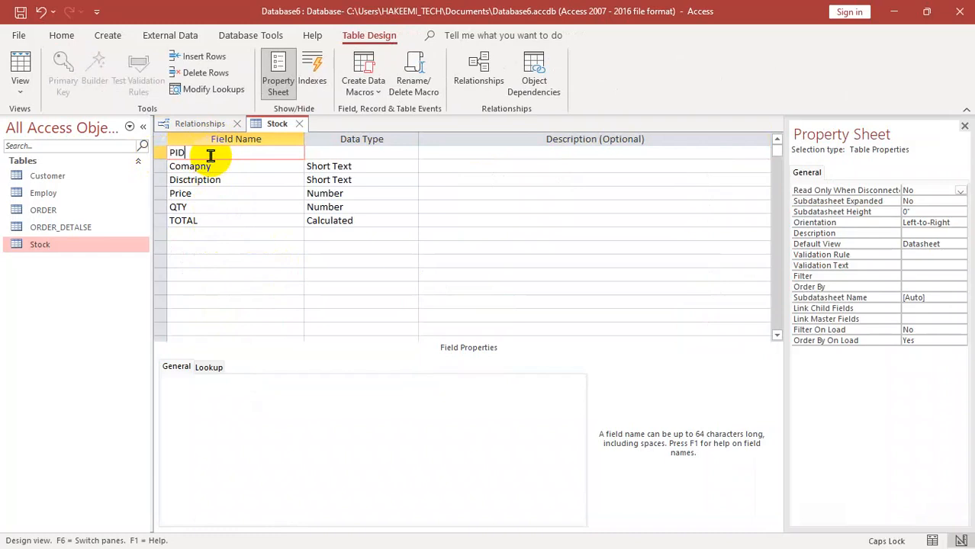
pyautogui.write('PID')
pyautogui.press('Tab')
pyautogui.write('A')
pyautogui.press('Tab')
pyautogui.press('Tab')
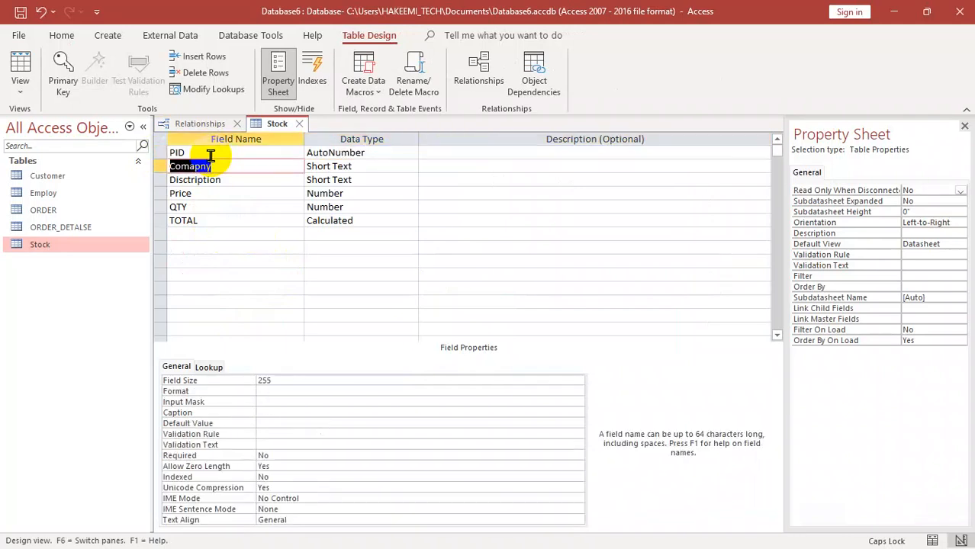
# Insert a PNAME field with the Short Text data type between PID and Comapny, and save and close the Stock table.
pyautogui.rightClick(160, 162)
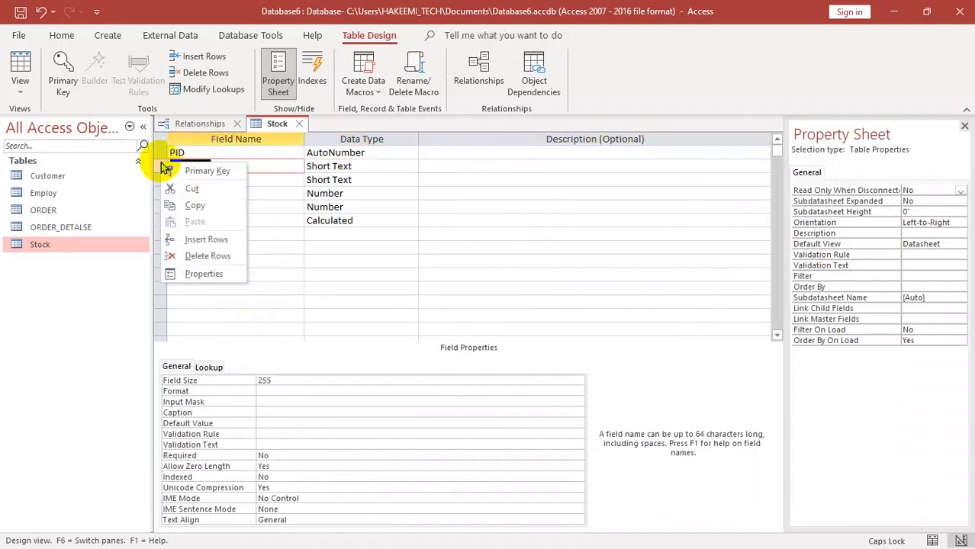
pyautogui.click(195, 240)
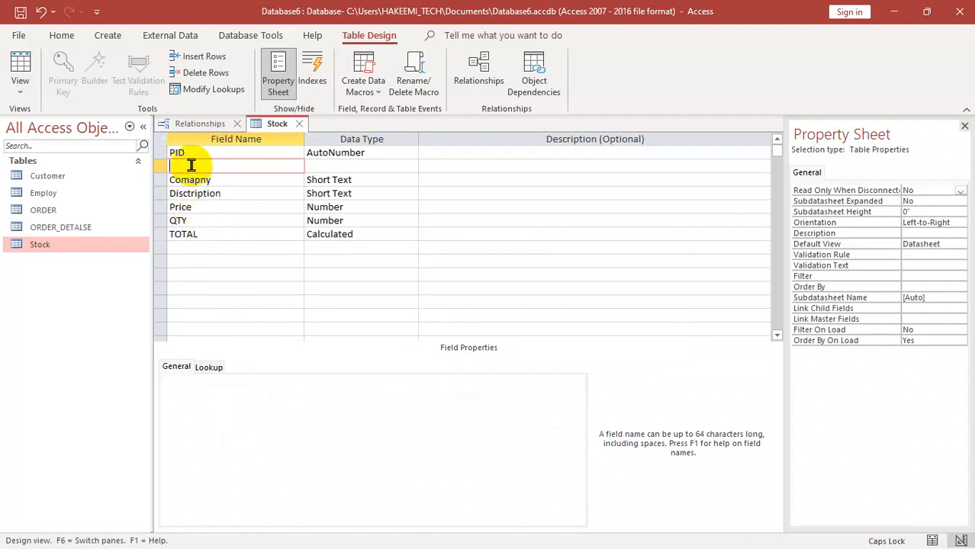
pyautogui.write('PNAME')
pyautogui.press('Tab')
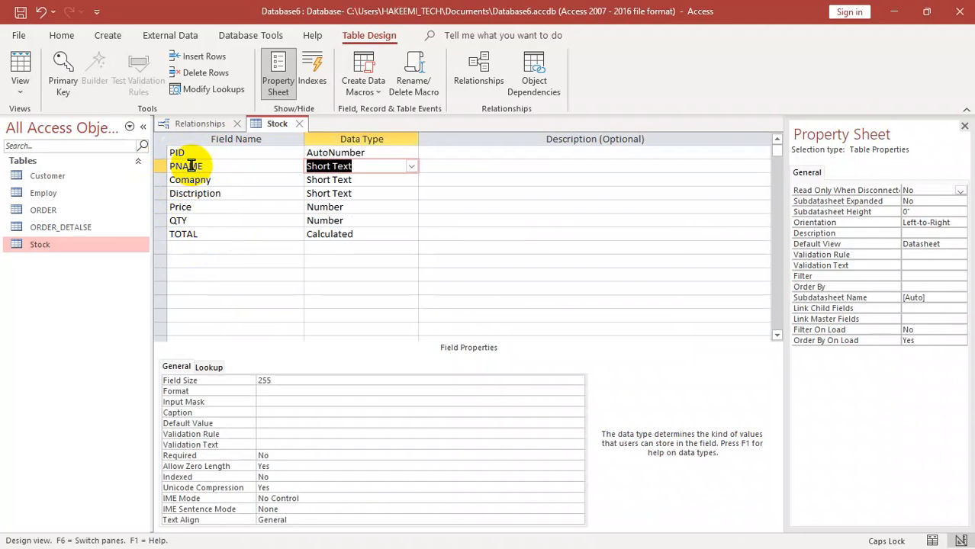
pyautogui.hotkey('ctrl', 'w')
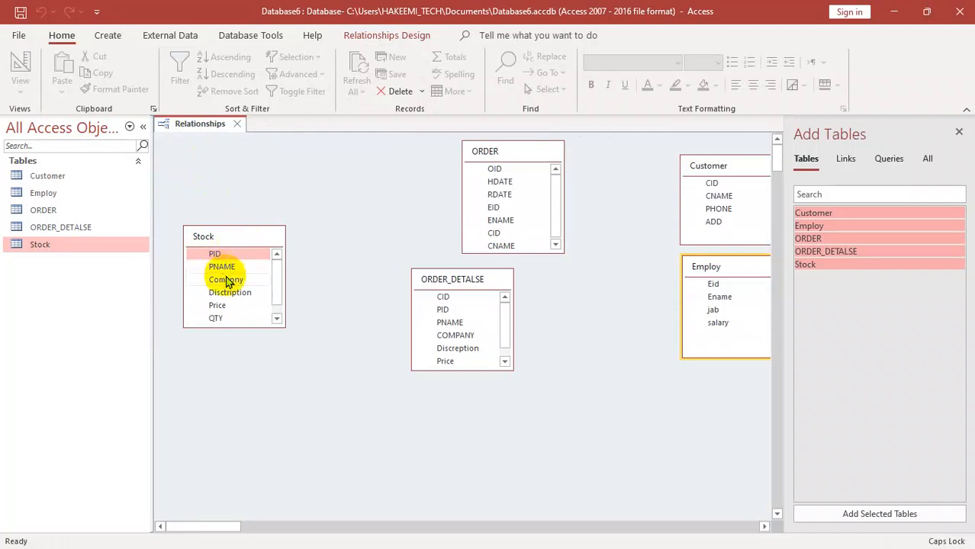
# Lengthen the Stock box to show all its fields and move it below the Employ box.
pyautogui.moveTo(276, 284); pyautogui.dragTo(276, 295)
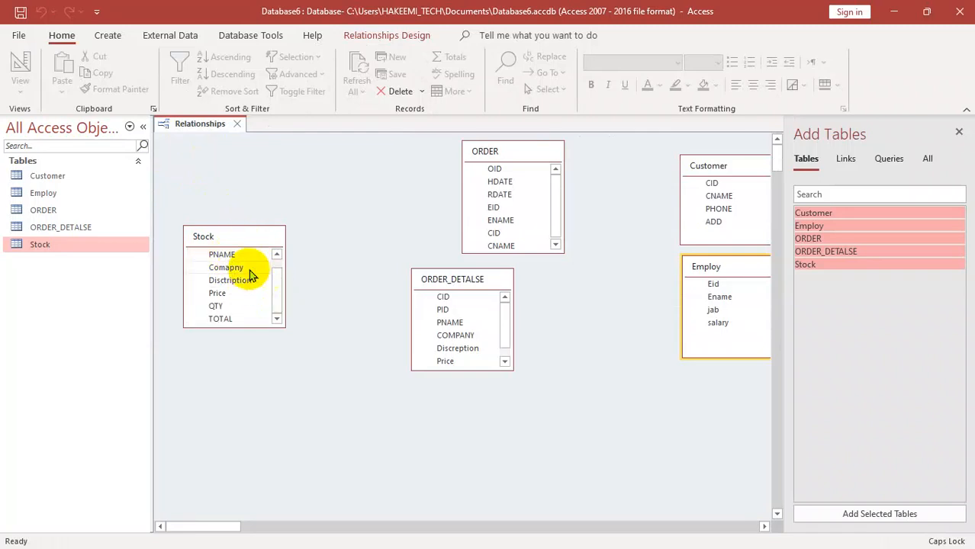
pyautogui.click(229, 324)
pyautogui.moveTo(232, 327); pyautogui.dragTo(224, 362)
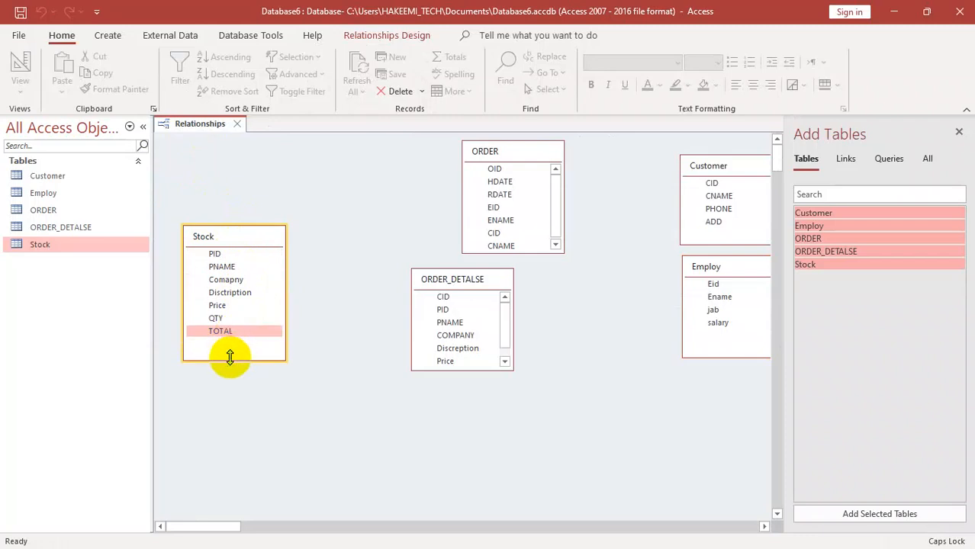
pyautogui.moveTo(205, 237); pyautogui.dragTo(701, 375)
# Place the ORDER_DETALSE and ORDER boxes side by side and lengthen ORDER to show all its fields.
pyautogui.moveTo(458, 279); pyautogui.dragTo(299, 223)
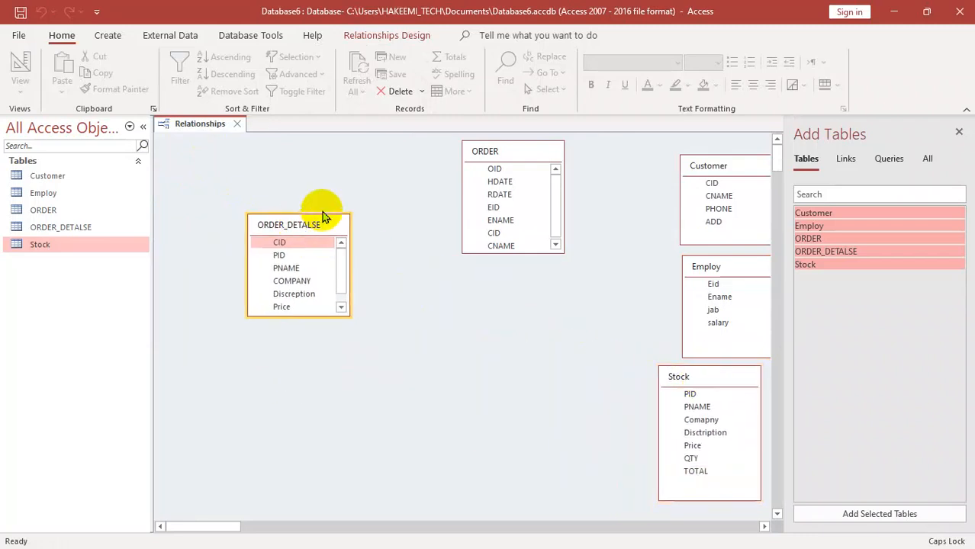
pyautogui.moveTo(519, 154); pyautogui.dragTo(424, 195)
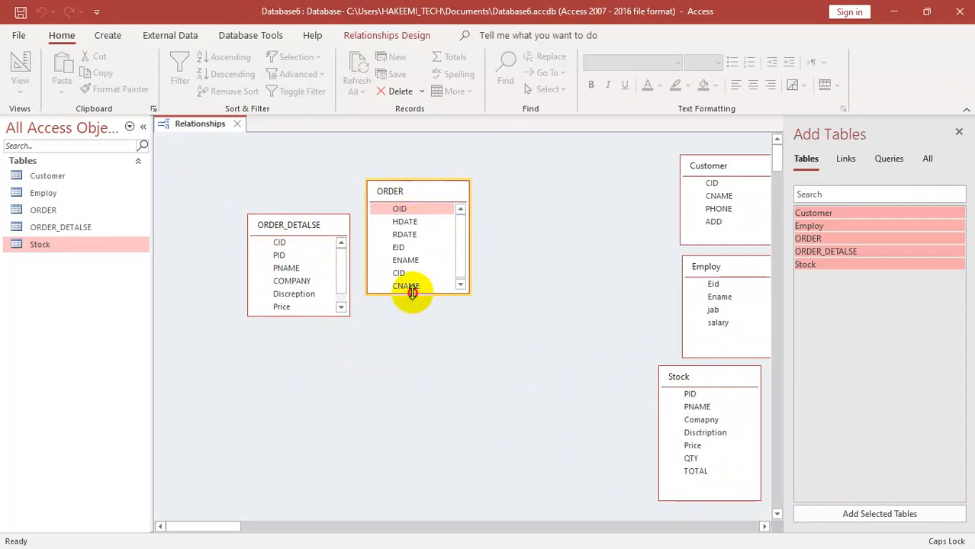
pyautogui.moveTo(412, 293); pyautogui.dragTo(416, 357)
pyautogui.moveTo(561, 313)
pyautogui.mouseDown()
pyautogui.moveTo(379, 197)
pyautogui.moveTo(526, 299)
pyautogui.mouseUp()
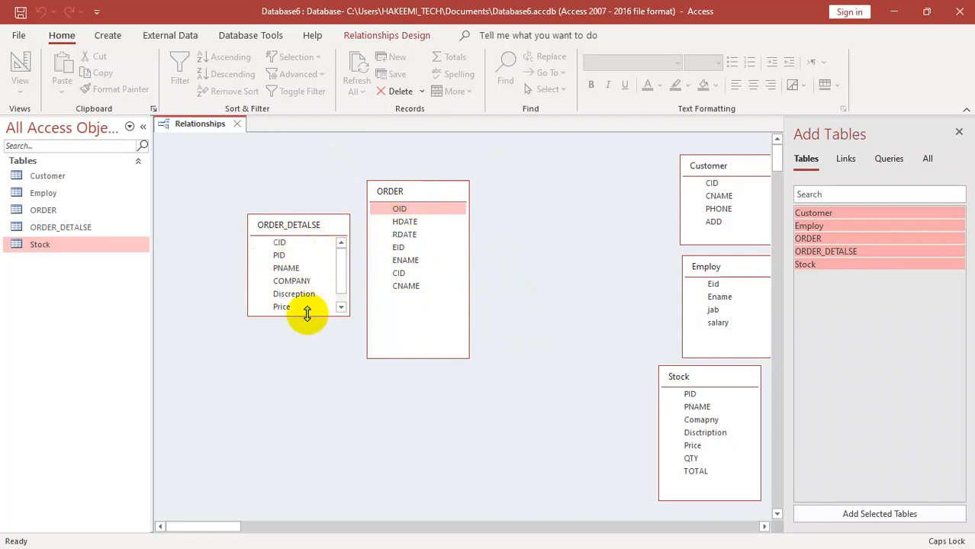
# Lengthen the ORDER_DETALSE box to show all its fields, shift it slightly away from ORDER, and move Customer closer to ORDER.
pyautogui.moveTo(306, 313); pyautogui.dragTo(305, 366)
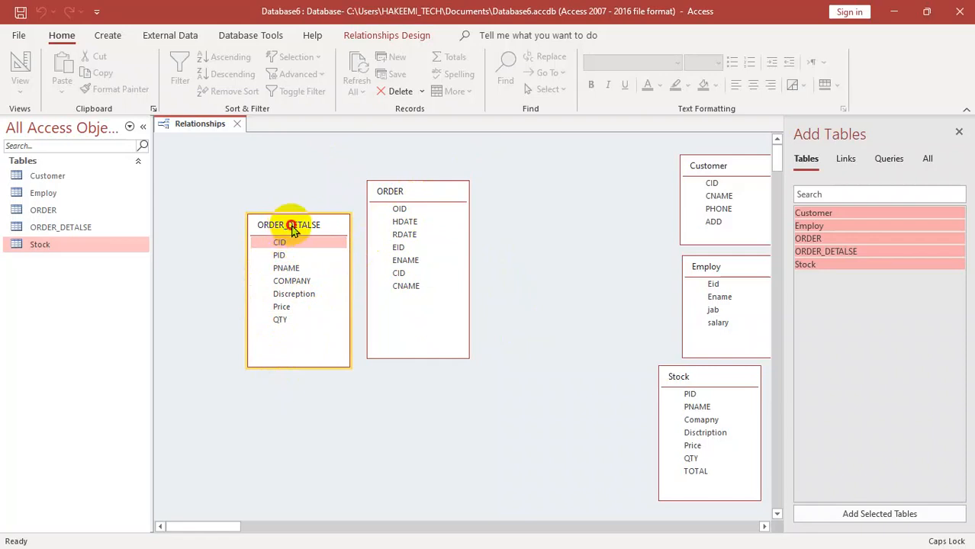
pyautogui.moveTo(292, 229); pyautogui.dragTo(271, 214)
pyautogui.moveTo(720, 162); pyautogui.dragTo(626, 165)
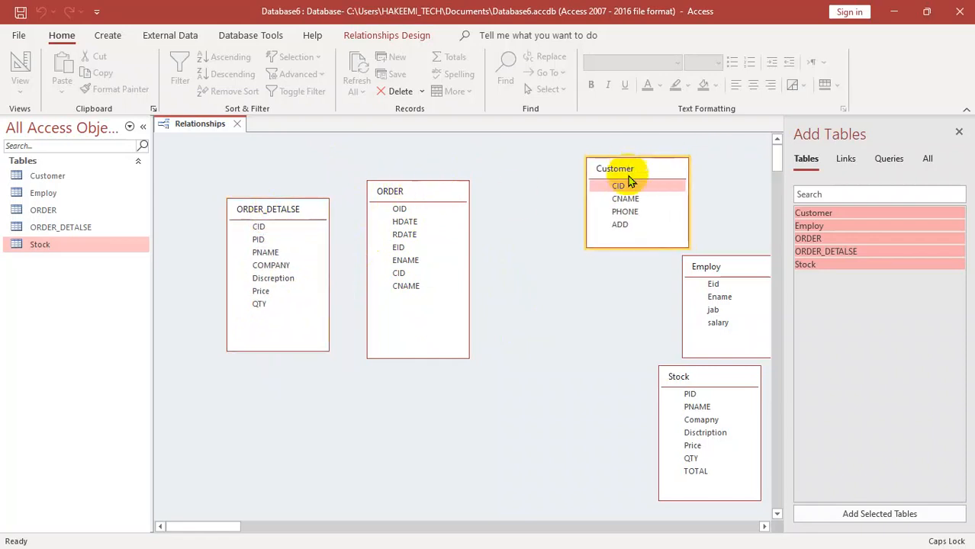
# Move the Employ box closer to ORDER beneath Customer, then make CID the Customer table's primary key and save and close it.
pyautogui.moveTo(739, 275); pyautogui.dragTo(614, 270)
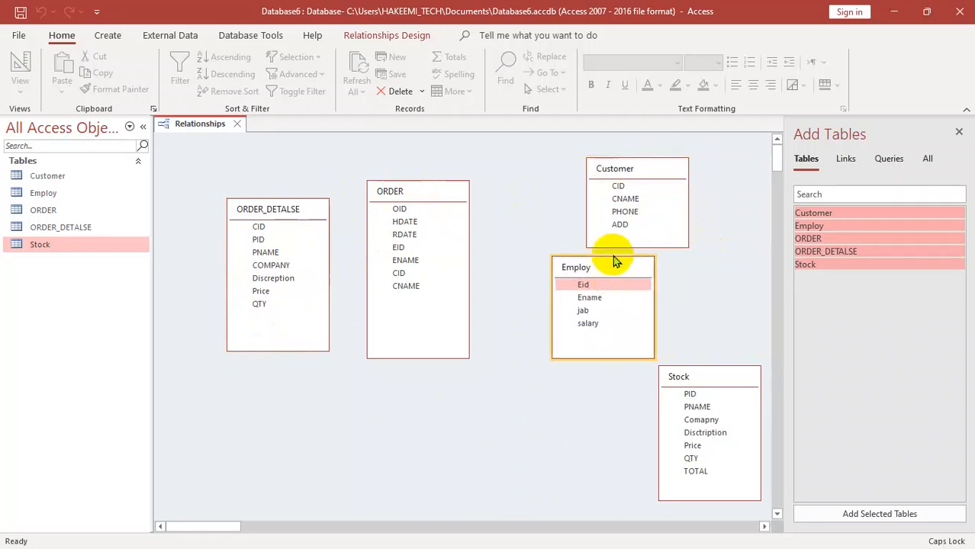
pyautogui.rightClick(642, 174)
pyautogui.click(681, 221)
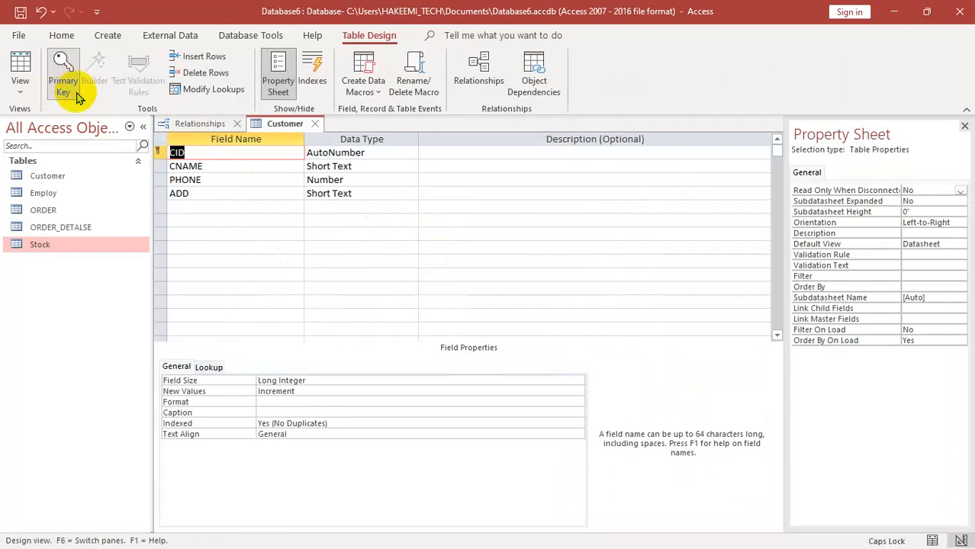
pyautogui.hotkey('ctrl', 'w')
# Make Eid the primary key of the Employ table, and save and close the table design.
pyautogui.rightClick(607, 280)
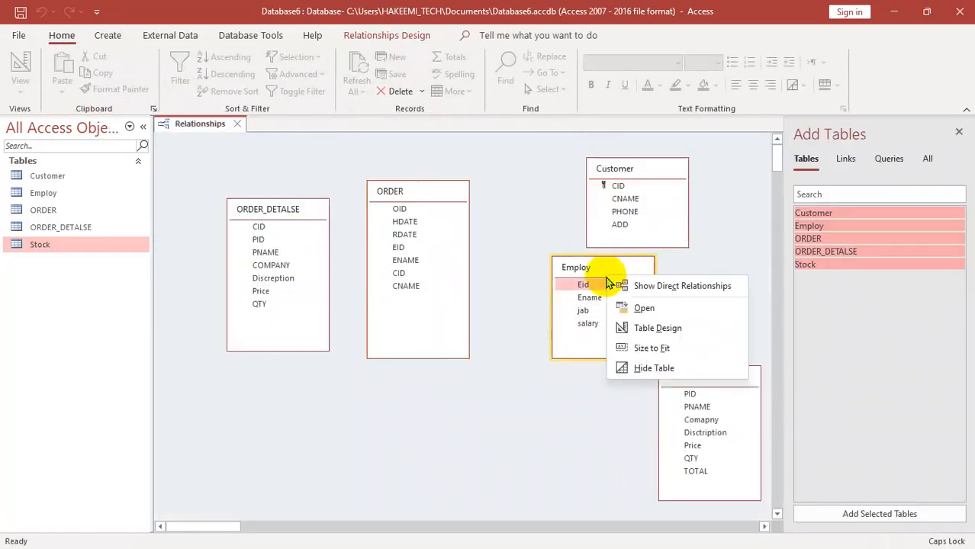
pyautogui.click(648, 327)
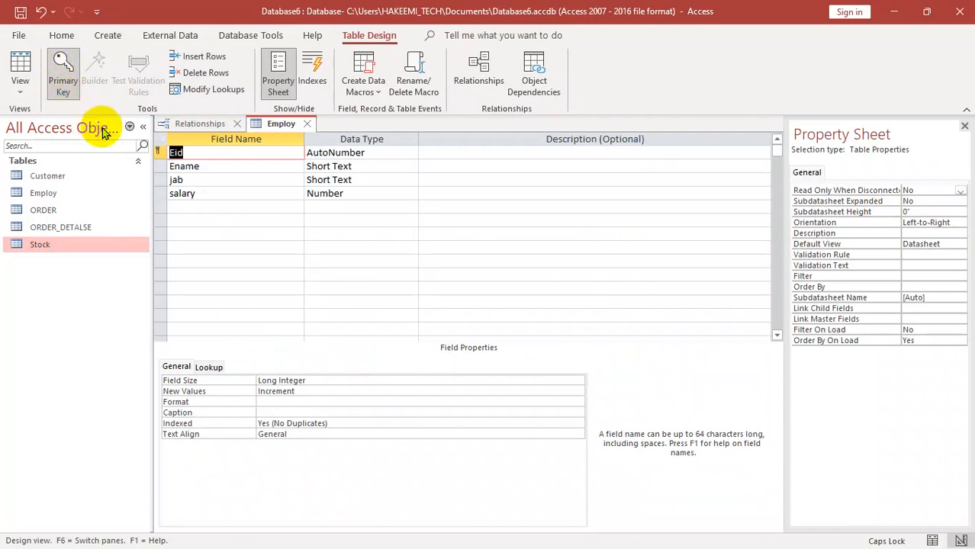
pyautogui.hotkey('ctrl', 'w')
# Make PID the primary key of the Stock table, and save and close the table design.
pyautogui.rightClick(716, 378)
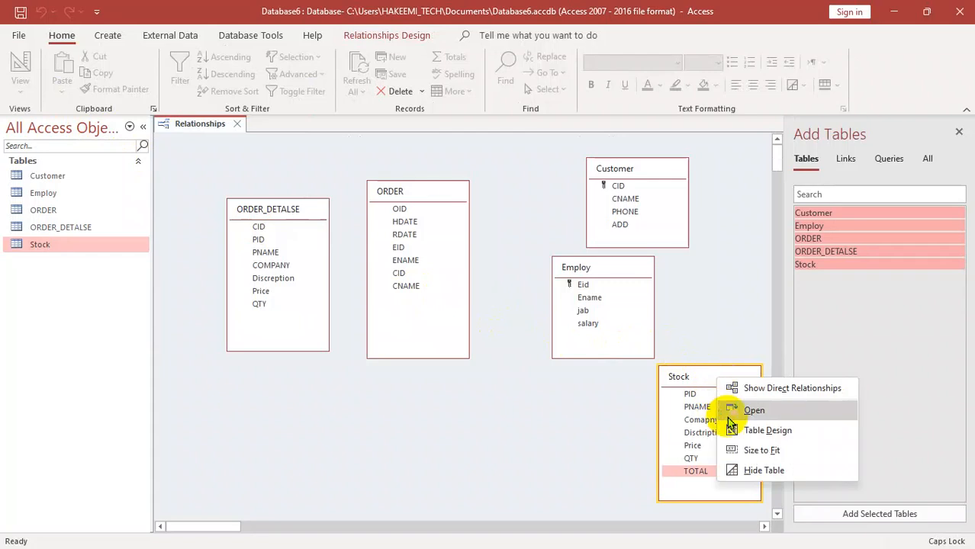
pyautogui.click(755, 431)
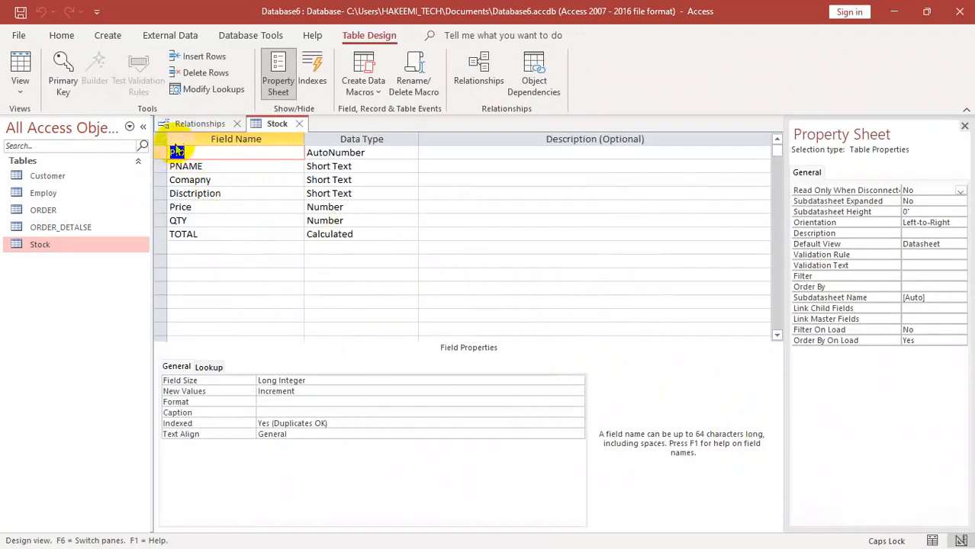
pyautogui.click(64, 78)
pyautogui.hotkey('ctrl', 'w')
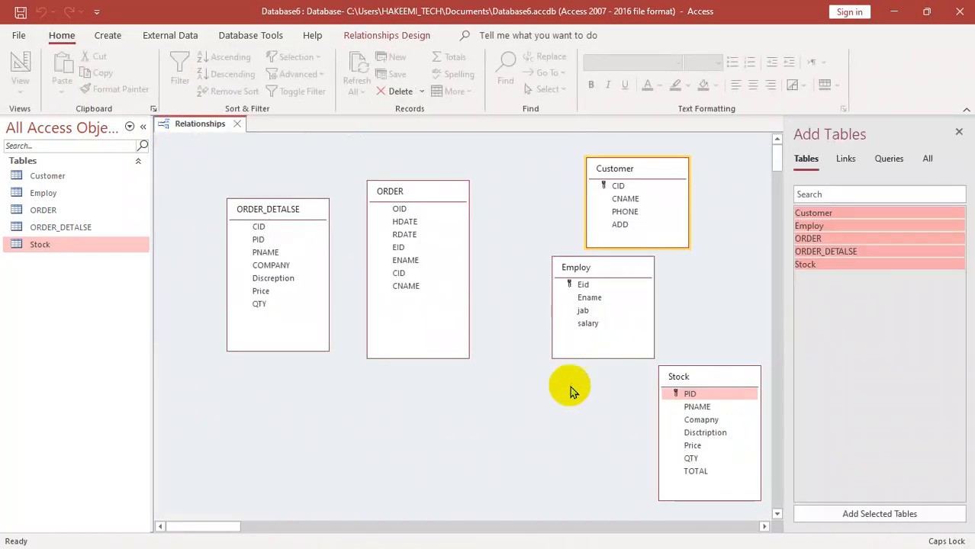
# Make OID the primary key of the ORDER table, and save and close the table design.
pyautogui.rightClick(421, 189)
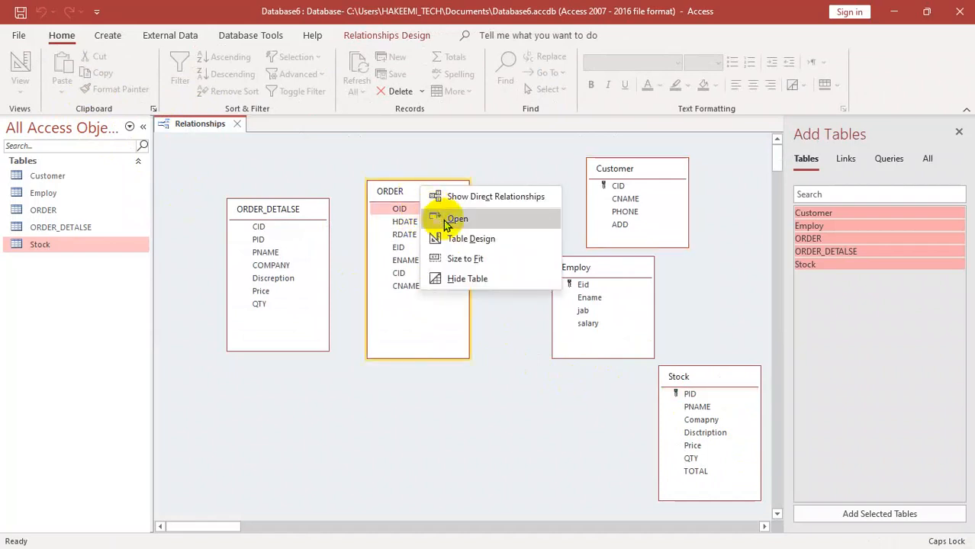
pyautogui.click(479, 241)
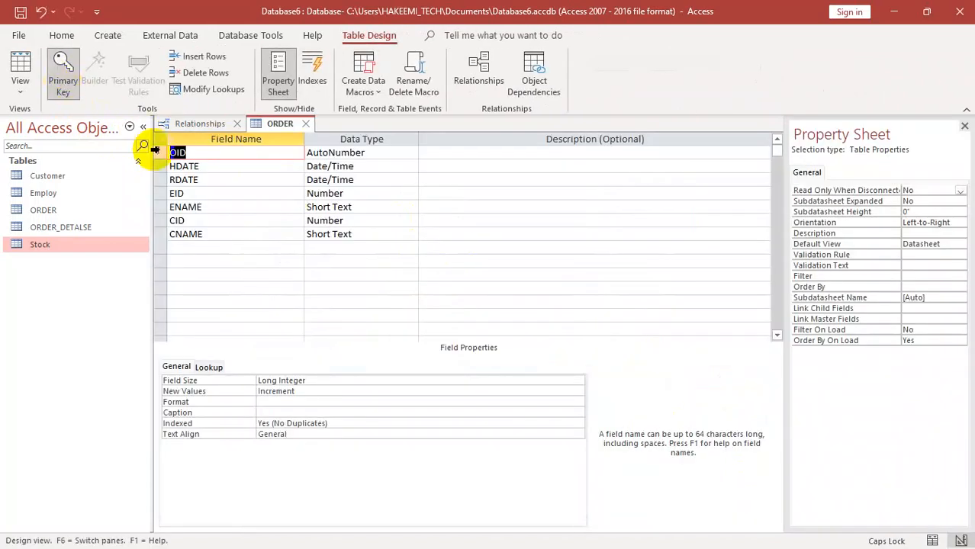
pyautogui.hotkey('ctrl', 'w')
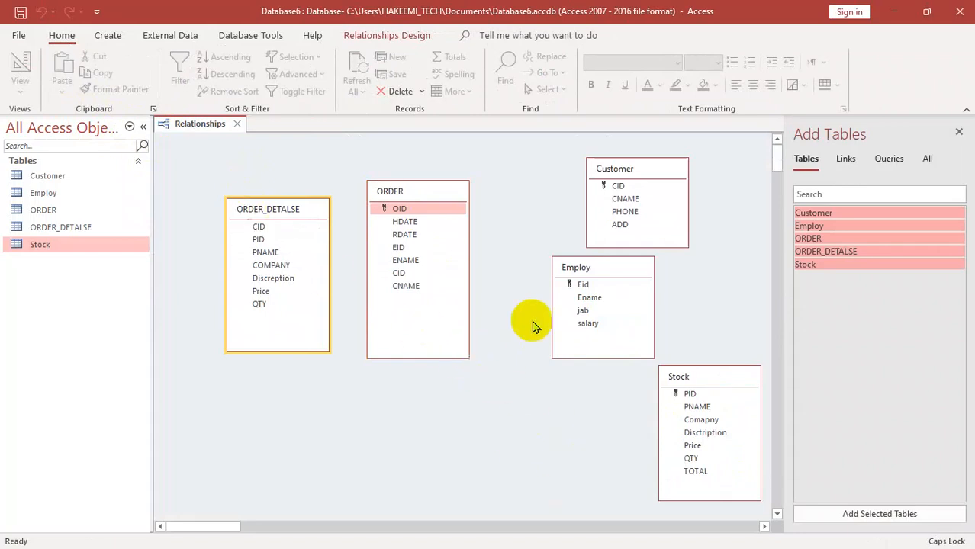
# Shift Employ away from ORDER, move ORDER up toward Customer, and place the Stock box below ORDER.
pyautogui.moveTo(615, 273); pyautogui.dragTo(654, 278)
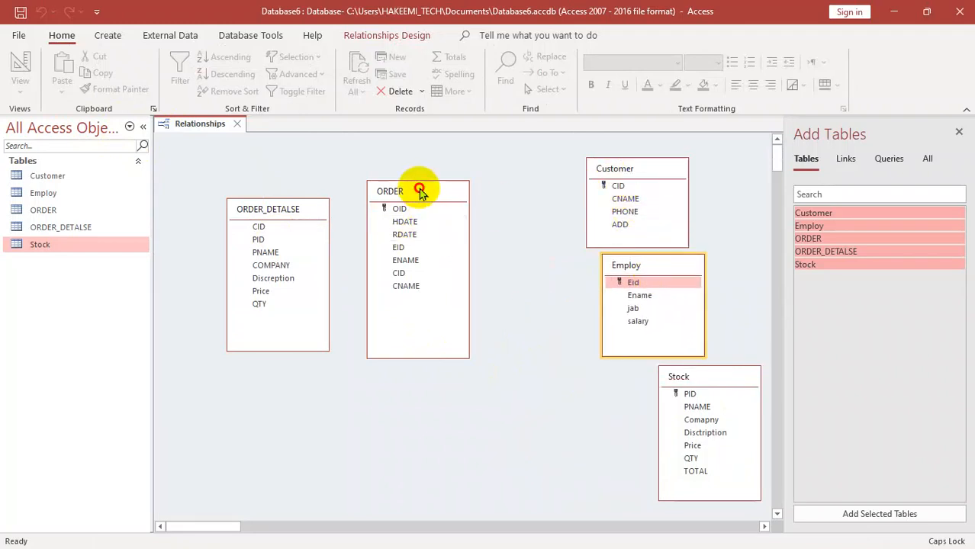
pyautogui.moveTo(418, 191); pyautogui.dragTo(456, 158)
pyautogui.moveTo(702, 382); pyautogui.dragTo(523, 389)
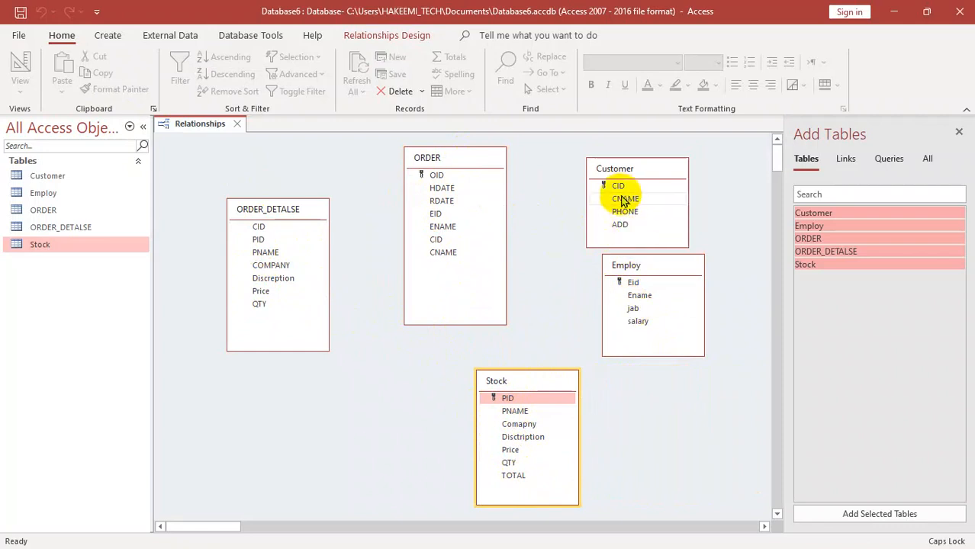
# Relate Customer's CID to ORDER_DETALSE's CID with referential integrity enforced and cascading updates and deletes.
pyautogui.moveTo(622, 191); pyautogui.dragTo(258, 229)
pyautogui.click(379, 229)
pyautogui.click(379, 245)
pyautogui.click(379, 261)
pyautogui.click(579, 157)
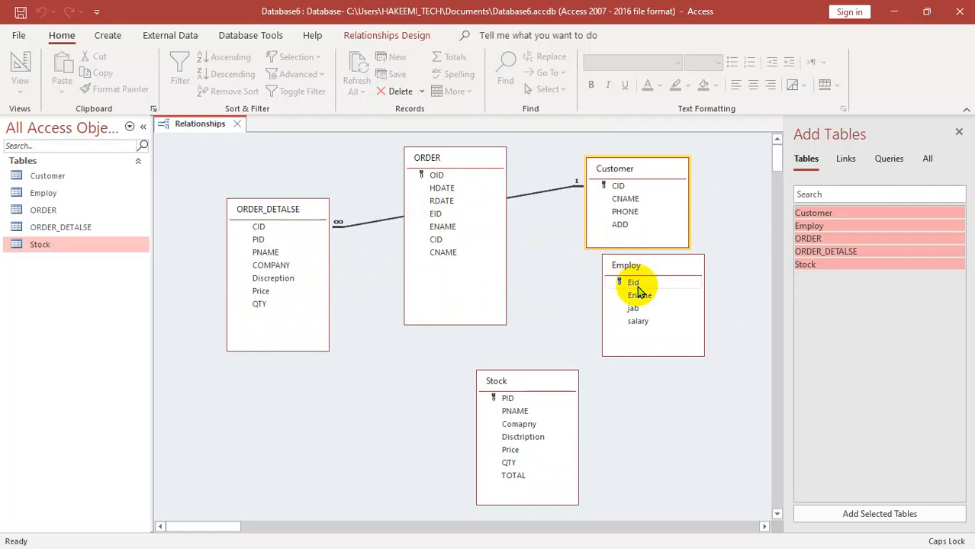
# Relate Employ's Eid to ORDER's EID with referential integrity enforced, and move the ORDER box down slightly.
pyautogui.moveTo(632, 286); pyautogui.dragTo(439, 214)
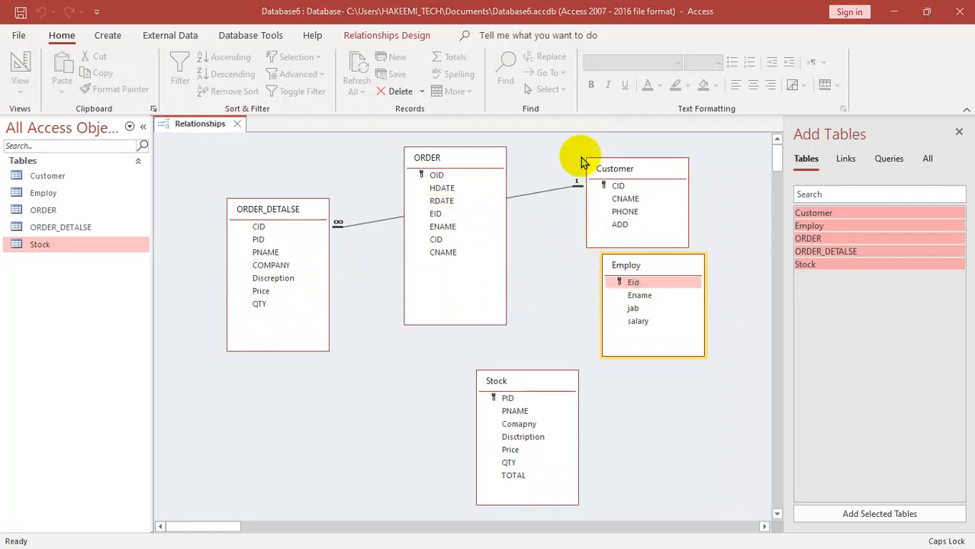
pyautogui.click(396, 228)
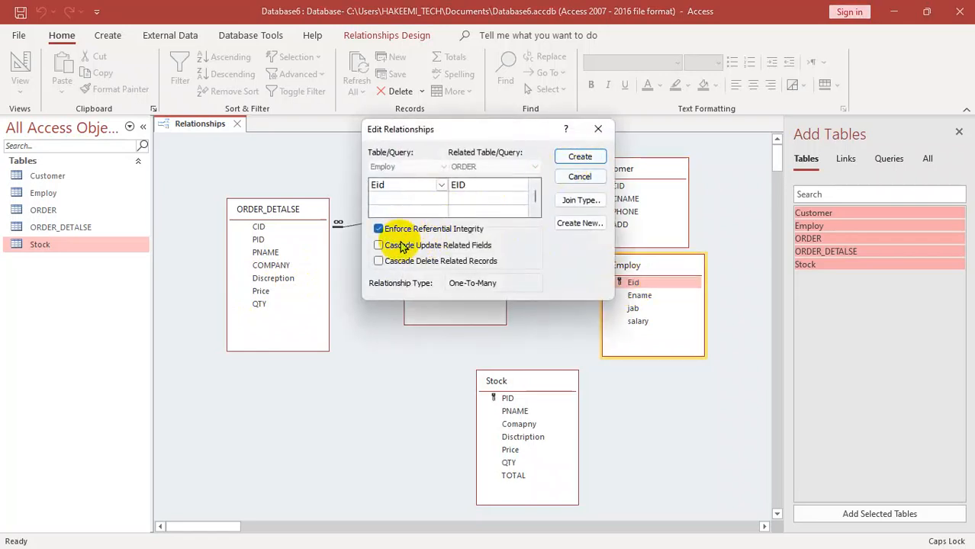
pyautogui.click(575, 162)
pyautogui.moveTo(462, 158); pyautogui.dragTo(449, 196)
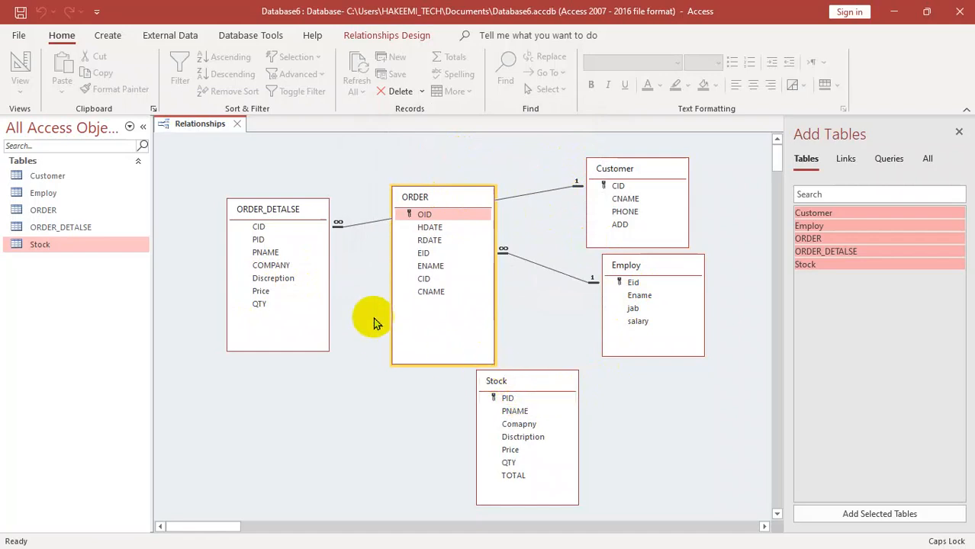
# Relate Stock's PID to ORDER_DETALSE's PID with referential integrity enforced and related fields updated in cascade.
pyautogui.moveTo(508, 397); pyautogui.dragTo(259, 240)
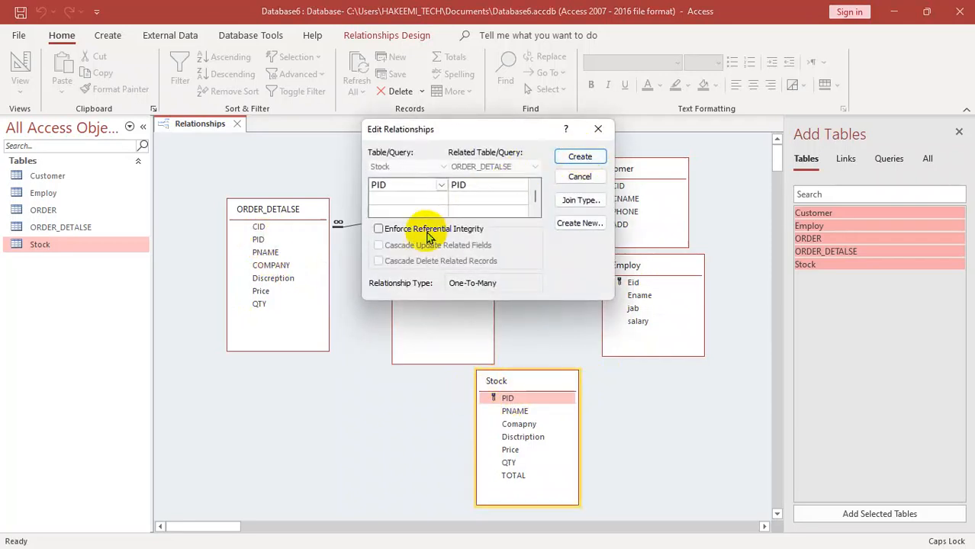
pyautogui.click(410, 230)
pyautogui.click(405, 245)
pyautogui.click(416, 260)
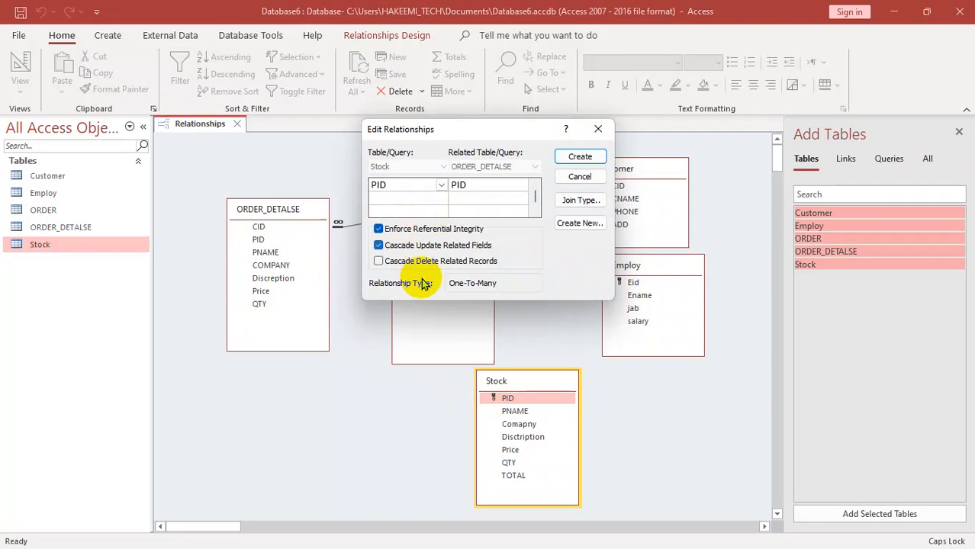
pyautogui.click(576, 159)
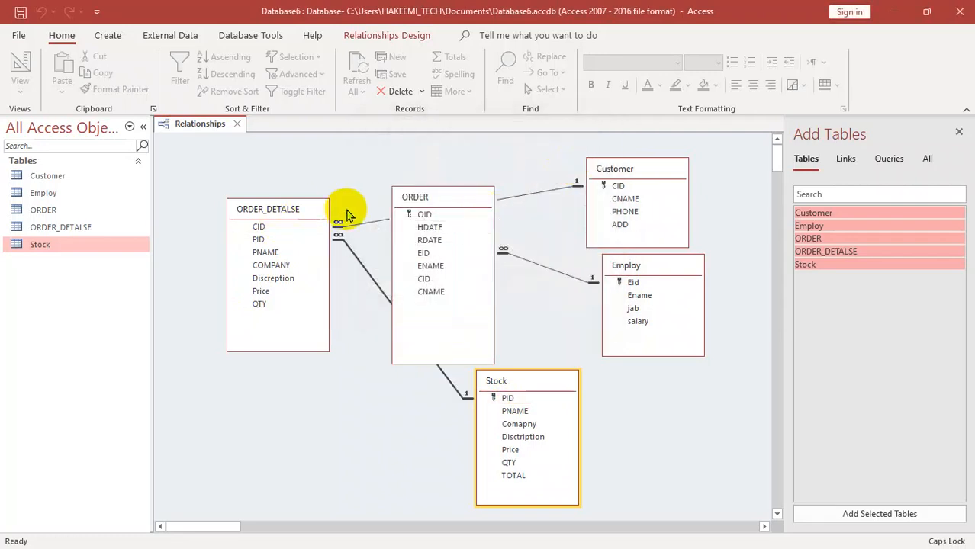
# Move the ORDER_DETALSE box closer to ORDER and shift the Stock box toward the space below Employ.
pyautogui.moveTo(317, 213); pyautogui.dragTo(344, 221)
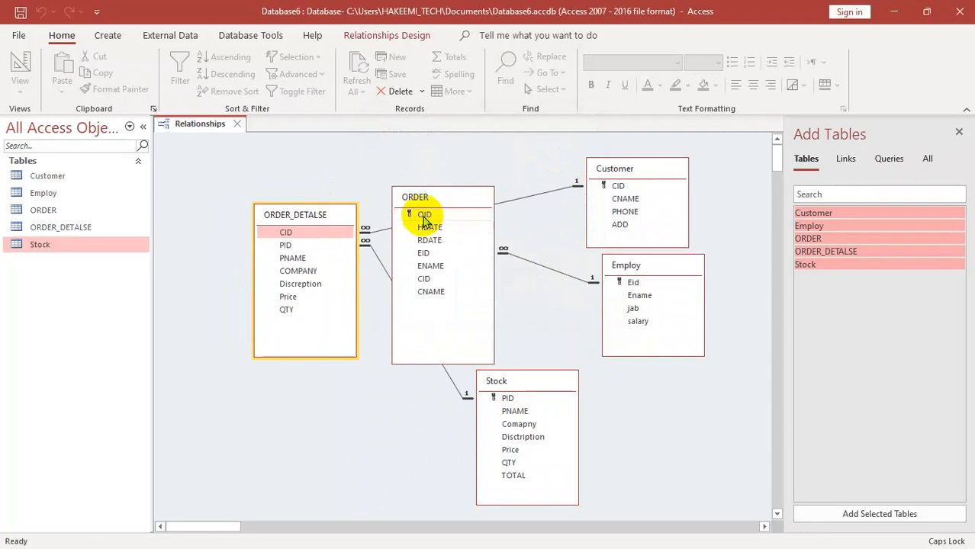
pyautogui.moveTo(425, 219)
pyautogui.mouseDown()
pyautogui.moveTo(289, 246)
pyautogui.moveTo(303, 290)
pyautogui.moveTo(319, 298)
pyautogui.moveTo(378, 272)
pyautogui.moveTo(431, 214)
pyautogui.mouseUp()
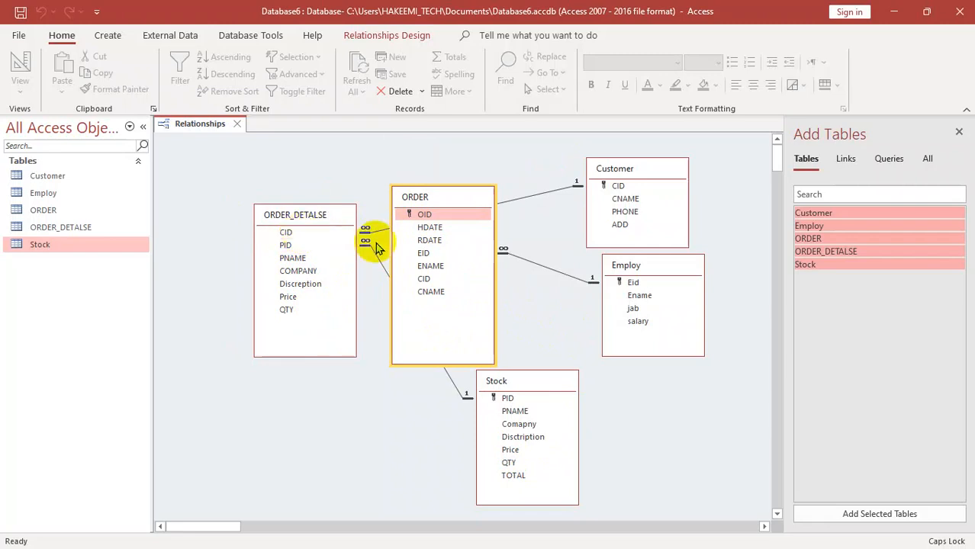
pyautogui.moveTo(545, 394); pyautogui.dragTo(566, 379)
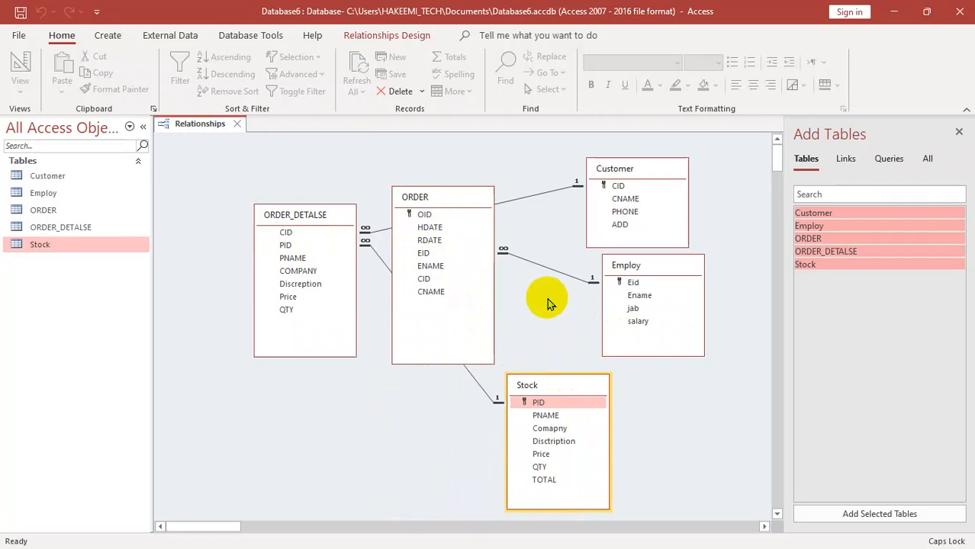
# Insert an OID field with the Number data type above CID in the ORDER_DETALSE table, and save and close it.
pyautogui.rightClick(302, 220)
pyautogui.click(334, 266)
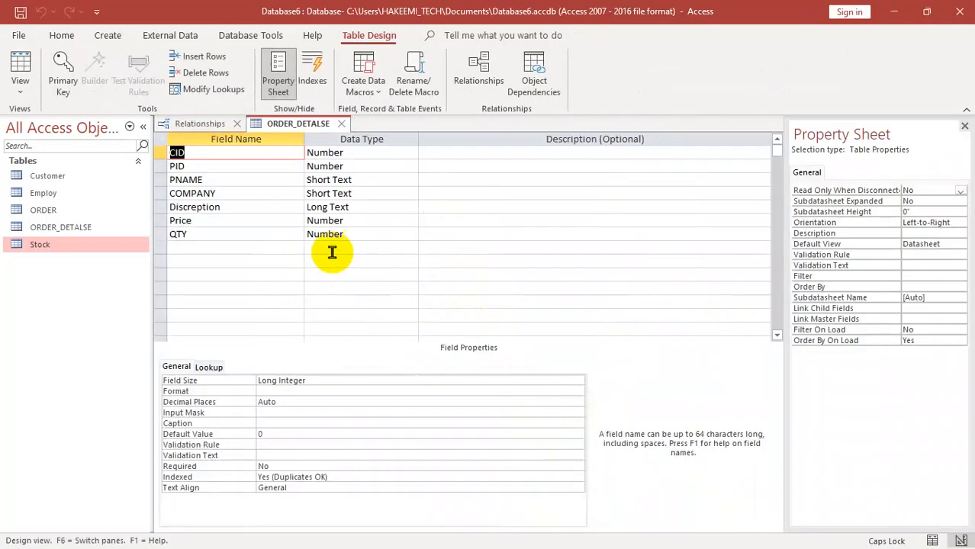
pyautogui.rightClick(164, 153)
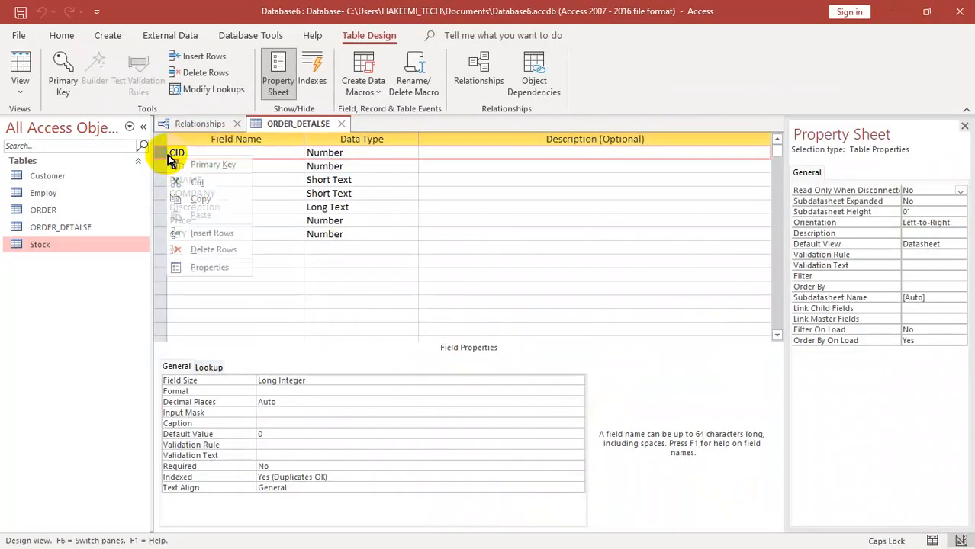
pyautogui.click(212, 233)
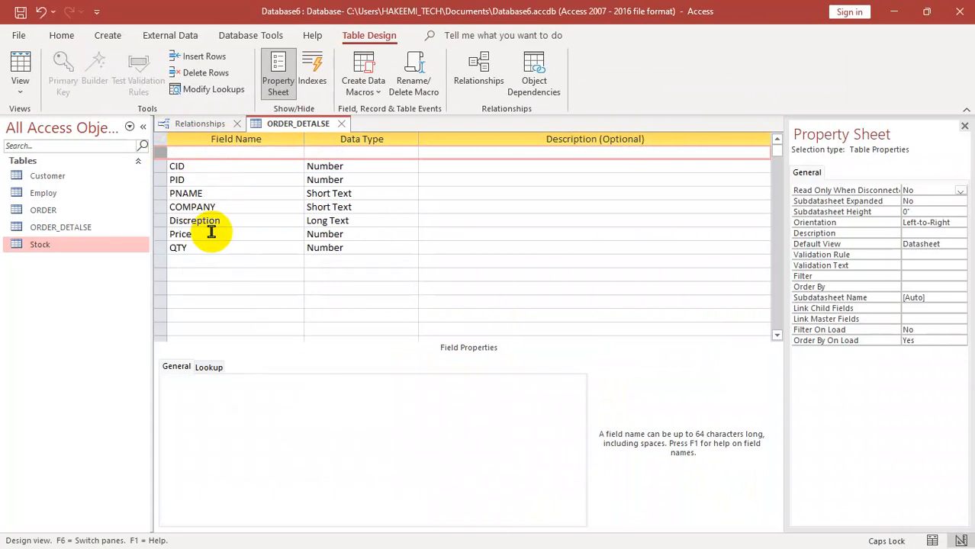
pyautogui.click(211, 152)
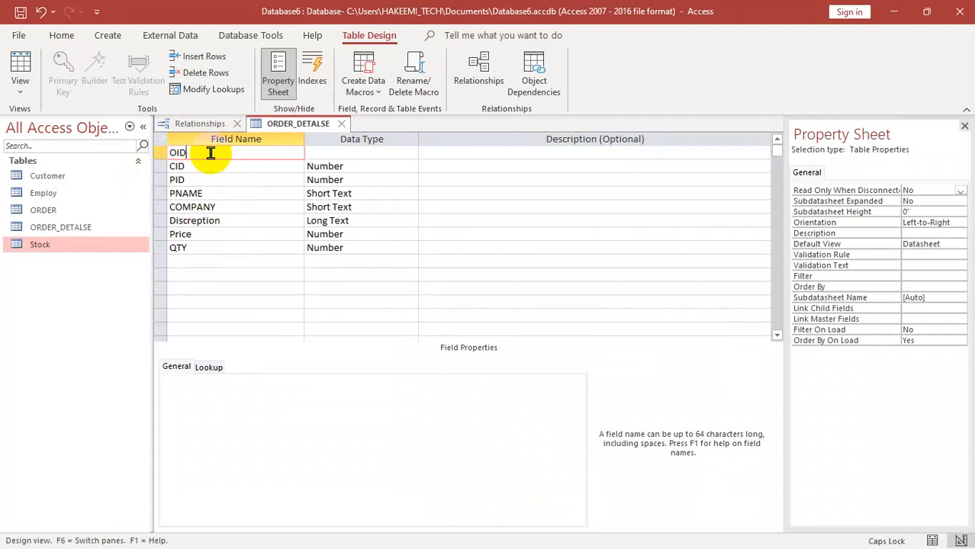
pyautogui.press('Tab')
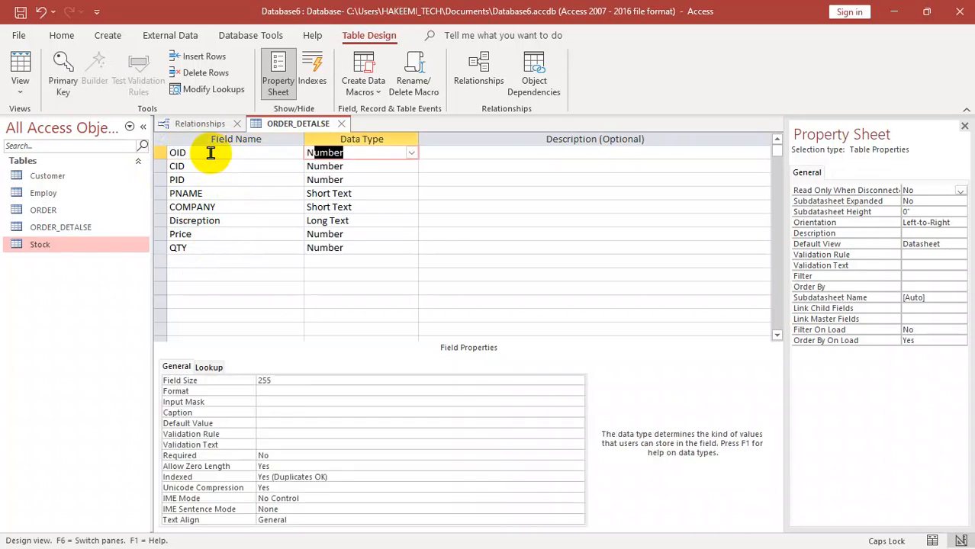
pyautogui.press('Tab')
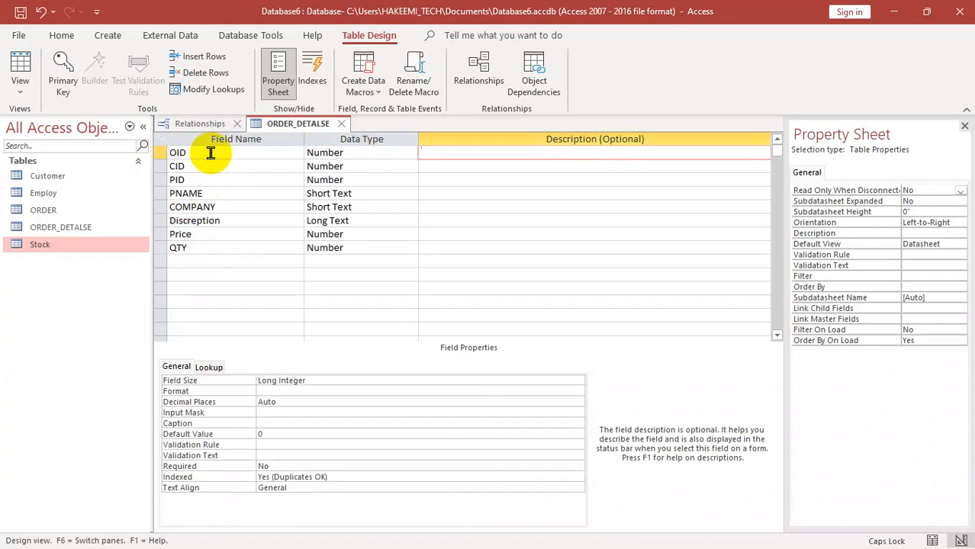
pyautogui.hotkey('ctrl', 'w')
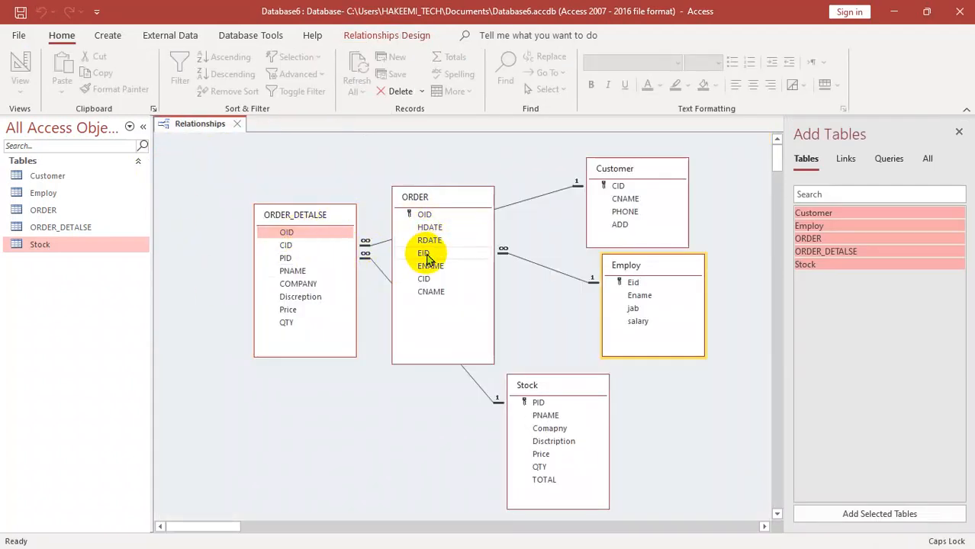
# Relate ORDER's OID to ORDER_DETALSE's OID with referential integrity enforced and cascading updates and deletes.
pyautogui.moveTo(425, 214); pyautogui.dragTo(290, 232)
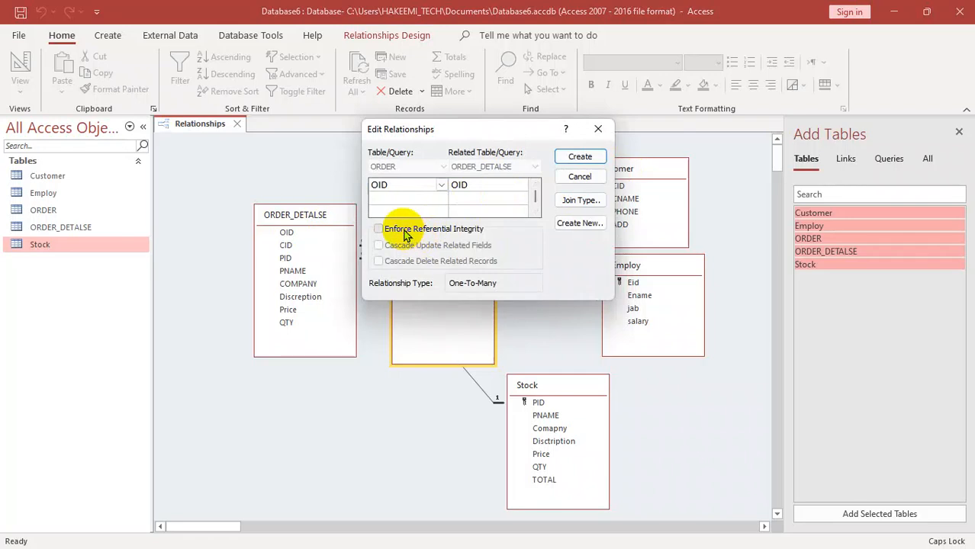
pyautogui.click(379, 229)
pyautogui.click(378, 245)
pyautogui.click(378, 261)
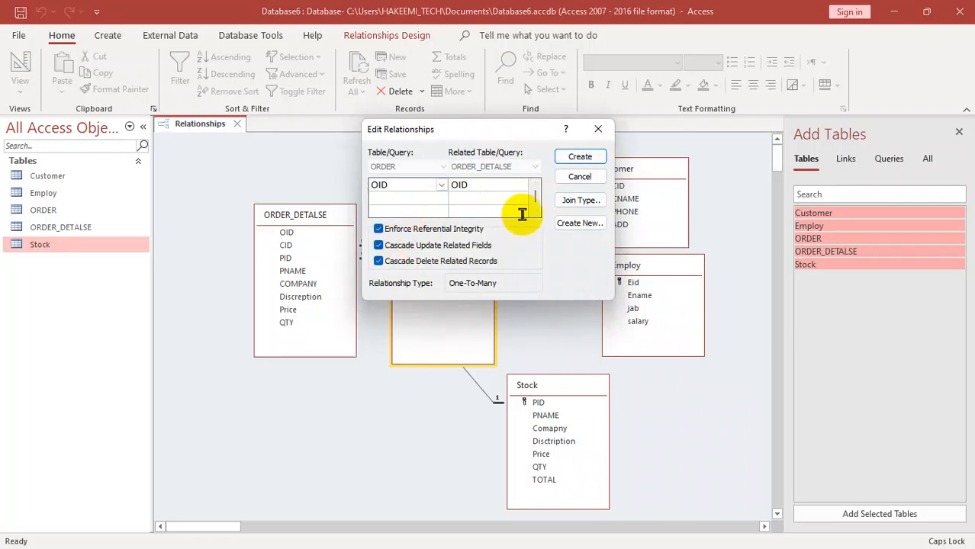
pyautogui.click(579, 156)
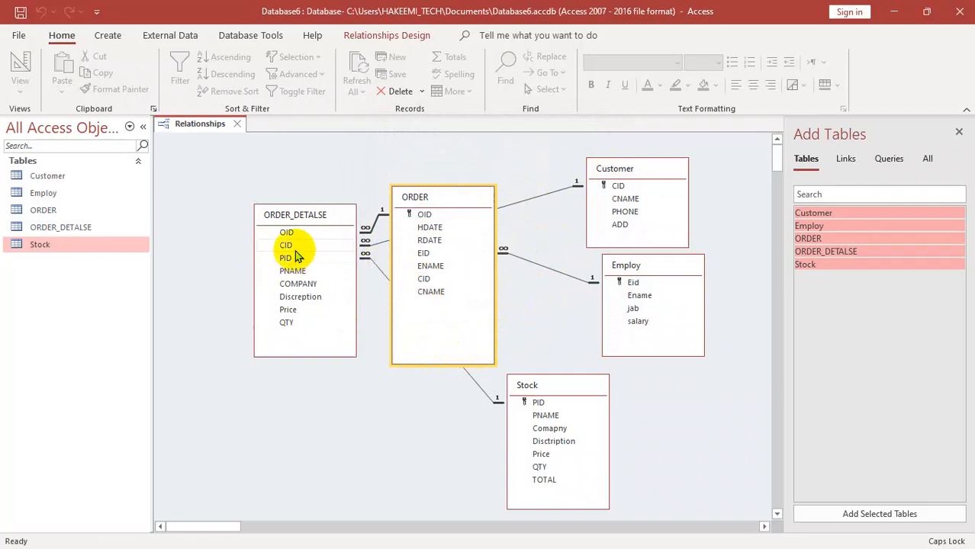
# Delete the CID relationship between the Customer and ORDER_DETALSE tables.
pyautogui.rightClick(386, 246)
pyautogui.click(416, 272)
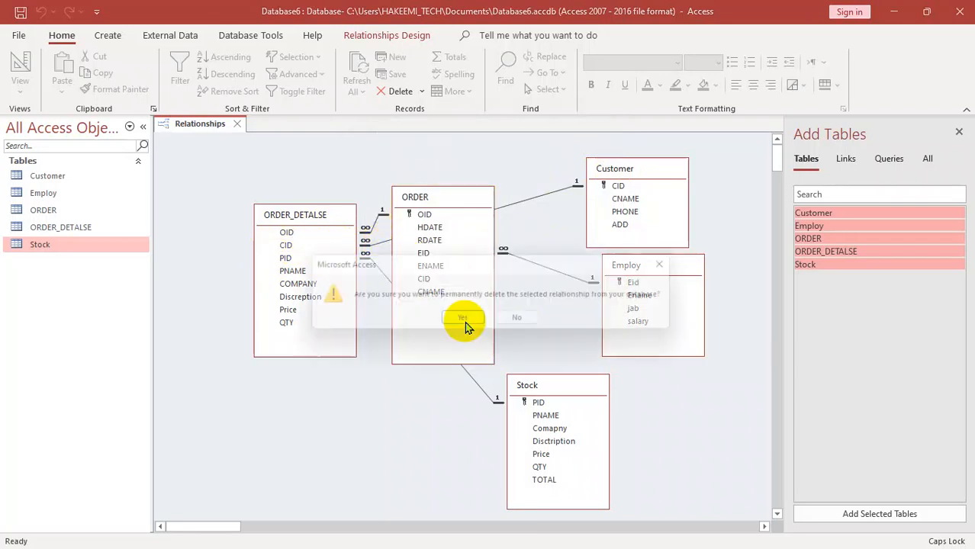
pyautogui.click(464, 322)
# Delete the CID field from the ORDER_DETALSE table's design, then save and close the table.
pyautogui.rightClick(310, 221)
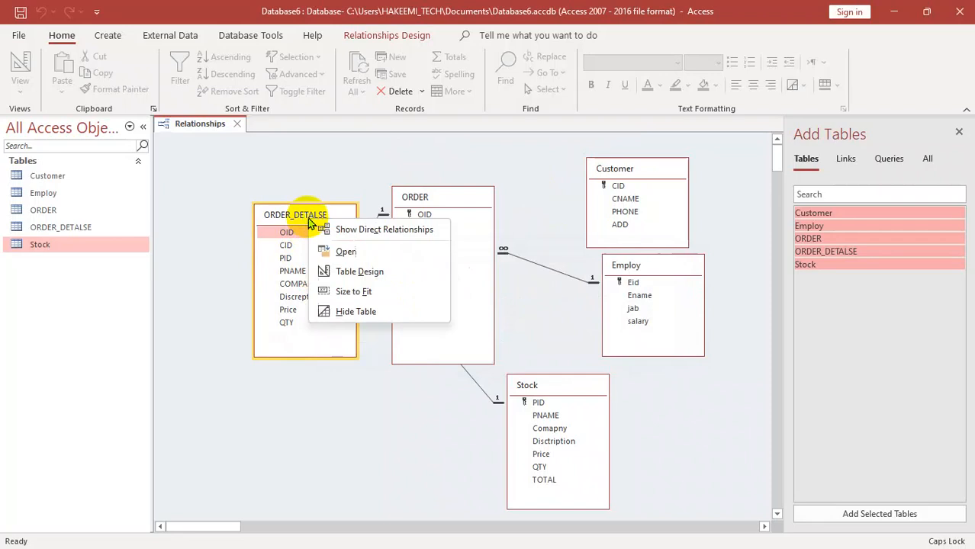
pyautogui.click(351, 271)
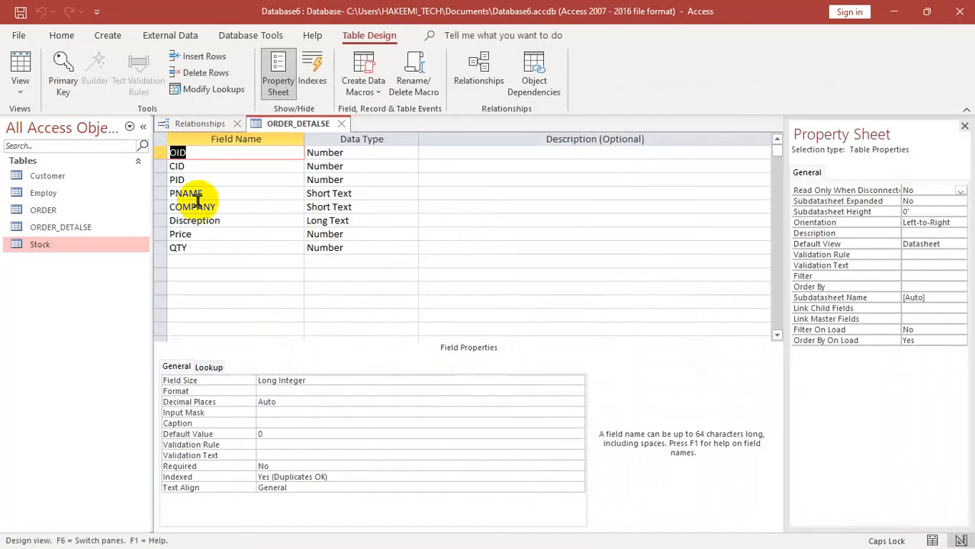
pyautogui.click(224, 175)
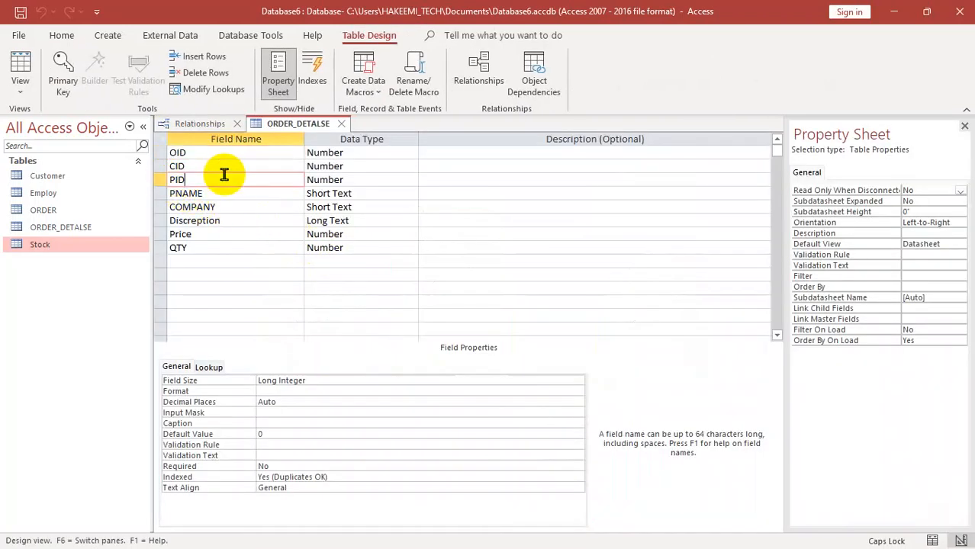
pyautogui.rightClick(162, 167)
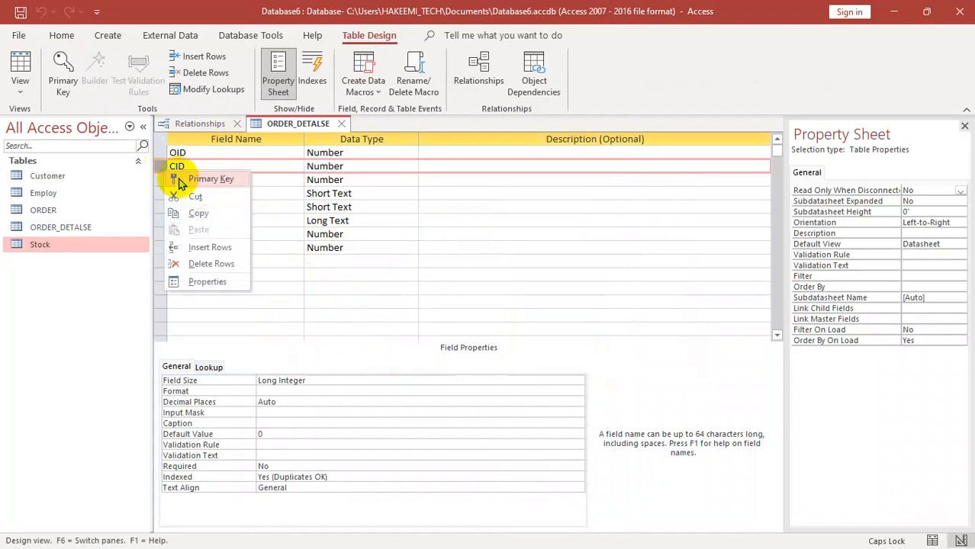
pyautogui.click(211, 263)
pyautogui.click(444, 389)
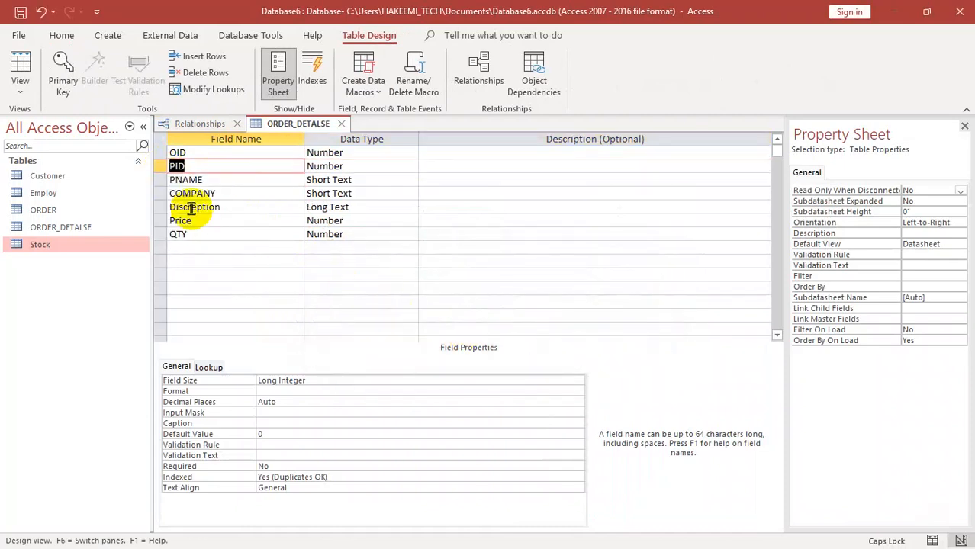
pyautogui.hotkey('ctrl', 'w')
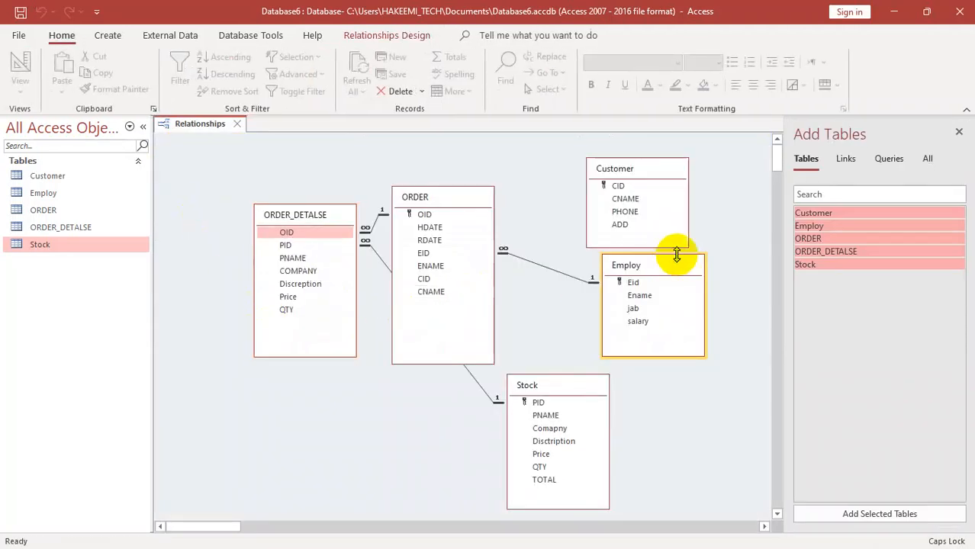
# Relate Customer's CID to ORDER's CID with referential integrity enforced and cascading updates and deletes.
pyautogui.moveTo(614, 185); pyautogui.dragTo(430, 291)
pyautogui.click(379, 230)
pyautogui.click(379, 245)
pyautogui.click(379, 261)
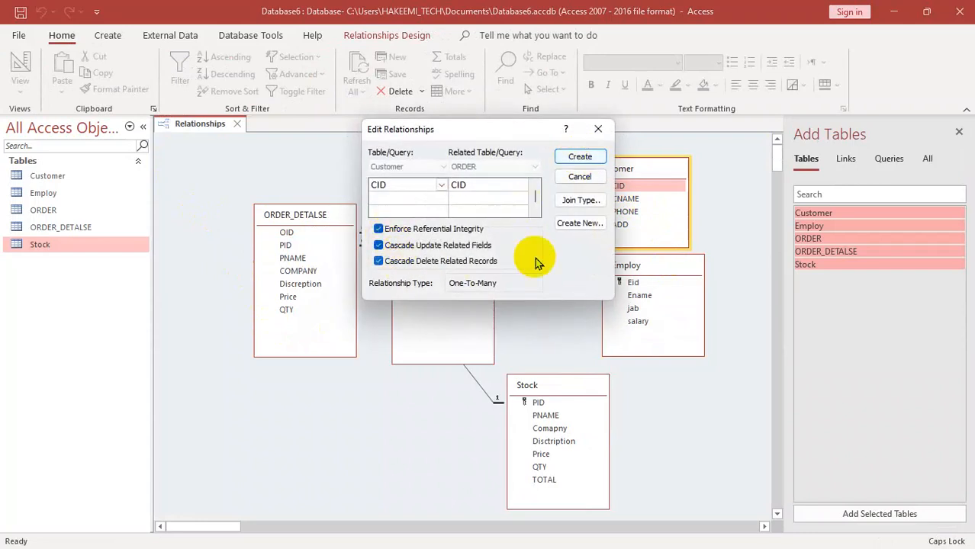
pyautogui.click(580, 158)
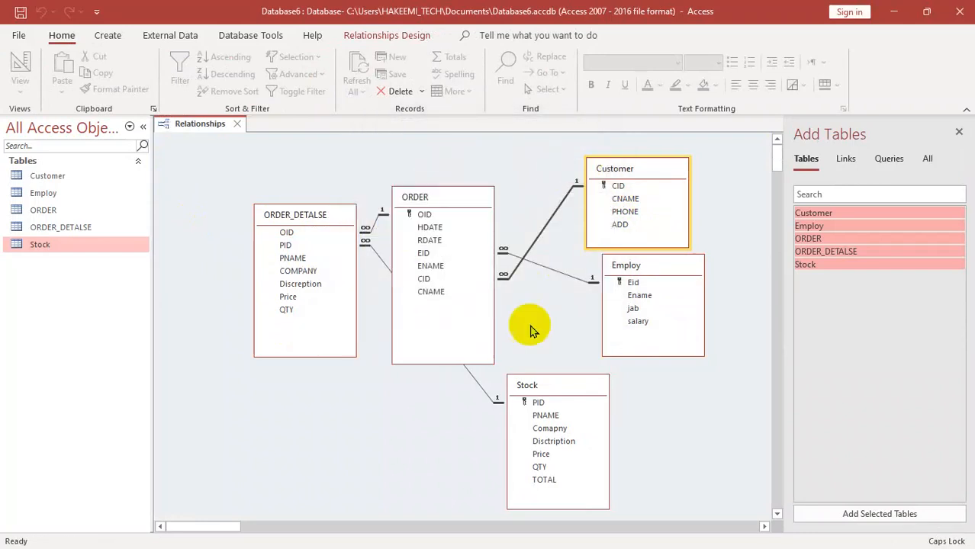
# Rearrange the diagram with Stock below ORDER and Employ below Customer, and close the relationships view.
pyautogui.moveTo(446, 193); pyautogui.dragTo(469, 164)
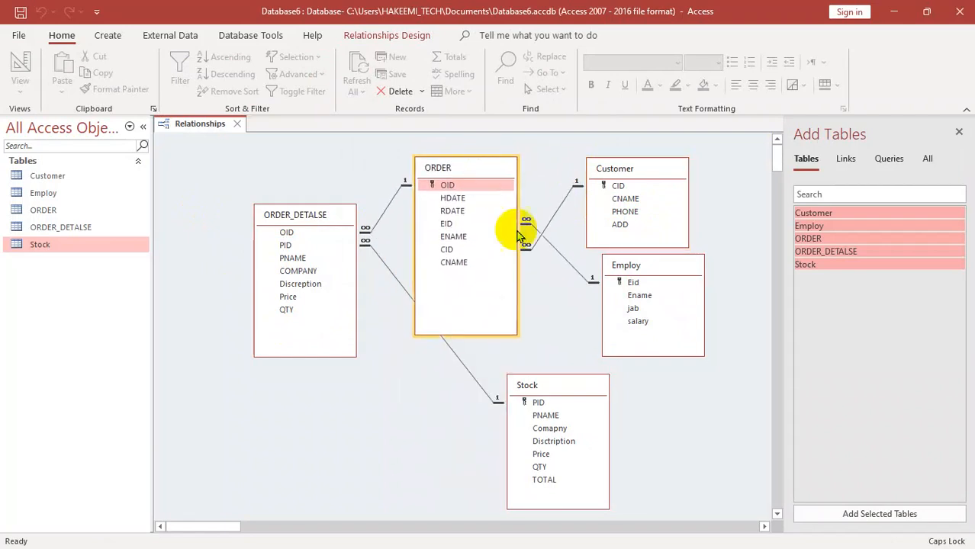
pyautogui.moveTo(556, 391); pyautogui.dragTo(467, 364)
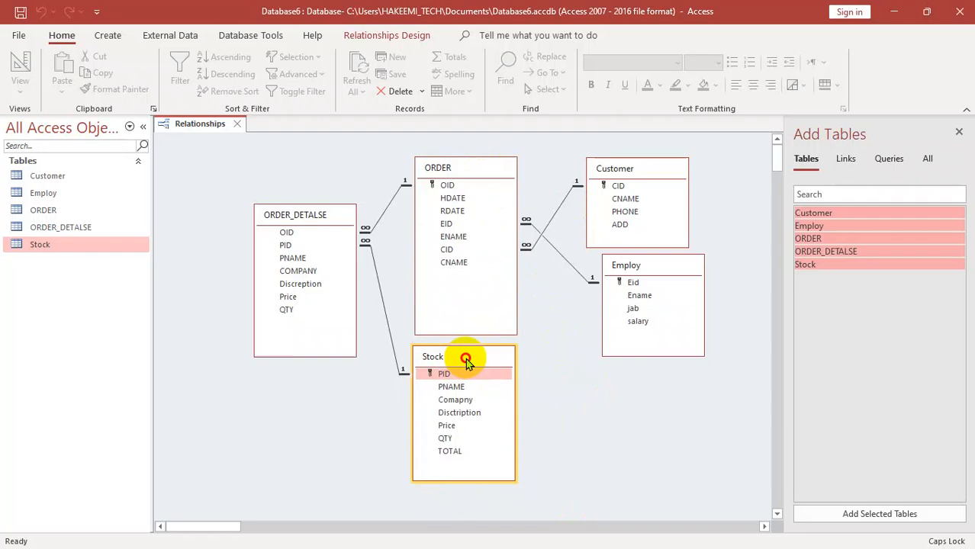
pyautogui.moveTo(656, 265); pyautogui.dragTo(644, 337)
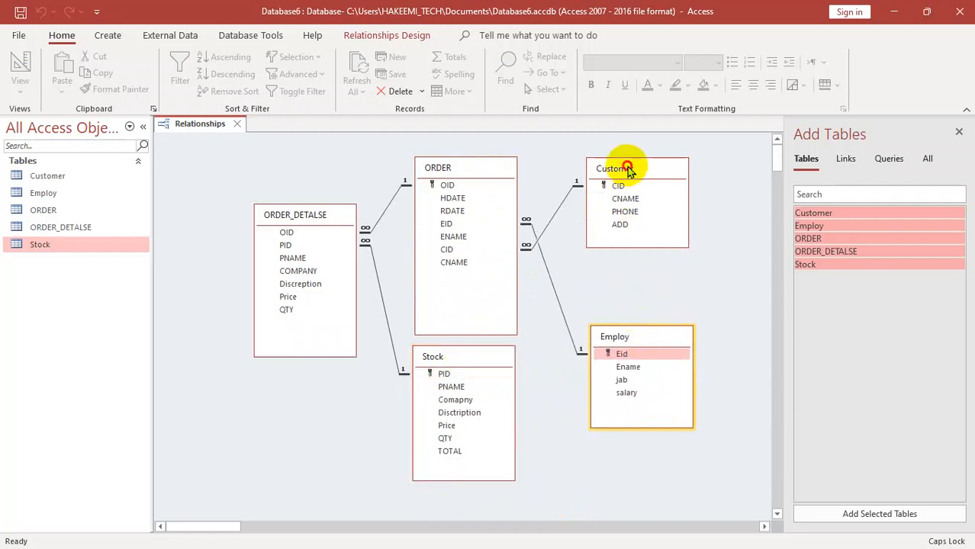
pyautogui.moveTo(627, 164); pyautogui.dragTo(650, 165)
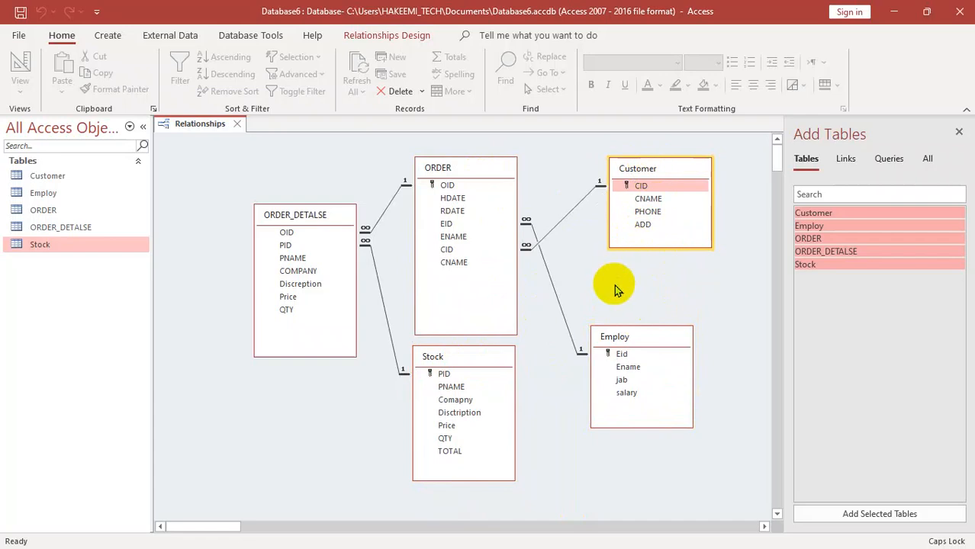
pyautogui.hotkey('ctrl', 'w')
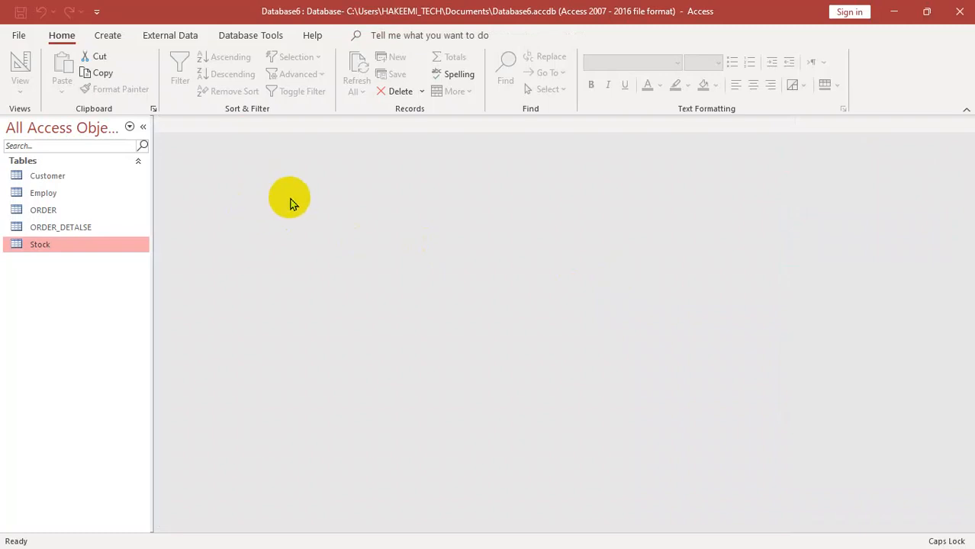
# Open the Customer table and enter the first customer's name, phone number and address.
pyautogui.doubleClick(49, 177)
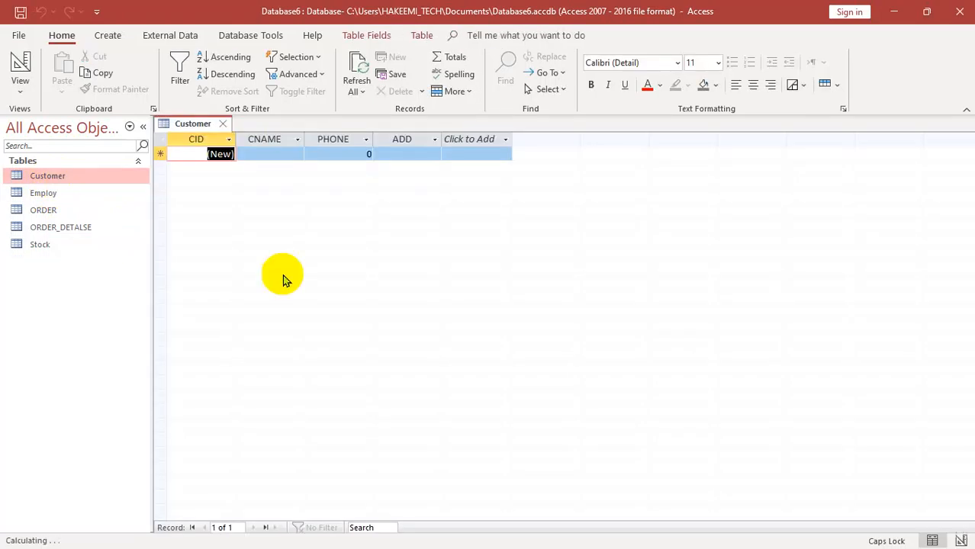
pyautogui.press('Tab')
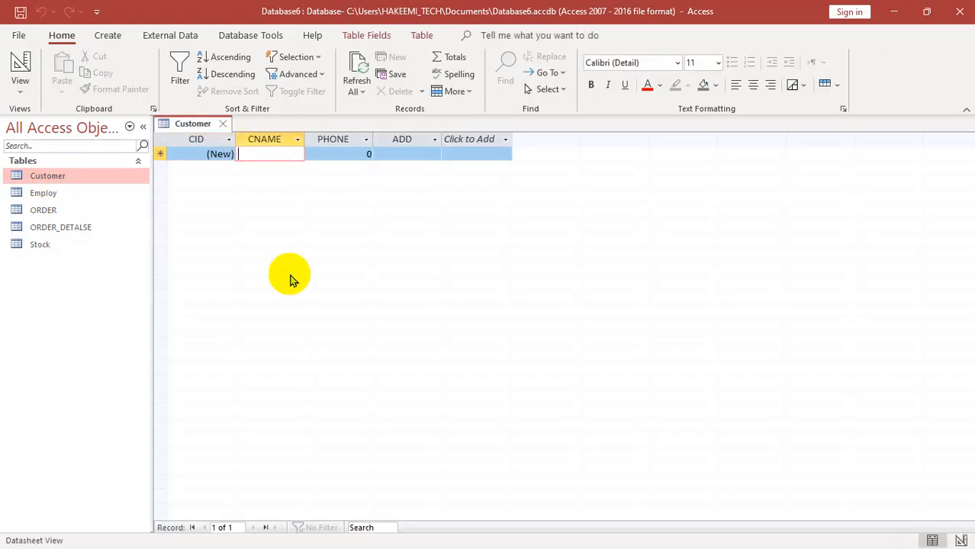
pyautogui.write('khalid')
pyautogui.press('Tab')
pyautogui.write('3435543')
pyautogui.press('Tab')
pyautogui.write('gahza')
pyautogui.press('BackSpace')
pyautogui.press('BackSpace')
pyautogui.press('BackSpace')
pyautogui.press('BackSpace')
pyautogui.press('BackSpace')
pyautogui.write('wardag')
pyautogui.press('Tab')
# Add a second Customer record with the customer's name, phone number and address.
pyautogui.press('Tab')
pyautogui.write('umar')
pyautogui.press('Tab')
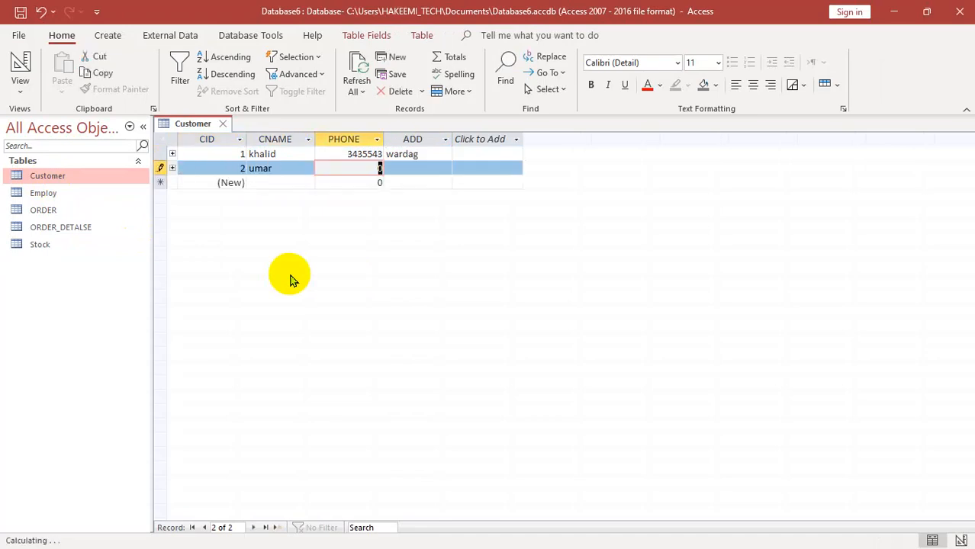
pyautogui.write('3434543')
pyautogui.press('Tab')
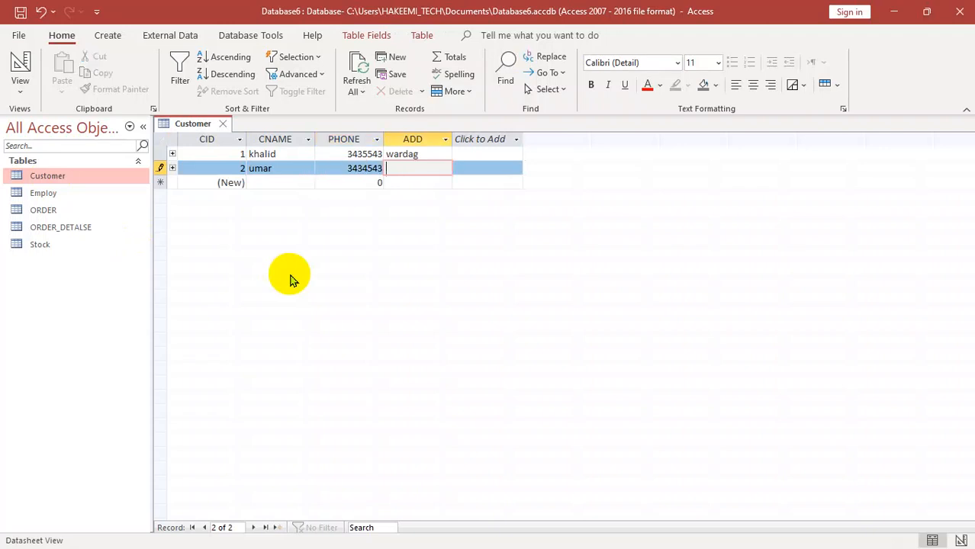
pyautogui.press('BackSpace')
pyautogui.press('BackSpace')
pyautogui.press('BackSpace')
pyautogui.press('BackSpace')
pyautogui.write('logar')
pyautogui.press('Tab')
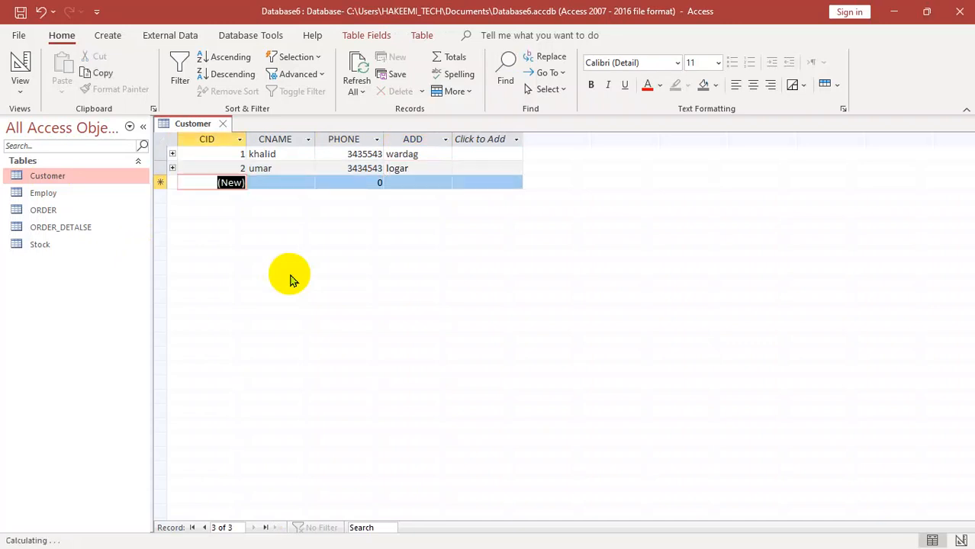
# Start a third Customer record by entering the customer's name.
pyautogui.press('Tab')
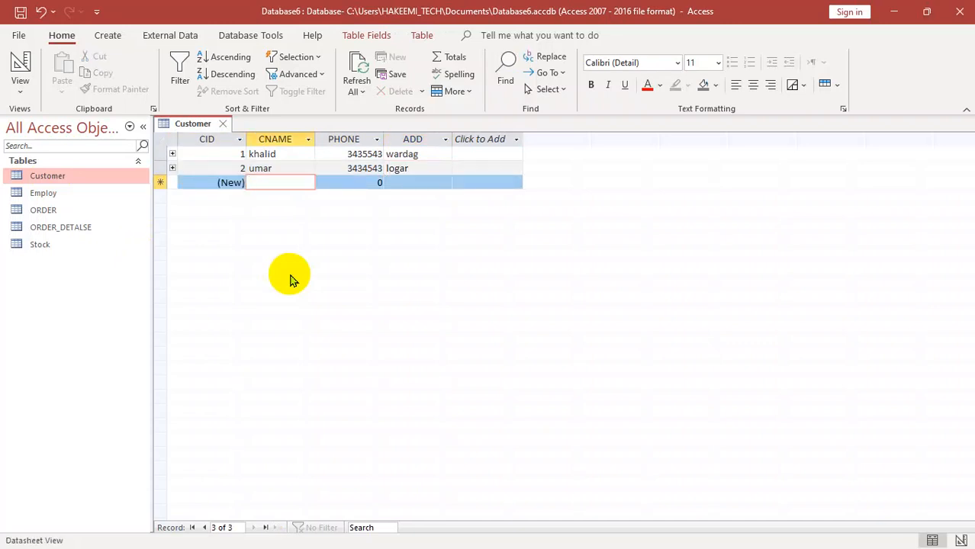
pyautogui.write('adil')
pyautogui.press('Tab')
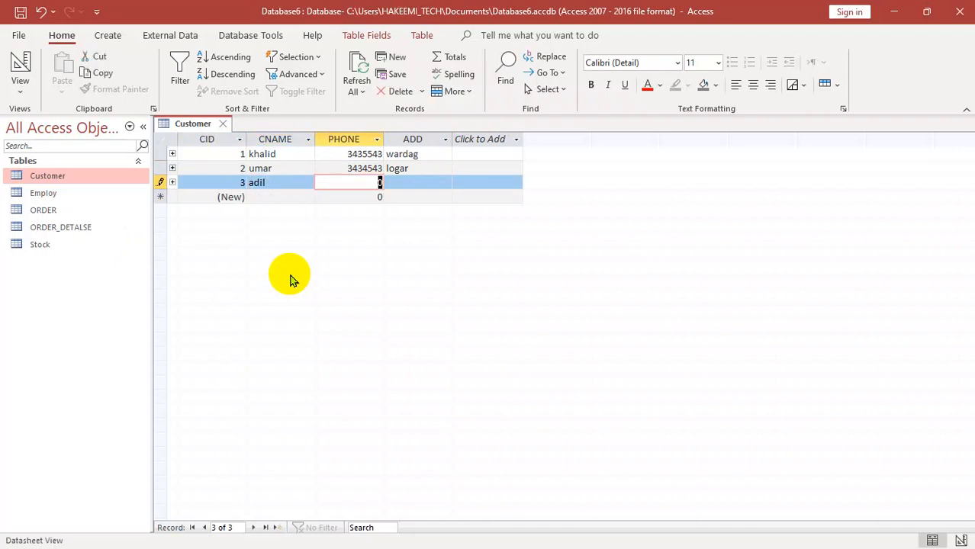
pyautogui.write('gha')
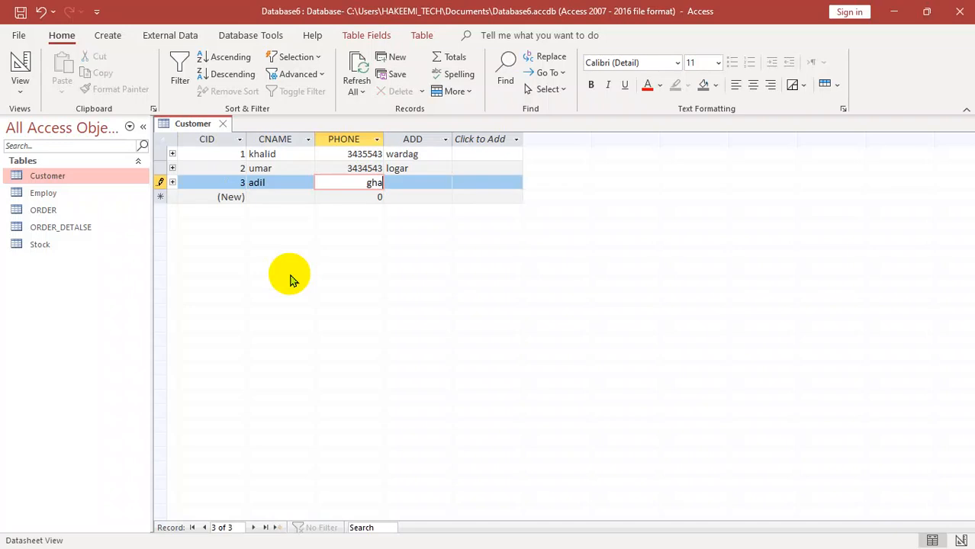
pyautogui.write('zni')
pyautogui.press('Tab')
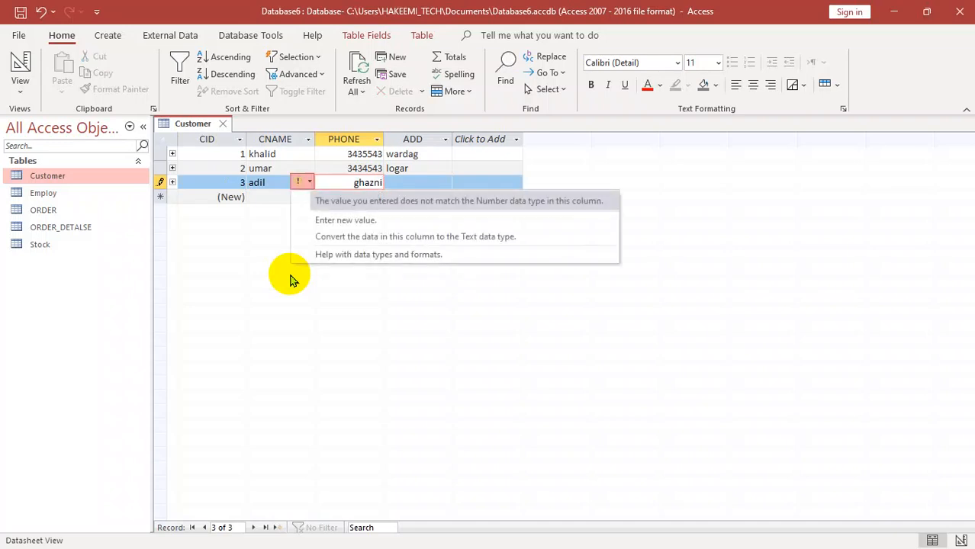
pyautogui.click(344, 220)
# Complete the third Customer record with a numeric phone number and the customer's address.
pyautogui.write('3543543')
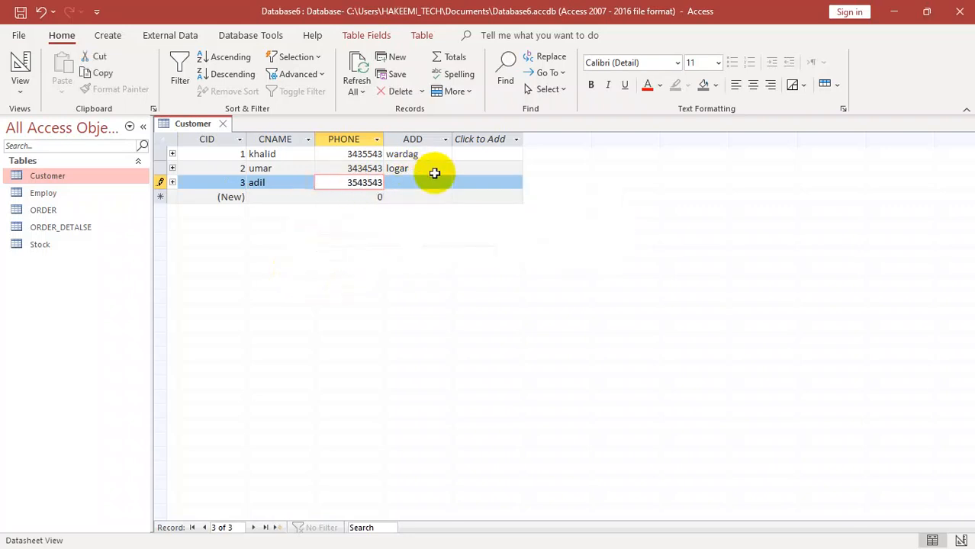
pyautogui.press('Tab')
pyautogui.write('ghazni')
pyautogui.press('Tab')
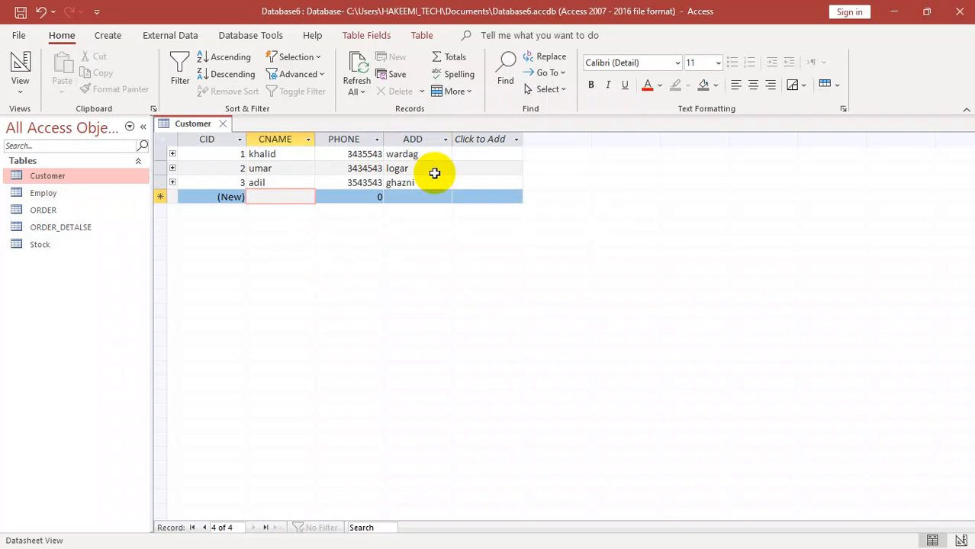
# Add a fourth Customer record with the customer's name, phone number and address, and close the table.
pyautogui.write('ja')
pyautogui.press('BackSpace')
pyautogui.press('BackSpace')
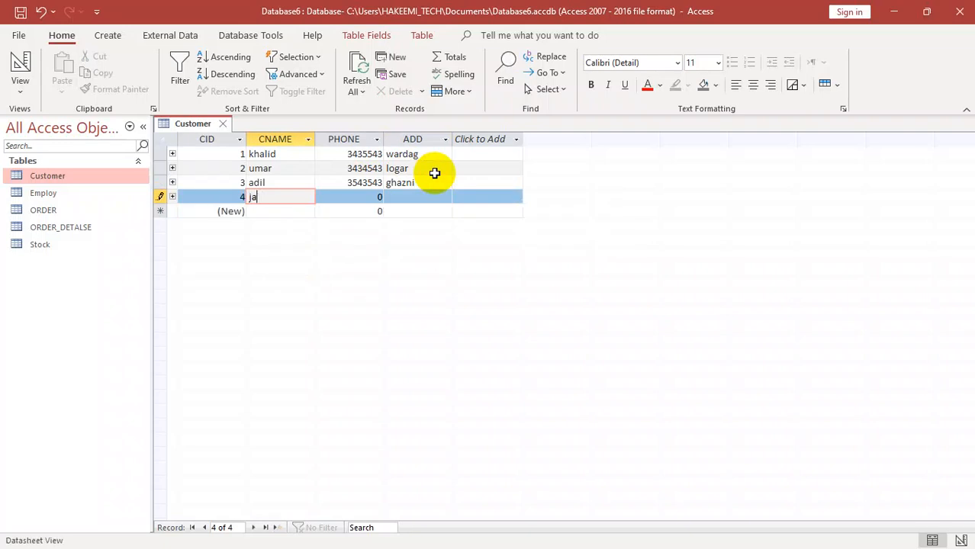
pyautogui.press('Tab')
pyautogui.write('3454343')
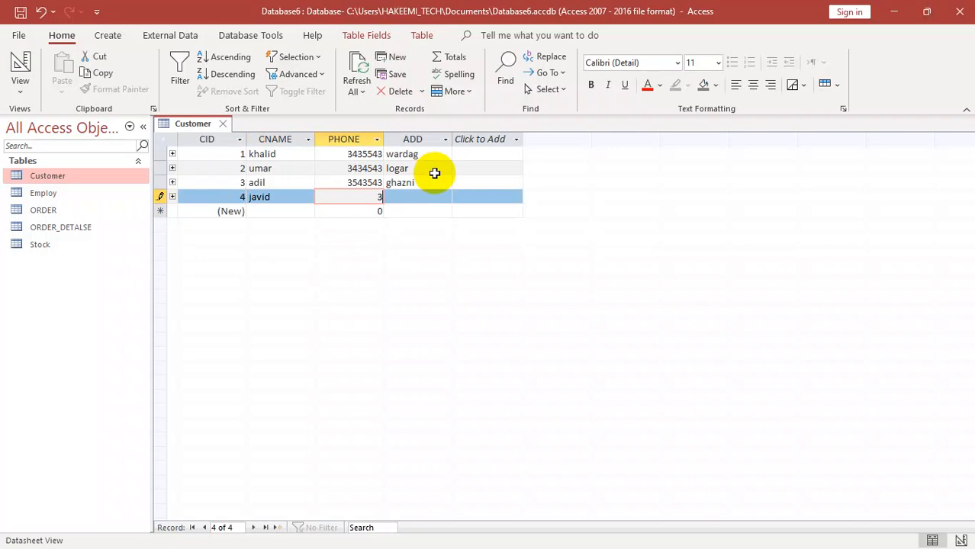
pyautogui.press('Tab')
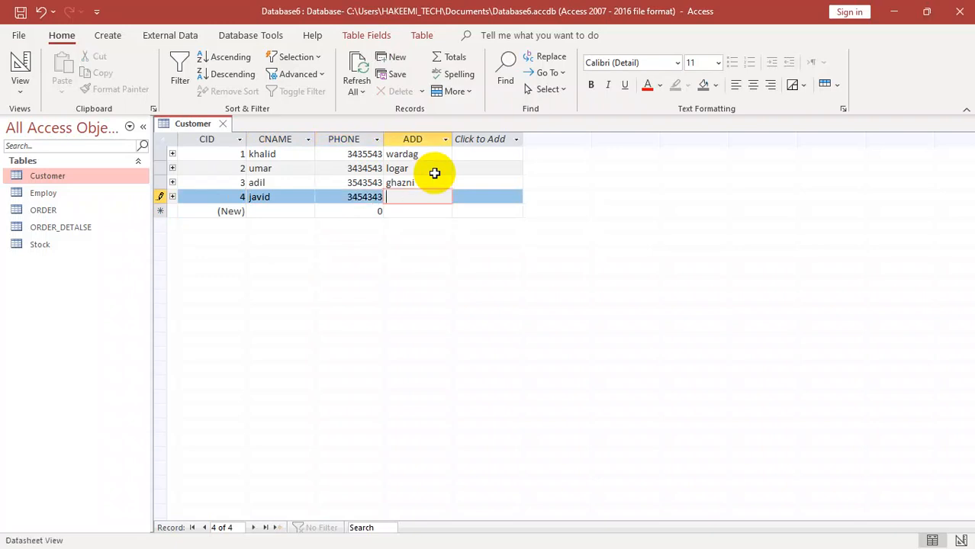
pyautogui.write('zabul')
pyautogui.press('Tab')
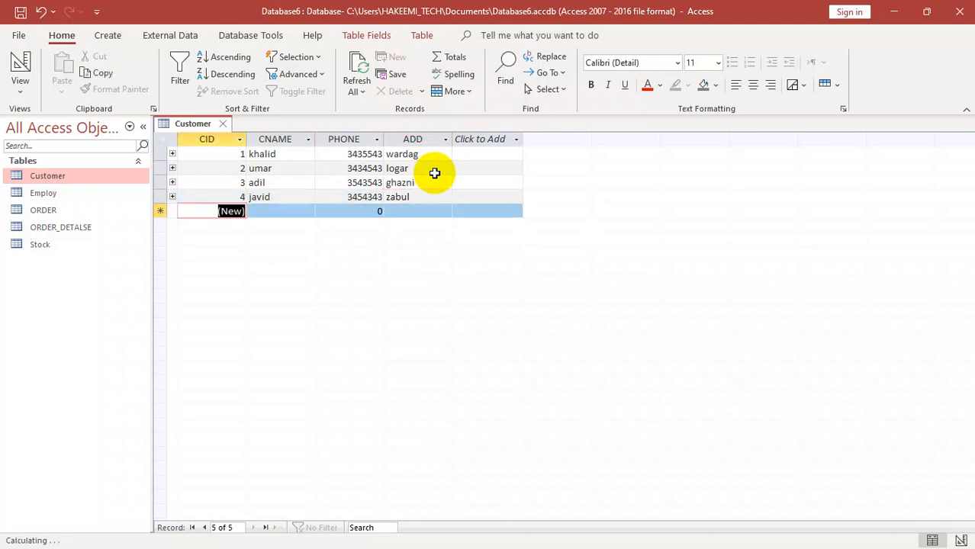
pyautogui.hotkey('ctrl', 'w')
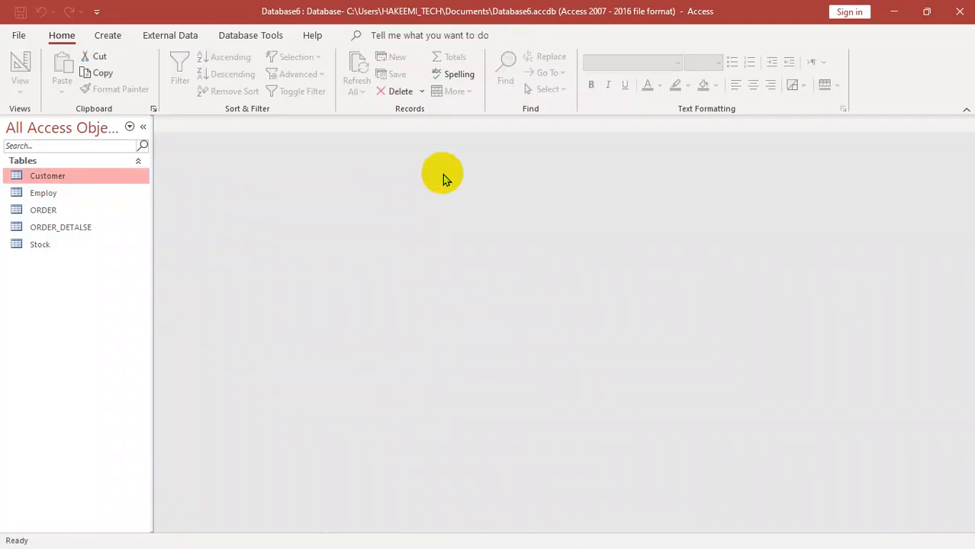
# Open the Employ table and add a first record with the employee's name, job teacehr and salary 9000.
pyautogui.click(59, 193)
pyautogui.doubleClick(58, 193)
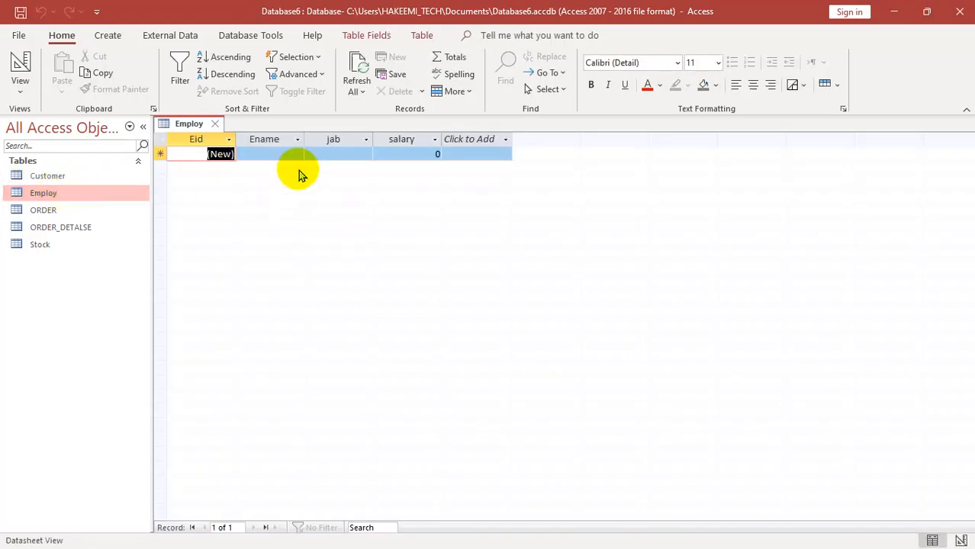
pyautogui.press('Tab')
pyautogui.write('fazli')
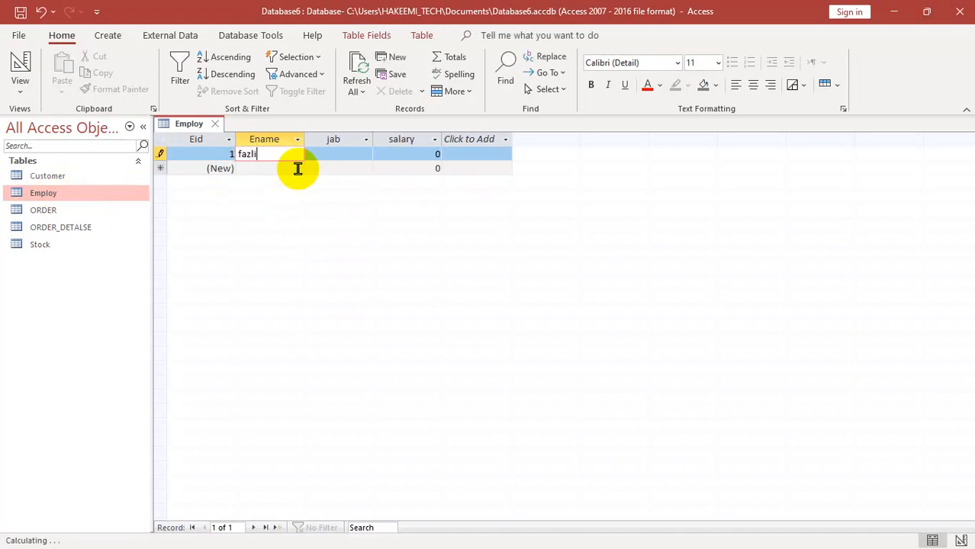
pyautogui.press('Tab')
pyautogui.write('teacehr')
pyautogui.press('Tab')
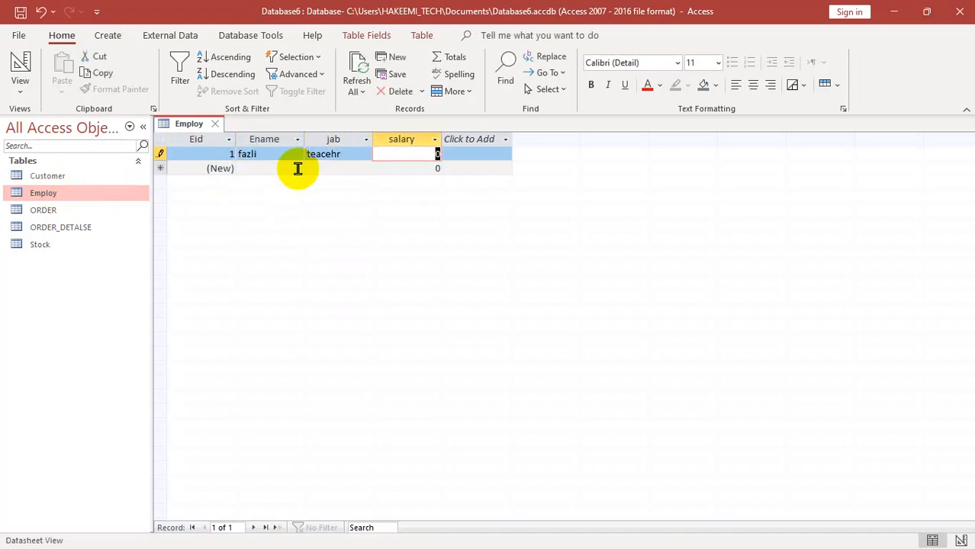
pyautogui.write('9000')
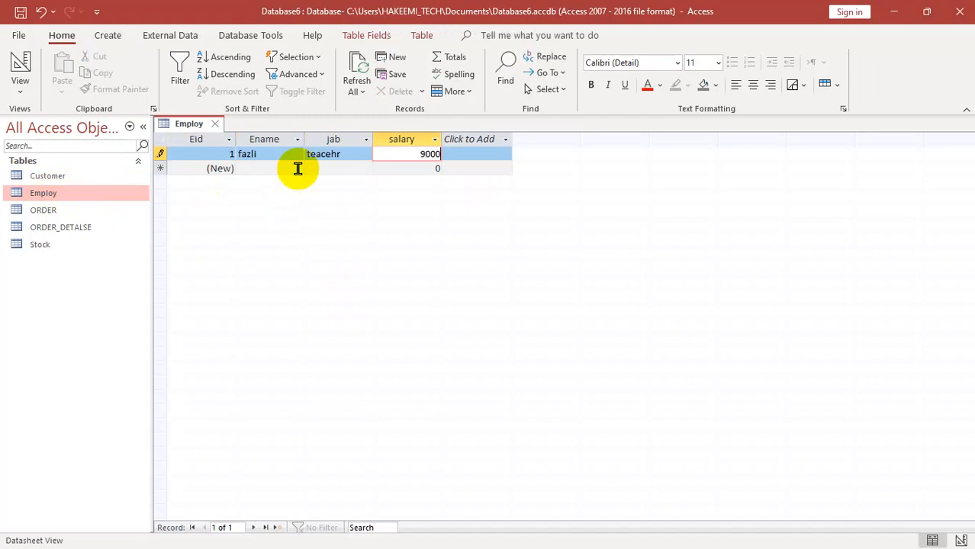
pyautogui.press('Tab')
# Add a second Employ record with the employee's name, job manager and salary 12000.
pyautogui.click(297, 168)
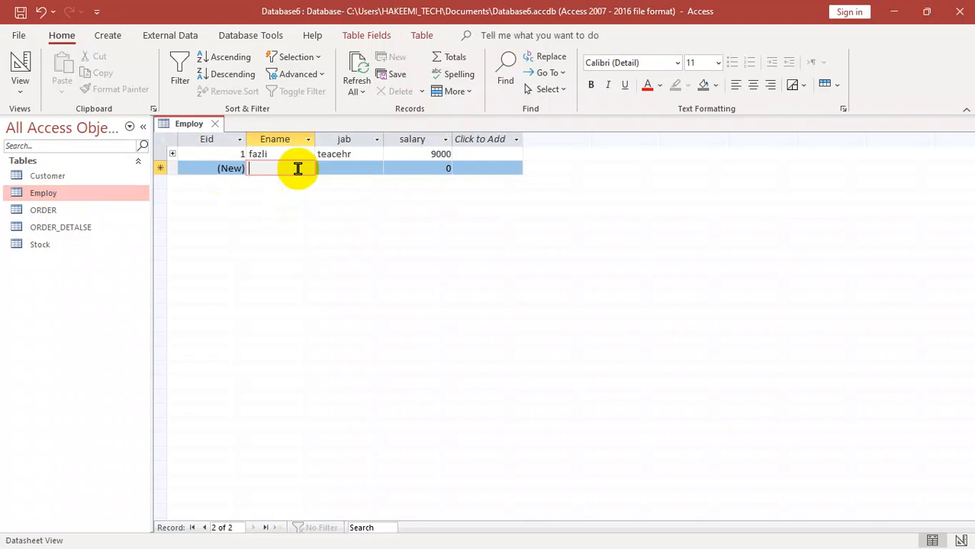
pyautogui.write('hekmat')
pyautogui.press('Tab')
pyautogui.write('mabg')
pyautogui.press('BackSpace')
pyautogui.write('nager')
pyautogui.press('Tab')
pyautogui.write('12000')
pyautogui.press('Tab')
pyautogui.press('Tab')
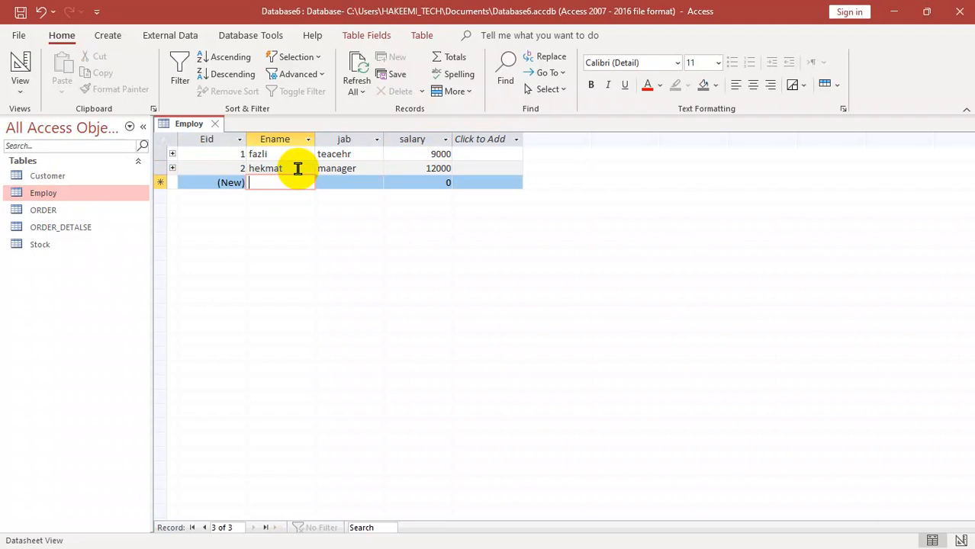
# Add a third Employ record with the employee's name, job doctor and salary 15000.
pyautogui.write('zaland')
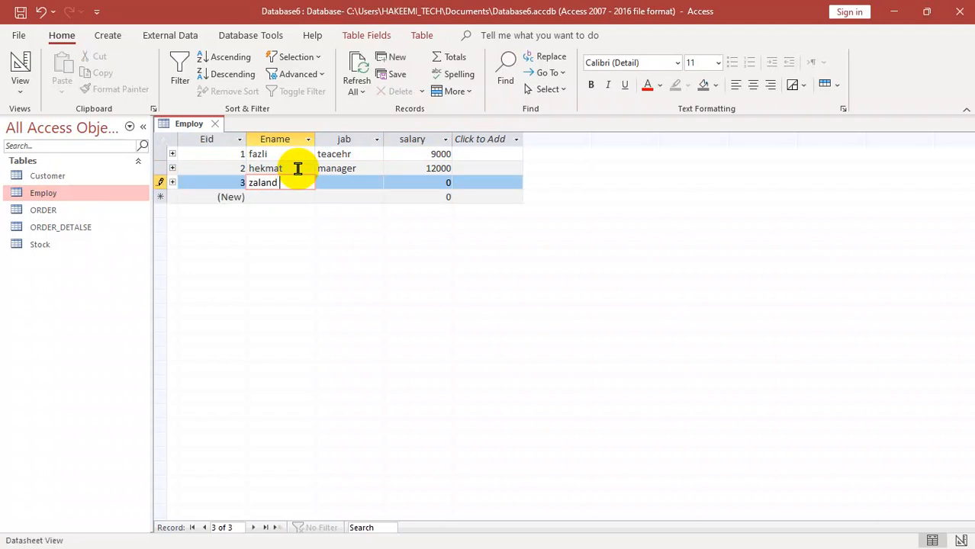
pyautogui.press('Tab')
pyautogui.write('teacher')
pyautogui.press('BackSpace')
pyautogui.press('BackSpace')
pyautogui.press('BackSpace')
pyautogui.press('BackSpace')
pyautogui.write('doctor')
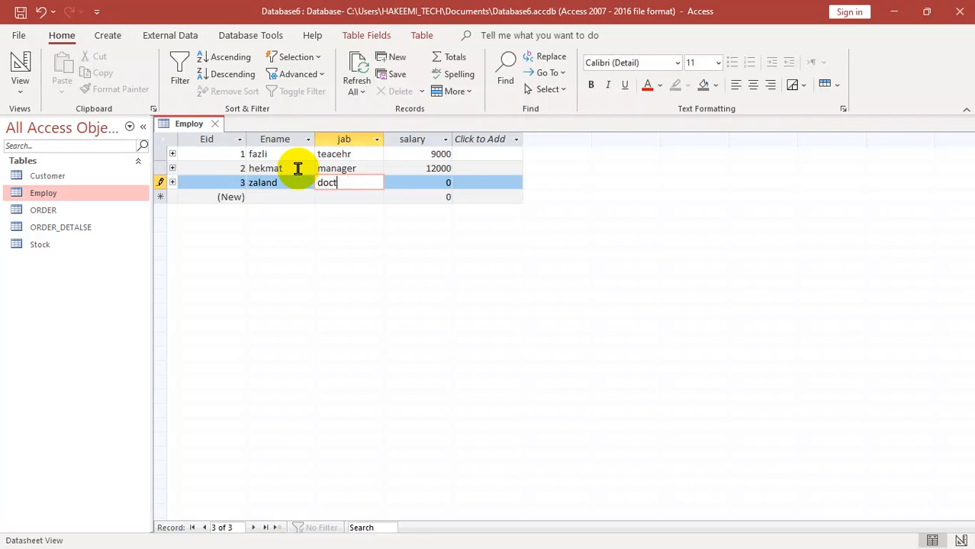
pyautogui.press('Tab')
pyautogui.write('15000')
pyautogui.press('Tab')
pyautogui.press('Tab')
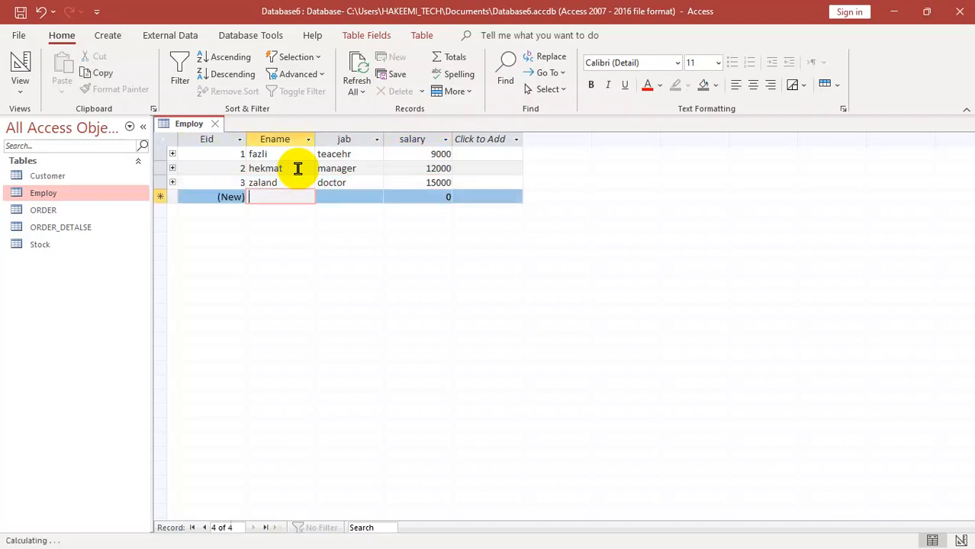
# Add a fourth Employ record with the employee's name, job driver and salary 7000, and close the table.
pyautogui.write('hakeemi')
pyautogui.press('Tab')
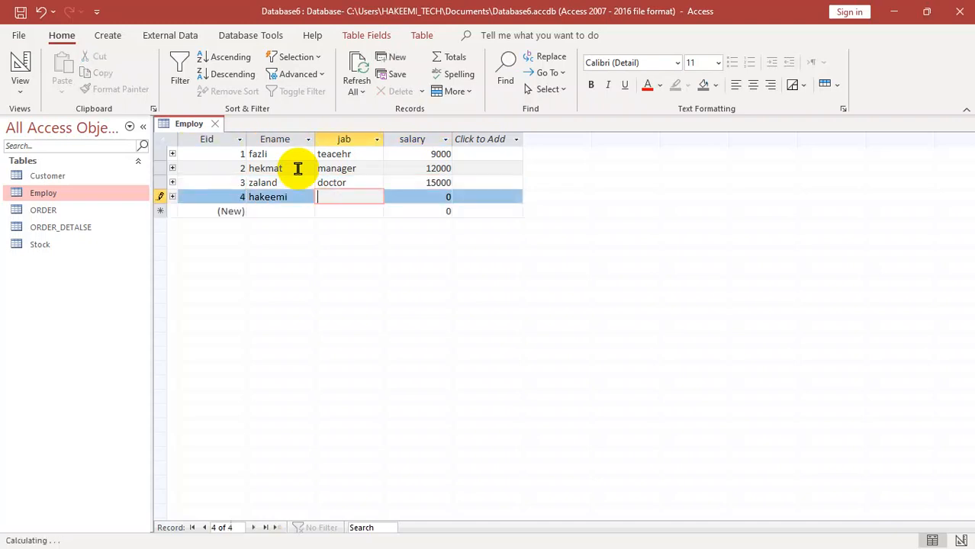
pyautogui.write('driver')
pyautogui.press('Tab')
pyautogui.write('7000')
pyautogui.press('Tab')
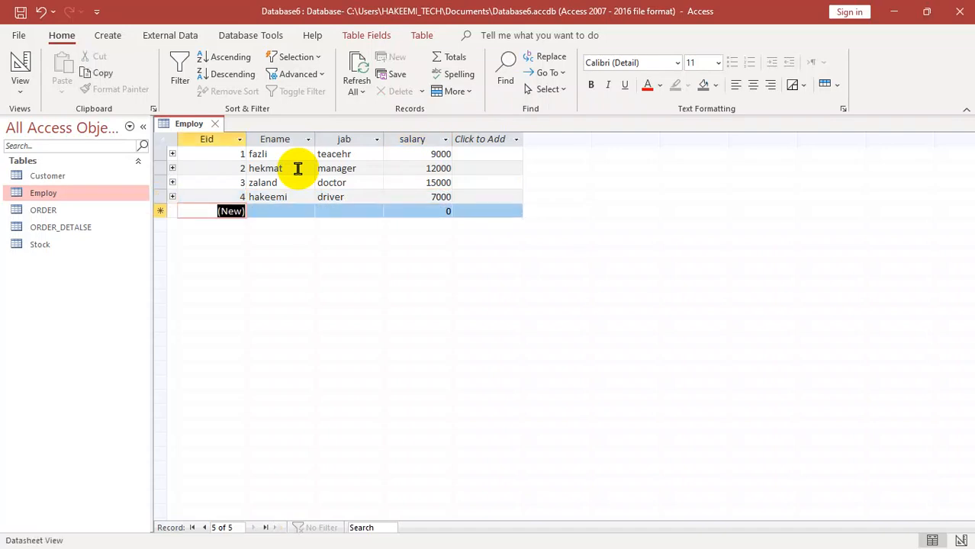
pyautogui.hotkey('ctrl', 'w')
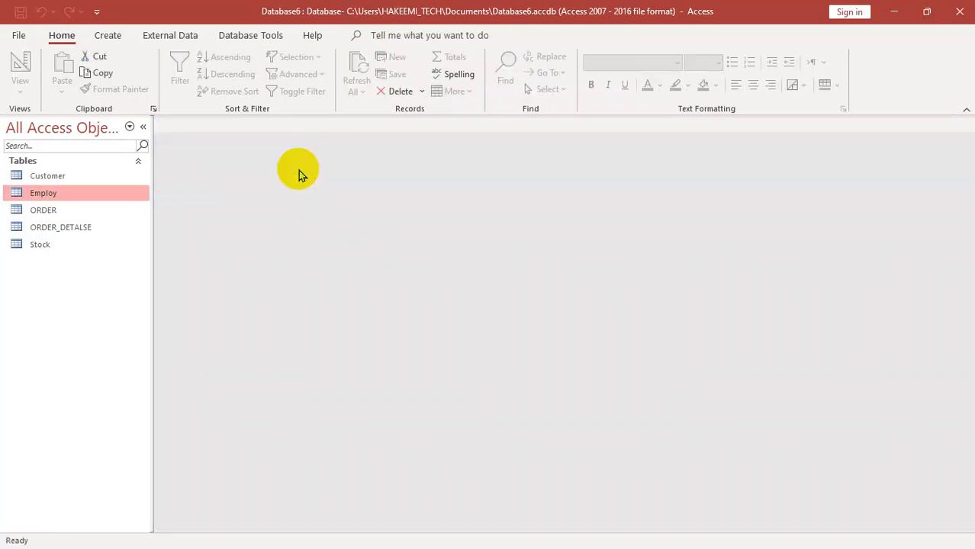
# Open the Stock table and start a first record with product name Computer and company dell.
pyautogui.click(52, 251)
pyautogui.doubleClick(53, 255)
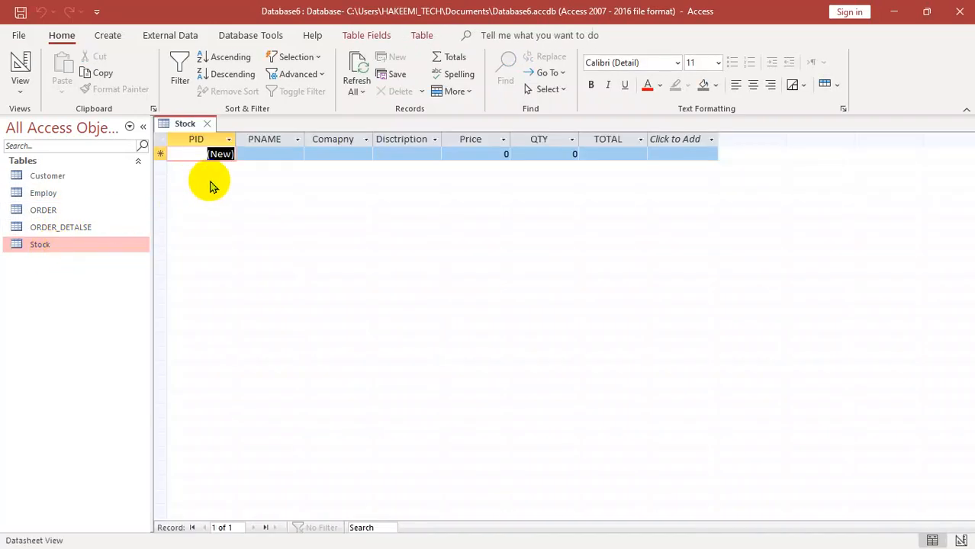
pyautogui.press('Tab')
pyautogui.write('com')
pyautogui.press('BackSpace')
pyautogui.press('BackSpace')
pyautogui.press('BackSpace')
pyautogui.press('capslock')
pyautogui.write('C')
pyautogui.press('capslock')
pyautogui.write('omputer')
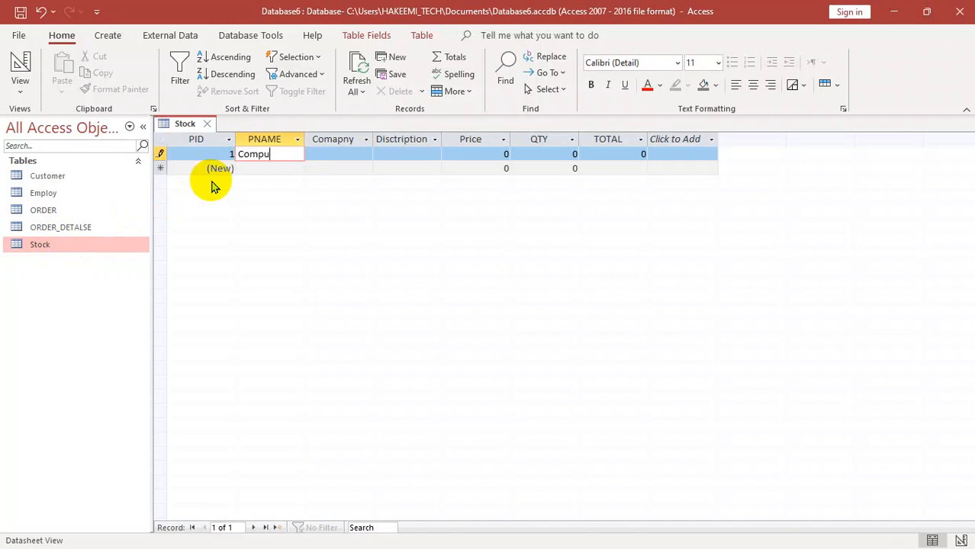
pyautogui.press('Tab')
pyautogui.write('dell')
pyautogui.press('Tab')
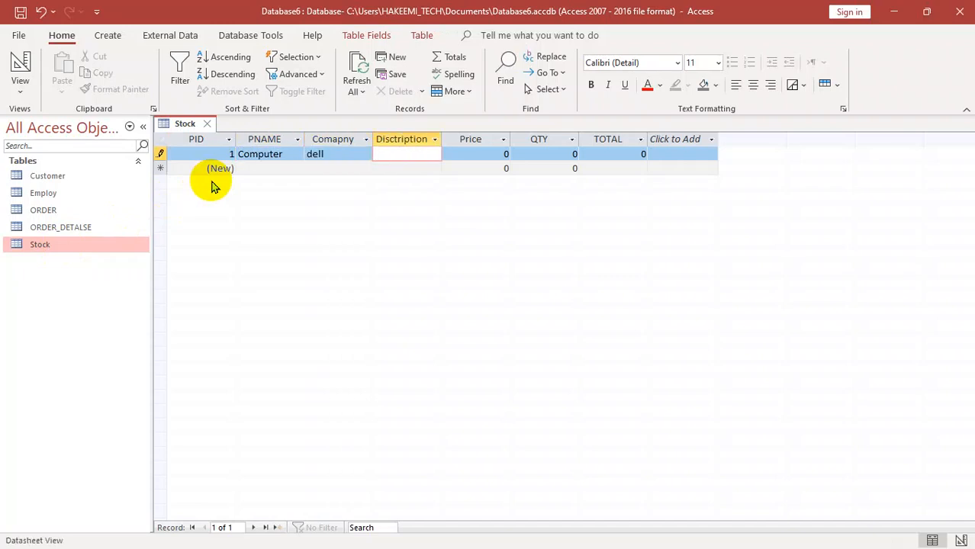
# Complete the first Stock record with description corei7, price 5000 and quantity 8.
pyautogui.write('corei7')
pyautogui.press('Tab')
pyautogui.write('500')
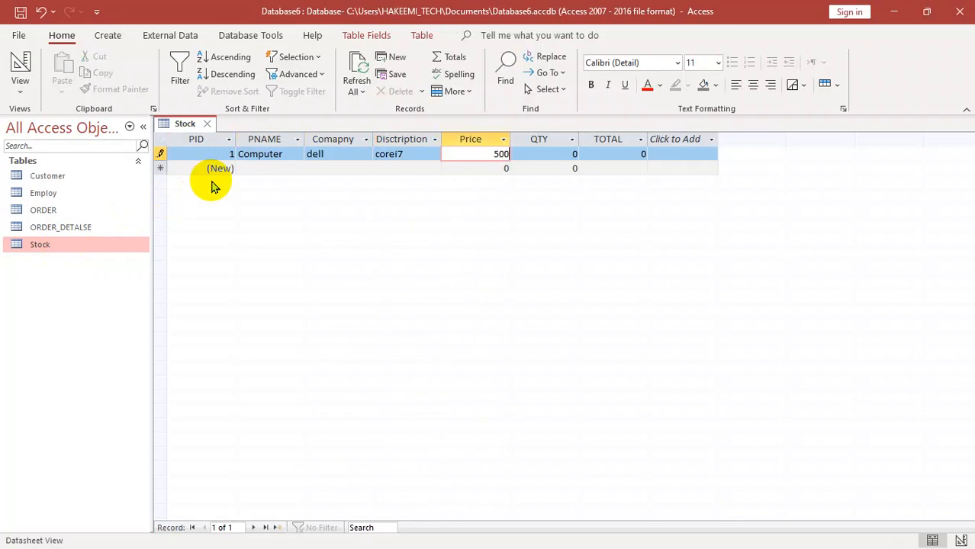
pyautogui.write('0')
pyautogui.press('Tab')
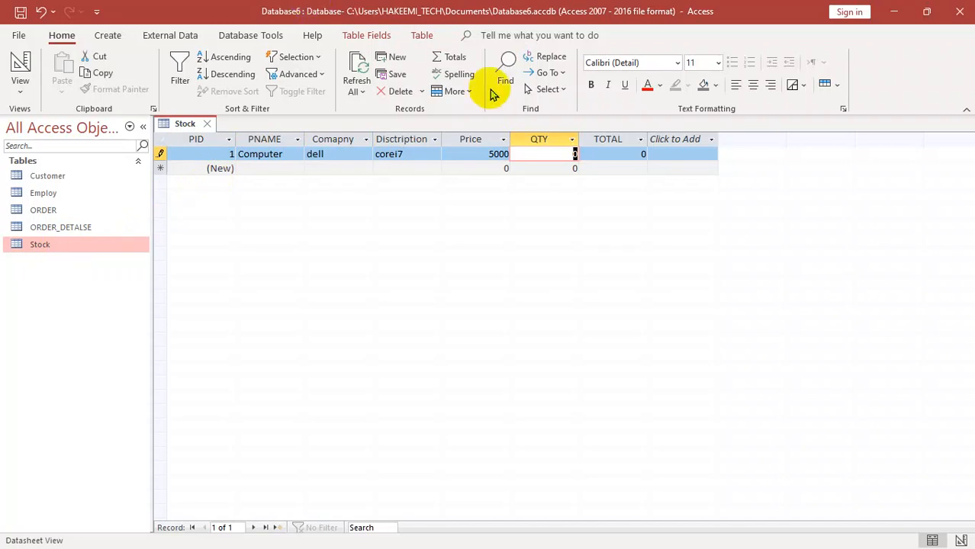
pyautogui.click(542, 157)
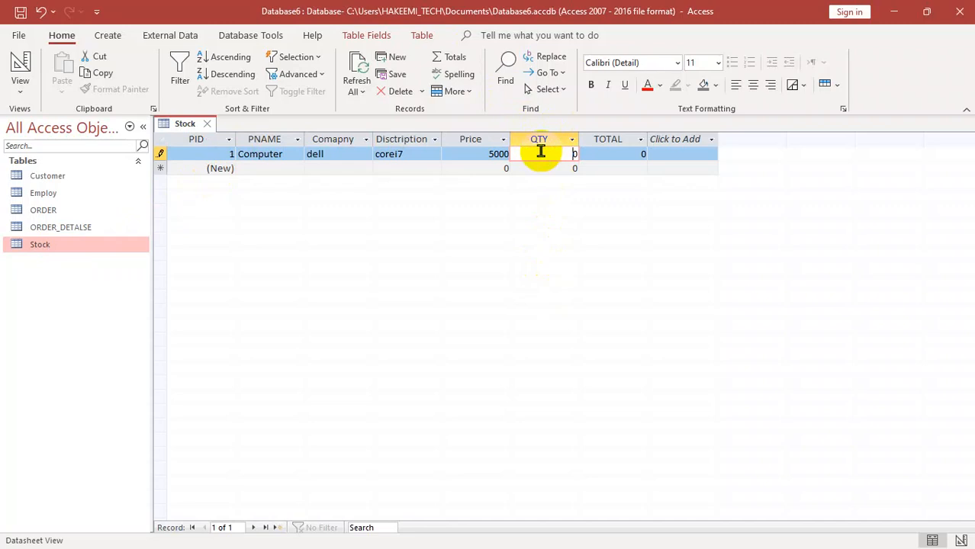
pyautogui.moveTo(539, 152); pyautogui.dragTo(609, 154)
pyautogui.write('8')
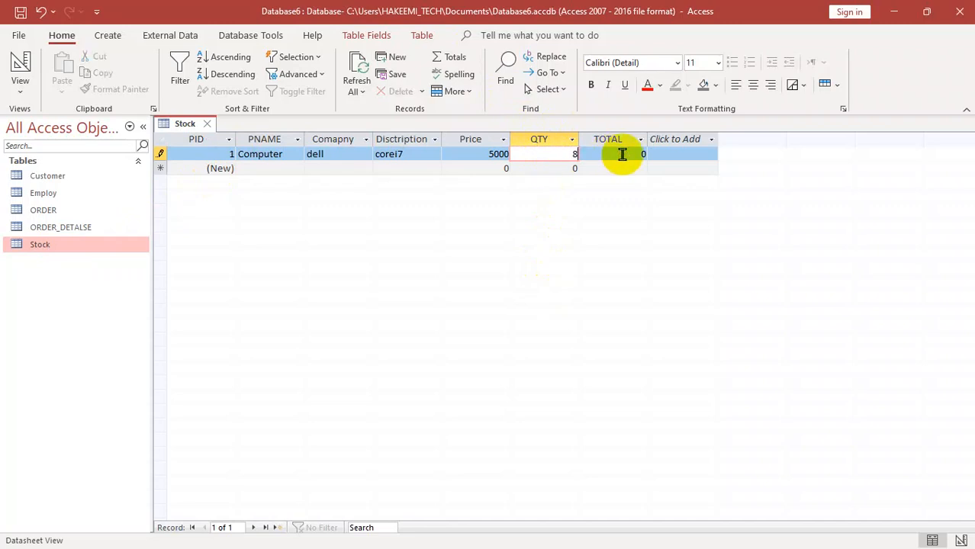
pyautogui.write('90')
pyautogui.press('BackSpace')
pyautogui.click(623, 154)
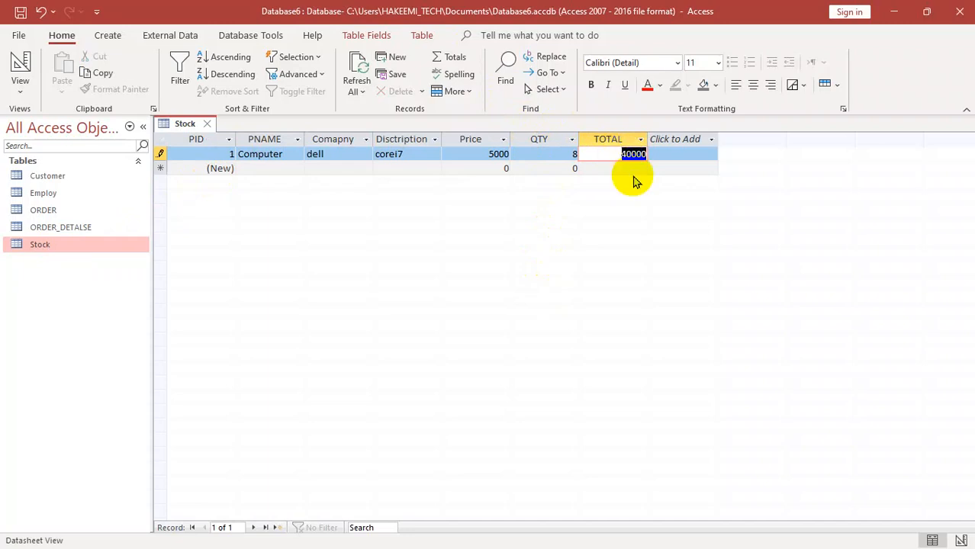
pyautogui.press('Tab')
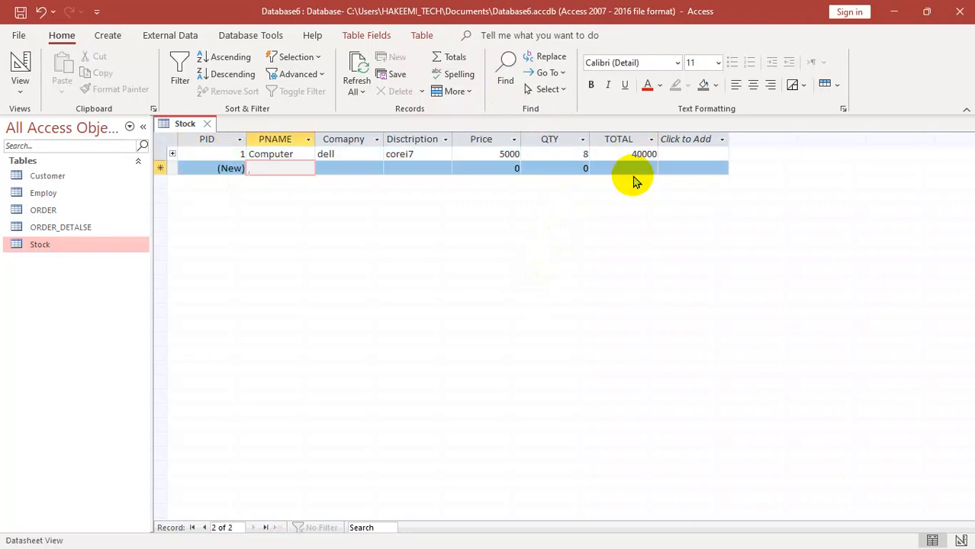
# Start a second Stock record with the product name keyborad.
pyautogui.write('k')
pyautogui.press('capslock')
pyautogui.write('YE')
pyautogui.press('BackSpace')
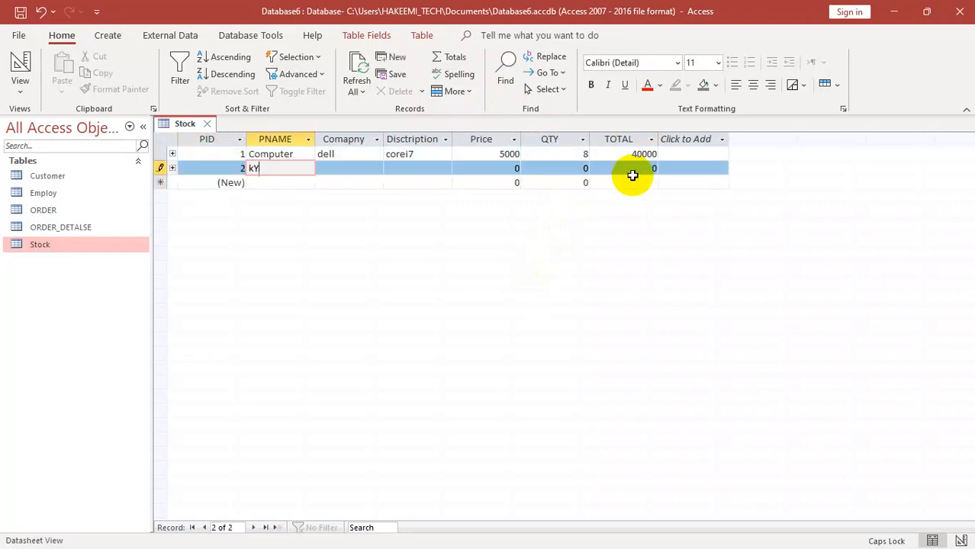
pyautogui.press('BackSpace')
pyautogui.press('BackSpace')
pyautogui.press('capslock')
pyautogui.write('eyborad')
pyautogui.press('Tab')
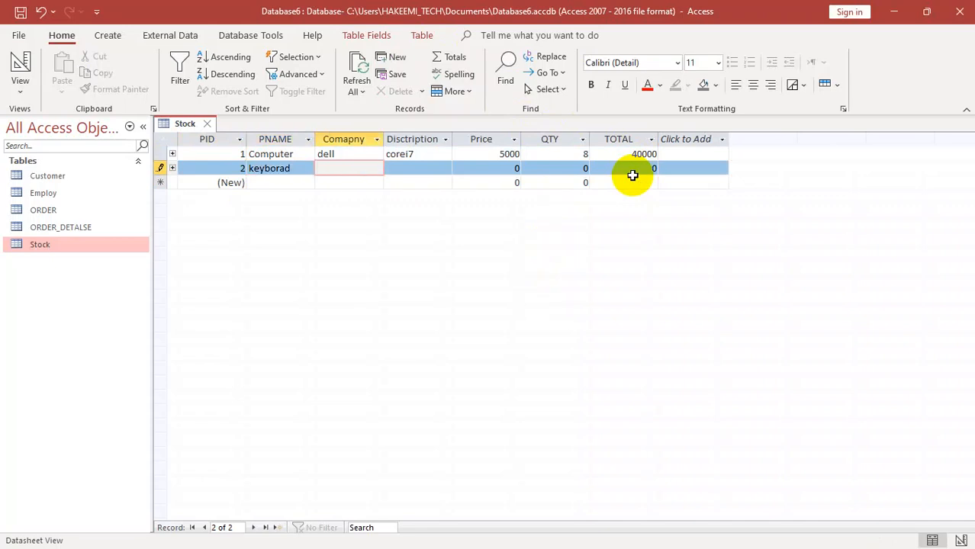
# Complete the keyborad record with company hp, description no, price 200 and quantity 12.
pyautogui.write('hp')
pyautogui.press('Tab')
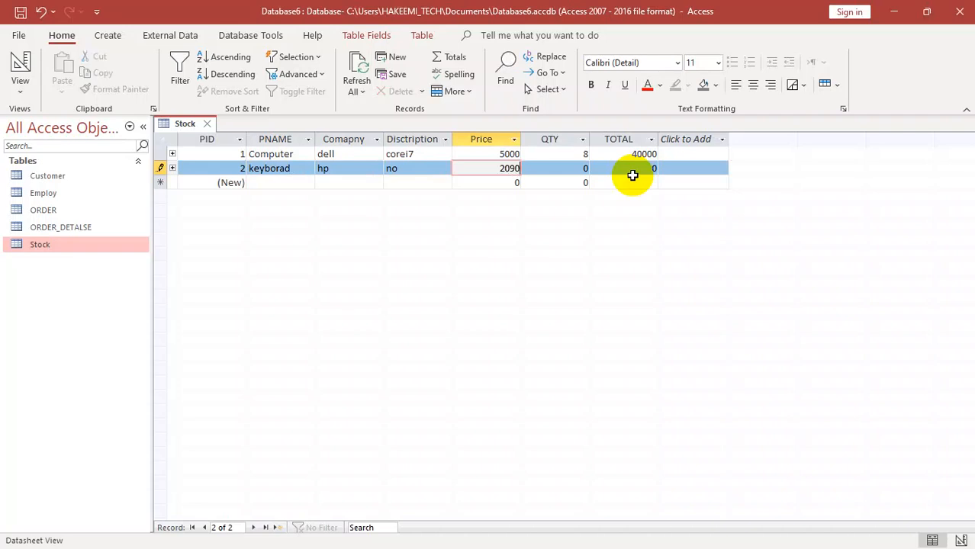
pyautogui.write('0')
pyautogui.press('Tab')
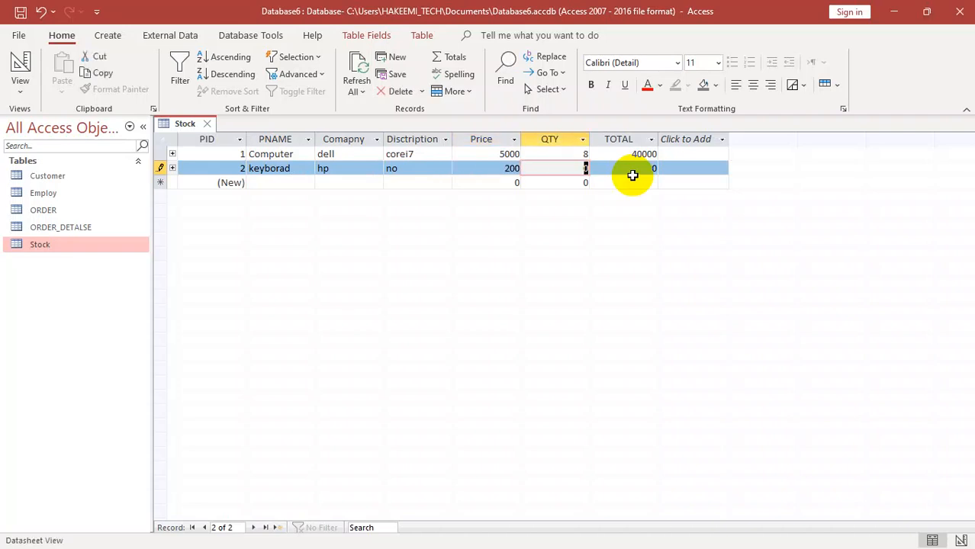
pyautogui.press('Tab')
pyautogui.press('Tab')
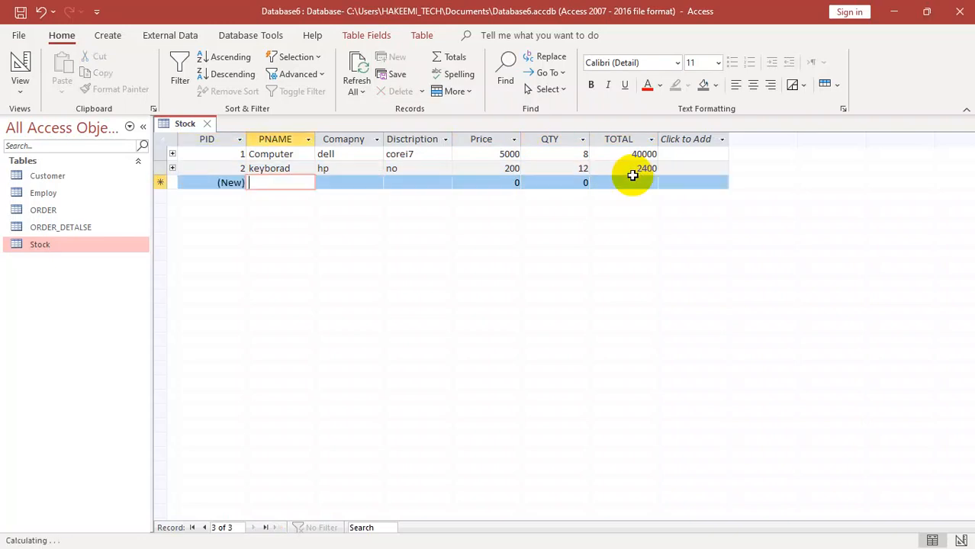
# Add a third Stock record with product muse, company dell, description no, price 120 and quantity 40.
pyautogui.write('muse')
pyautogui.press('Tab')
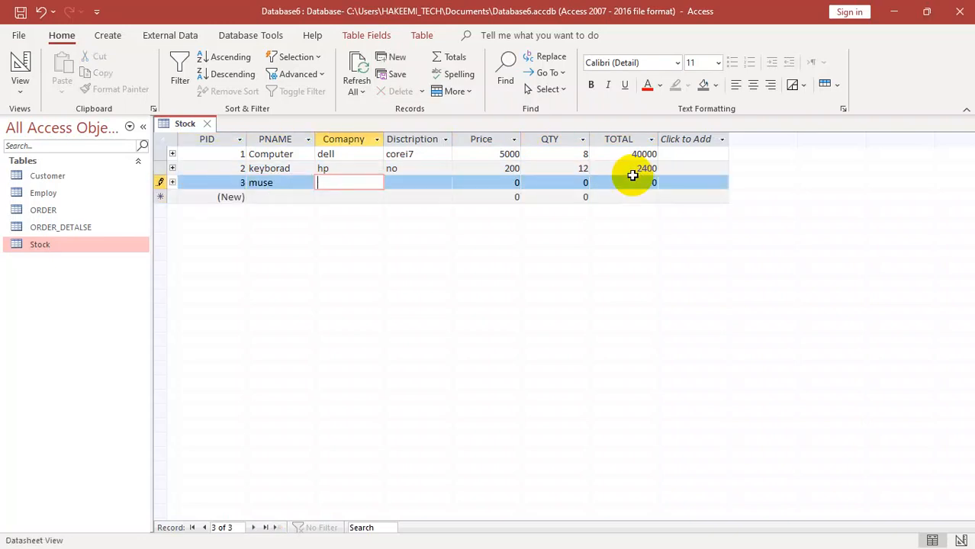
pyautogui.press('Tab')
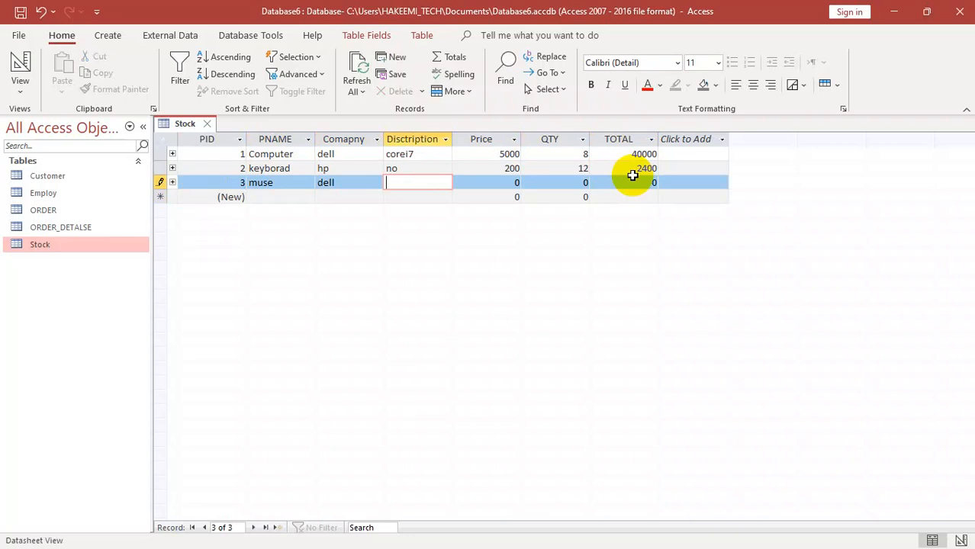
pyautogui.press('Tab')
pyautogui.press('Tab')
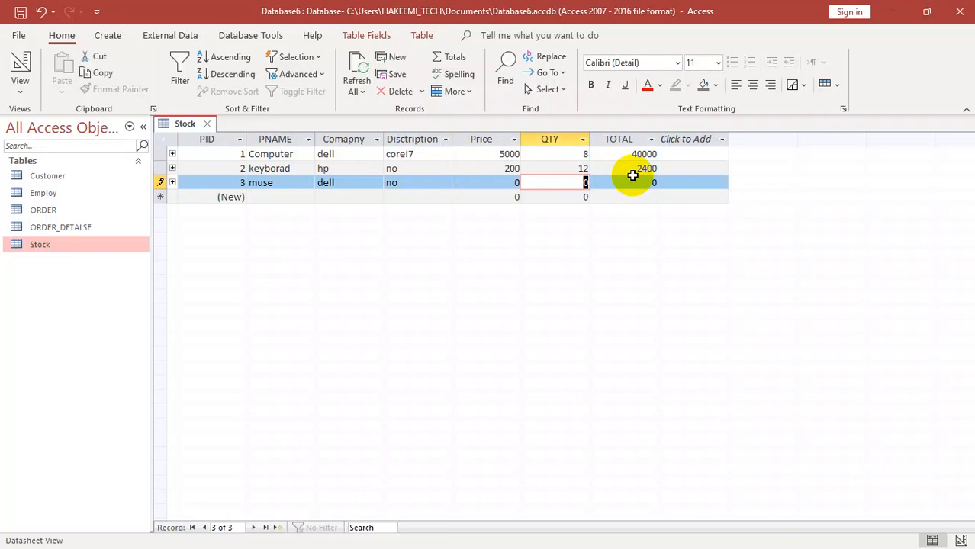
pyautogui.hotkey('shift', 'Tab')
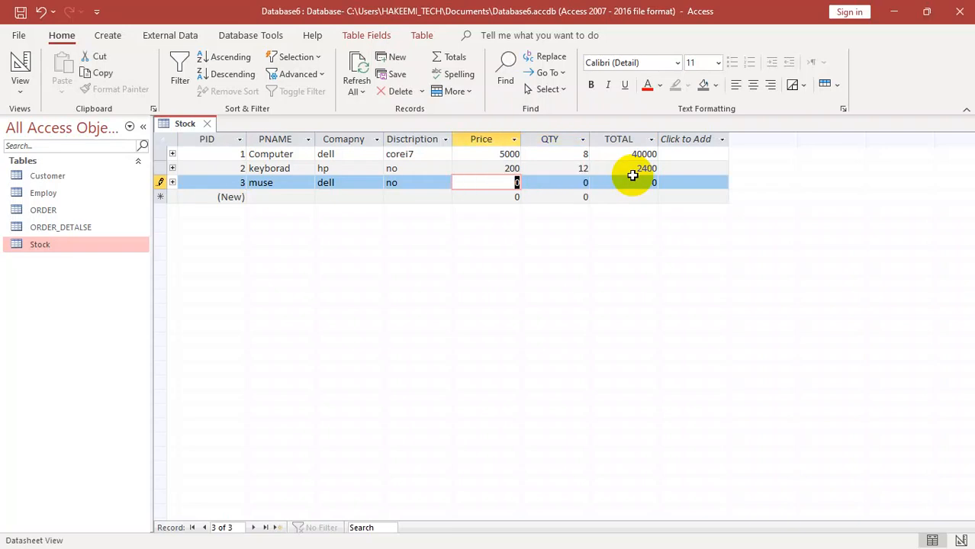
pyautogui.press('Tab')
pyautogui.write('40')
pyautogui.press('Tab')
pyautogui.press('Tab')
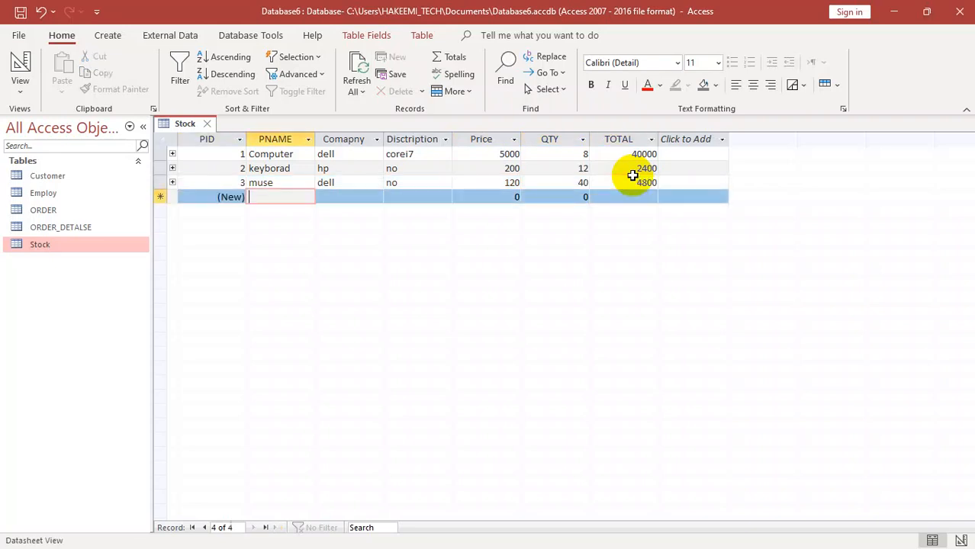
# Add a fourth Stock record with product computer, company hp, description corei3, price 7000 and quantity 12, and close the table.
pyautogui.write('computer')
pyautogui.press('Tab')
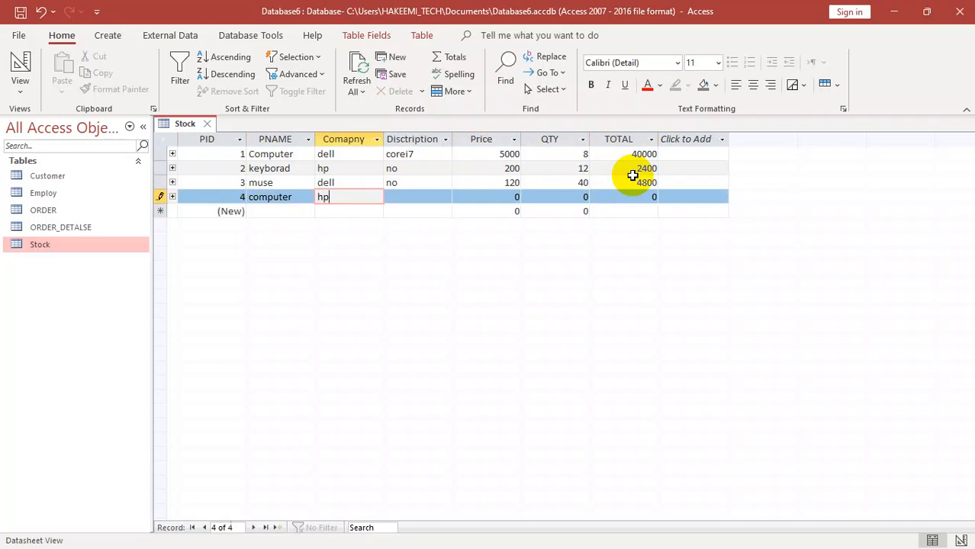
pyautogui.press('Tab')
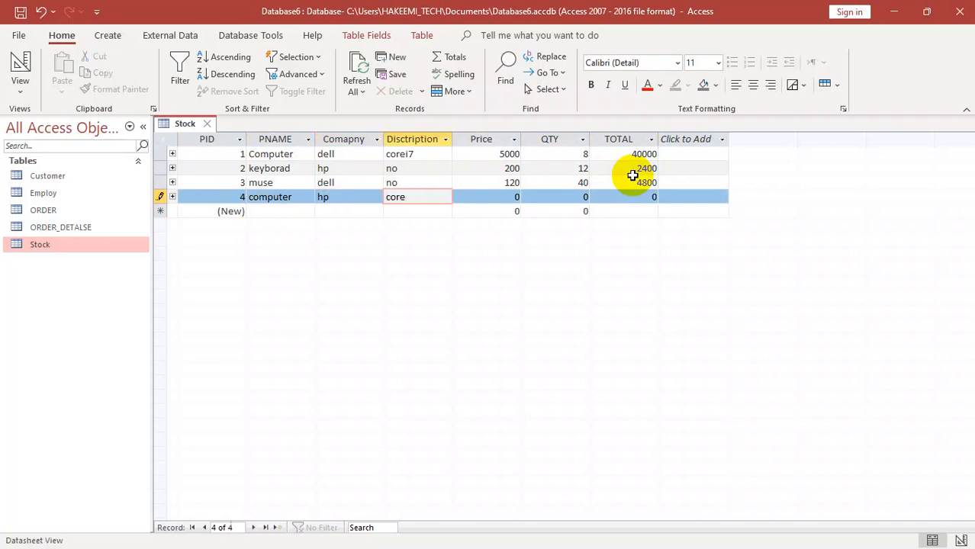
pyautogui.write('corei3')
pyautogui.press('Tab')
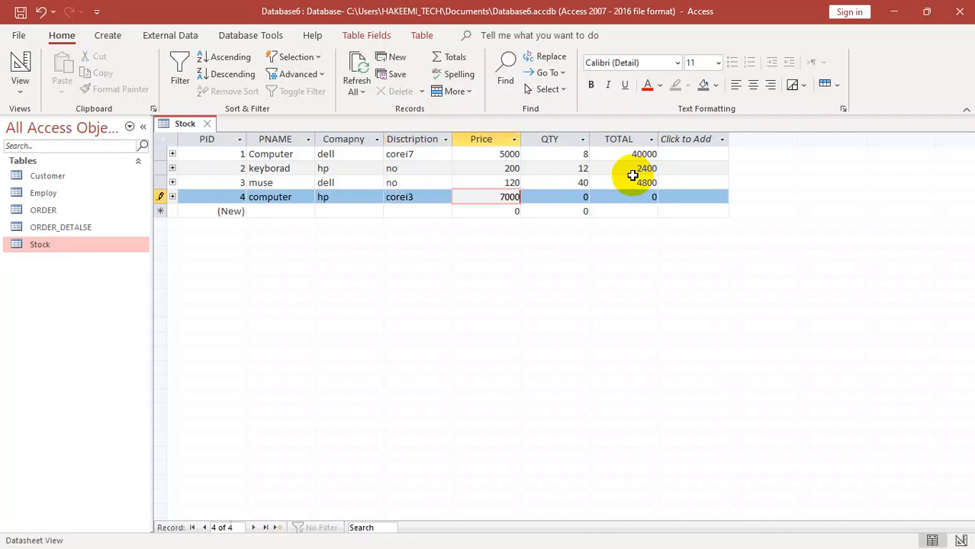
pyautogui.press('Tab')
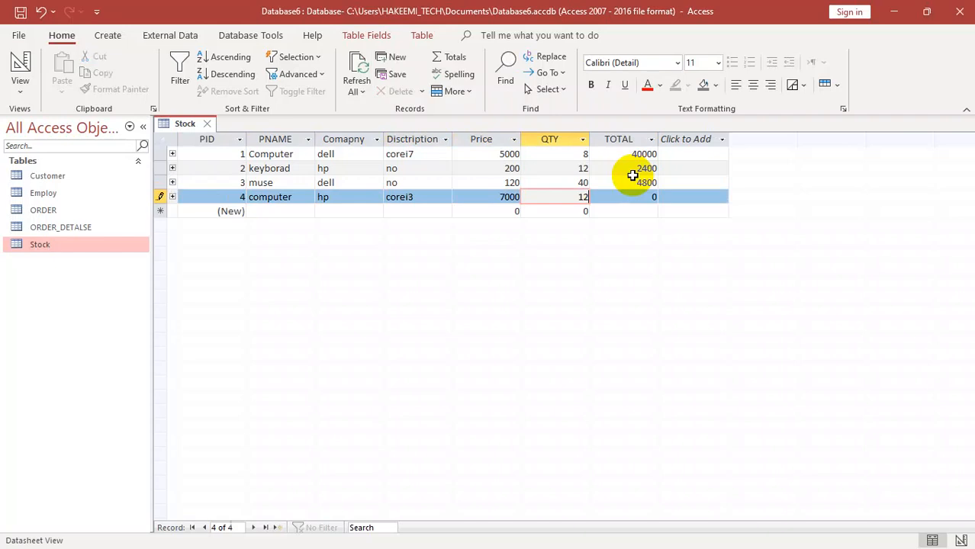
pyautogui.write('12')
pyautogui.press('Tab')
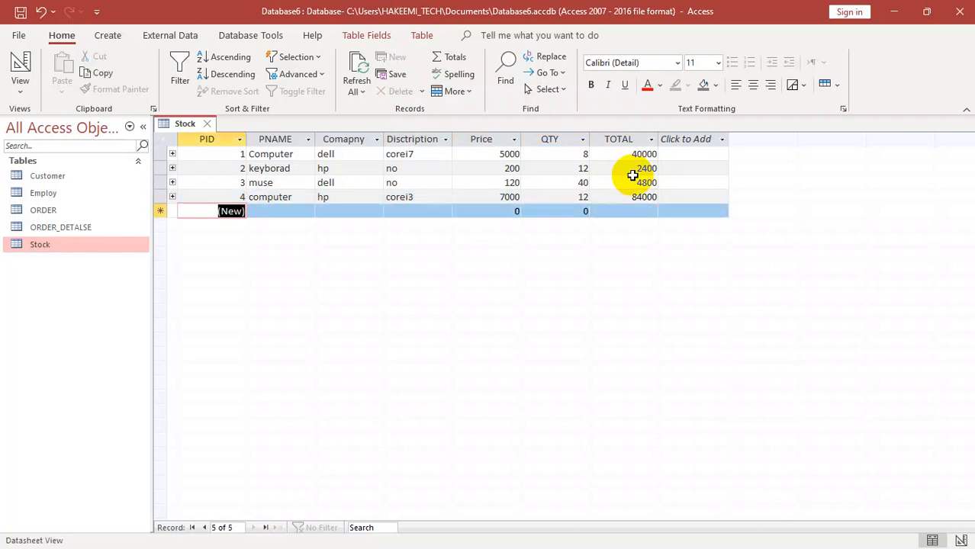
pyautogui.hotkey('ctrl', 'w')
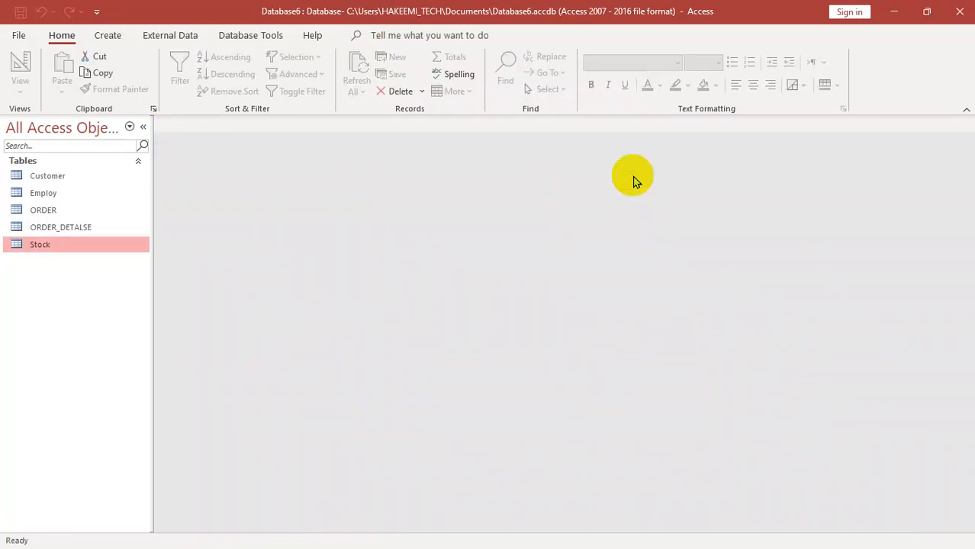
# Open the ORDER table and start a first record with HDATE 4/1/2025 and RDATE 4/3/2925.
pyautogui.doubleClick(67, 211)
pyautogui.press('Tab')
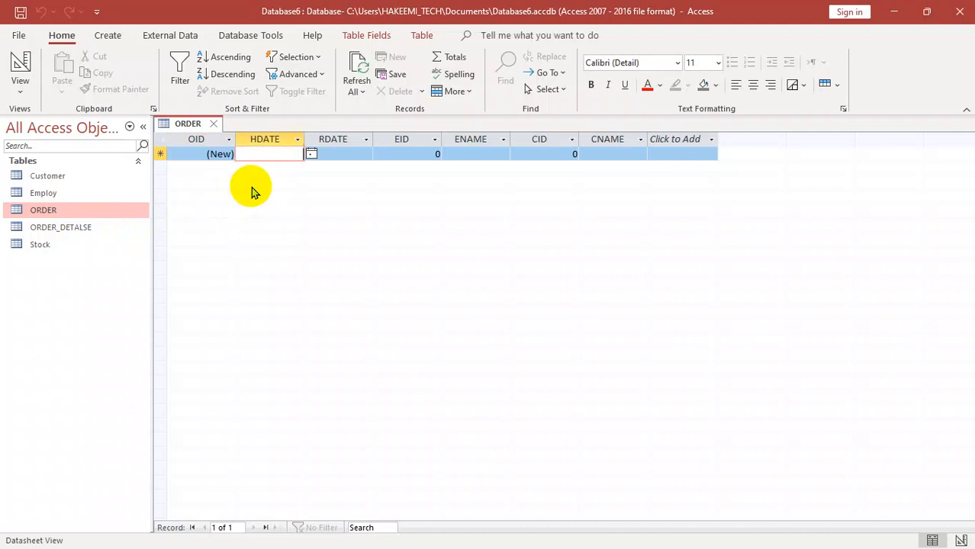
pyautogui.write('4/1/2025')
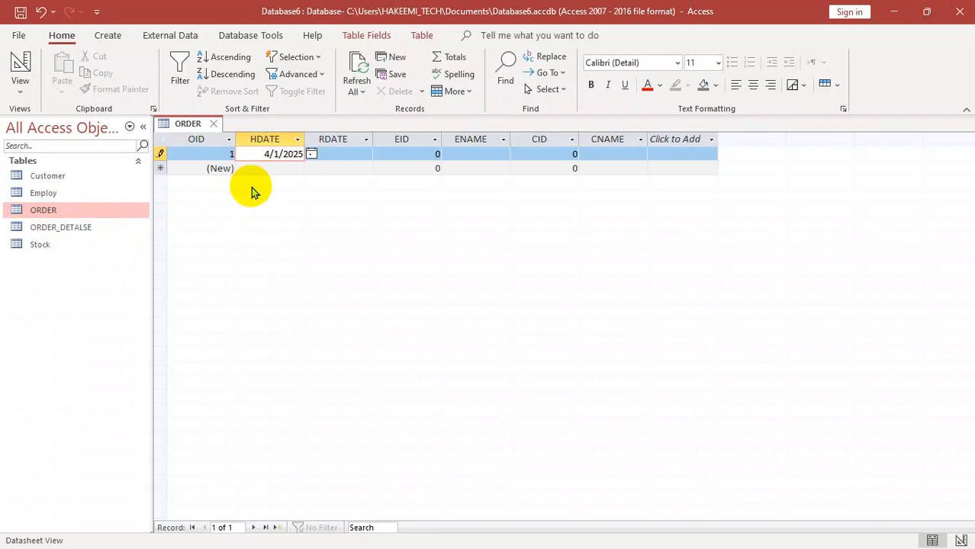
pyautogui.press('Tab')
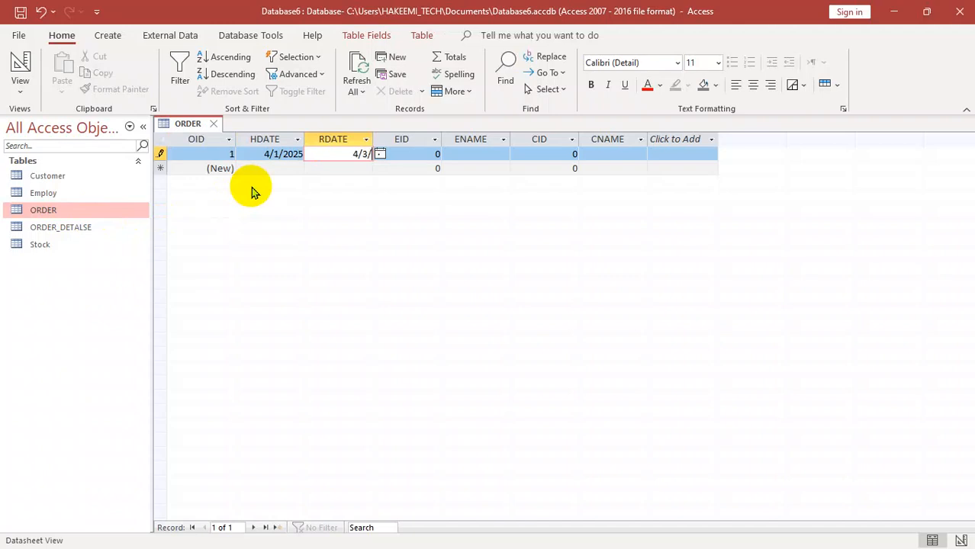
pyautogui.write('5')
pyautogui.press('Tab')
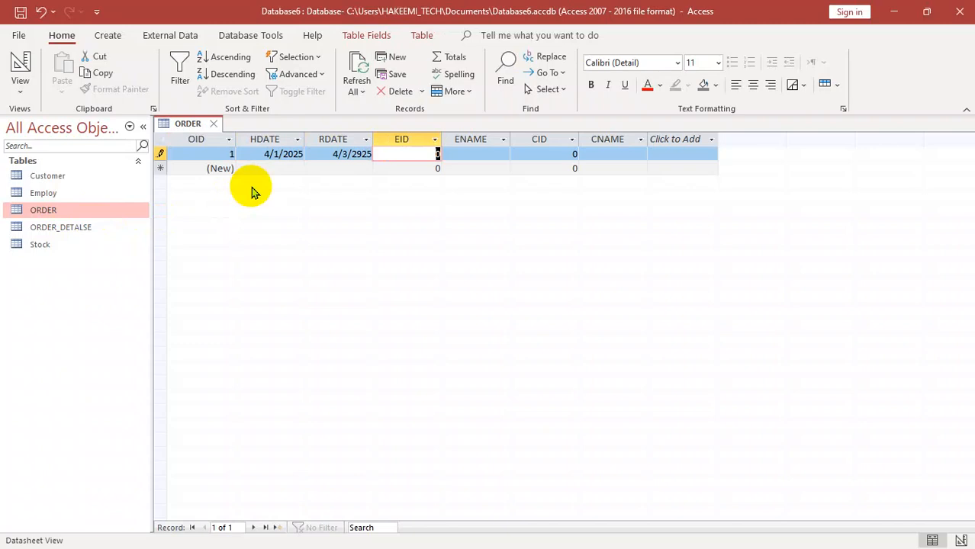
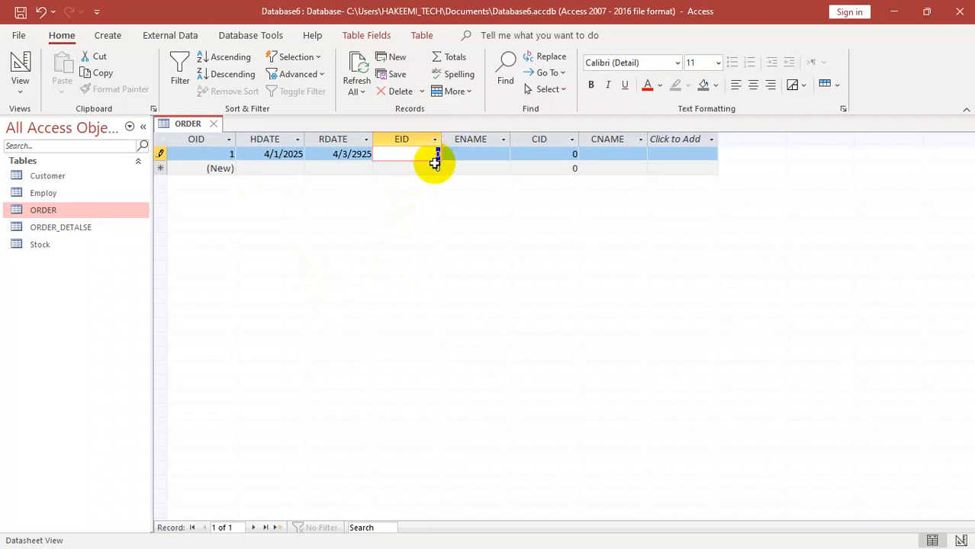
# Cancel the entry in the ORDER record, close the datasheet and open the relationships diagram.
pyautogui.press('Escape')
pyautogui.hotkey('ctrl', 'w')
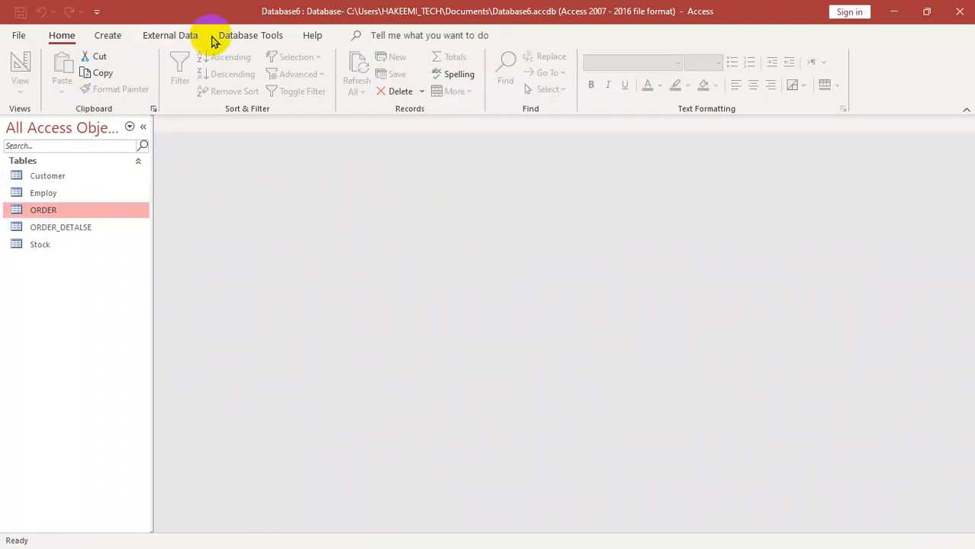
pyautogui.click(235, 37)
pyautogui.click(175, 85)
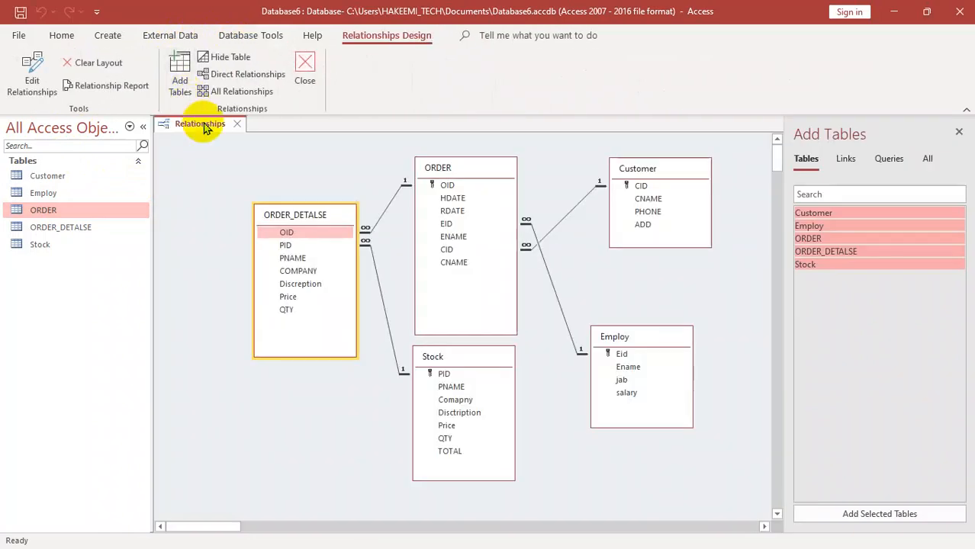
# Open the ORDER table in design view from the diagram and set the EID field's lookup display control to Combo Box.
pyautogui.rightClick(297, 237)
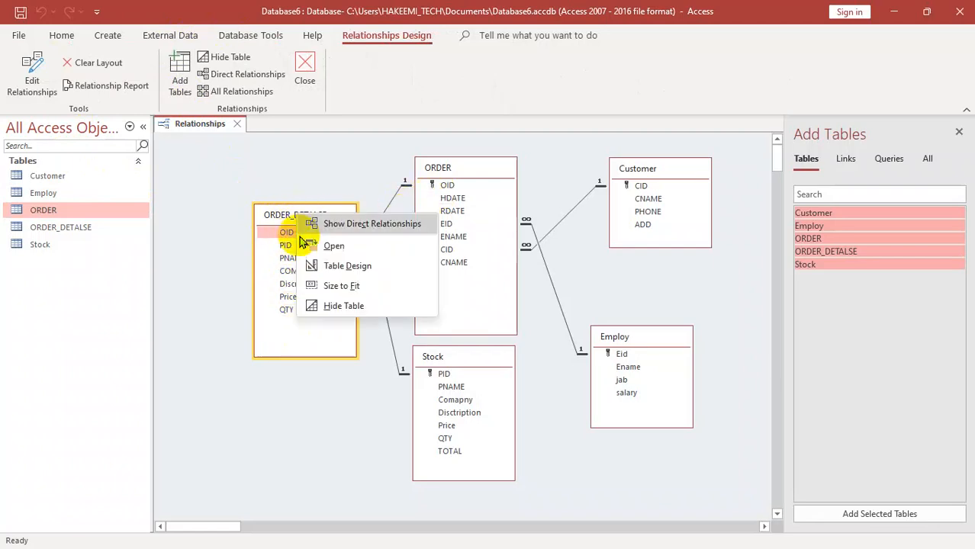
pyautogui.click(328, 412)
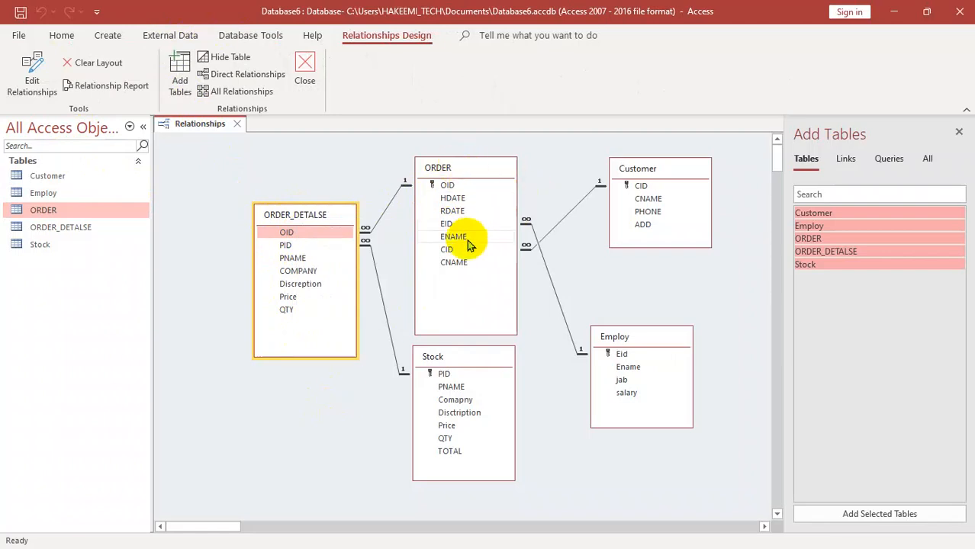
pyautogui.rightClick(463, 174)
pyautogui.click(500, 222)
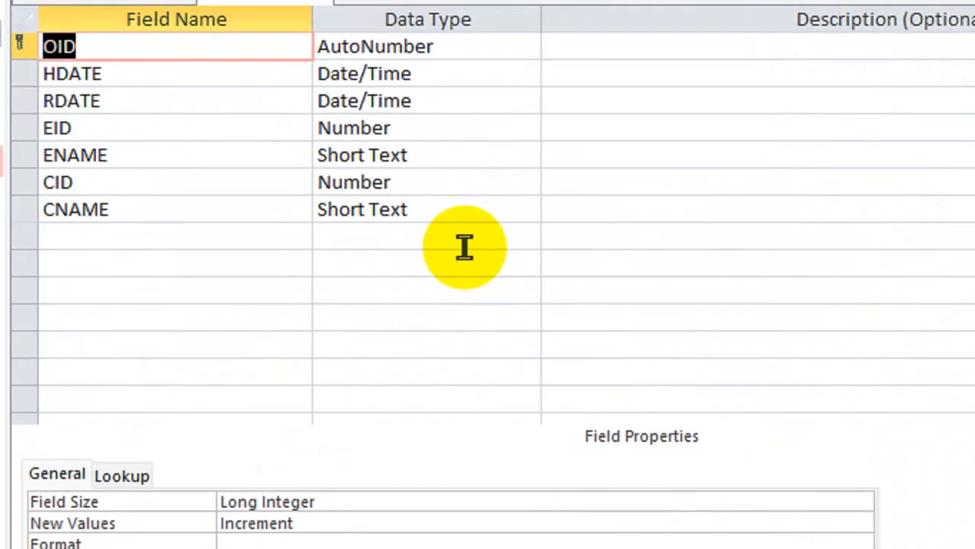
pyautogui.click(213, 195)
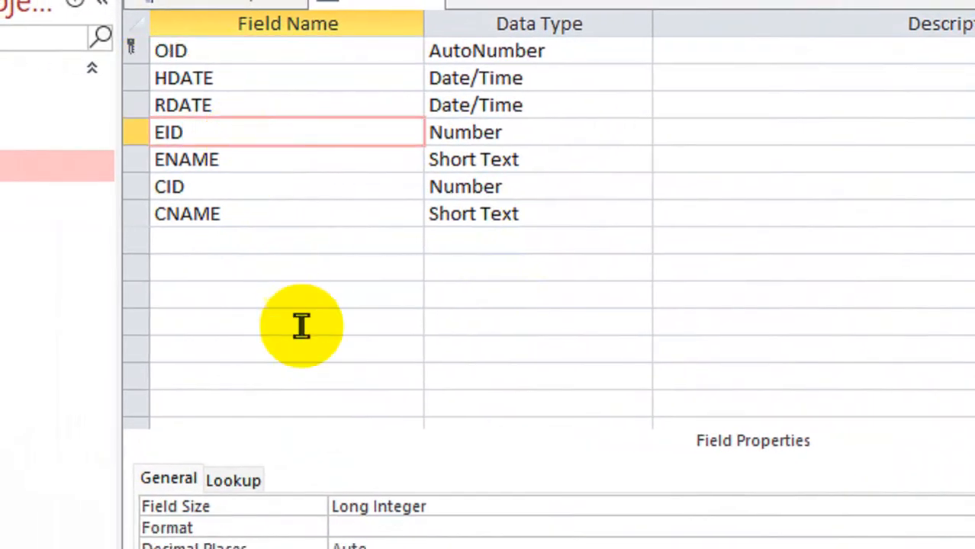
pyautogui.click(256, 482)
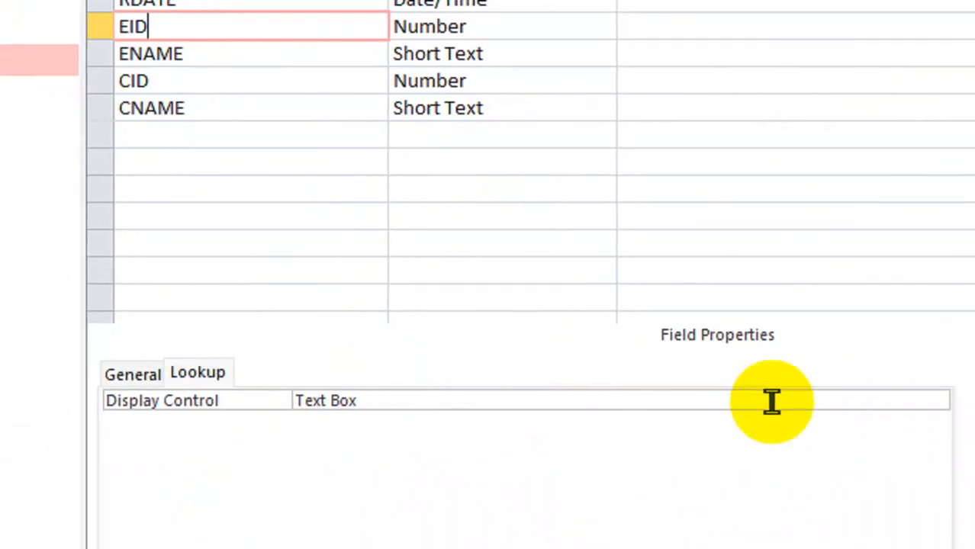
pyautogui.click(911, 402)
pyautogui.click(971, 401)
pyautogui.click(301, 439)
# Set the EID lookup's row source to a query on the Employ table returning Eid and Ename.
pyautogui.click(164, 422)
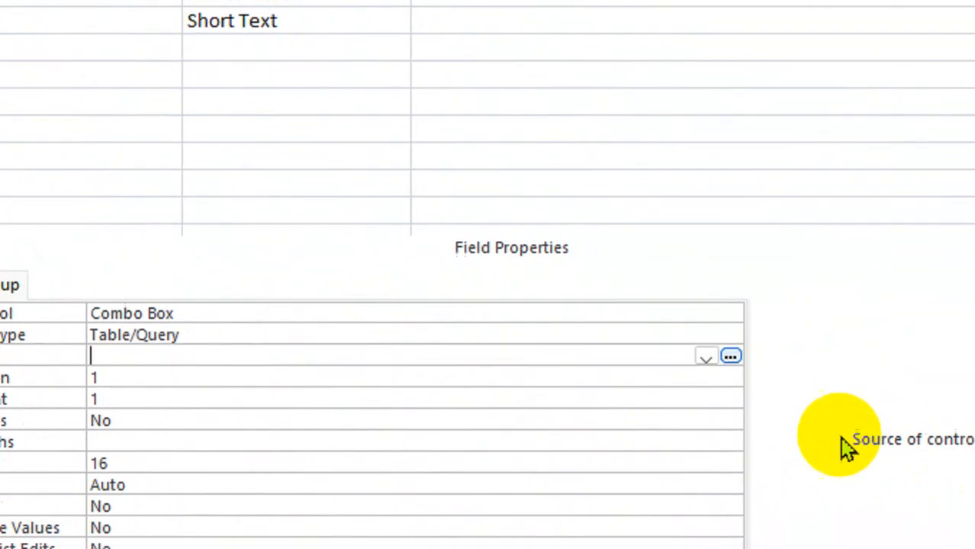
pyautogui.click(706, 356)
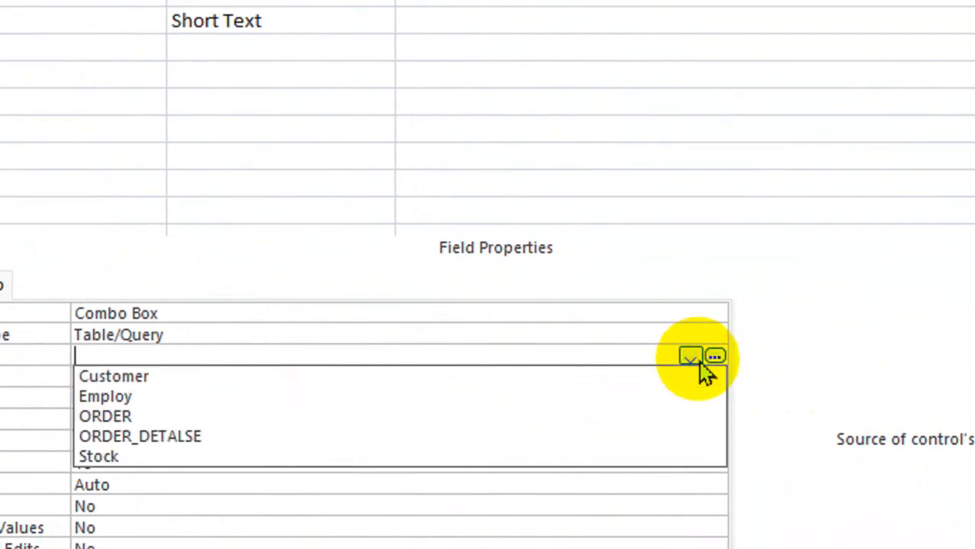
pyautogui.click(218, 394)
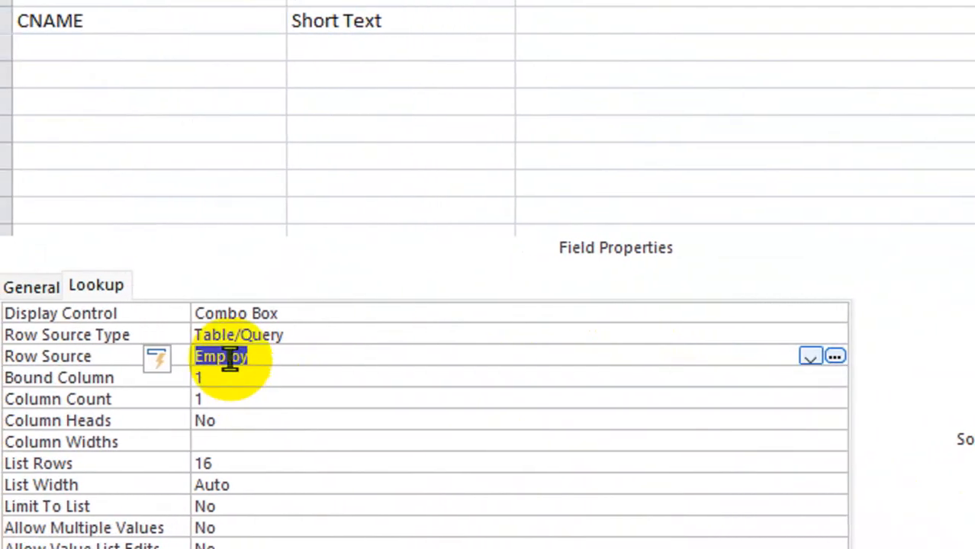
pyautogui.click(772, 356)
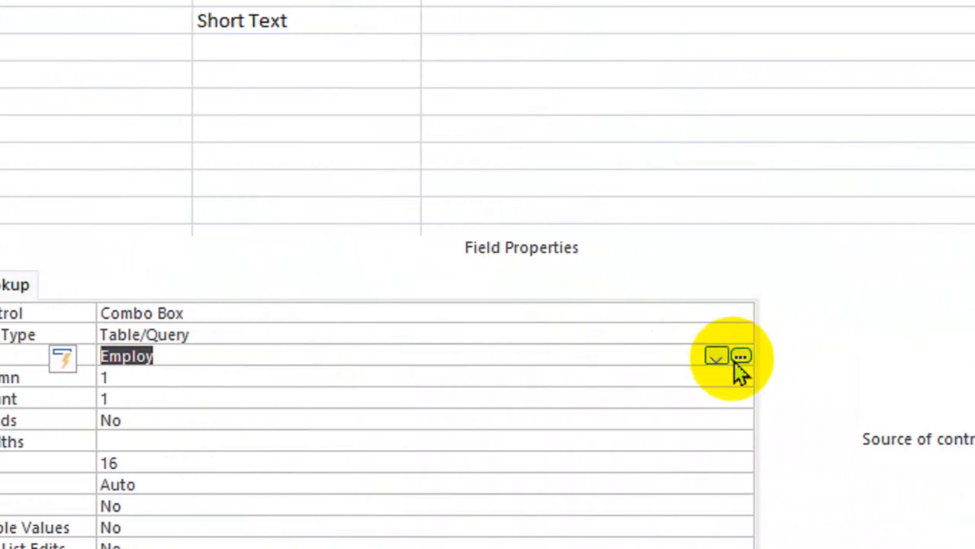
pyautogui.click(505, 203)
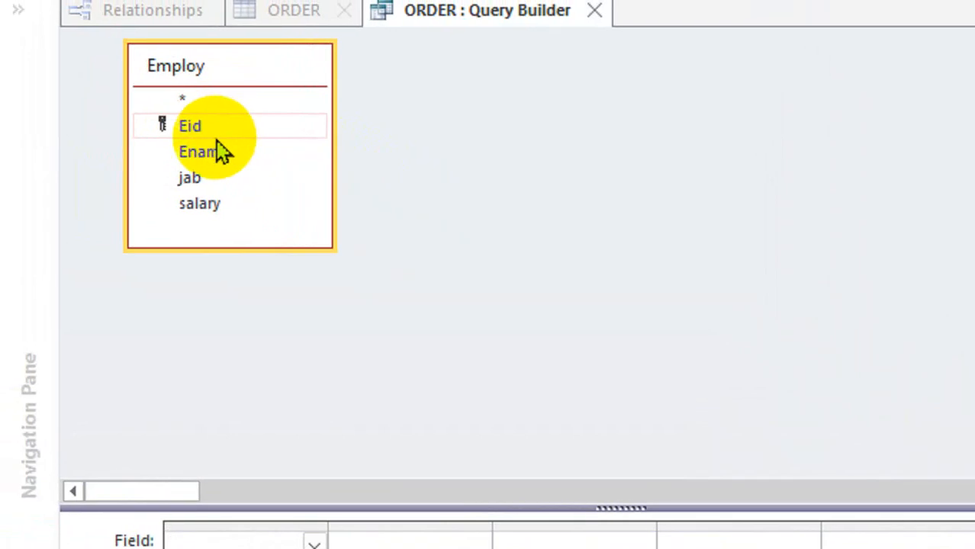
pyautogui.click(207, 153)
pyautogui.moveTo(208, 169); pyautogui.dragTo(359, 543)
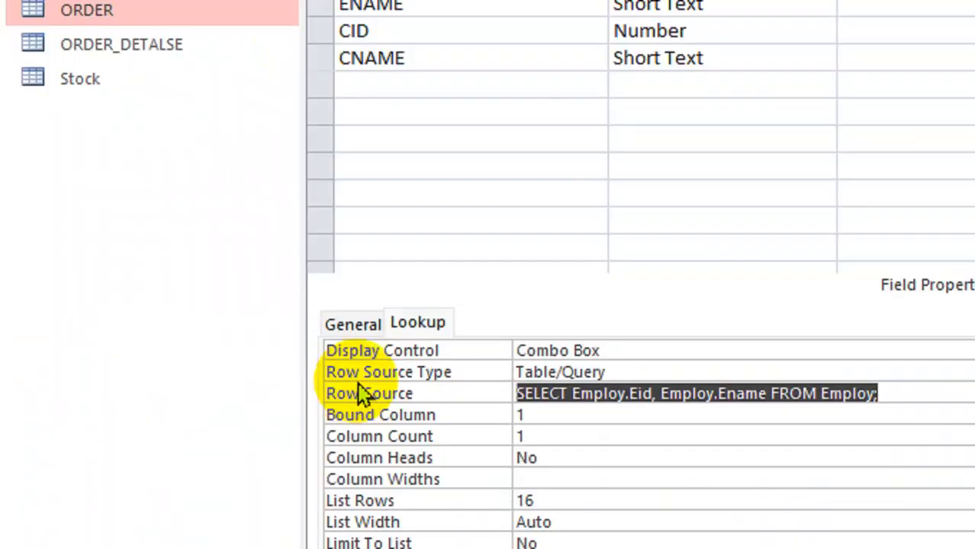
# Set the EID lookup to a column count of 2, column heads Yes and list width 2.
pyautogui.click(498, 406)
pyautogui.write('2')
pyautogui.click(584, 435)
pyautogui.doubleClick(583, 436)
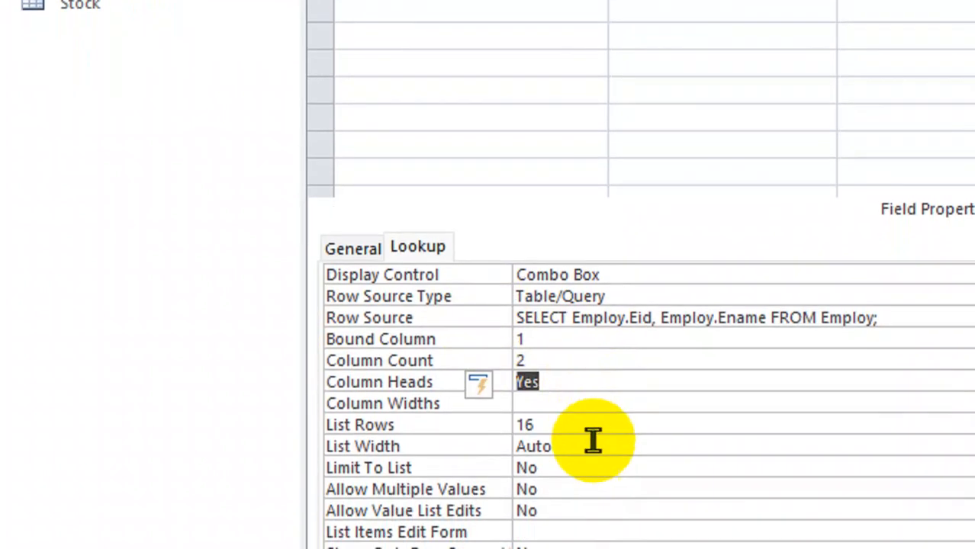
pyautogui.doubleClick(510, 444)
pyautogui.write('2')
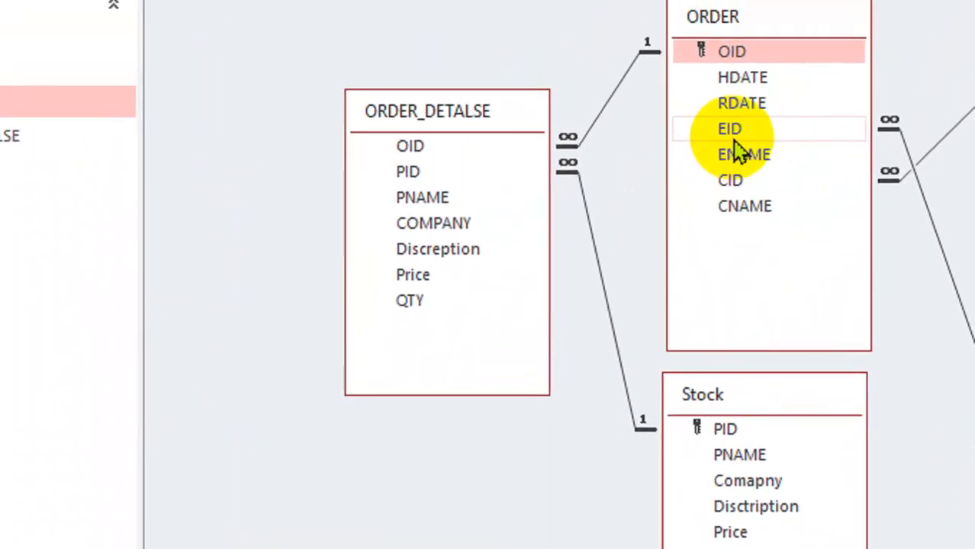
# Reopen the ORDER table's design from the diagram and set the CID field's lookup display control to Combo Box.
pyautogui.rightClick(763, 42)
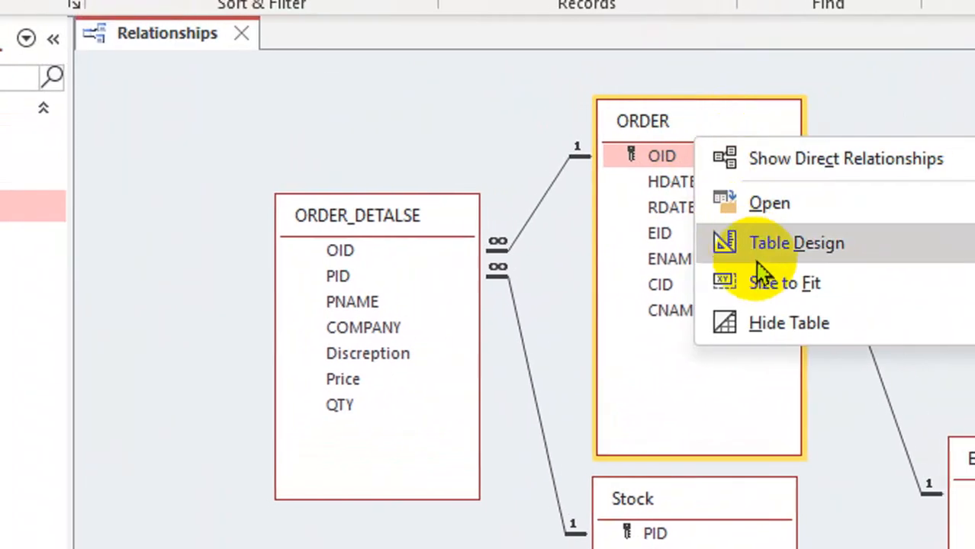
pyautogui.click(756, 259)
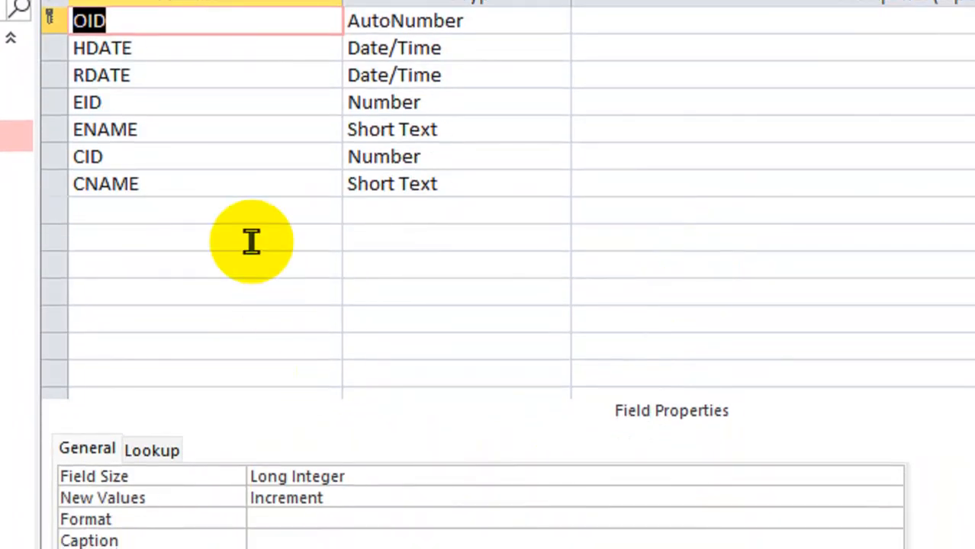
pyautogui.click(241, 168)
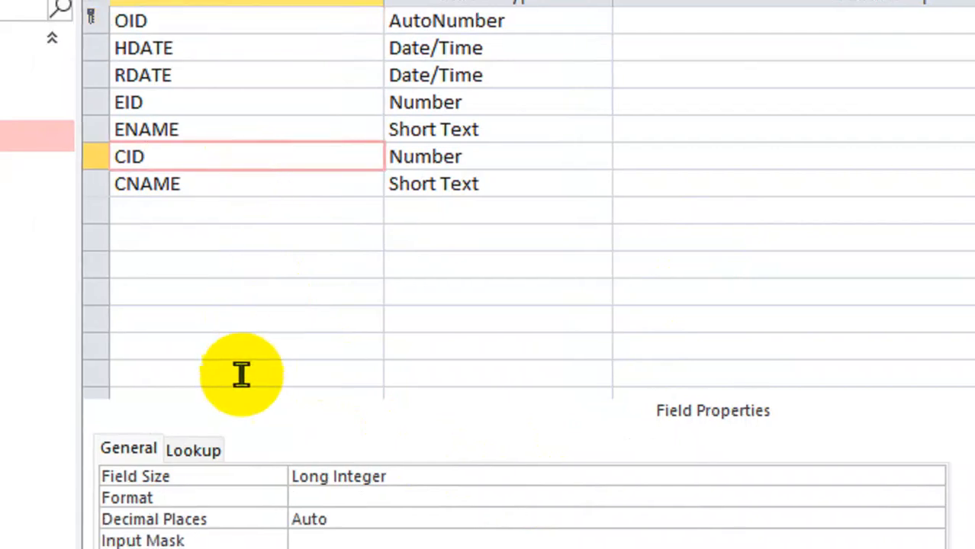
pyautogui.click(244, 419)
pyautogui.click(955, 444)
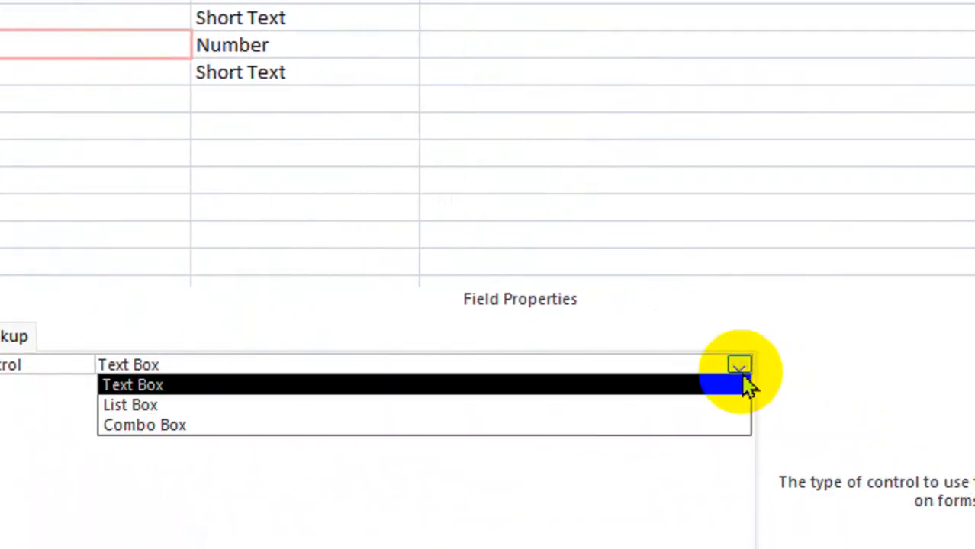
pyautogui.click(172, 425)
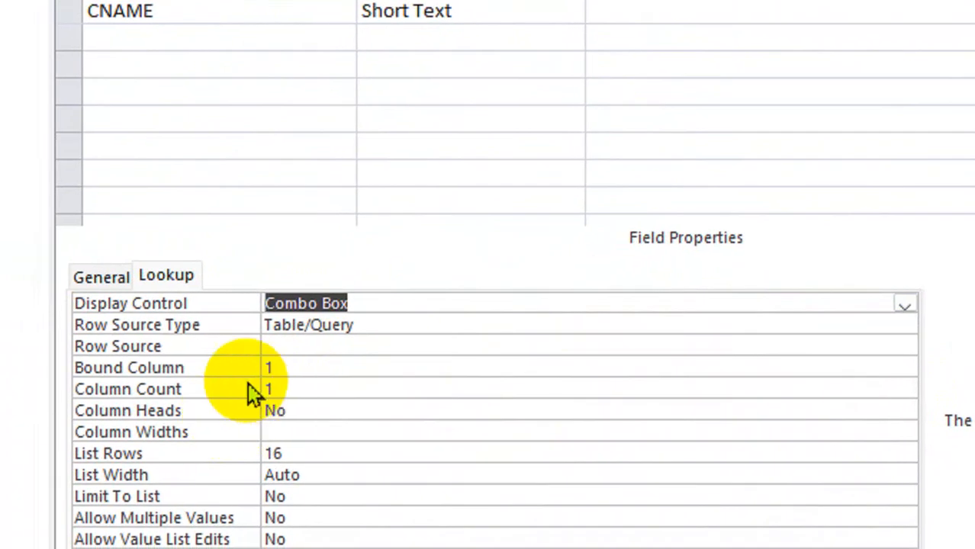
# Set the CID lookup's row source to a query on the Customer table returning CID and CNAME.
pyautogui.click(547, 345)
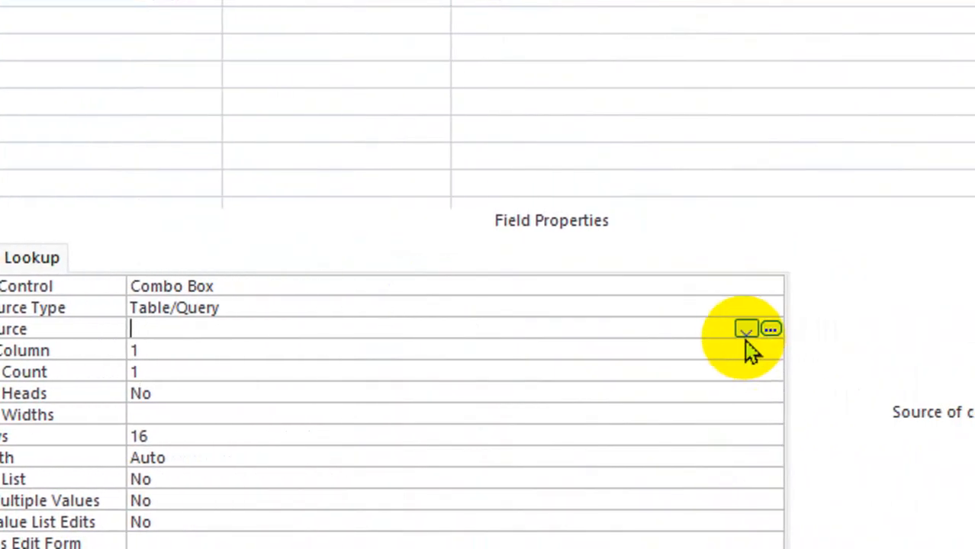
pyautogui.click(821, 330)
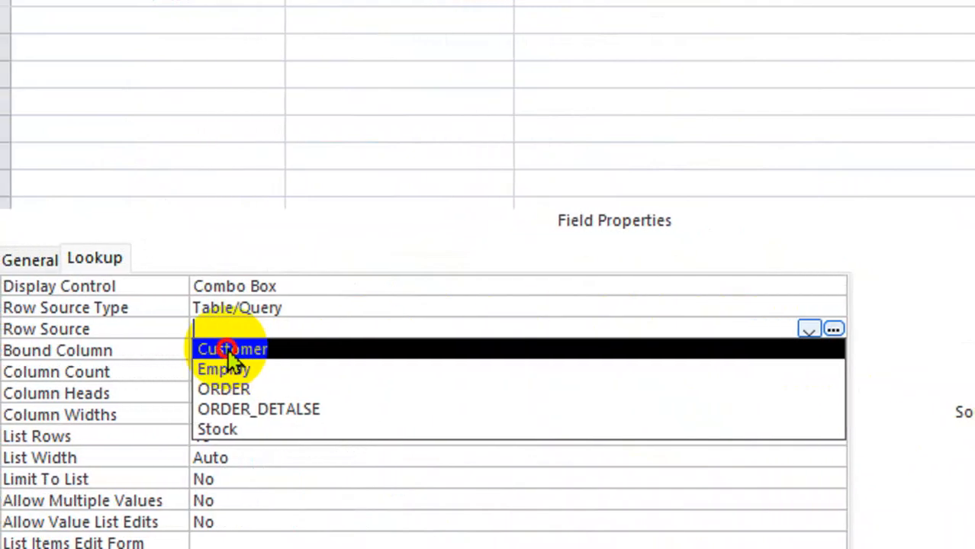
pyautogui.click(228, 349)
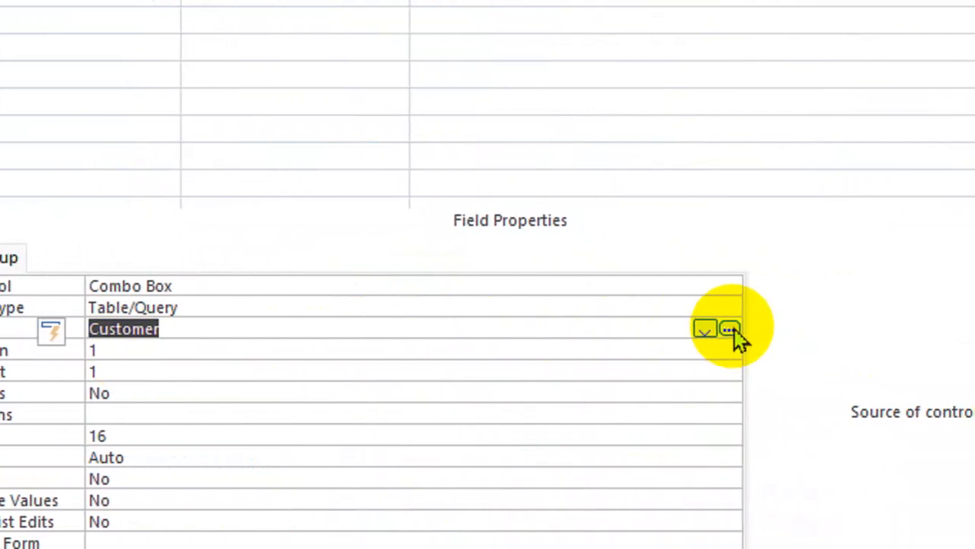
pyautogui.click(730, 330)
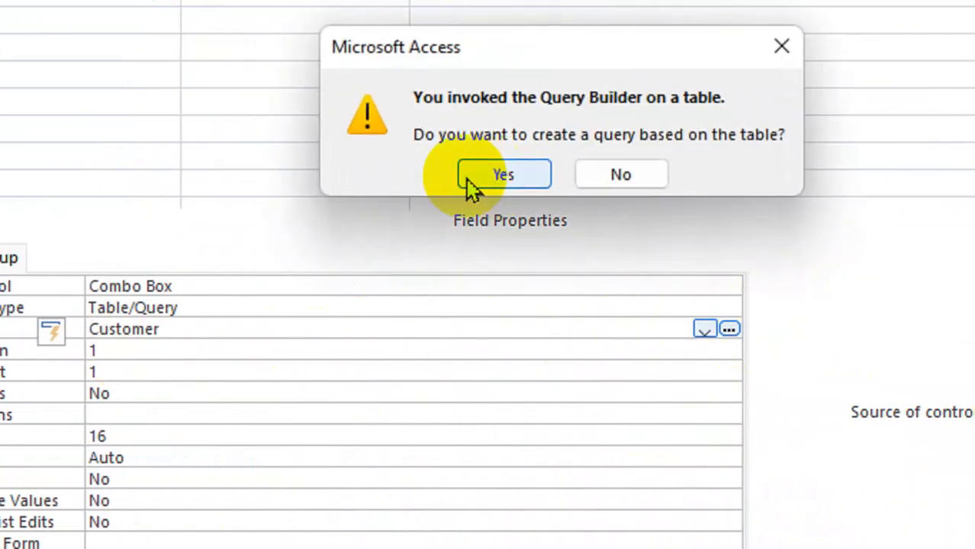
pyautogui.click(505, 175)
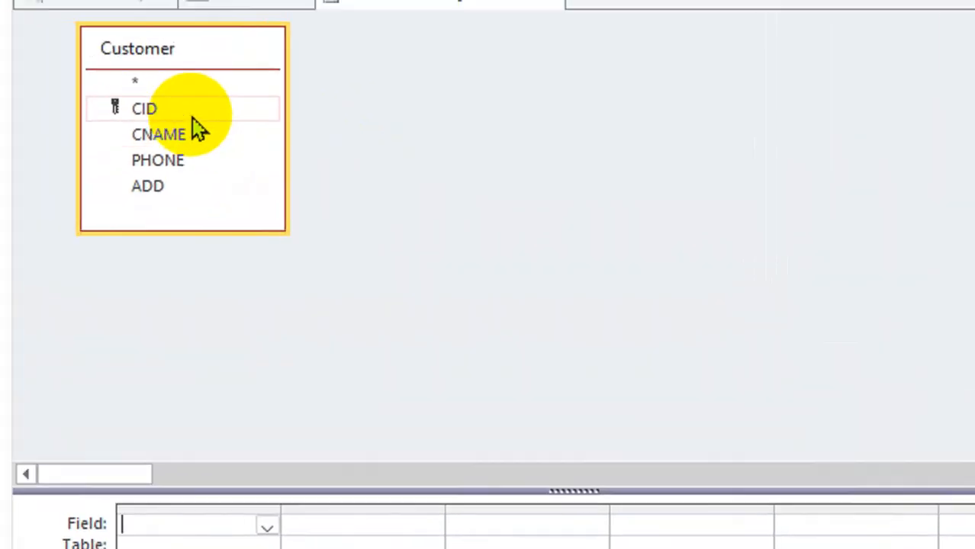
pyautogui.doubleClick(218, 136)
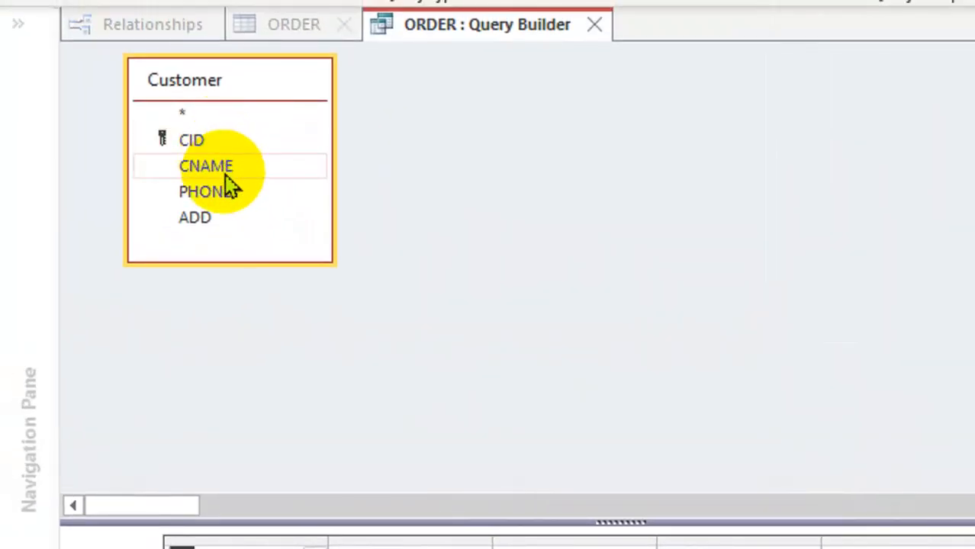
pyautogui.doubleClick(227, 176)
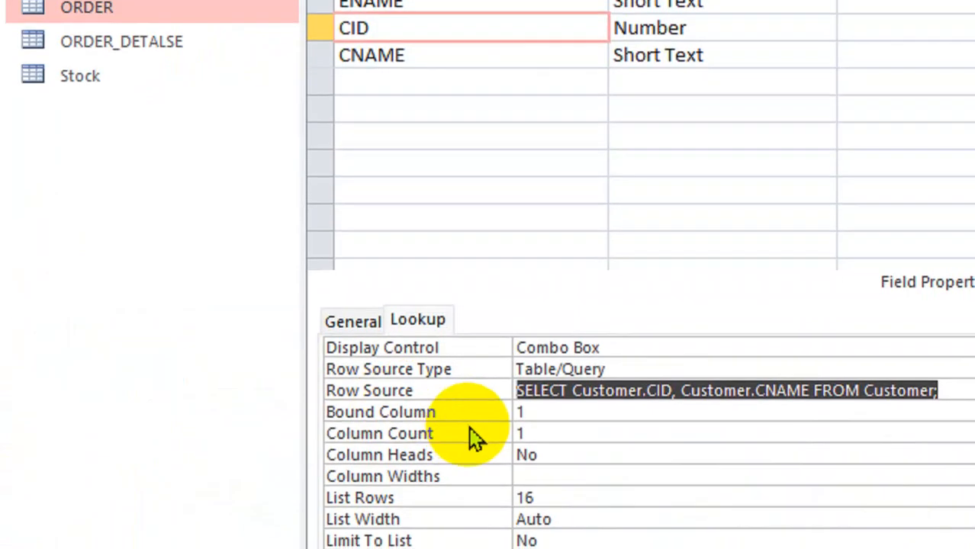
# Set the CID lookup to a column count of 2 with column heads set to Yes.
pyautogui.moveTo(600, 433); pyautogui.dragTo(459, 401)
pyautogui.write('2')
pyautogui.click(555, 433)
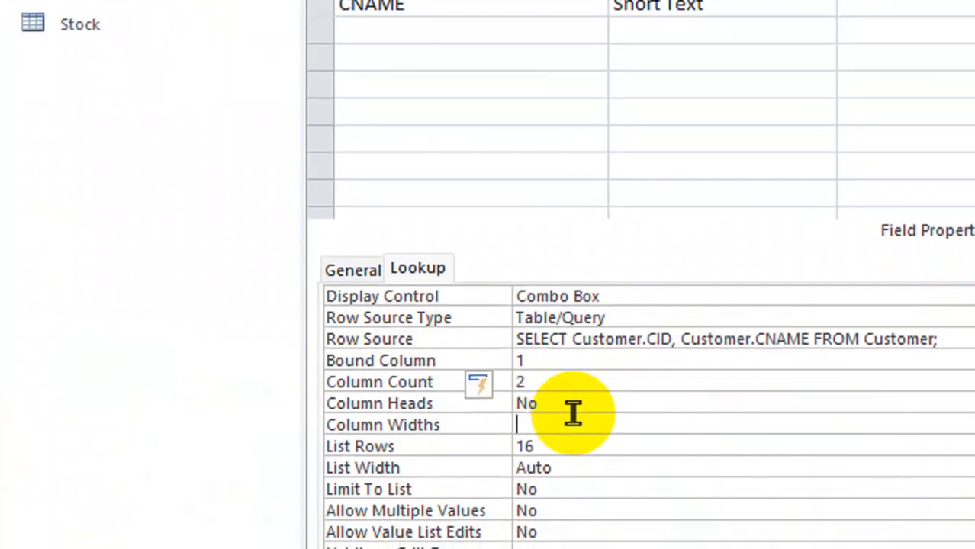
pyautogui.doubleClick(570, 403)
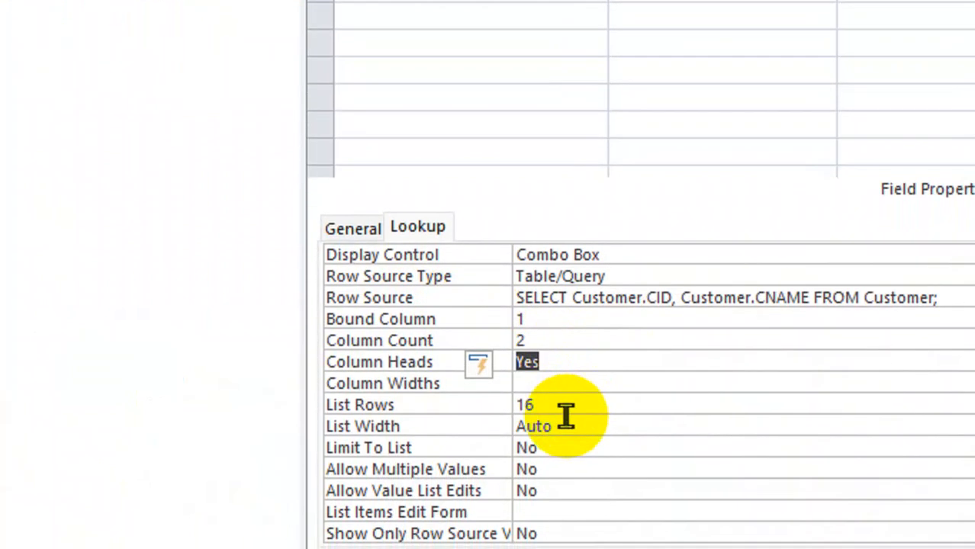
pyautogui.click(500, 468)
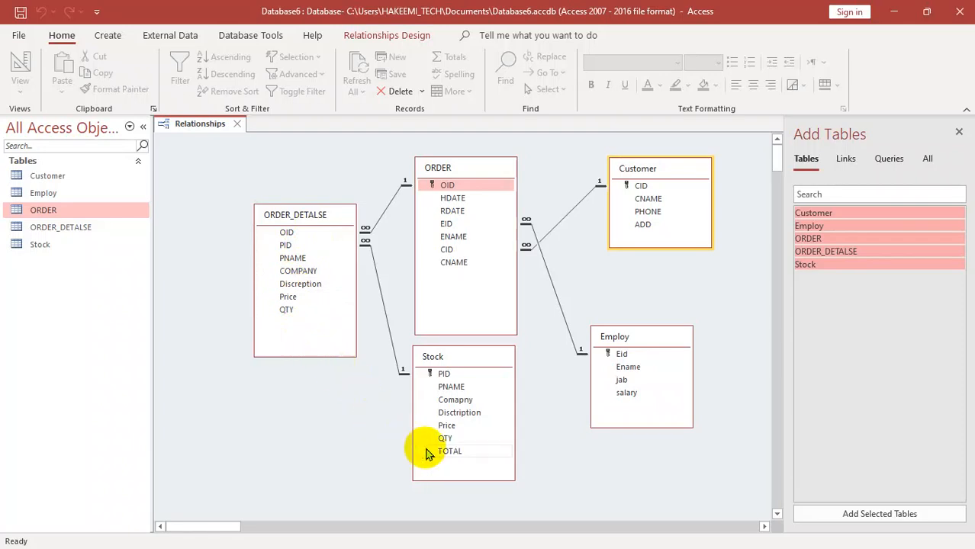
# Open the ORDER_DETALSE table's design from the diagram and set the OID field's lookup display control to Combo Box.
pyautogui.rightClick(303, 214)
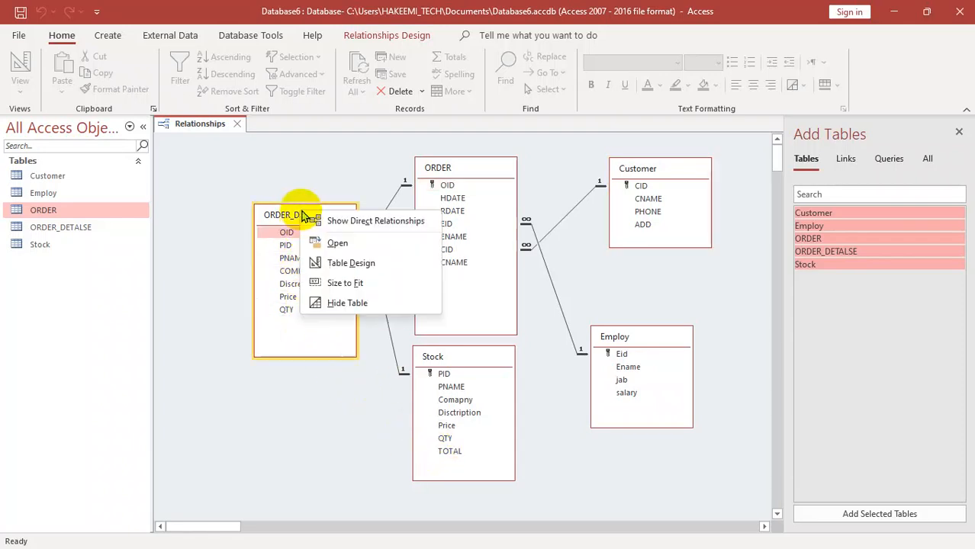
pyautogui.click(340, 261)
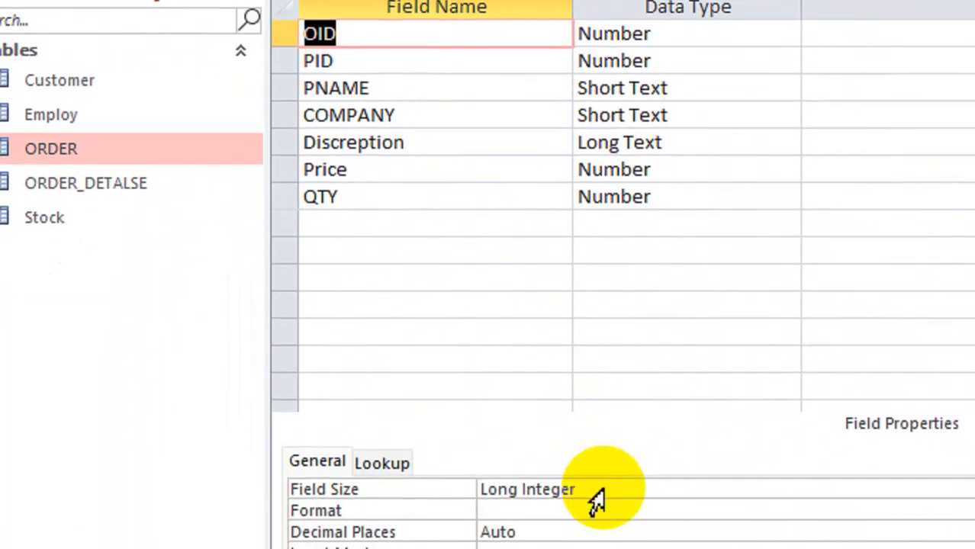
pyautogui.click(381, 463)
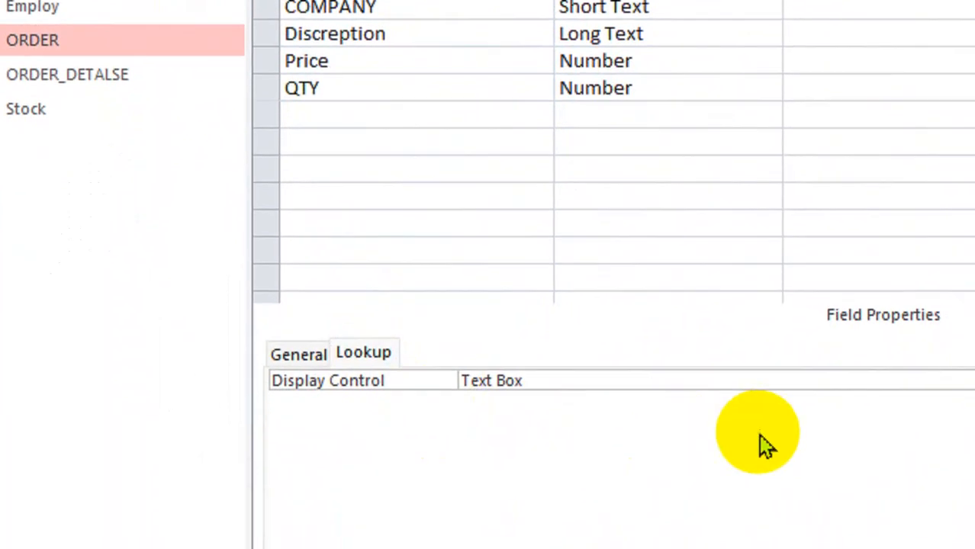
pyautogui.click(900, 379)
pyautogui.click(807, 380)
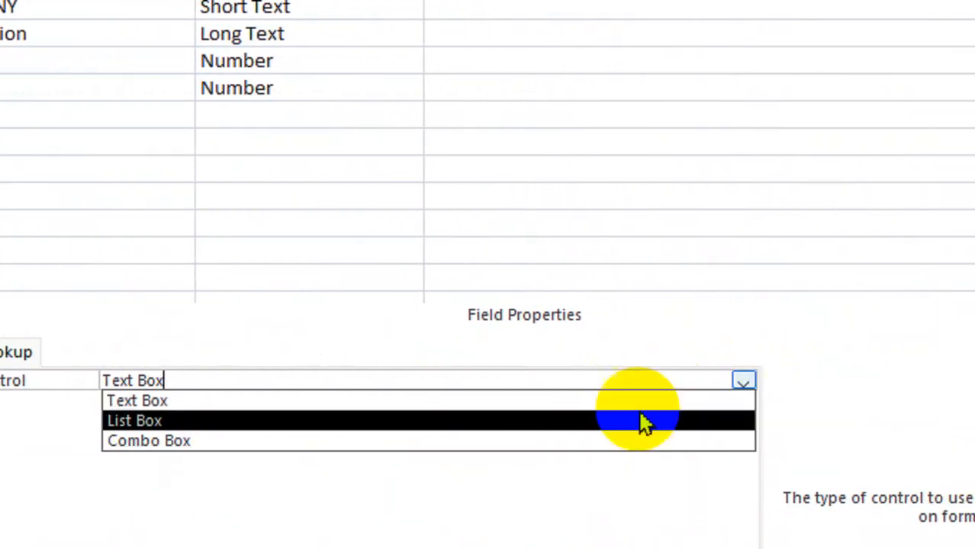
pyautogui.click(168, 442)
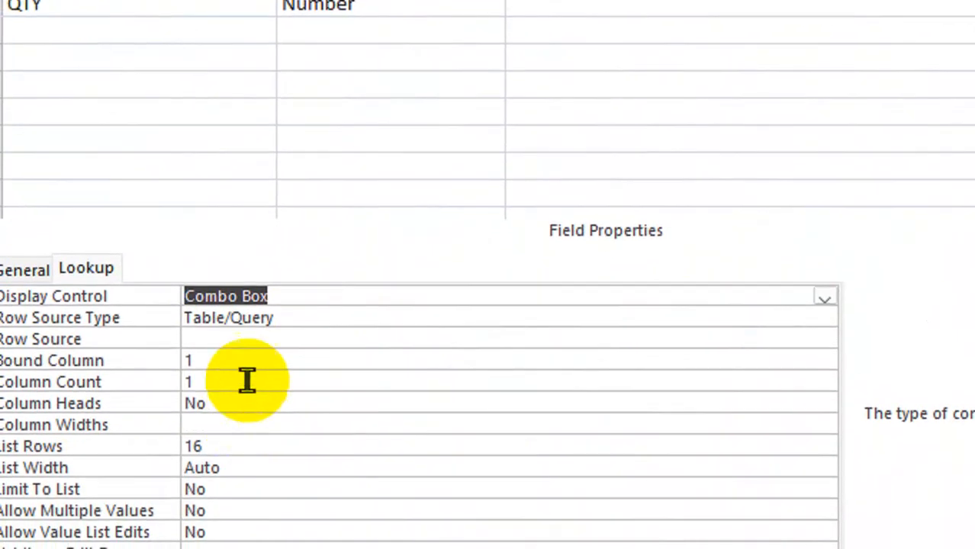
# Set the OID lookup's row source to a query on the ORDER table returning OID, HDATE and RDATE.
pyautogui.click(268, 341)
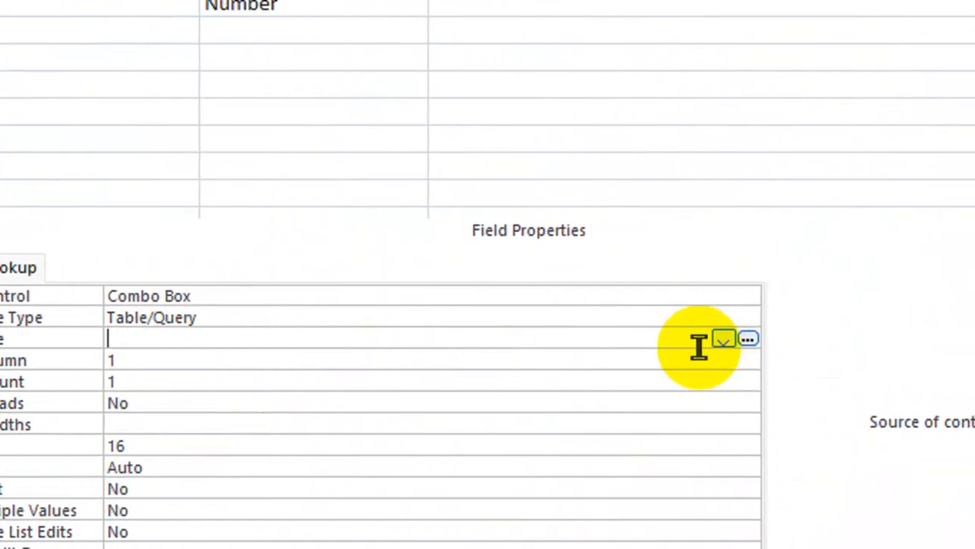
pyautogui.click(725, 340)
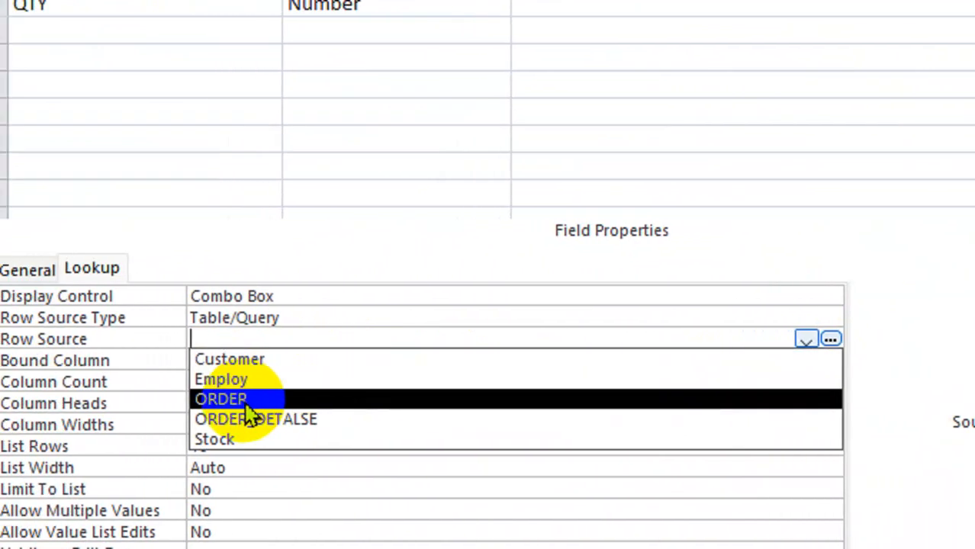
pyautogui.click(246, 400)
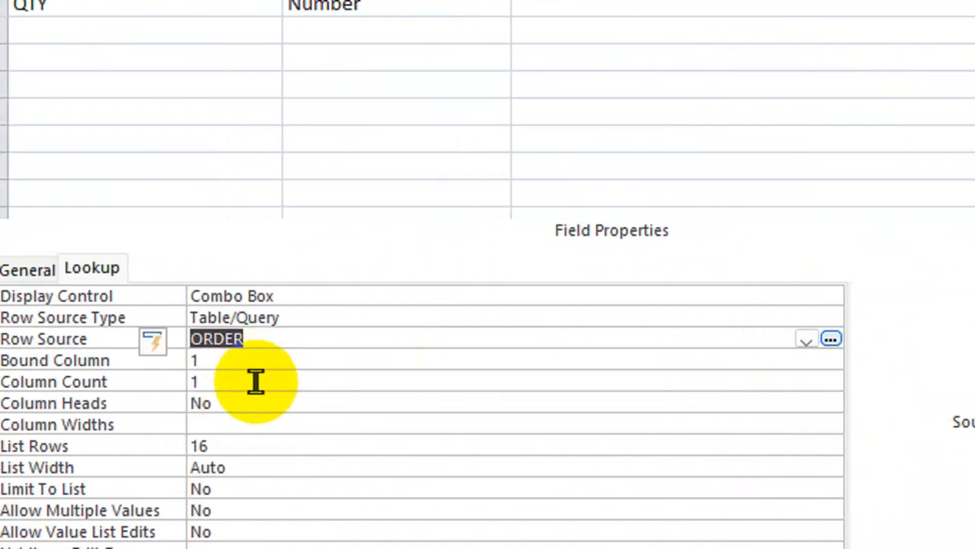
pyautogui.click(807, 341)
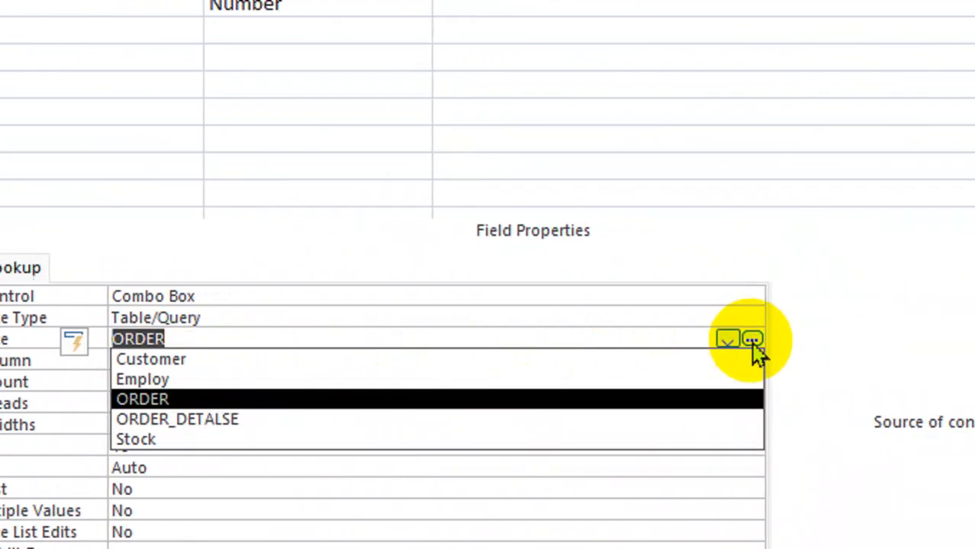
pyautogui.click(753, 341)
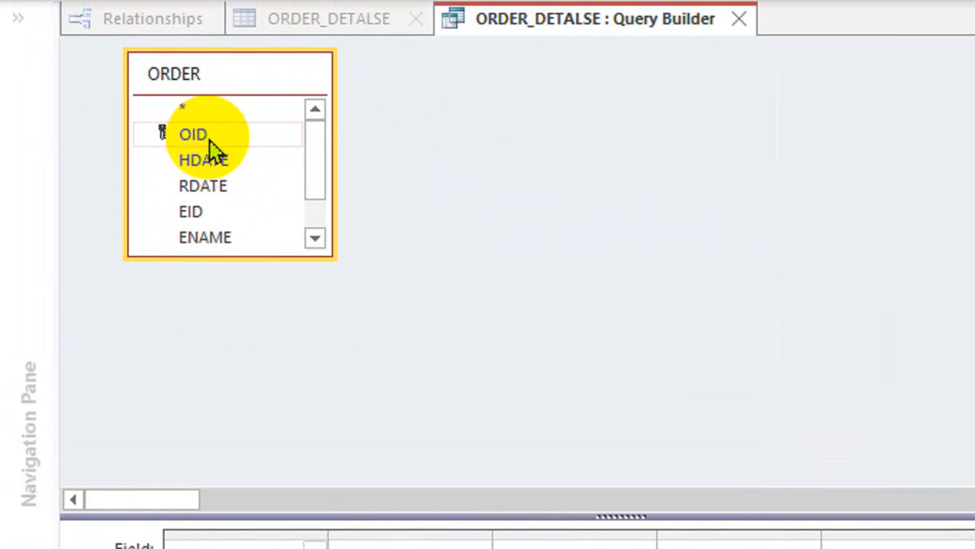
pyautogui.doubleClick(200, 135)
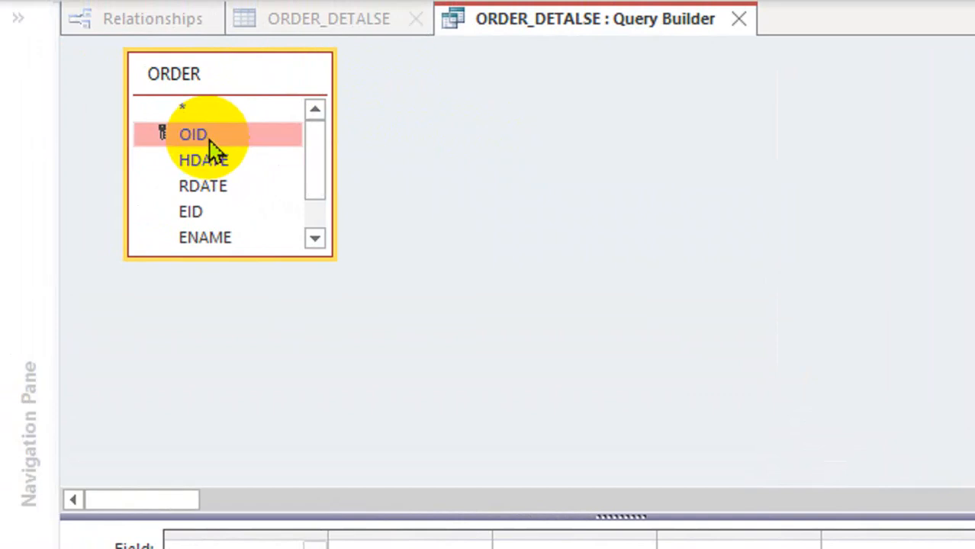
pyautogui.doubleClick(217, 166)
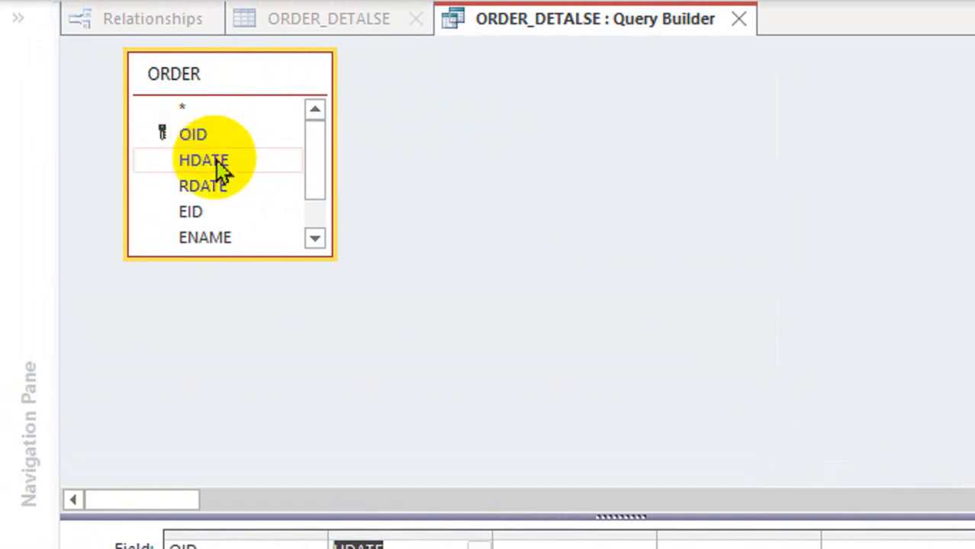
pyautogui.doubleClick(222, 189)
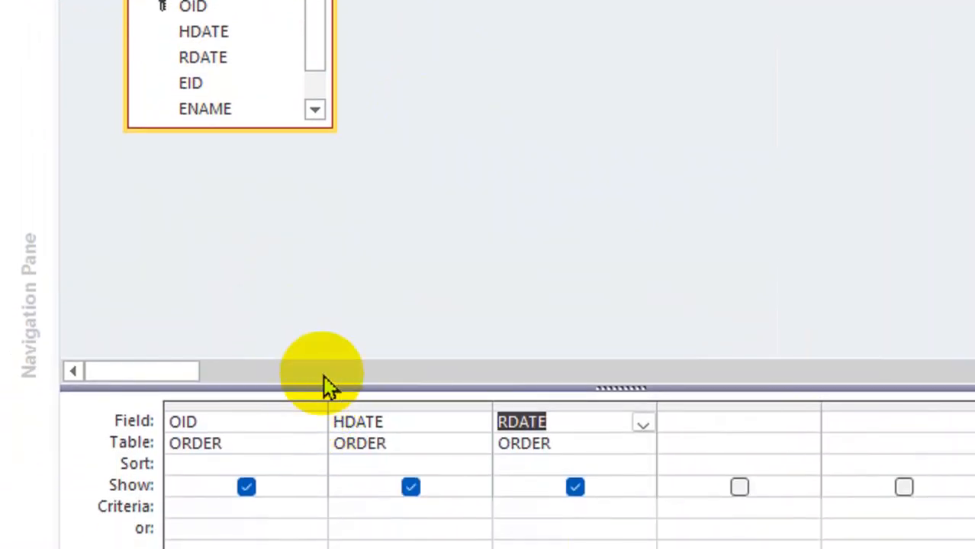
pyautogui.hotkey('ctrl', 'w')
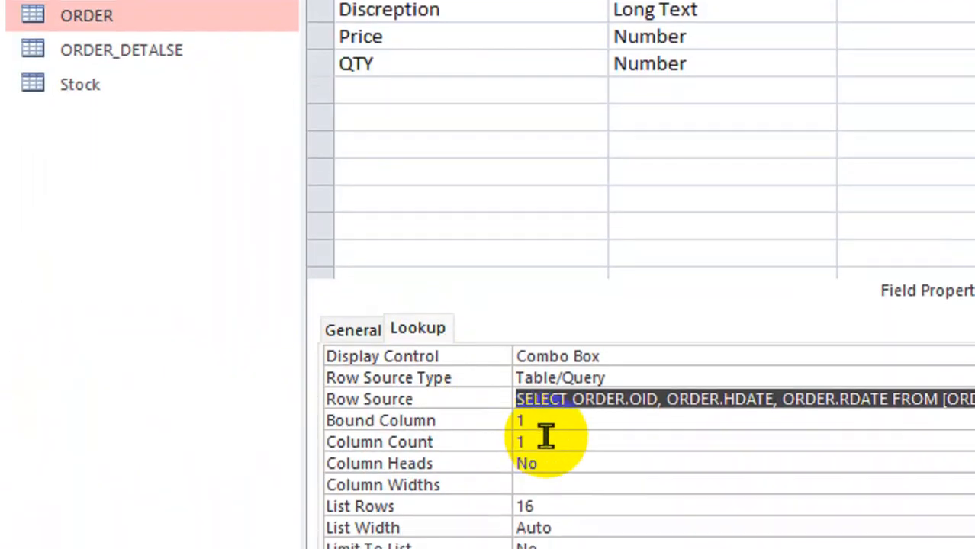
# Set the OID lookup to a column count of 3, column heads Yes and list width 3.
pyautogui.moveTo(537, 418); pyautogui.dragTo(497, 415)
pyautogui.write('3')
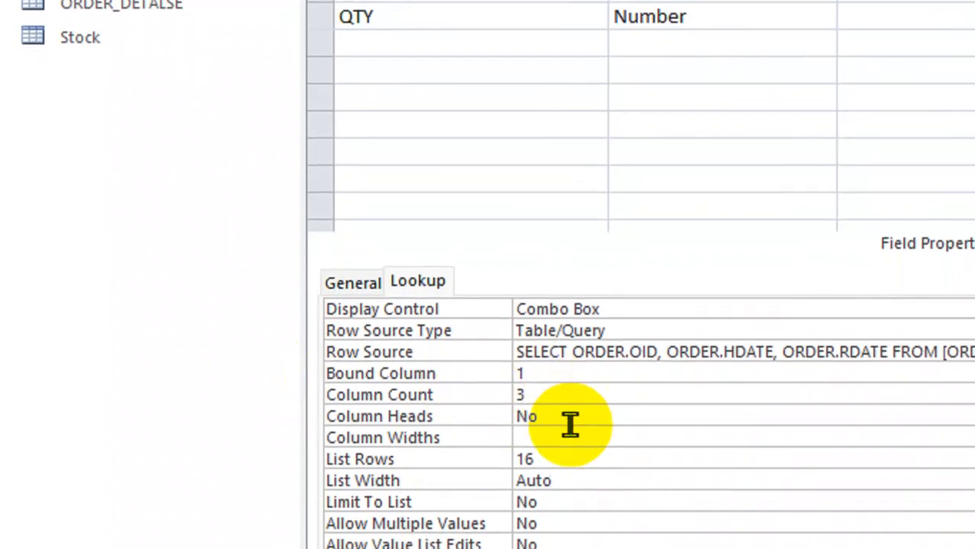
pyautogui.click(569, 422)
pyautogui.doubleClick(602, 412)
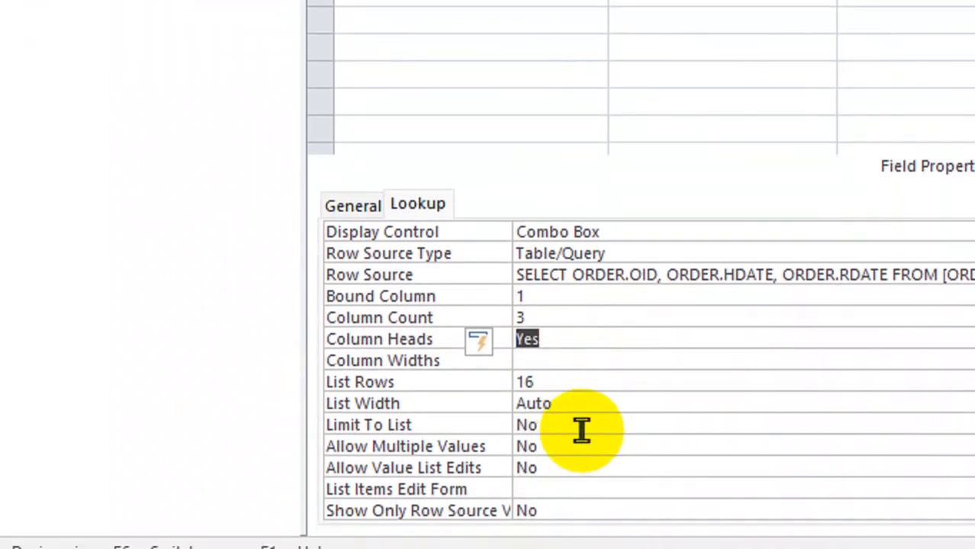
pyautogui.doubleClick(584, 403)
pyautogui.write('3')
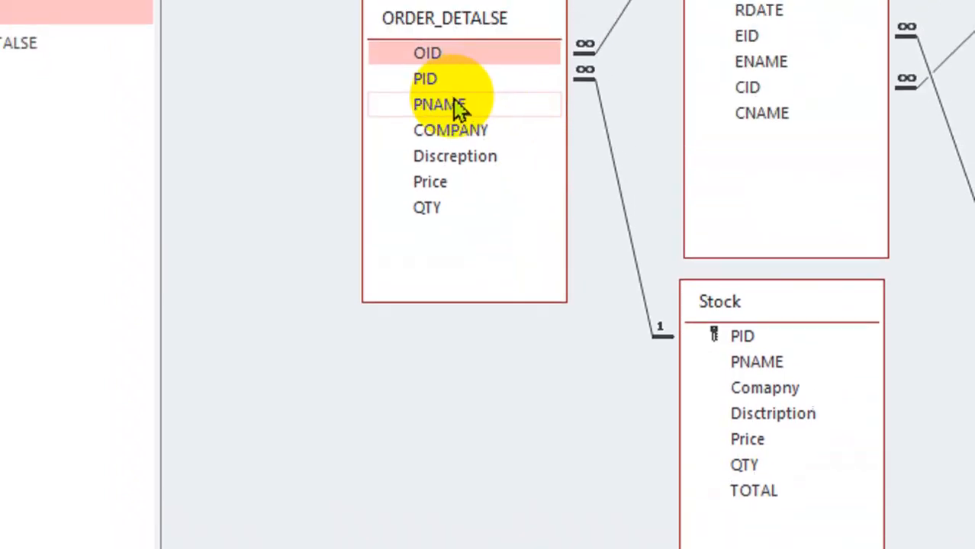
# Reopen the ORDER_DETALSE table's design and make the PID field's lookup a Combo Box with the Stock table as row source.
pyautogui.rightClick(482, 70)
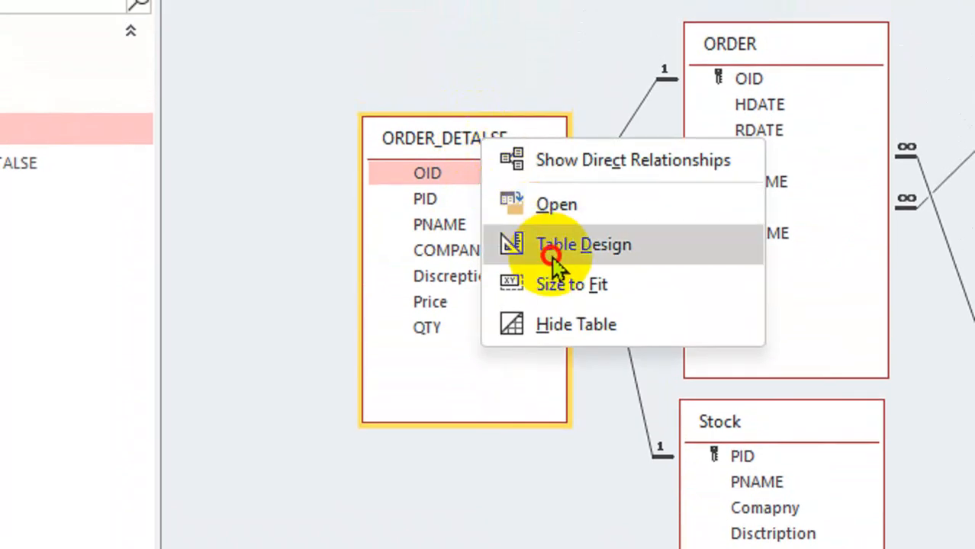
pyautogui.click(553, 185)
pyautogui.click(255, 44)
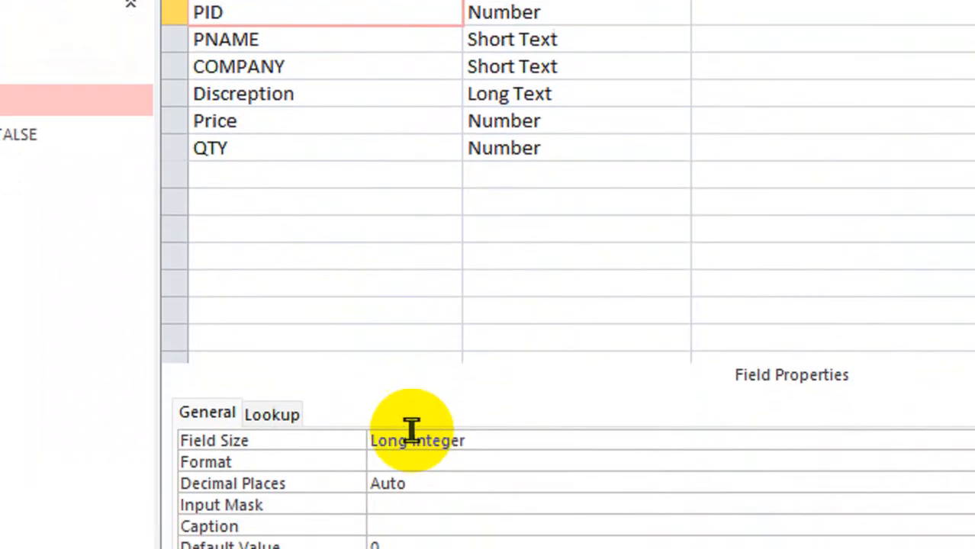
pyautogui.click(278, 414)
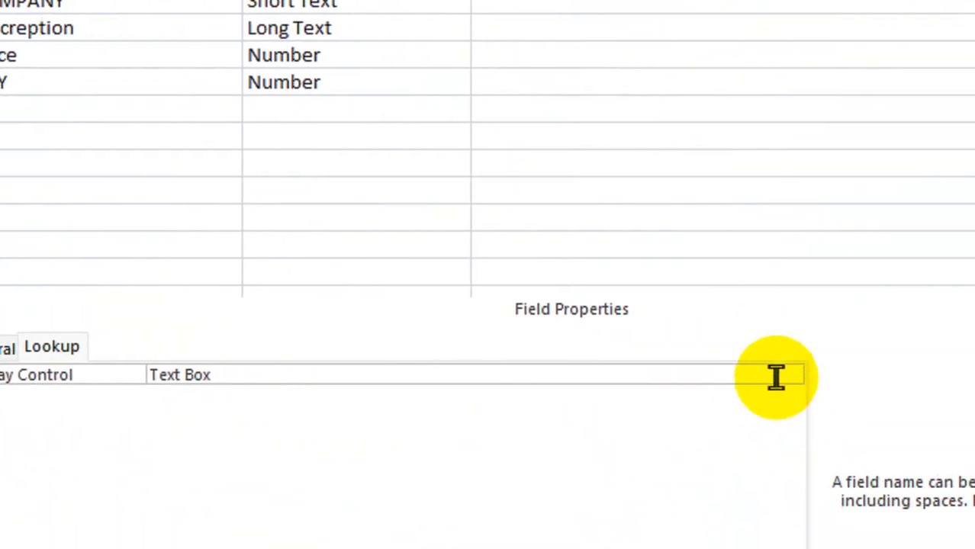
pyautogui.click(745, 379)
pyautogui.click(231, 433)
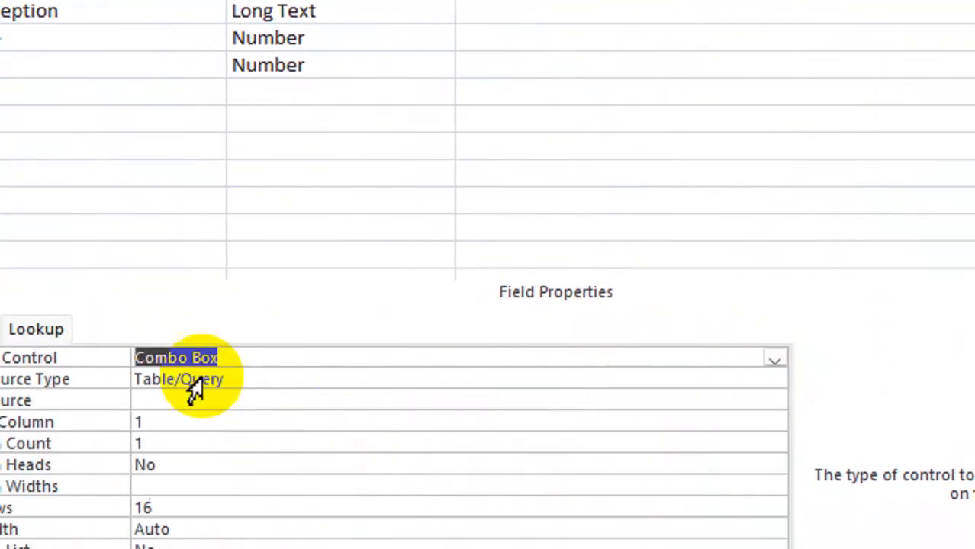
pyautogui.click(271, 400)
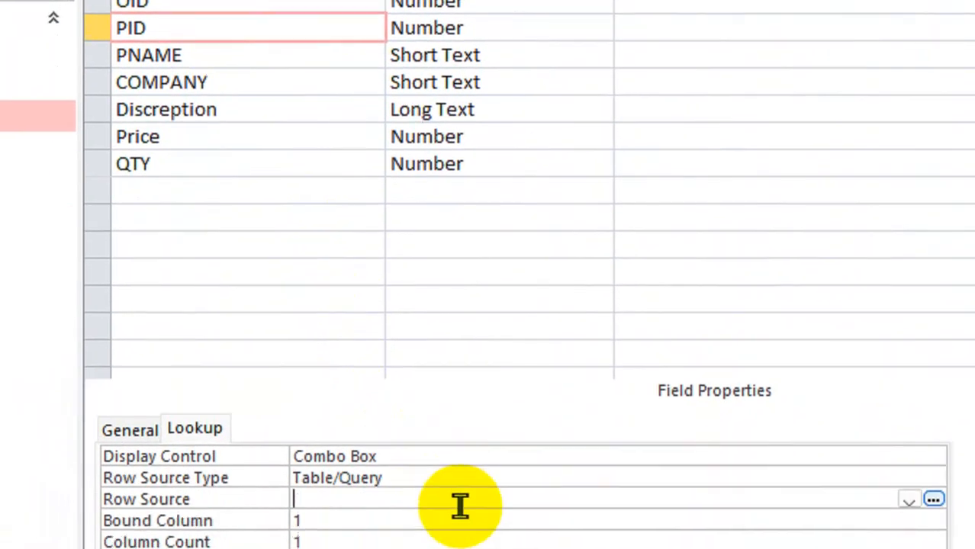
pyautogui.click(909, 367)
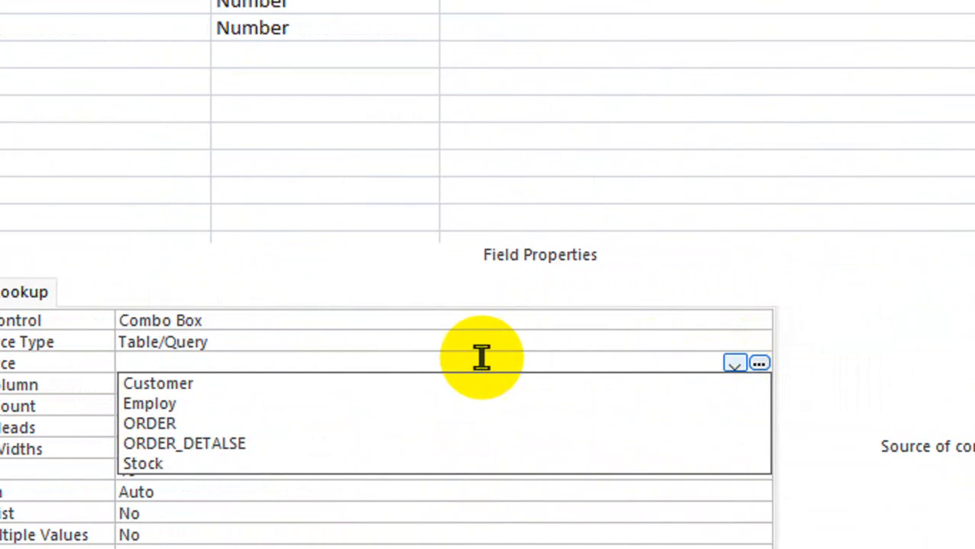
pyautogui.click(164, 465)
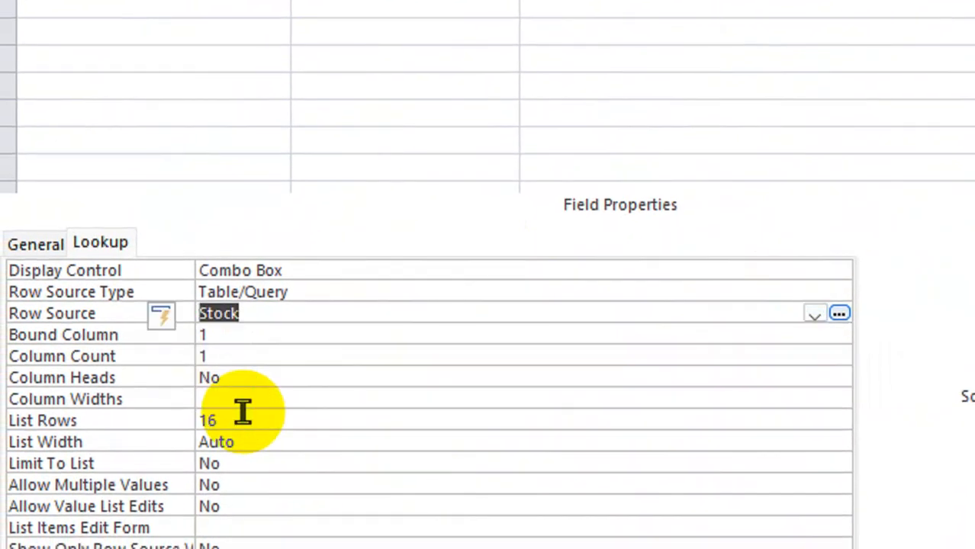
# Set the PID lookup to a column count of 2, column heads Yes and list width 2, and close the table design.
pyautogui.click(246, 357)
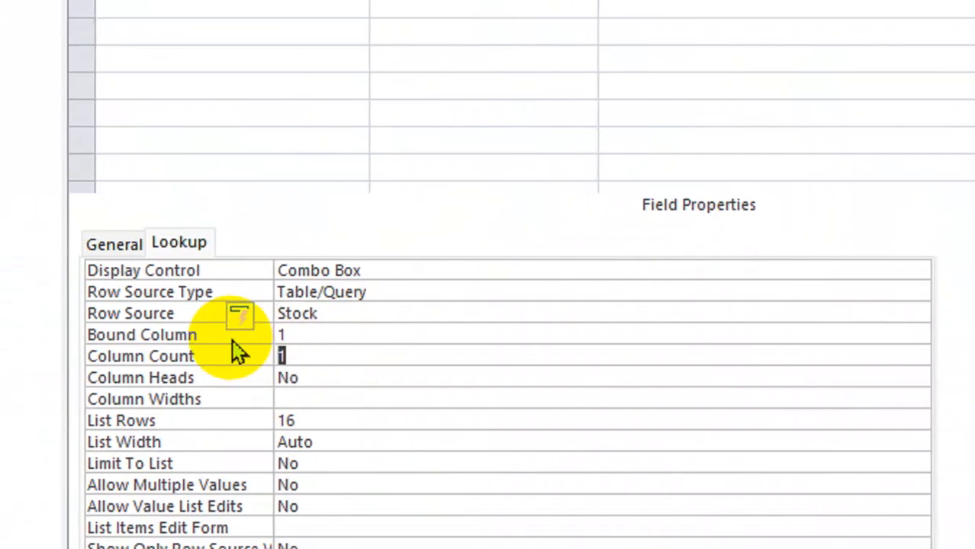
pyautogui.write('2')
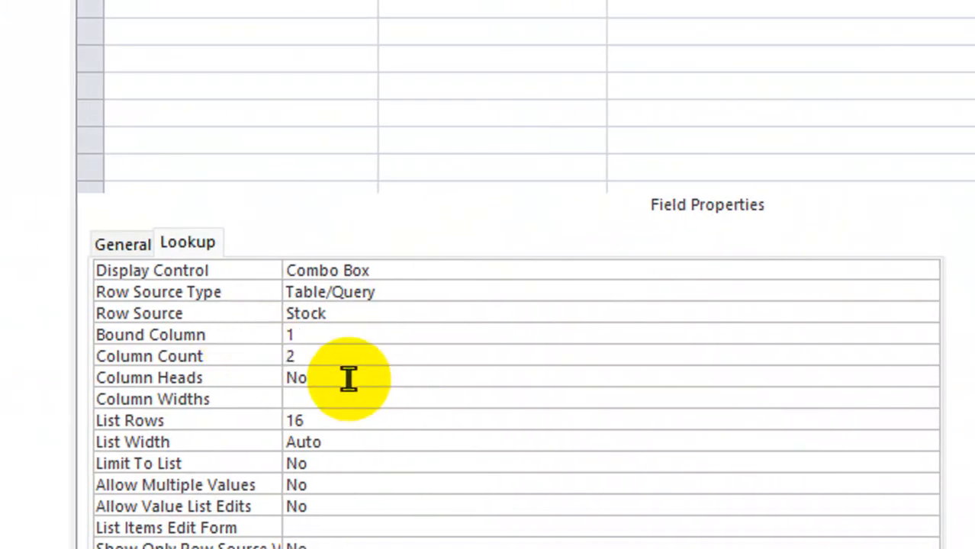
pyautogui.click(294, 378)
pyautogui.click(338, 379)
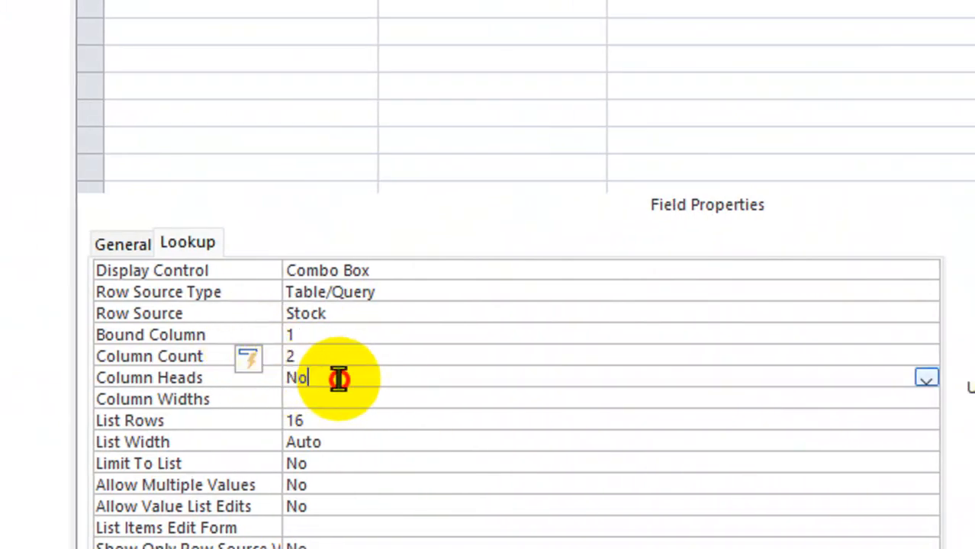
pyautogui.doubleClick(338, 379)
pyautogui.click(252, 436)
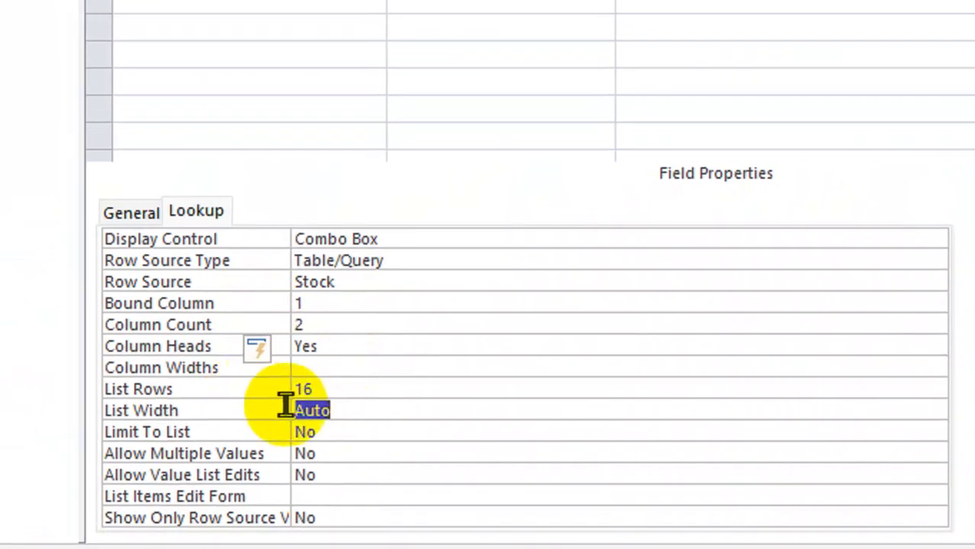
pyautogui.write('2')
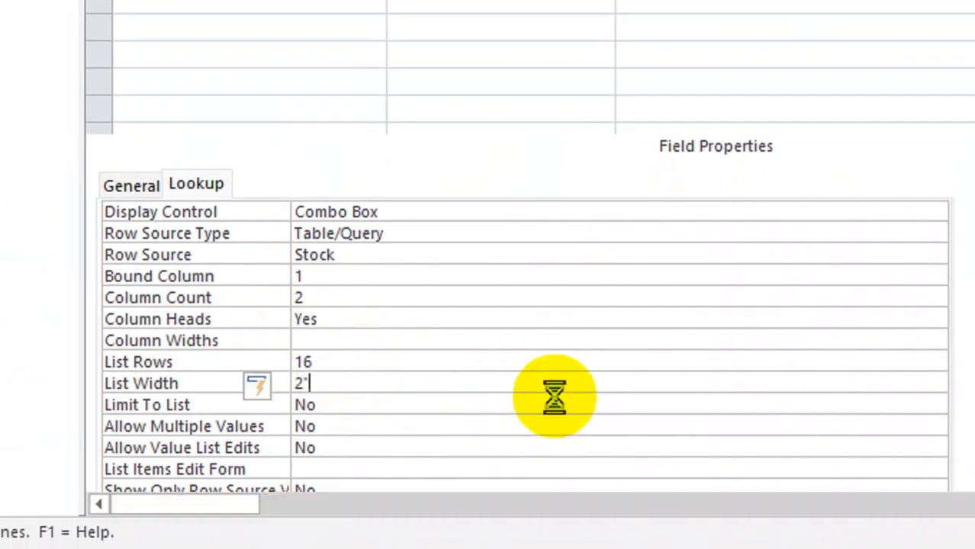
pyautogui.hotkey('ctrl', 'w')
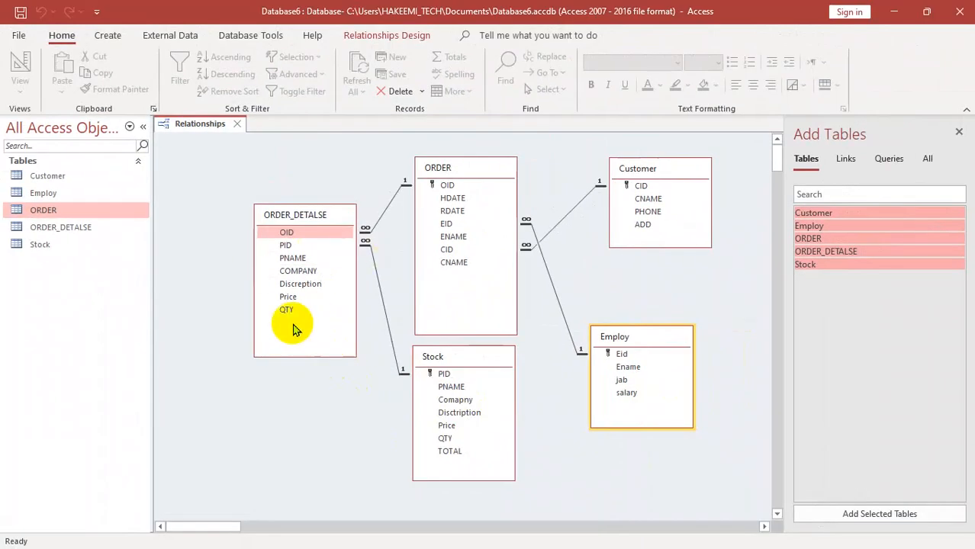
# Close the relationships layout and start a new record in the ORDER table with HDATE 4/2/2025.
pyautogui.hotkey('ctrl', 'w')
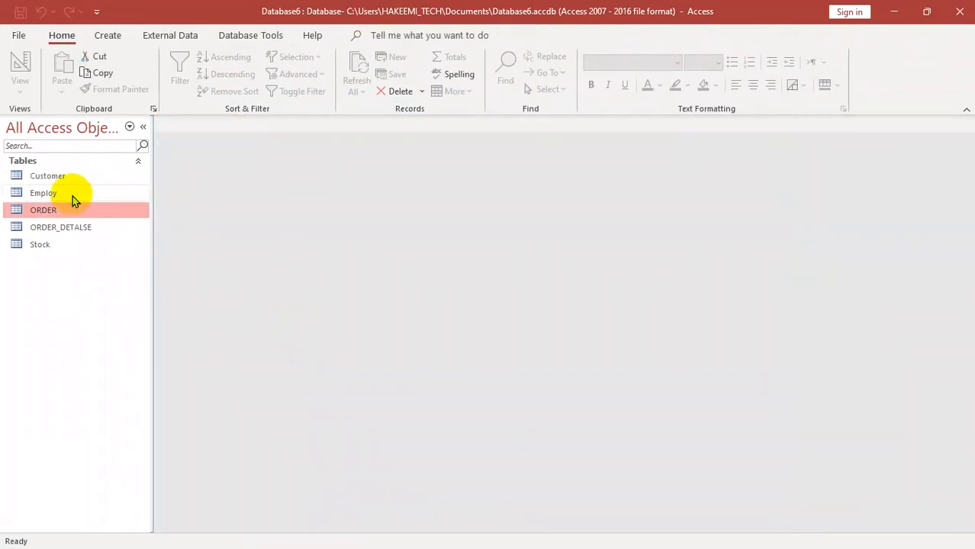
pyautogui.doubleClick(51, 211)
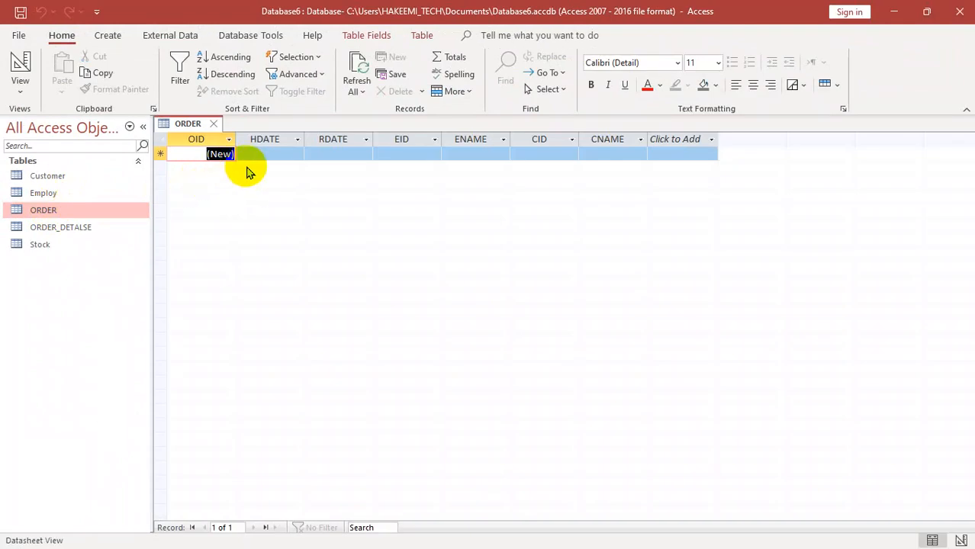
pyautogui.press('Tab')
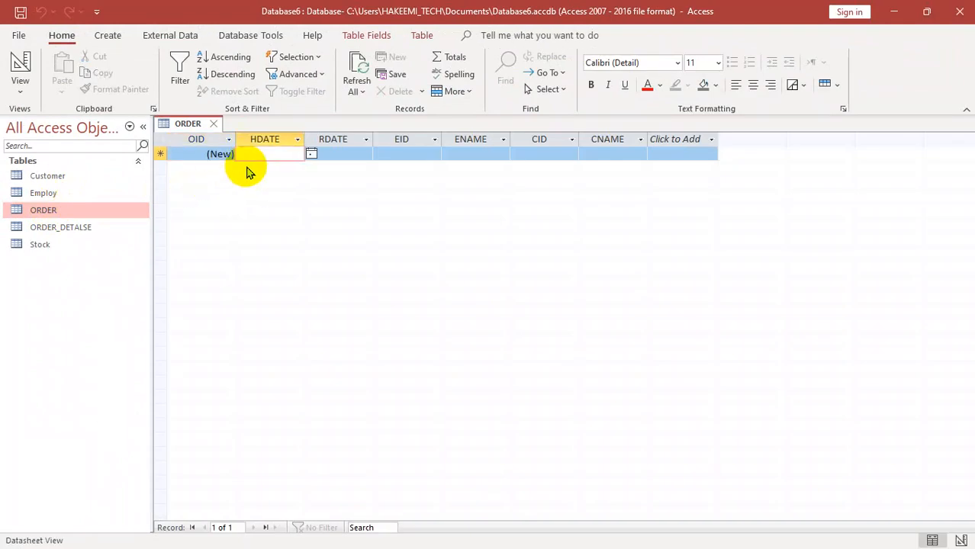
pyautogui.write('4/2/29')
pyautogui.press('BackSpace')
pyautogui.write('025')
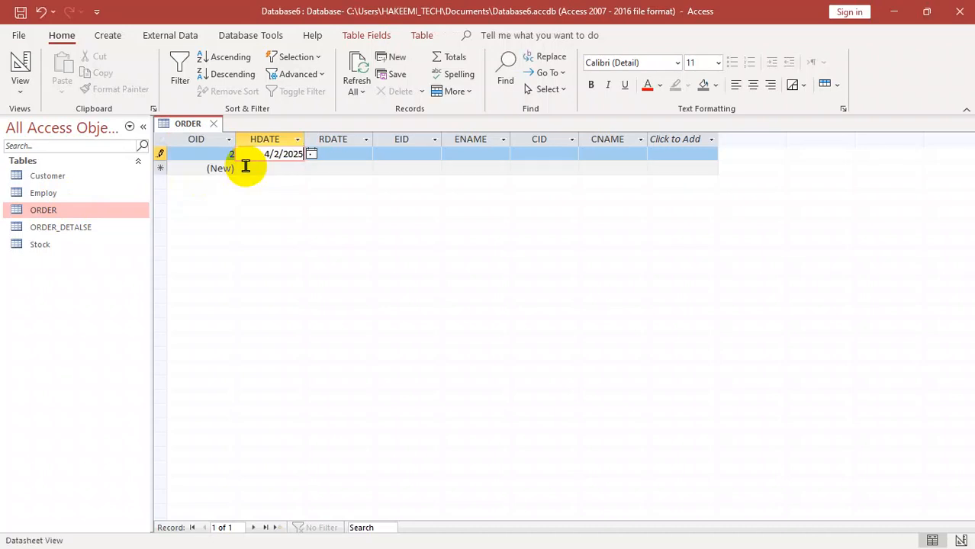
pyautogui.press('Tab')
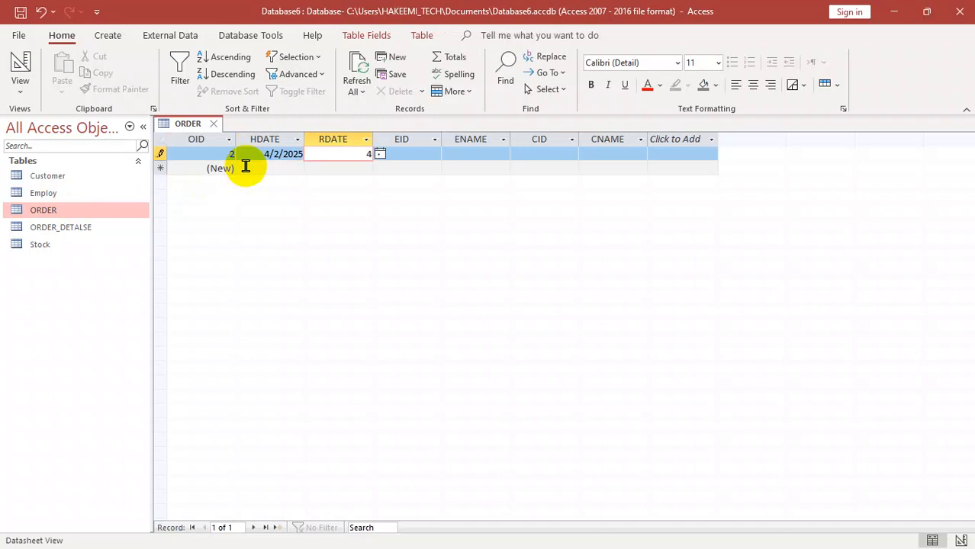
# Set the new order's RDATE to 4/4/2025.
pyautogui.write('4/42/2025')
pyautogui.press('Tab')
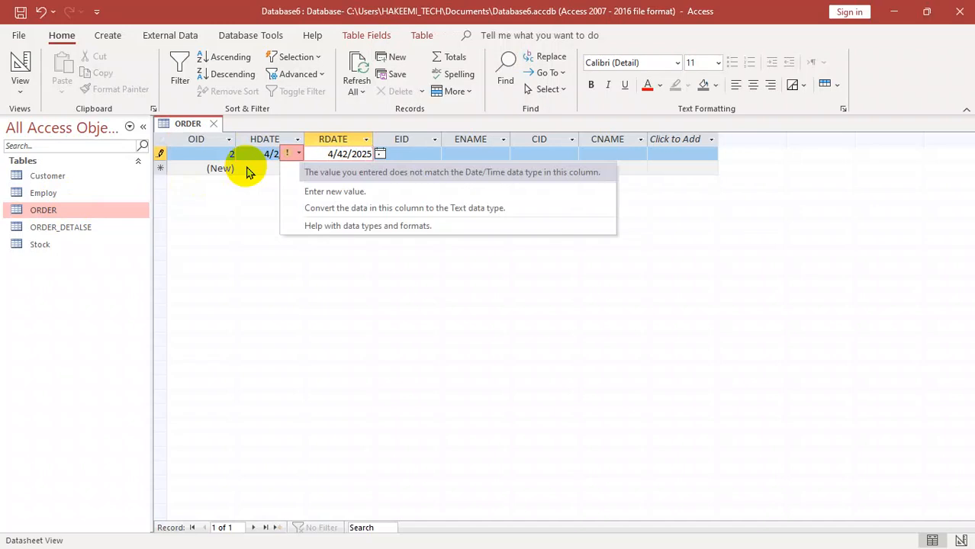
pyautogui.click(349, 154)
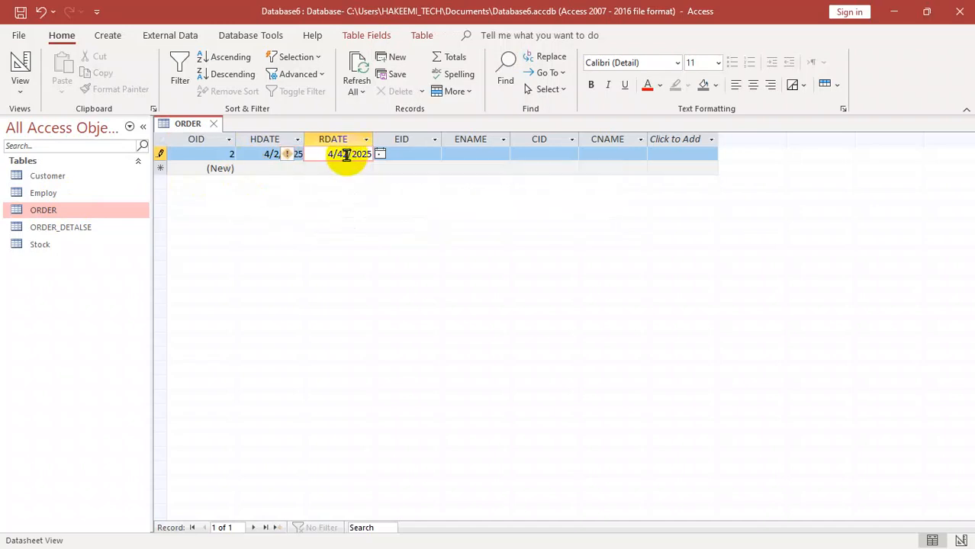
pyautogui.press('BackSpace')
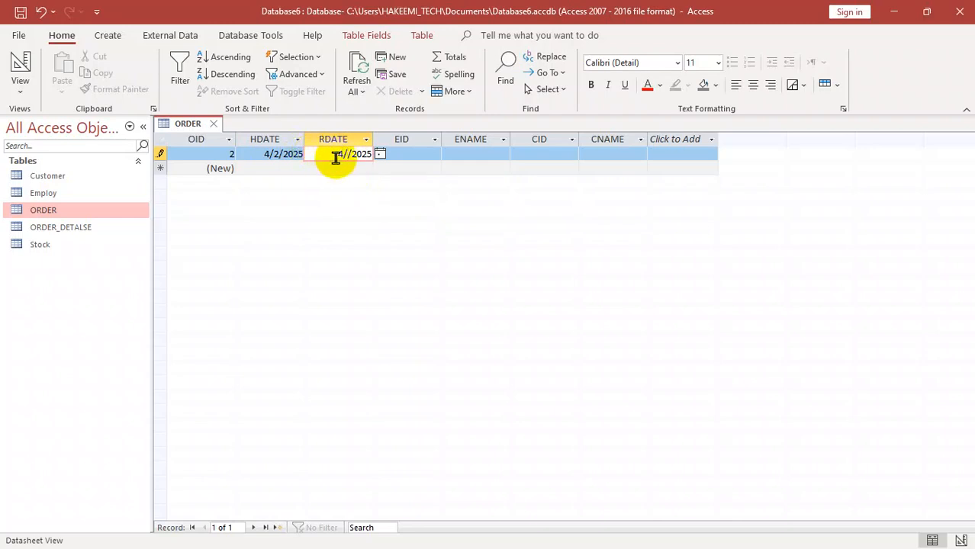
pyautogui.press('Tab')
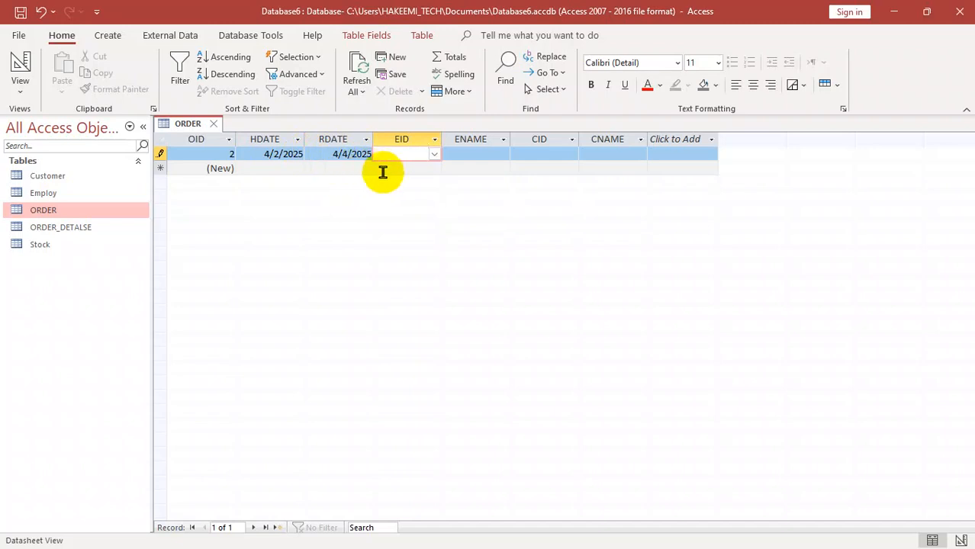
# Choose EID 4 from the order's employee lookup and enter the matching employee's name in ENAME.
pyautogui.click(434, 155)
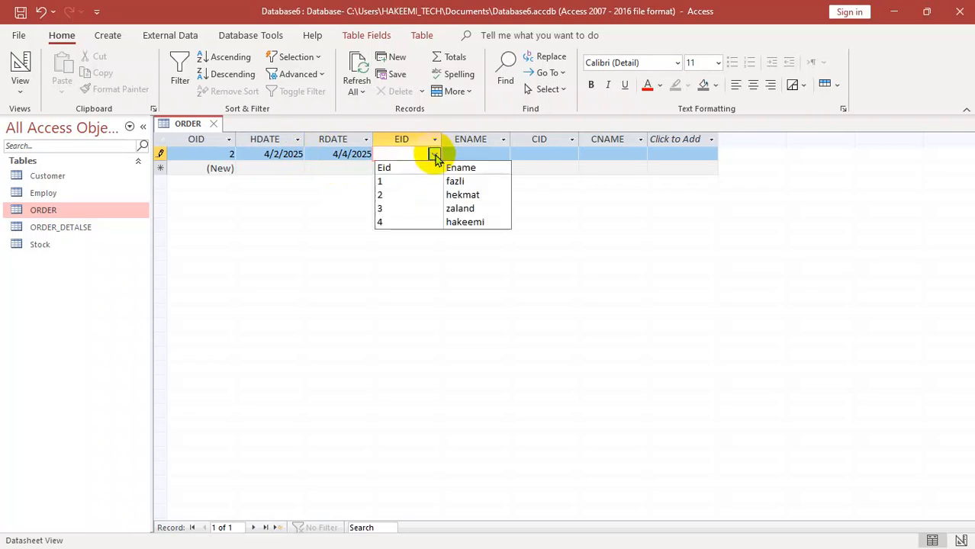
pyautogui.click(443, 222)
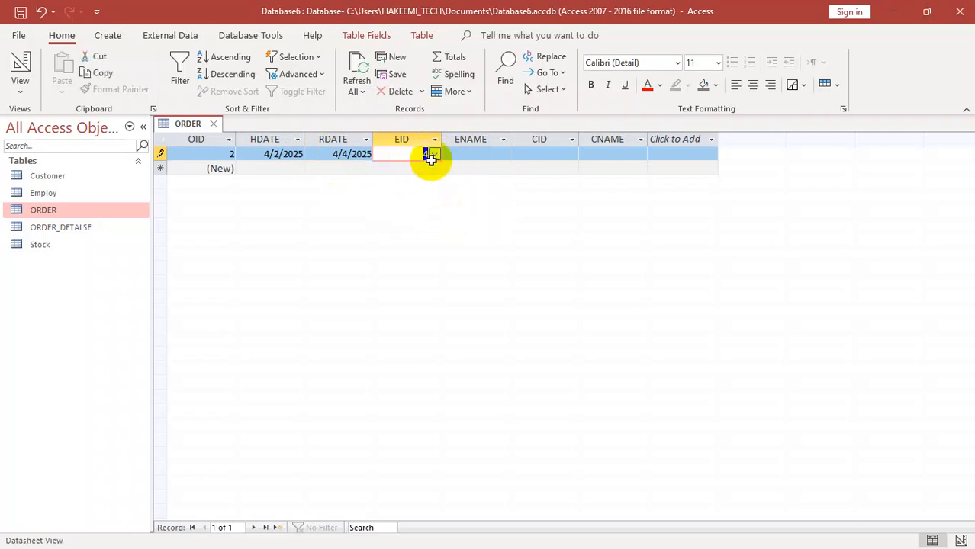
pyautogui.click(480, 155)
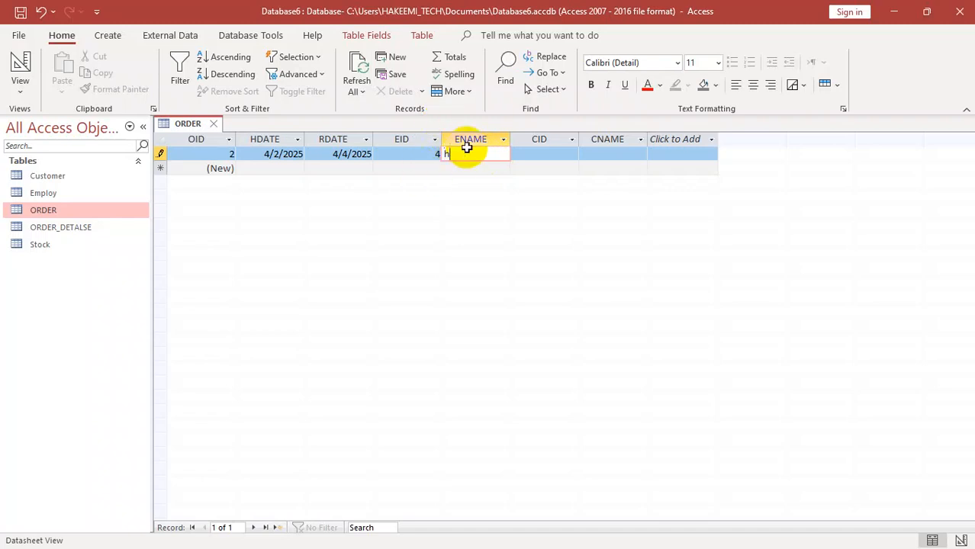
pyautogui.press('Tab')
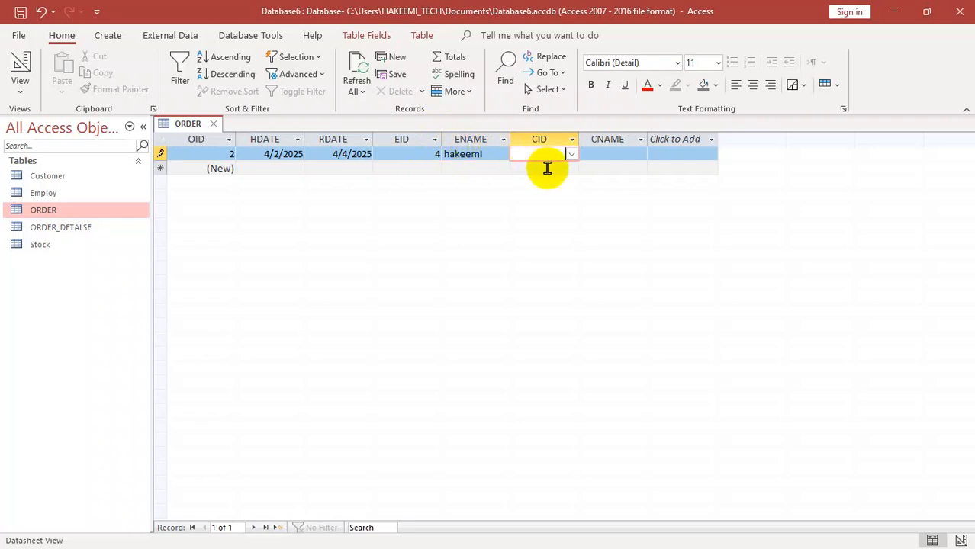
# Choose CID 1 from the customer lookup, enter the matching customer's name in CNAME and finish the order record.
pyautogui.click(570, 156)
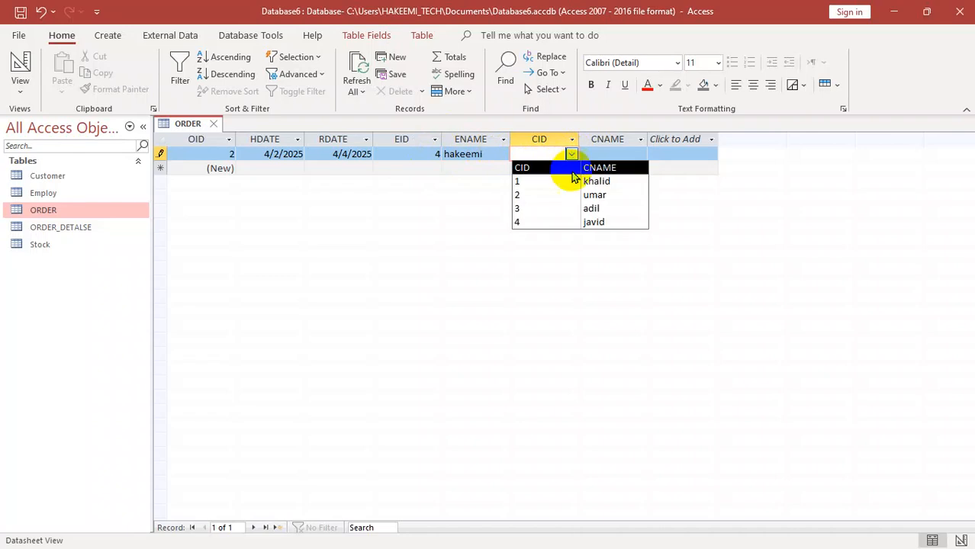
pyautogui.click(593, 183)
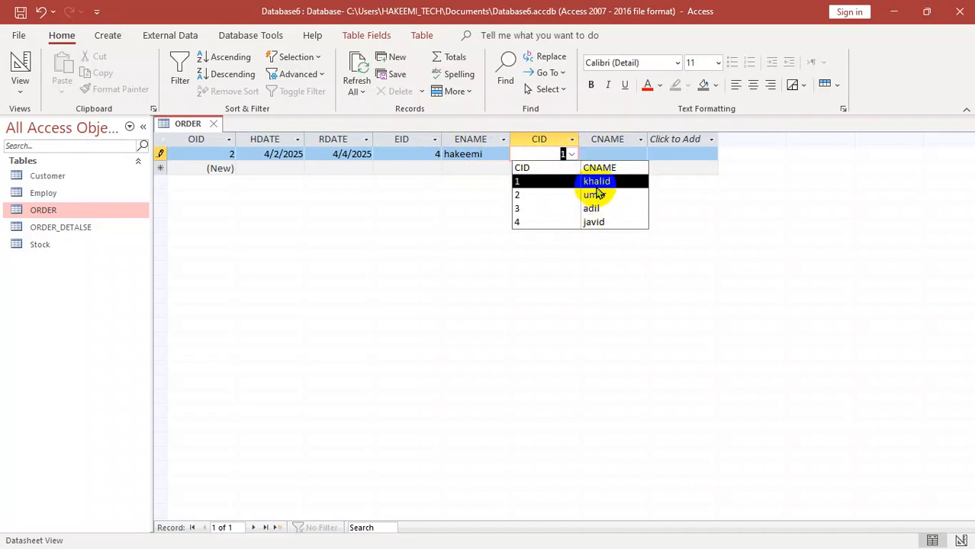
pyautogui.click(601, 155)
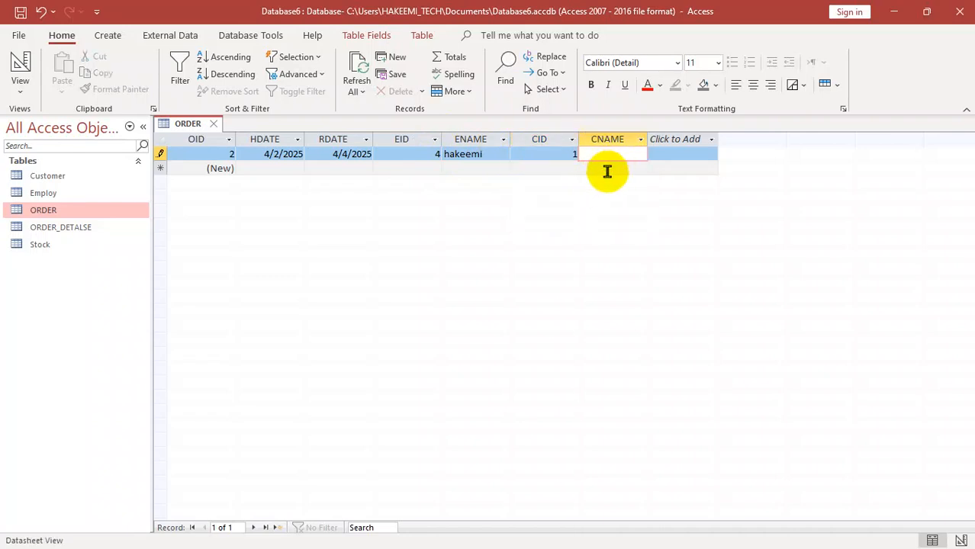
pyautogui.write('khalid')
pyautogui.press('Tab')
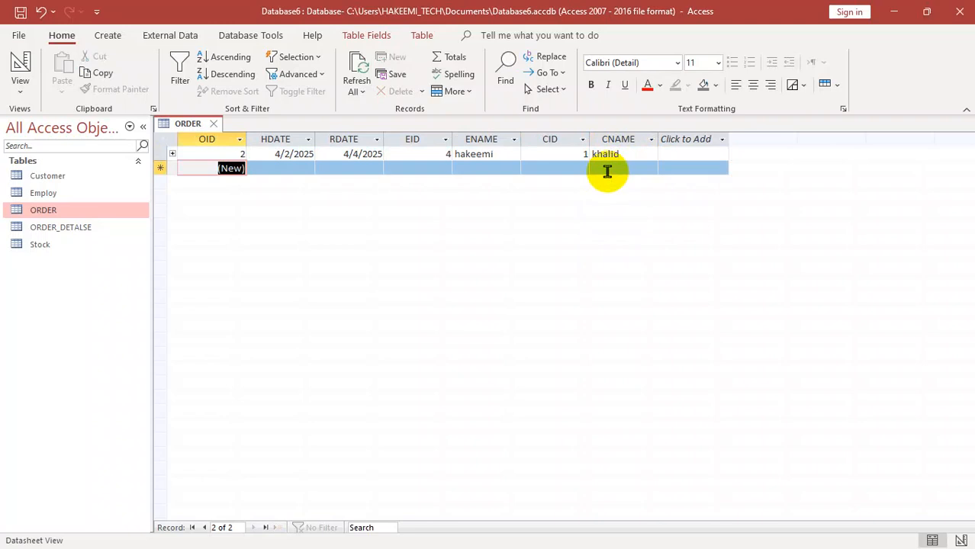
# Expand the order's detail rows and add an item with PID 1, PNAME computer and COMPANY dell.
pyautogui.click(172, 154)
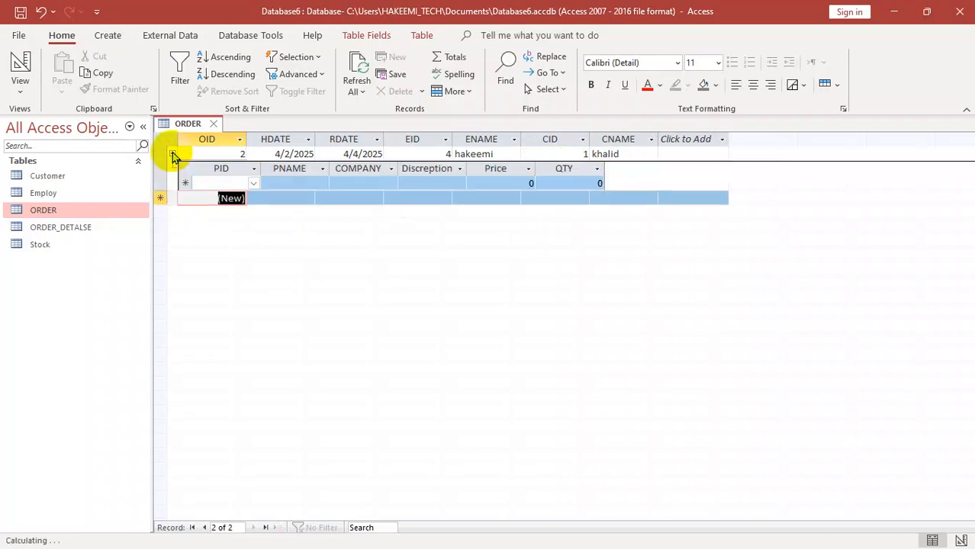
pyautogui.click(253, 183)
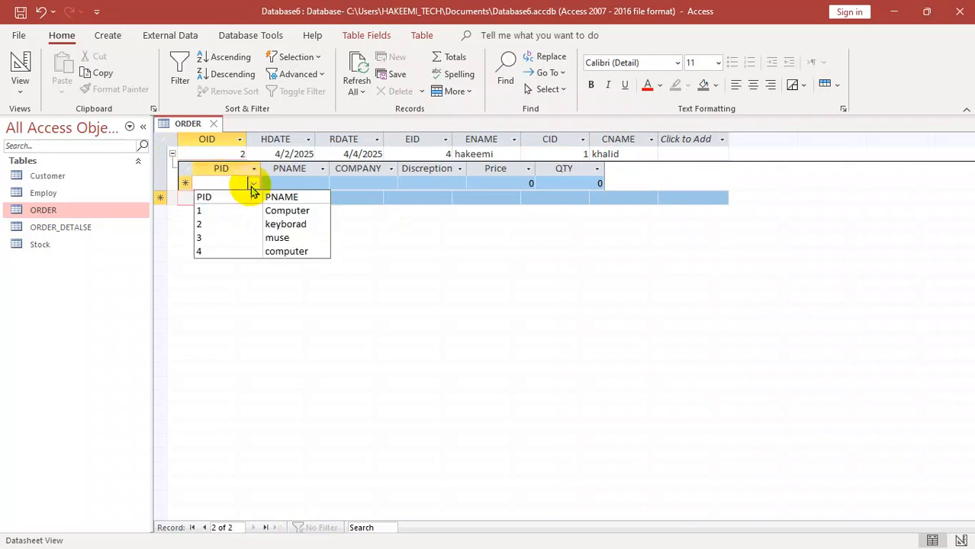
pyautogui.click(285, 210)
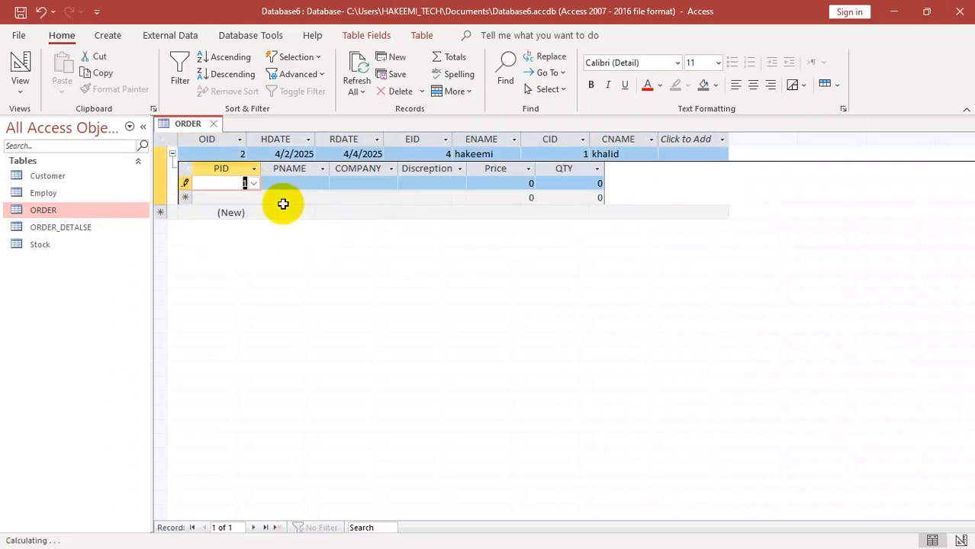
pyautogui.click(277, 184)
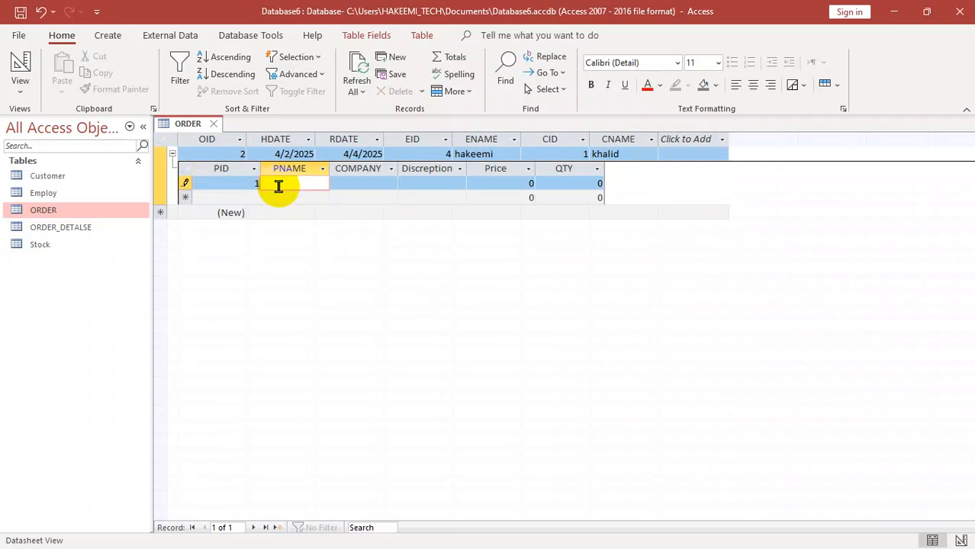
pyautogui.write('computer')
pyautogui.press('Tab')
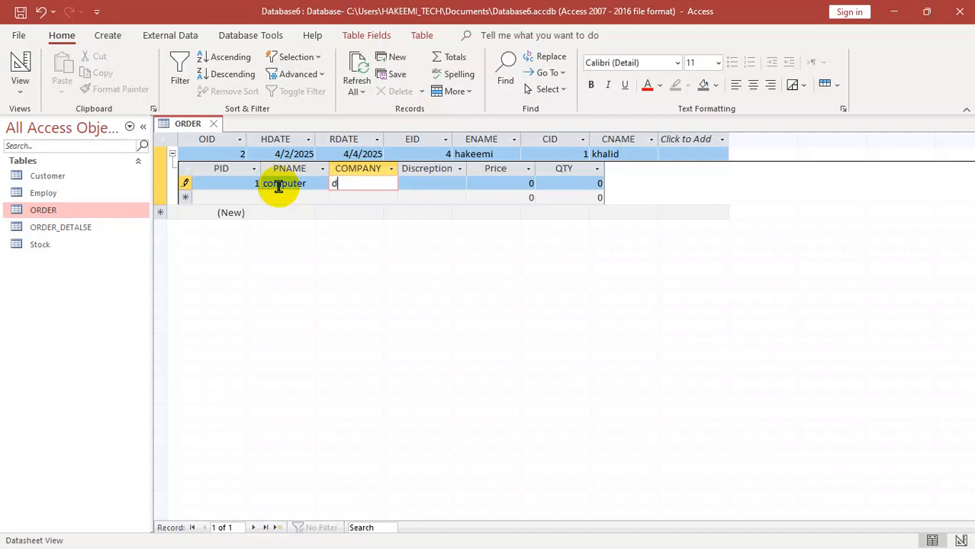
pyautogui.write('dell')
# Complete the computer item with Discreption corei3, Price 5000 and QTY 4.
pyautogui.press('Tab')
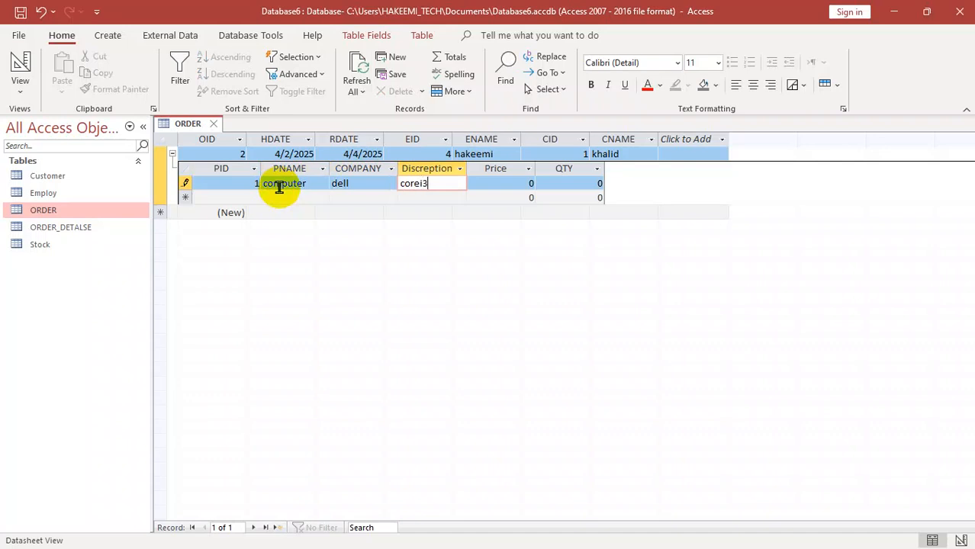
pyautogui.press('Tab')
pyautogui.write('5000')
pyautogui.press('Tab')
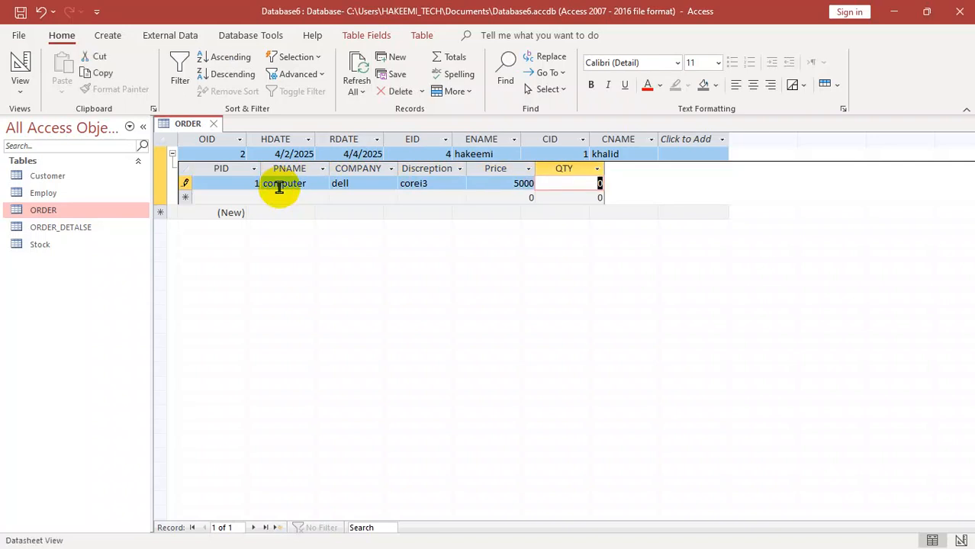
pyautogui.write('4')
pyautogui.press('Tab')
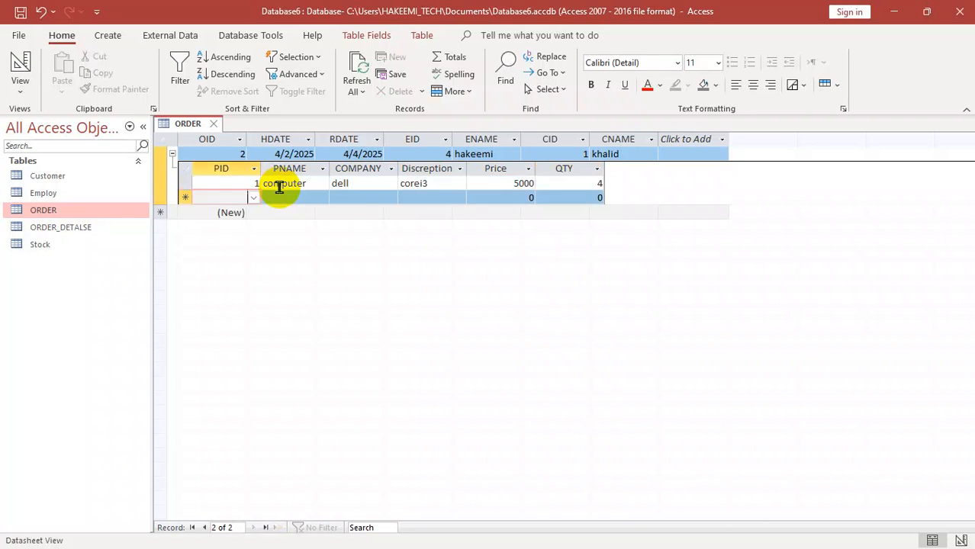
# Add a second item to the order's details with PID 3, PNAME muse and COMPANY hp.
pyautogui.click(253, 197)
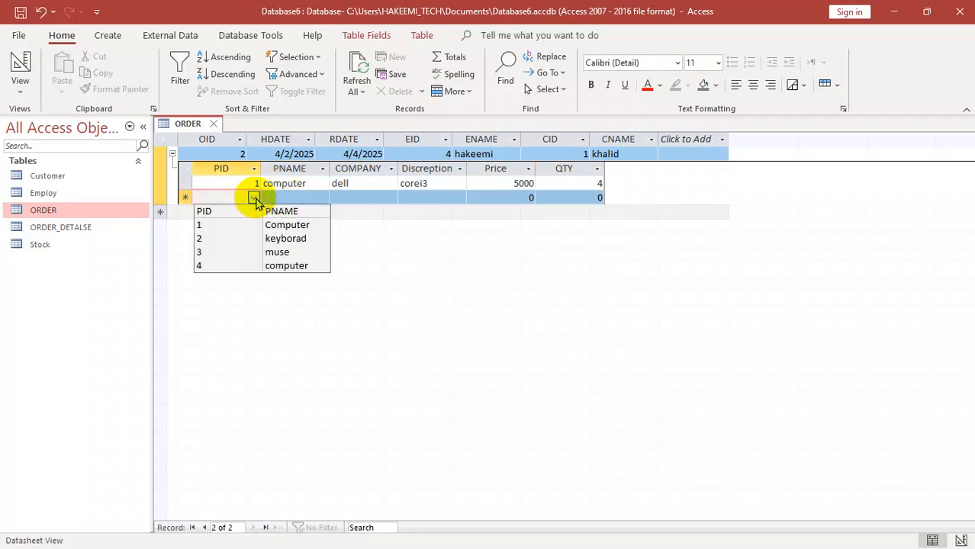
pyautogui.click(247, 253)
pyautogui.press('Tab')
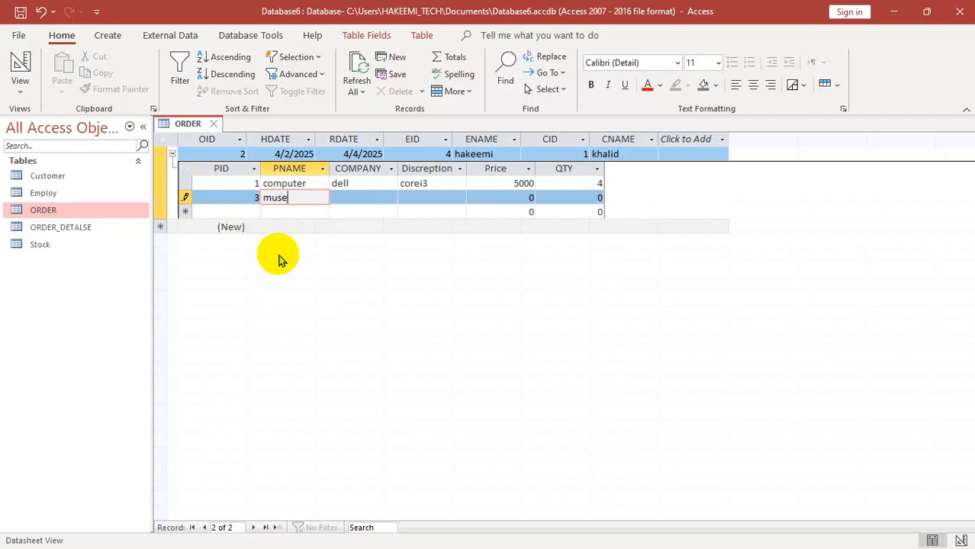
pyautogui.write('muse')
pyautogui.press('Tab')
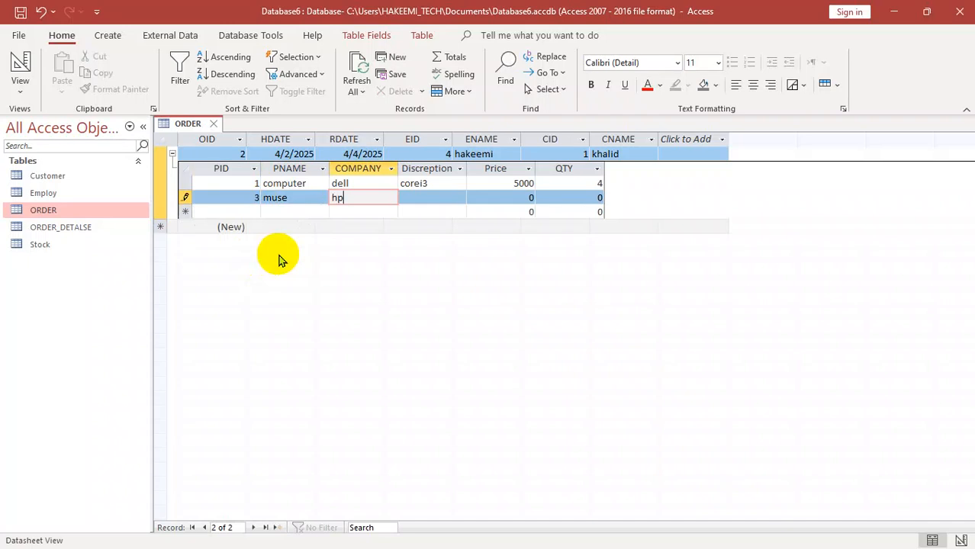
# Complete the muse item with Discreption no, Price 120 and QTY 20.
pyautogui.press('Tab')
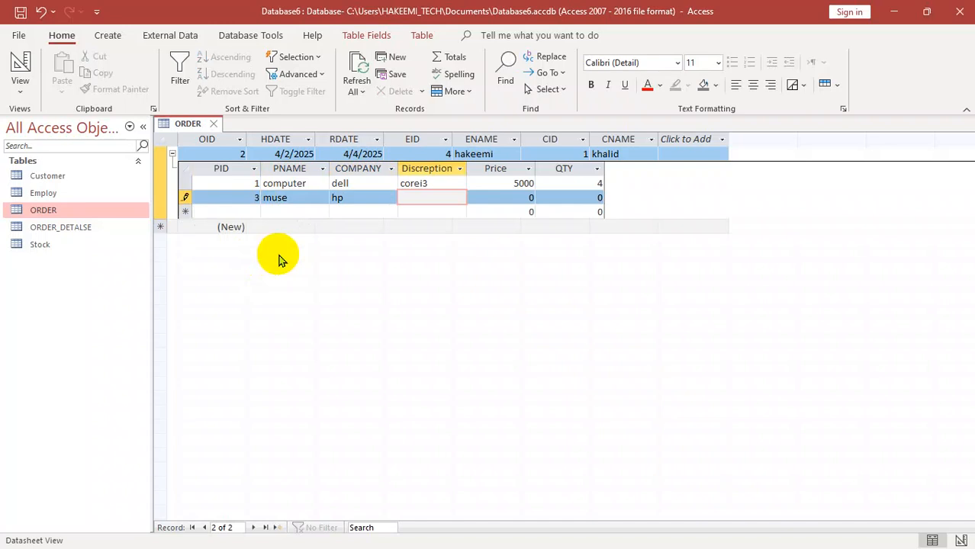
pyautogui.press('Tab')
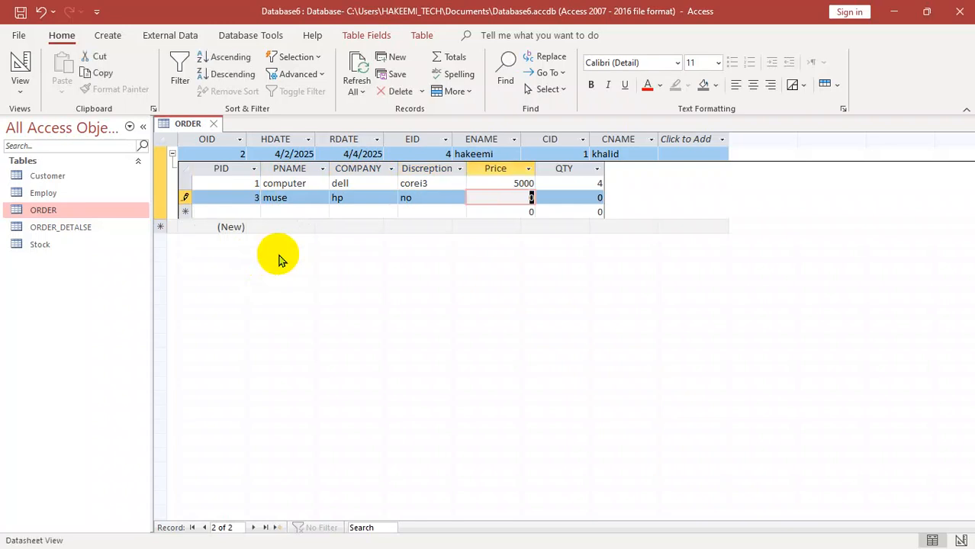
pyautogui.write('120')
pyautogui.press('Tab')
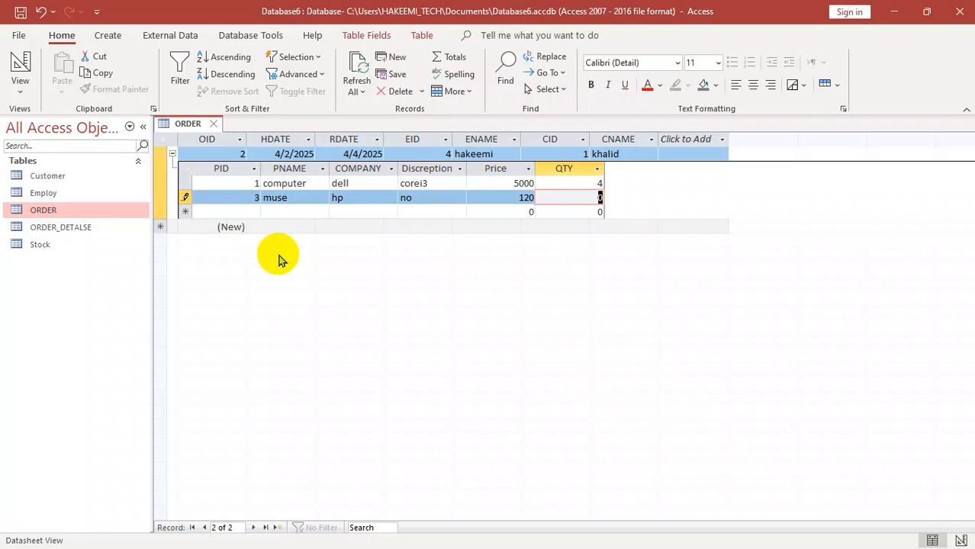
pyautogui.write('20')
pyautogui.press('Tab')
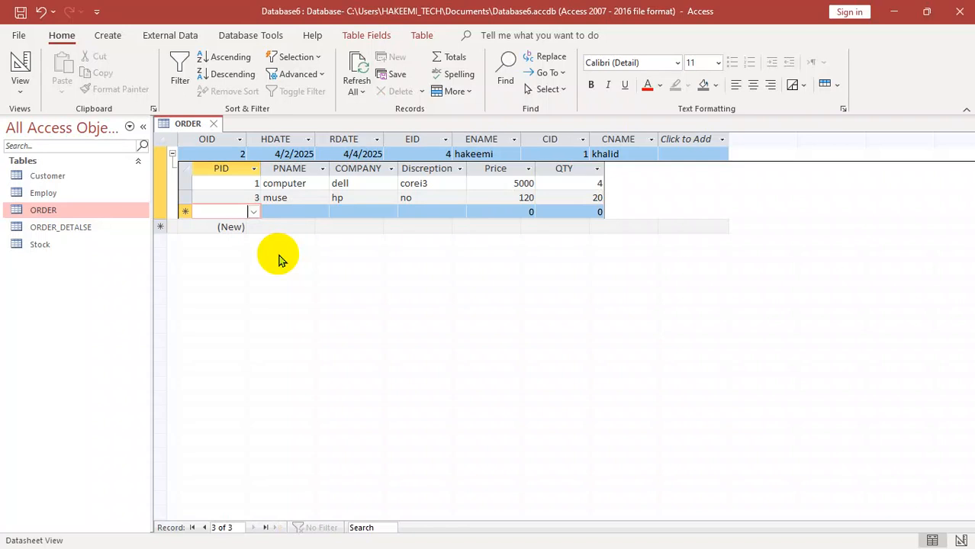
# Close the ORDER table, reopen it to check the saved order record, and close it again.
pyautogui.hotkey('ctrl', 'w')
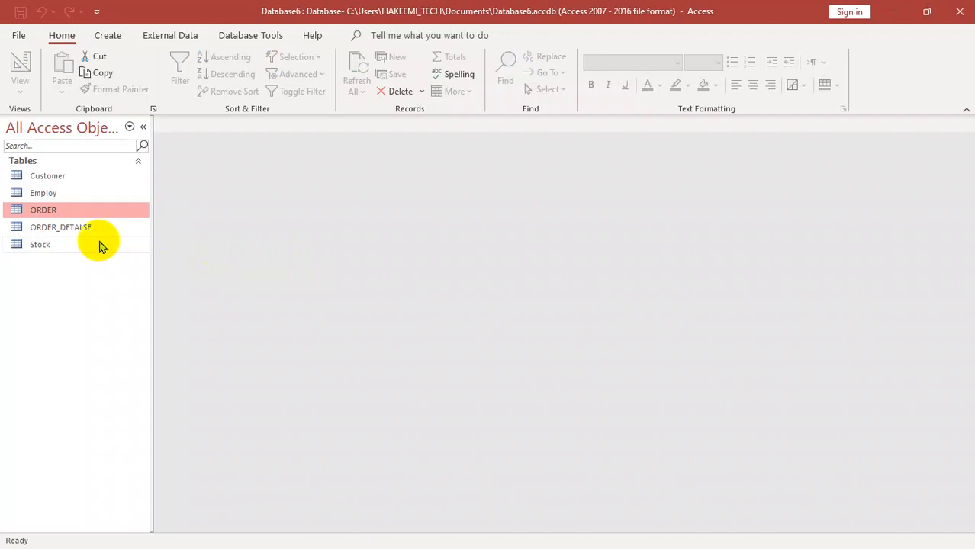
pyautogui.doubleClick(55, 212)
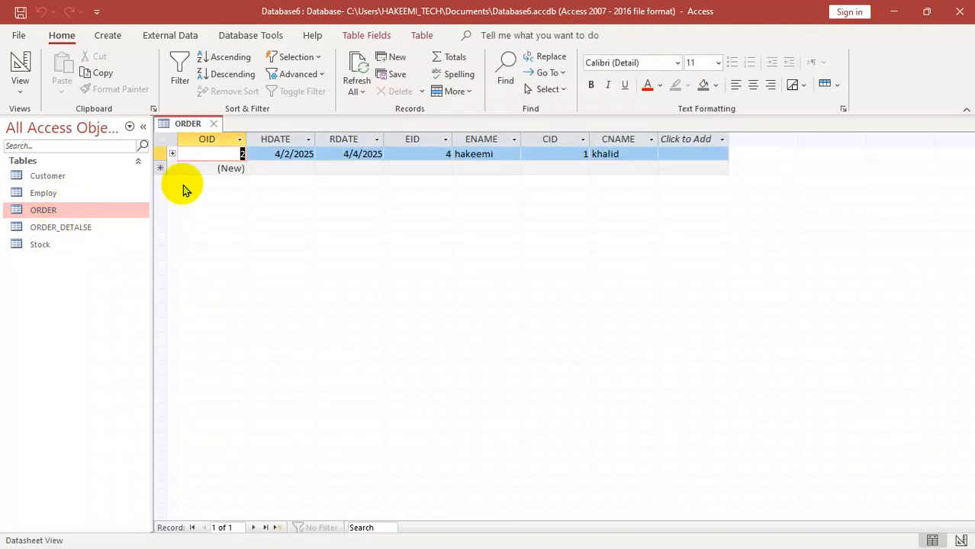
pyautogui.hotkey('ctrl', 'w')
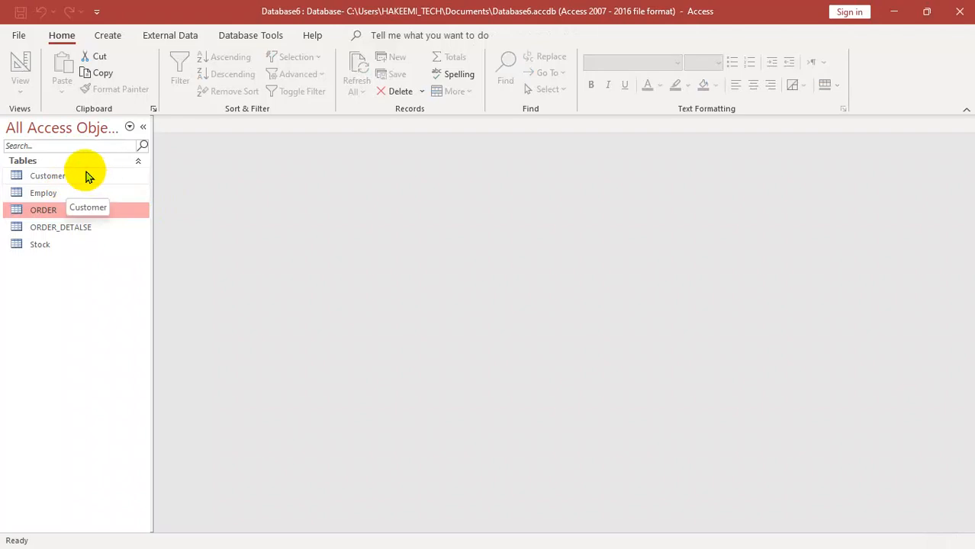
# Reopen the ORDER table and start a new order with HDATE 4/4/2025 and RDATE 4/5/2025.
pyautogui.doubleClick(44, 209)
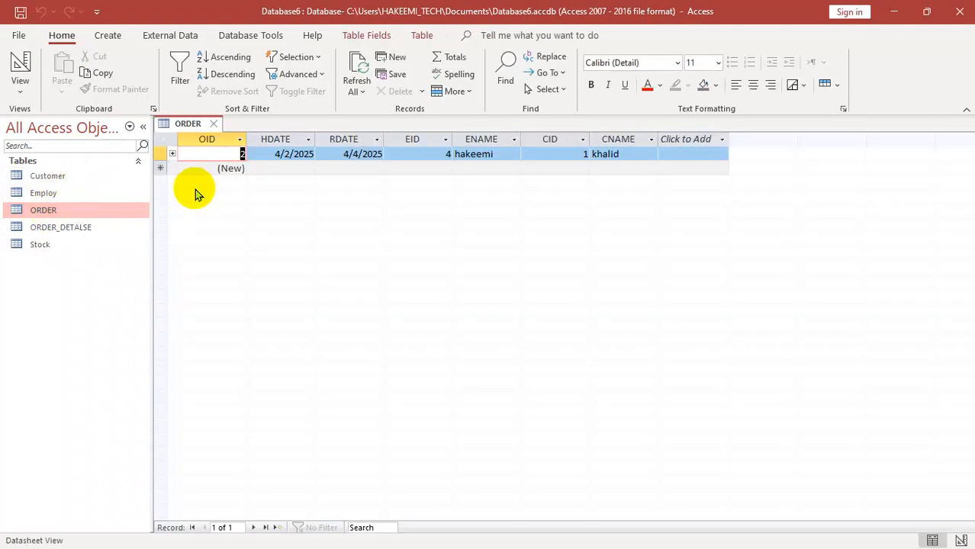
pyautogui.press('Tab')
pyautogui.press('Tab')
pyautogui.press('Tab')
pyautogui.press('Tab')
pyautogui.press('Tab')
pyautogui.press('Tab')
pyautogui.press('Tab')
pyautogui.press('Tab')
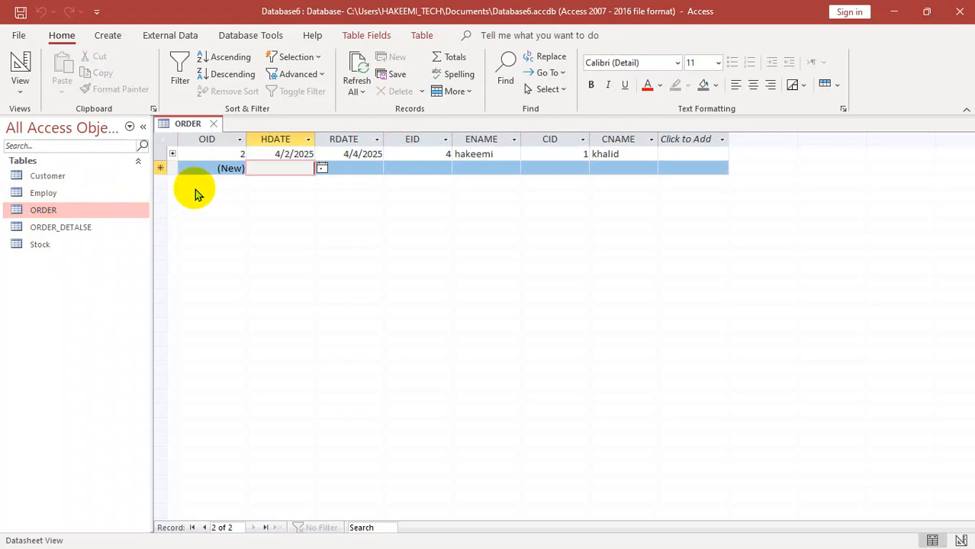
pyautogui.write('4/')
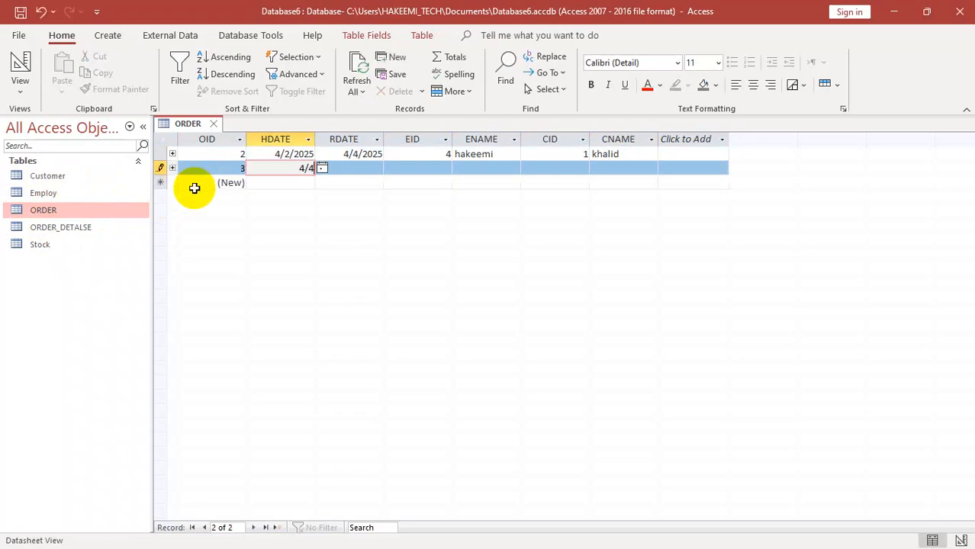
pyautogui.write('4/2025')
pyautogui.press('Tab')
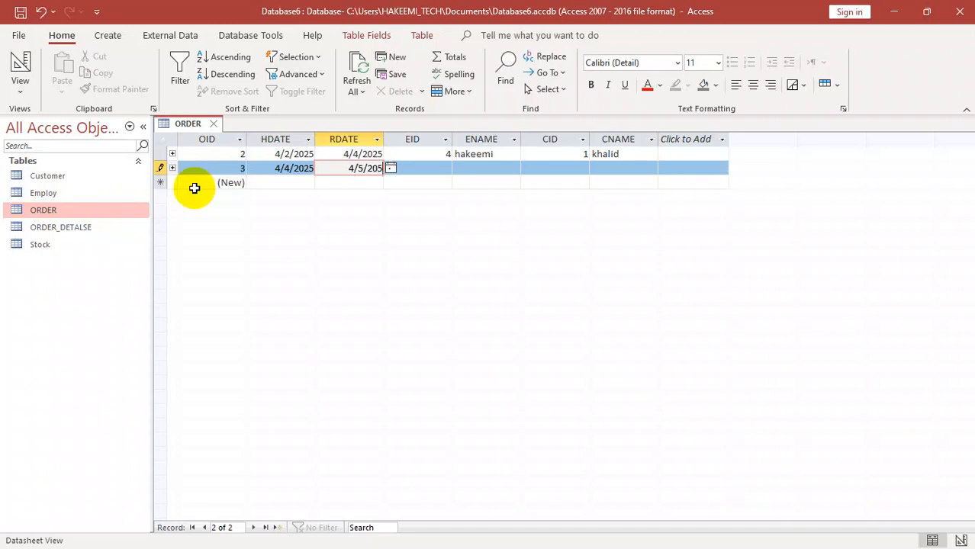
pyautogui.write('4/5/2025')
pyautogui.press('Tab')
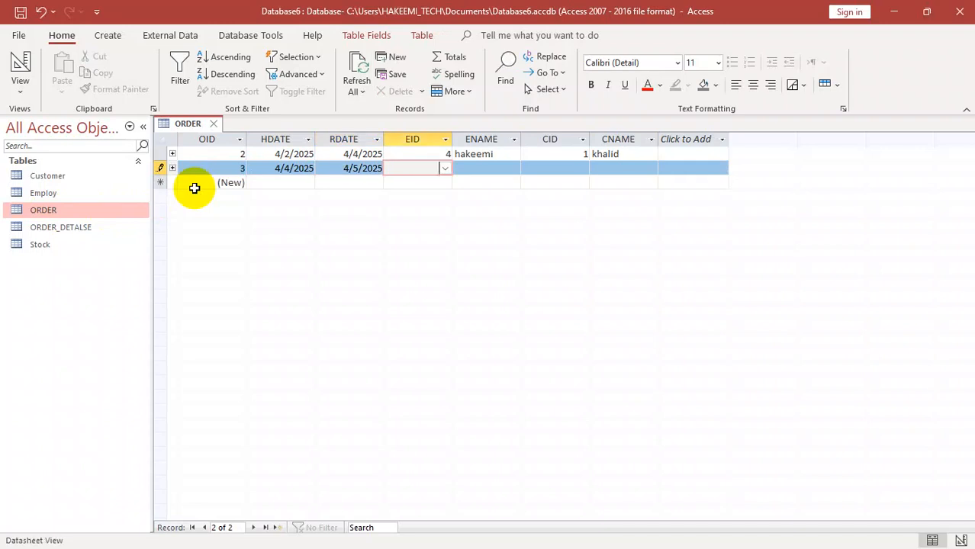
# Complete the new order with EID 1 and the employee's name, CID 4 and the customer's name, and close the ORDER table.
pyautogui.click(445, 168)
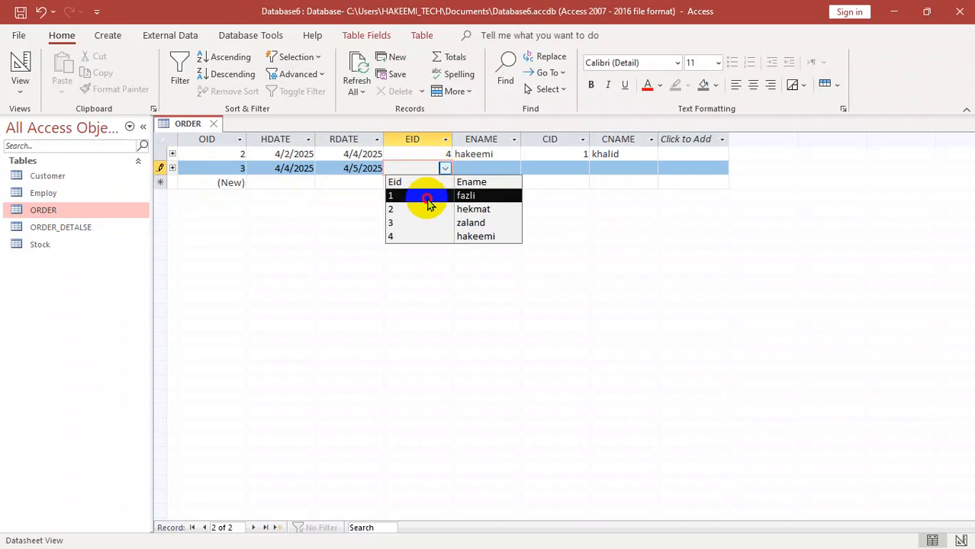
pyautogui.click(428, 199)
pyautogui.press('Tab')
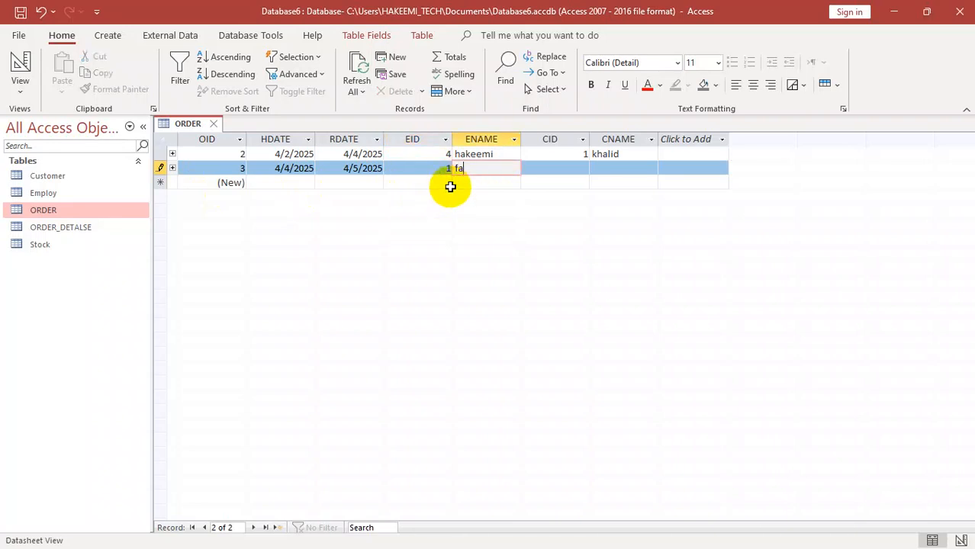
pyautogui.write('fazli')
pyautogui.press('Tab')
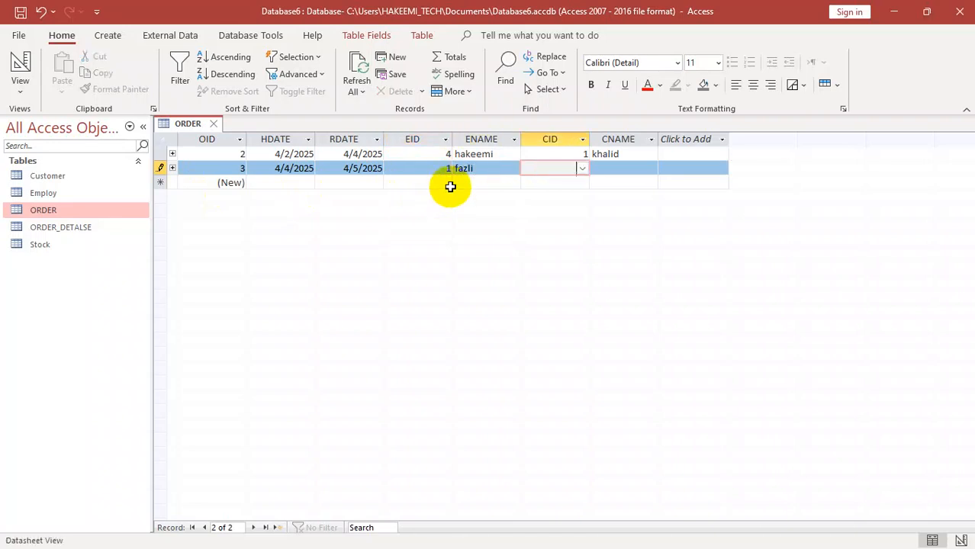
pyautogui.click(582, 168)
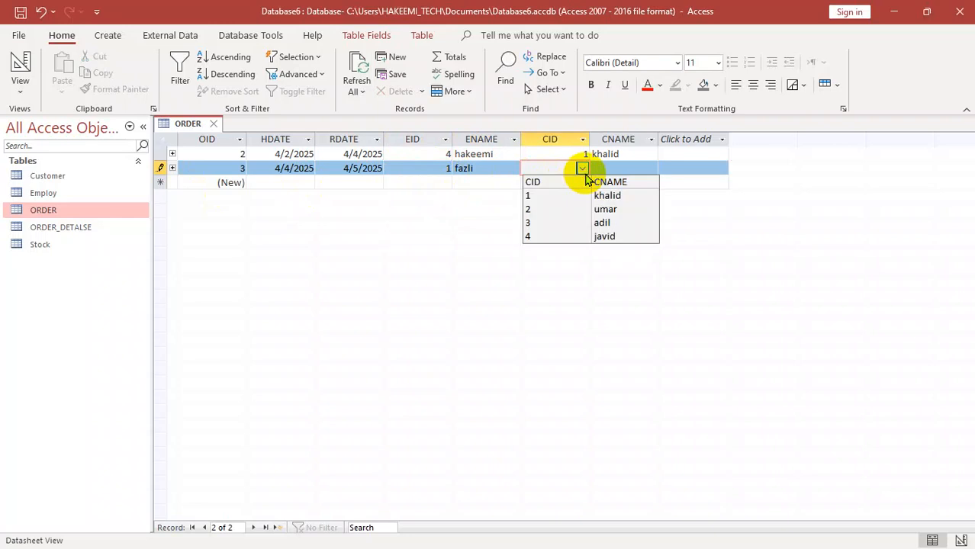
pyautogui.click(584, 238)
pyautogui.press('Tab')
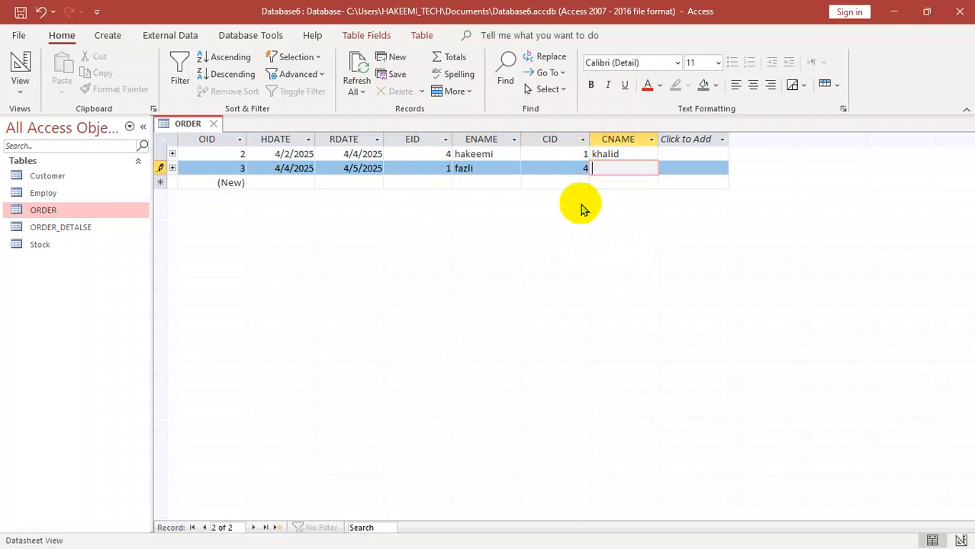
pyautogui.press('Tab')
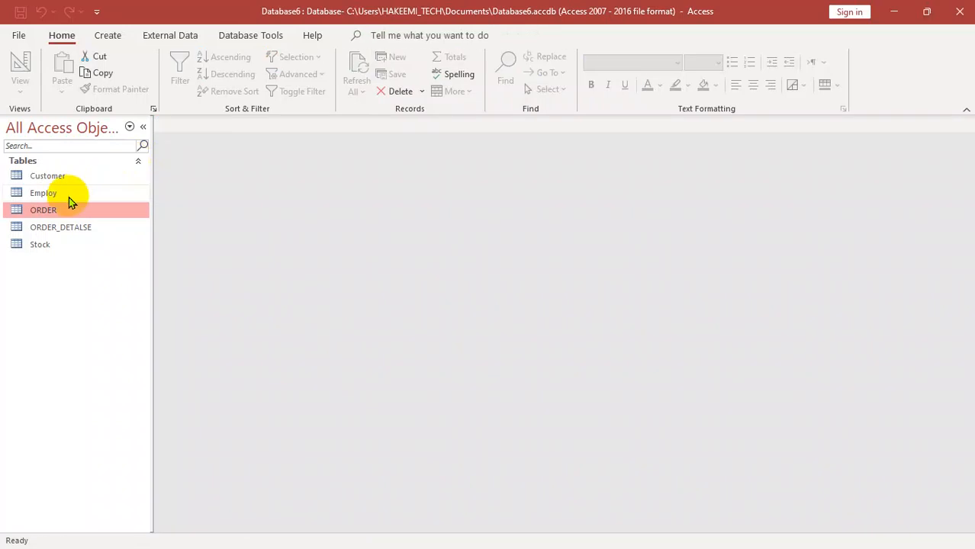
# Open the Customer table, examine the related orders of customers with CID 1, 2 and 4, and close it.
pyautogui.doubleClick(68, 180)
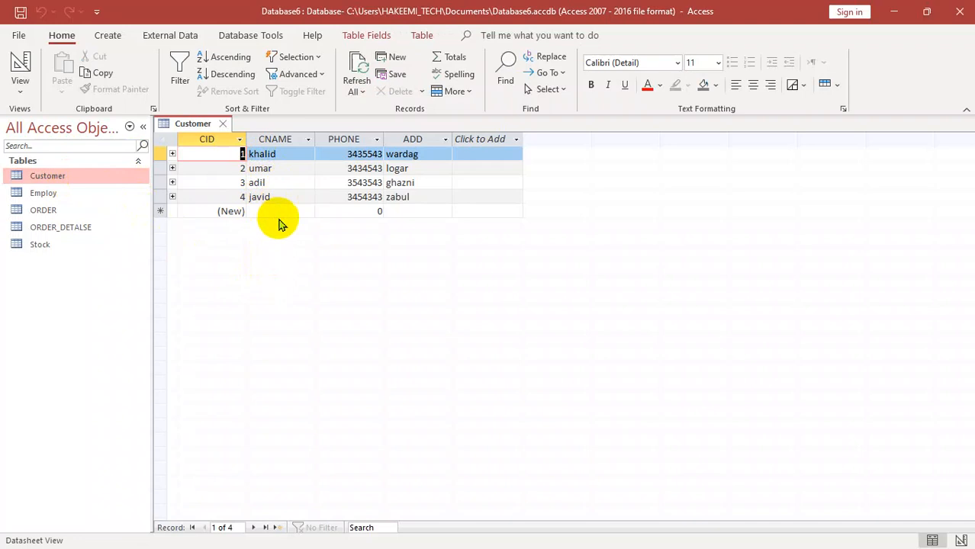
pyautogui.click(173, 154)
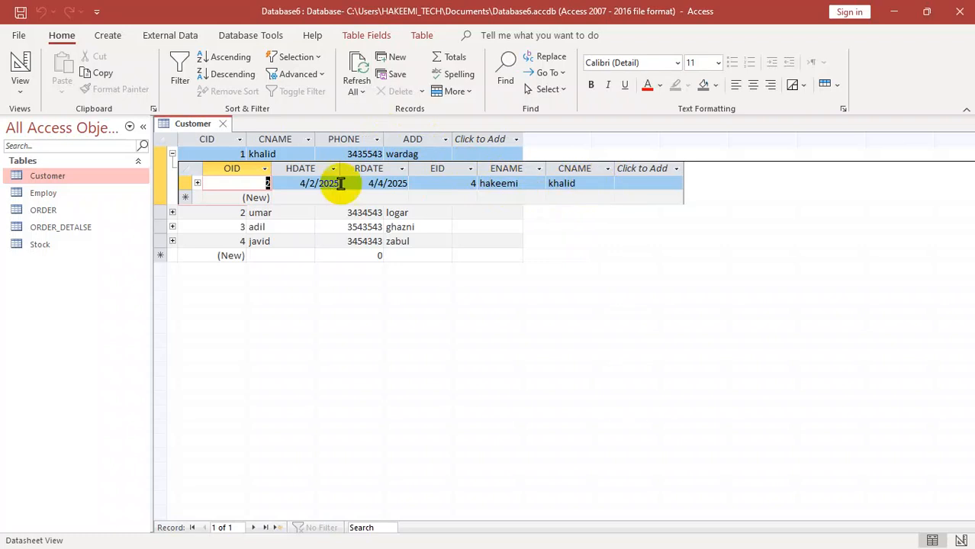
pyautogui.click(173, 213)
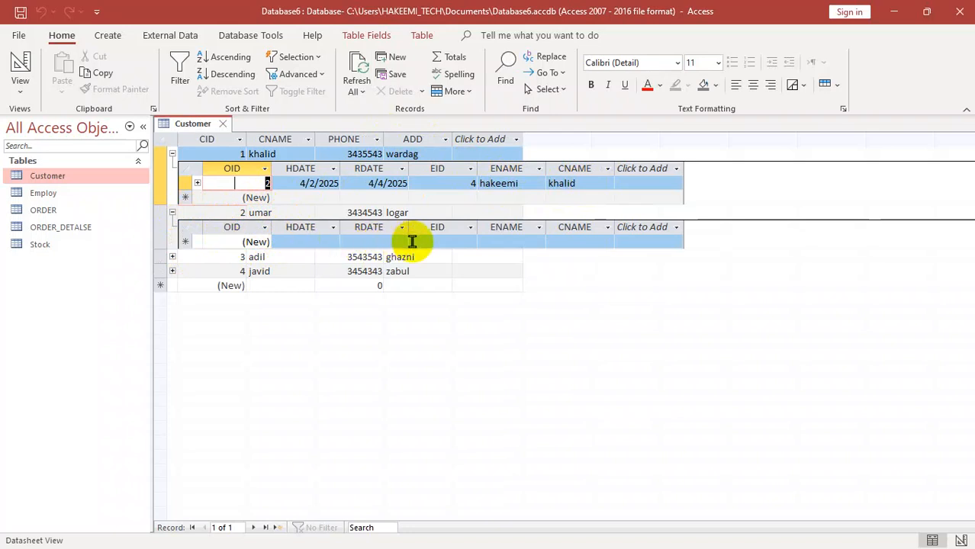
pyautogui.click(173, 272)
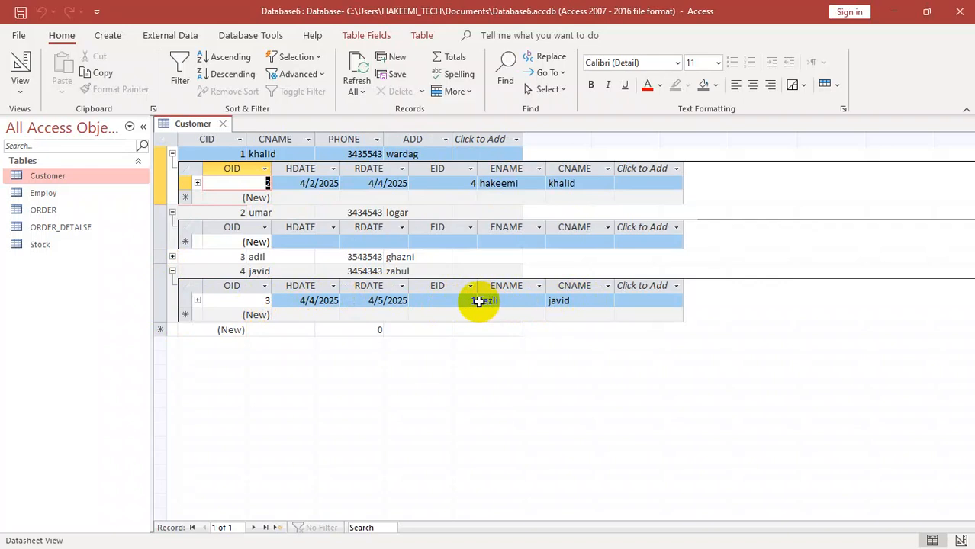
pyautogui.hotkey('ctrl', 'w')
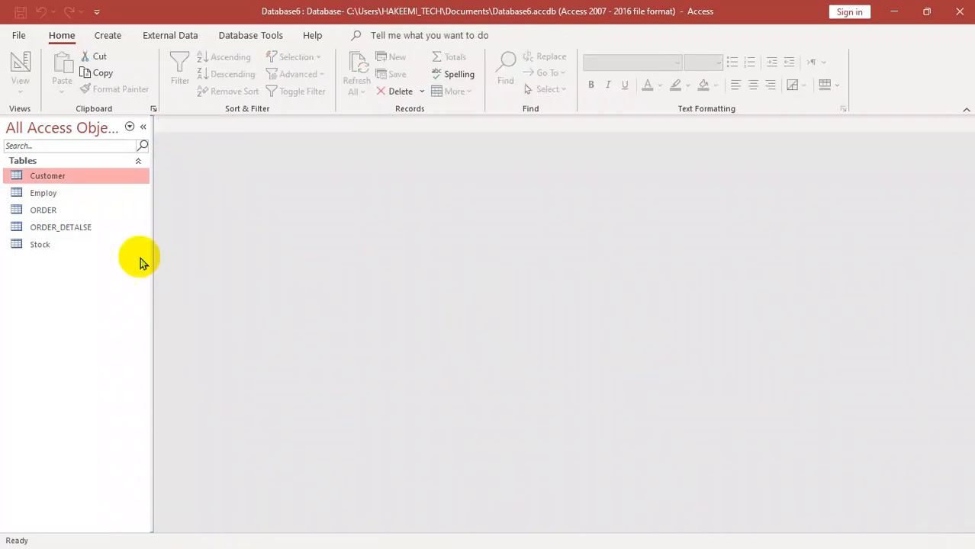
# Open the Employ table, examine the related orders of employees with Eid 1, 2 and 4, and close it.
pyautogui.doubleClick(44, 193)
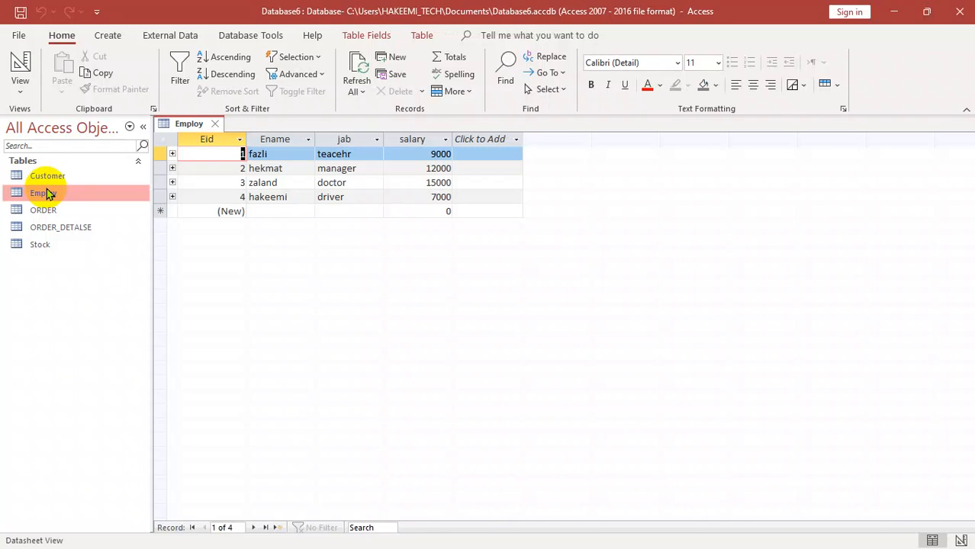
pyautogui.click(173, 153)
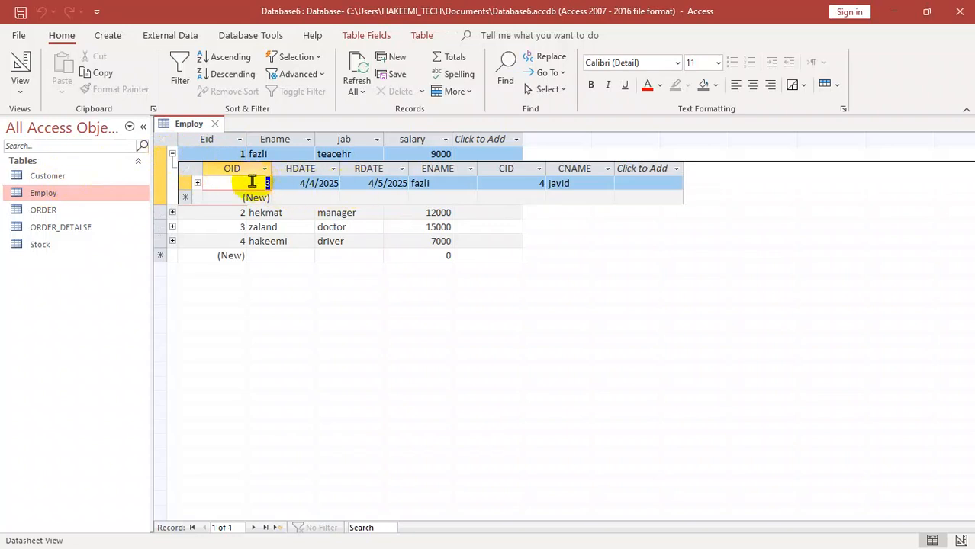
pyautogui.click(172, 155)
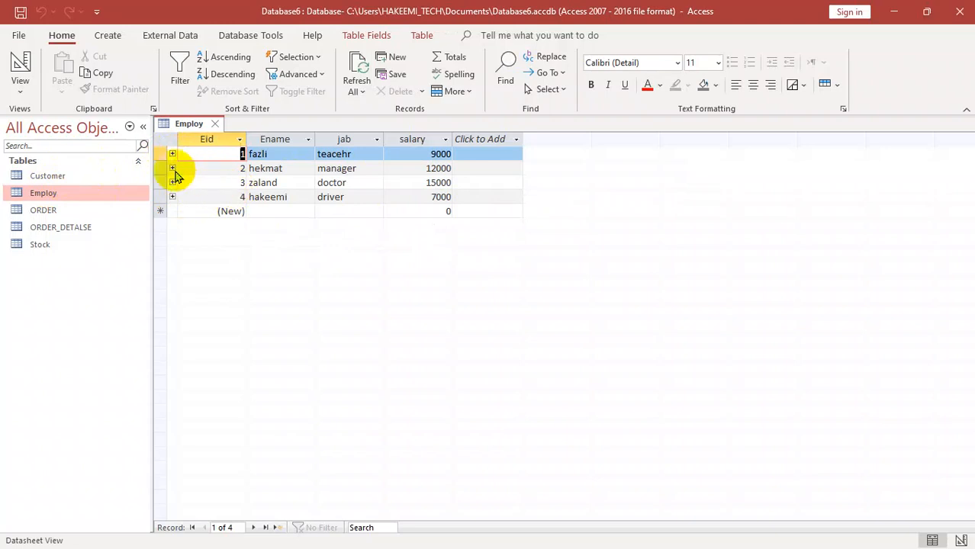
pyautogui.click(172, 169)
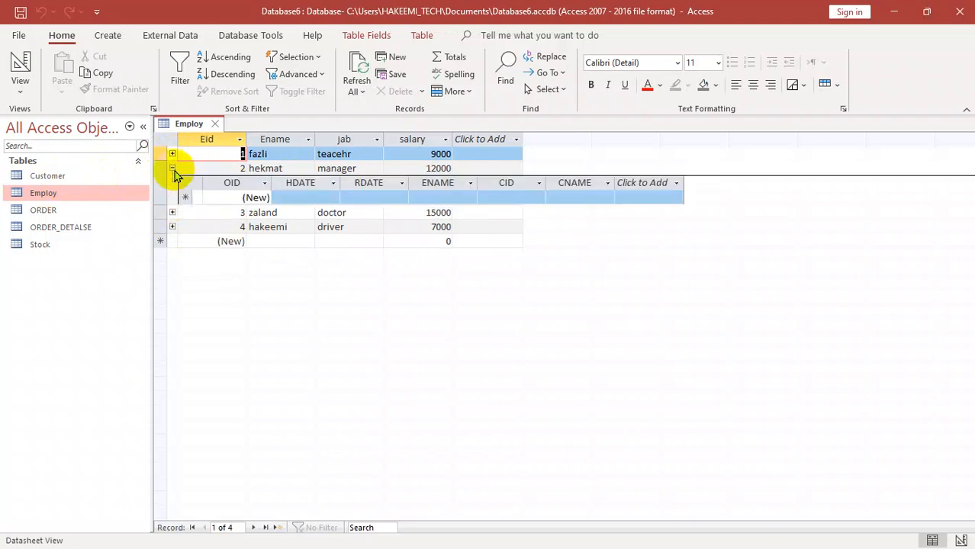
pyautogui.click(173, 169)
pyautogui.click(171, 198)
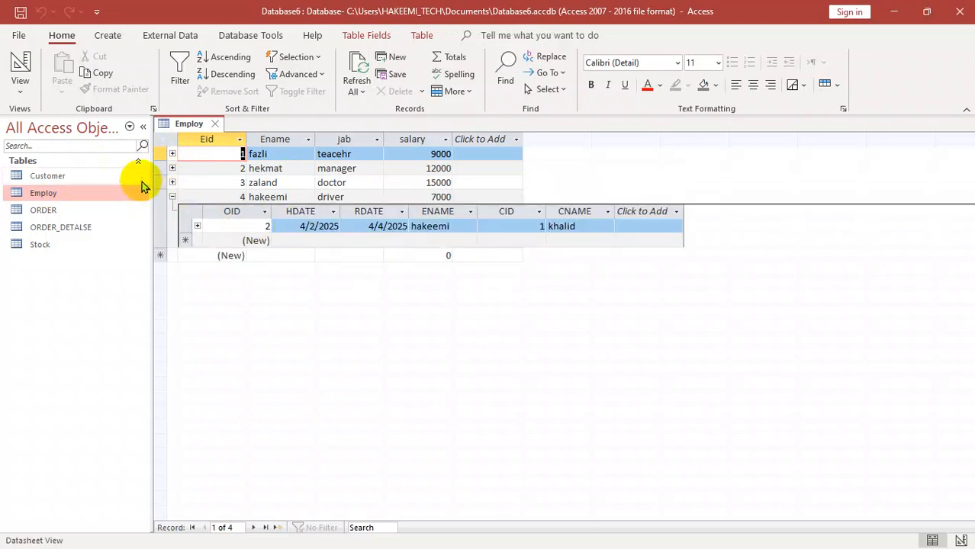
pyautogui.hotkey('ctrl', 'w')
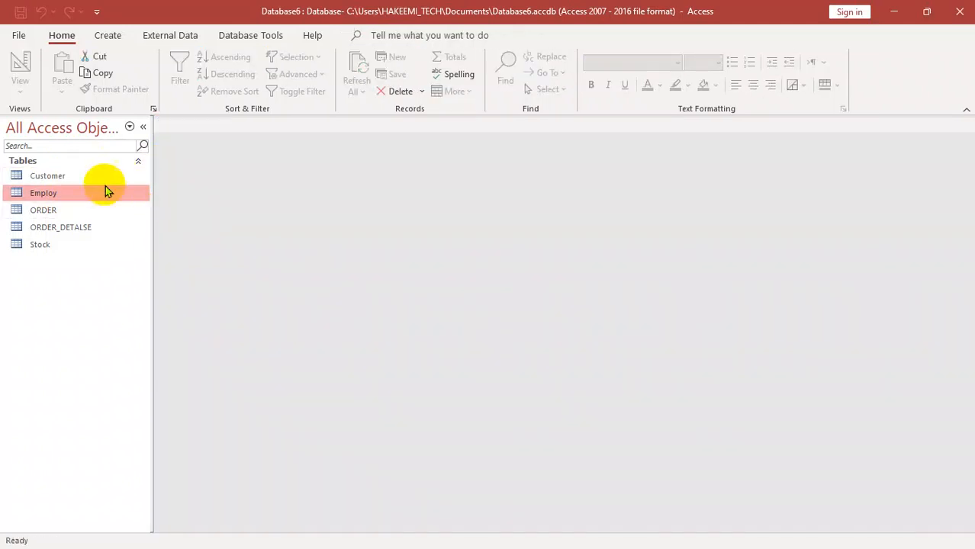
# Reopen the ORDER table and start another order with HDATE 3/3/2025 and RDATE 3/4/2025.
pyautogui.doubleClick(54, 211)
pyautogui.click(290, 183)
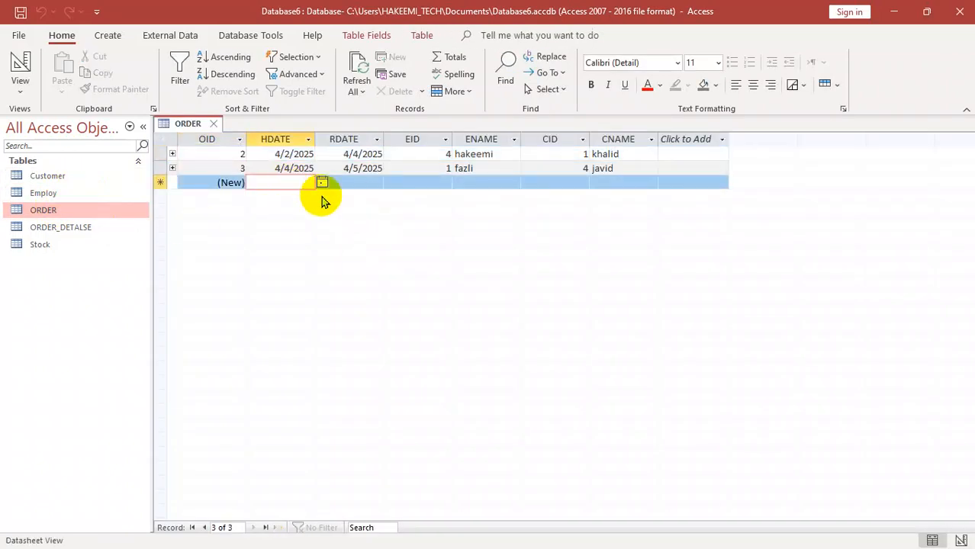
pyautogui.write('3/3/2025')
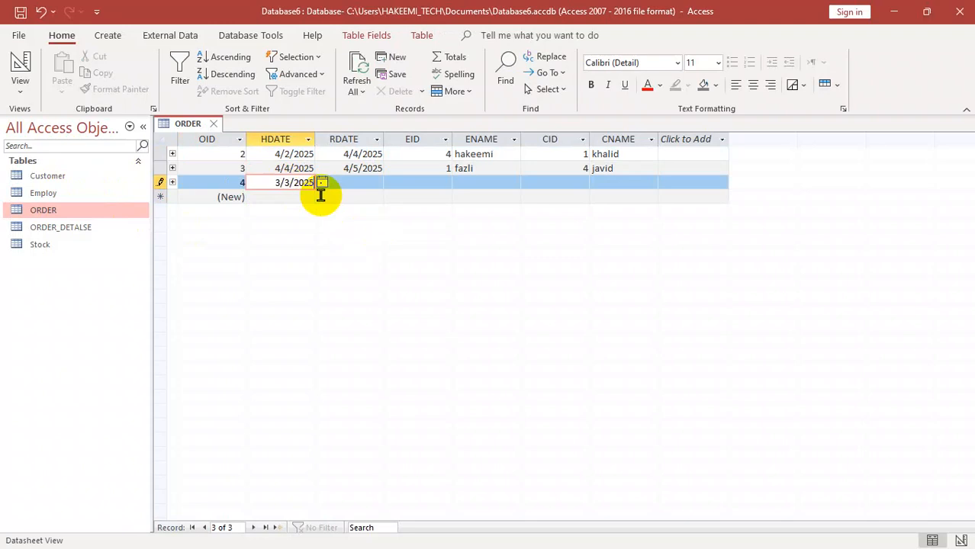
pyautogui.press('Tab')
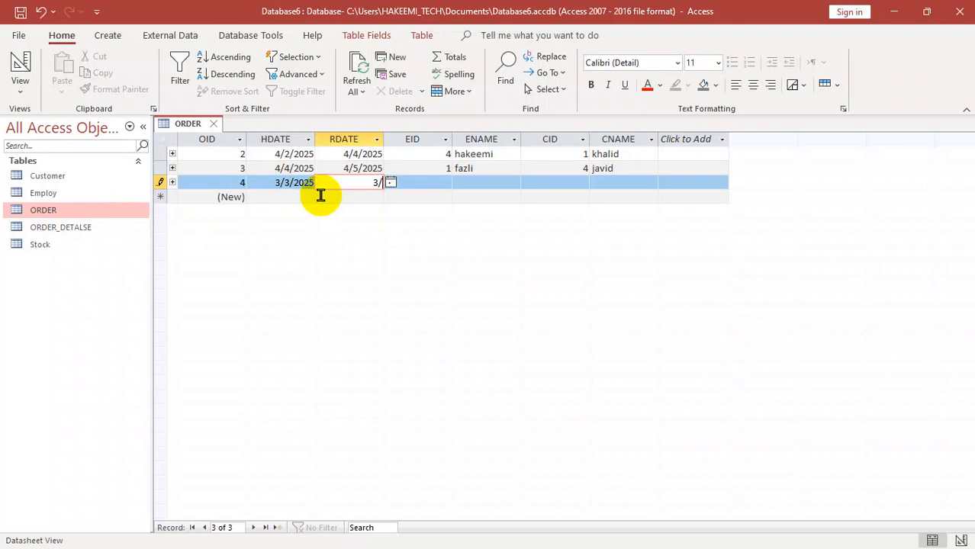
pyautogui.write('3/4/2025')
pyautogui.press('Tab')
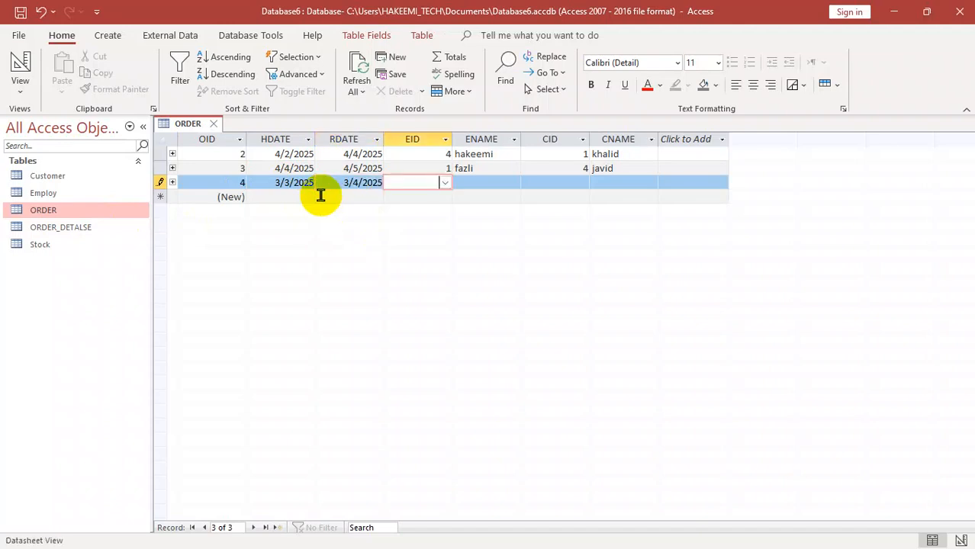
# Complete the 3/3/2025 order with EID 4 and the employee's name, CID 3 and the customer's name.
pyautogui.click(444, 182)
pyautogui.click(427, 250)
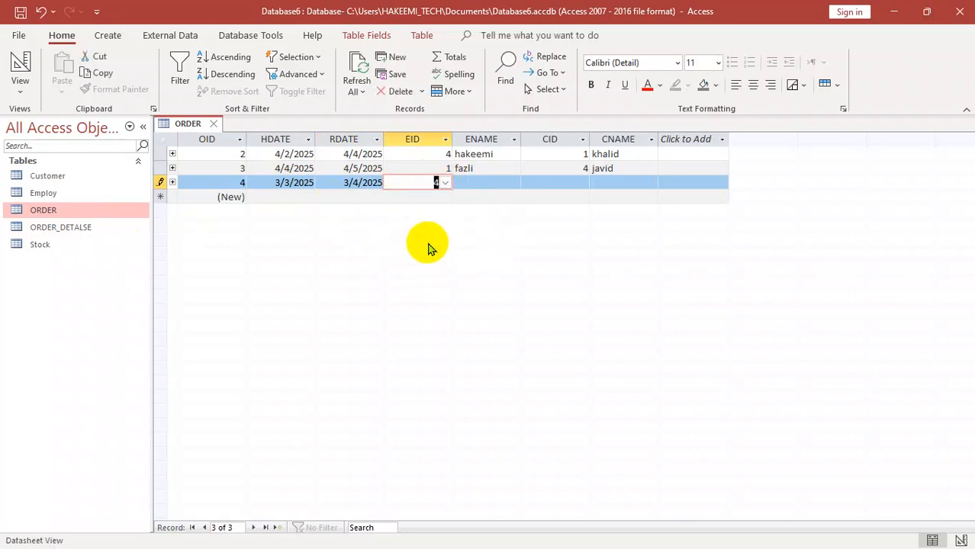
pyautogui.press('Tab')
pyautogui.write('hakeemi')
pyautogui.press('Tab')
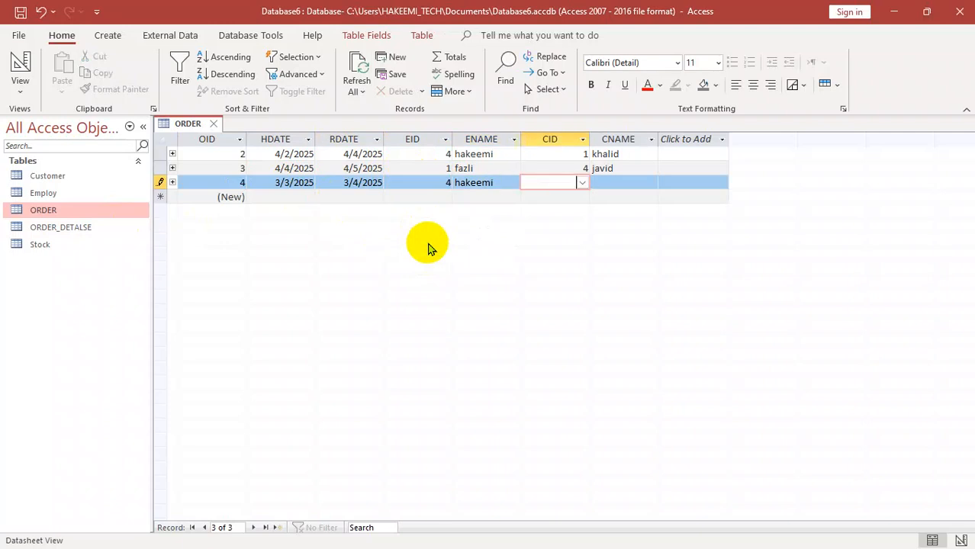
pyautogui.click(582, 182)
pyautogui.click(572, 236)
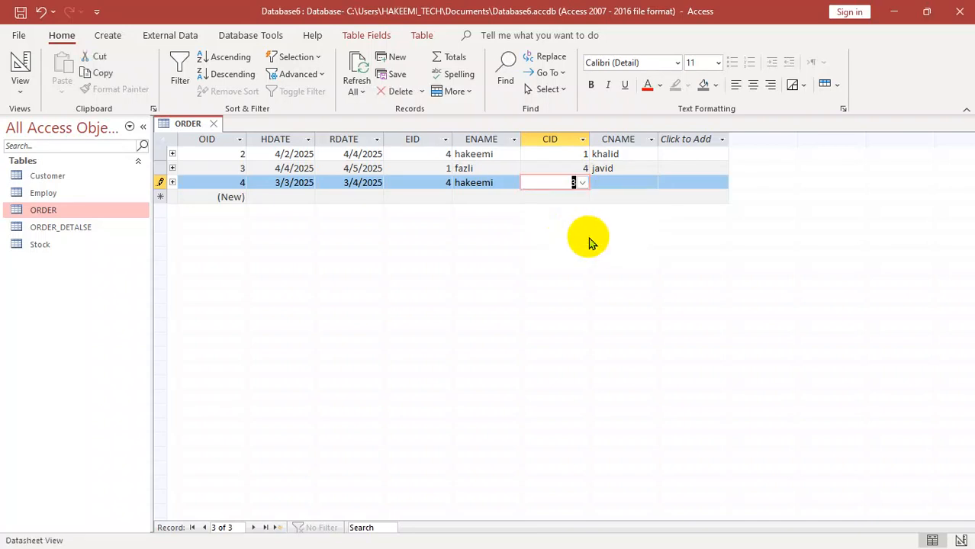
pyautogui.press('Tab')
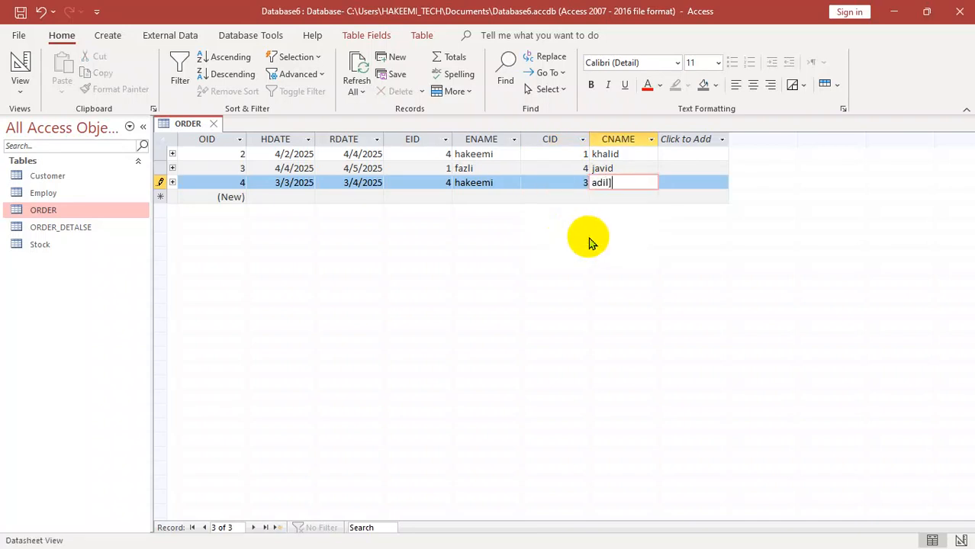
pyautogui.press('Tab')
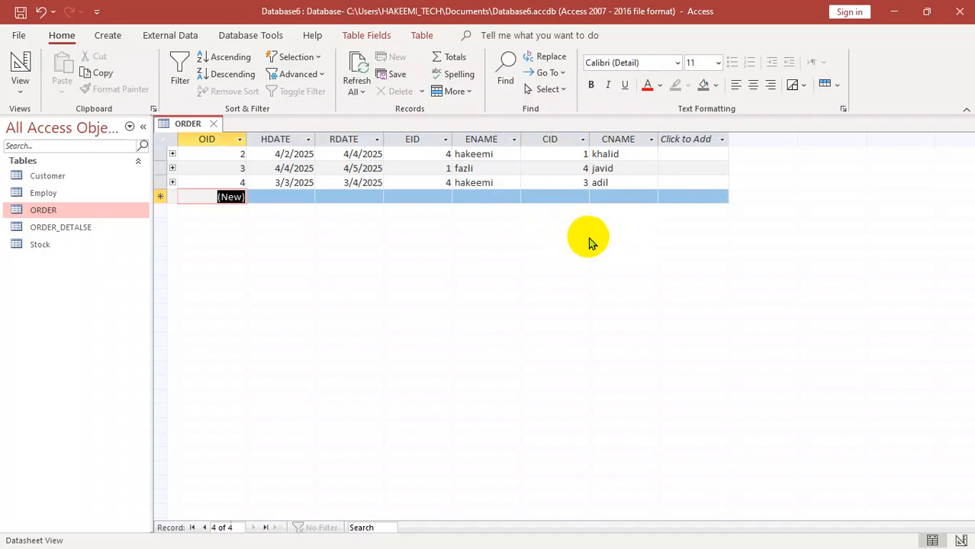
# Start a detail record under the 3/3/2025 order with PID 2, PNAME keyborad and COMPANY ph.
pyautogui.click(173, 182)
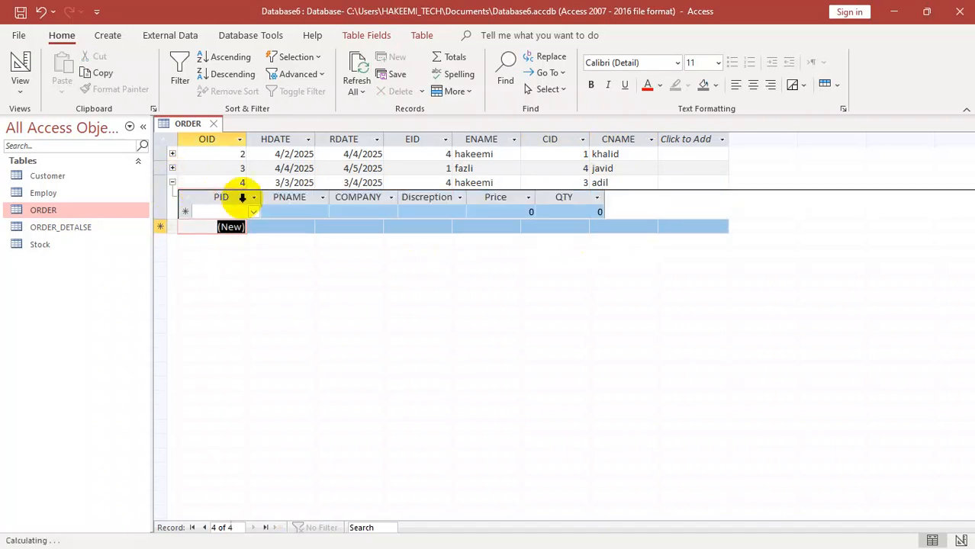
pyautogui.click(255, 213)
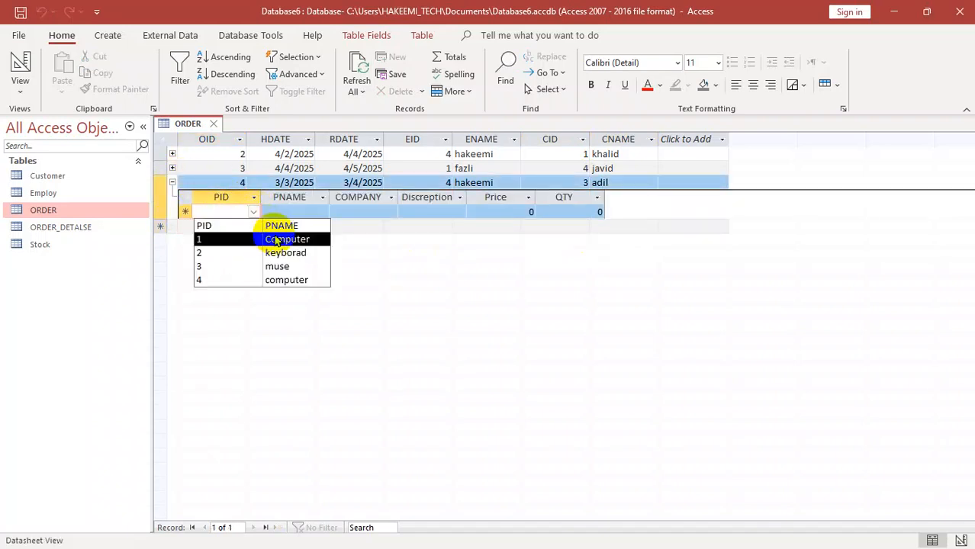
pyautogui.click(284, 260)
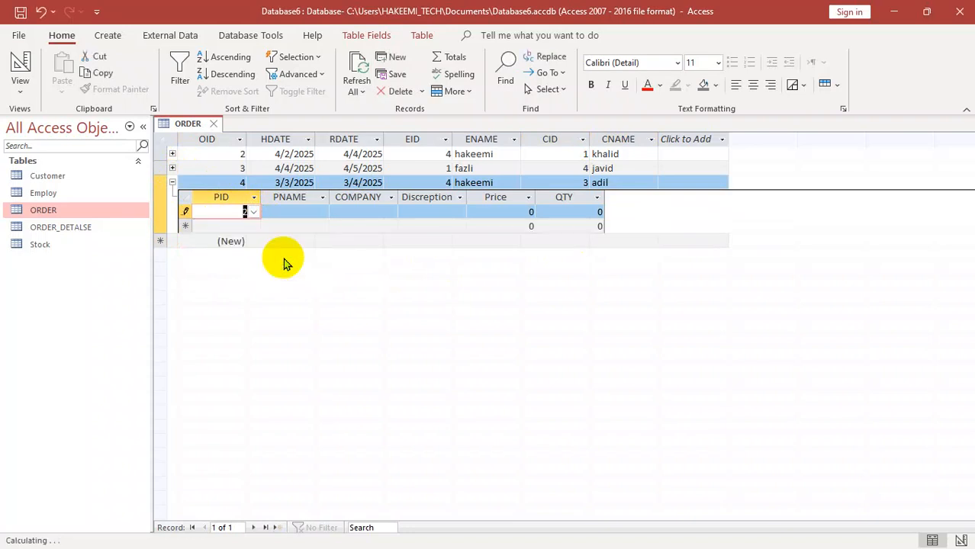
pyautogui.click(290, 212)
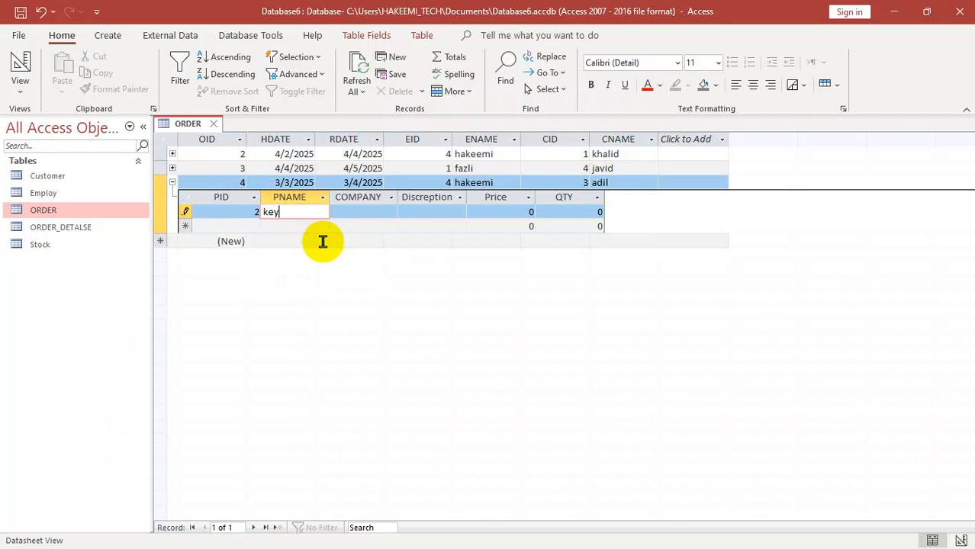
pyautogui.write('keyborad')
pyautogui.press('Tab')
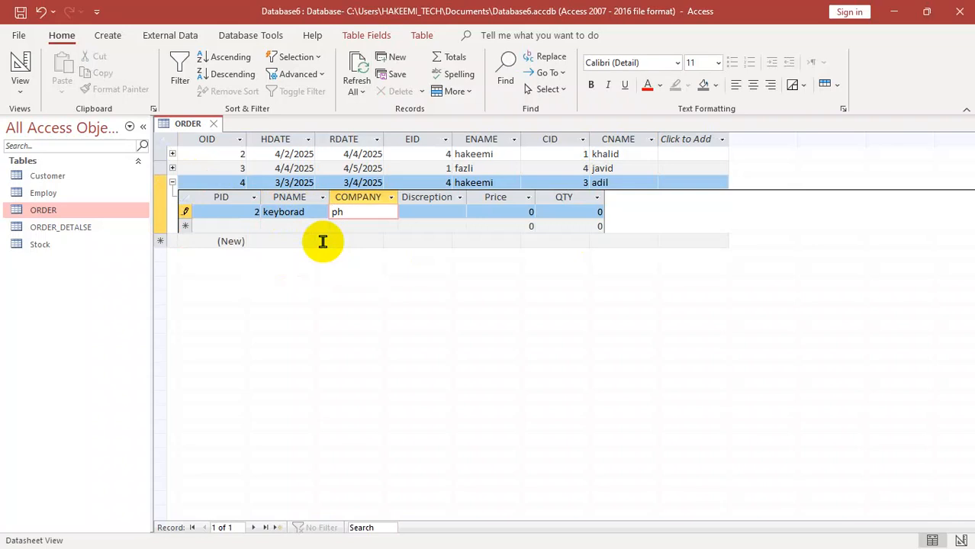
pyautogui.press('Tab')
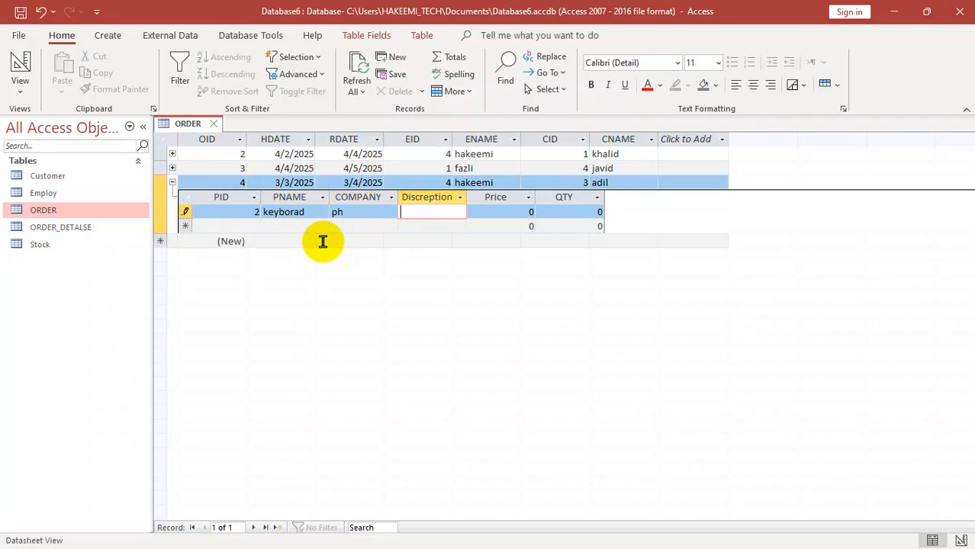
# Complete the keyborad detail record with Discreption no, Price 500 and QTY 12, and close the ORDER table.
pyautogui.press('Tab')
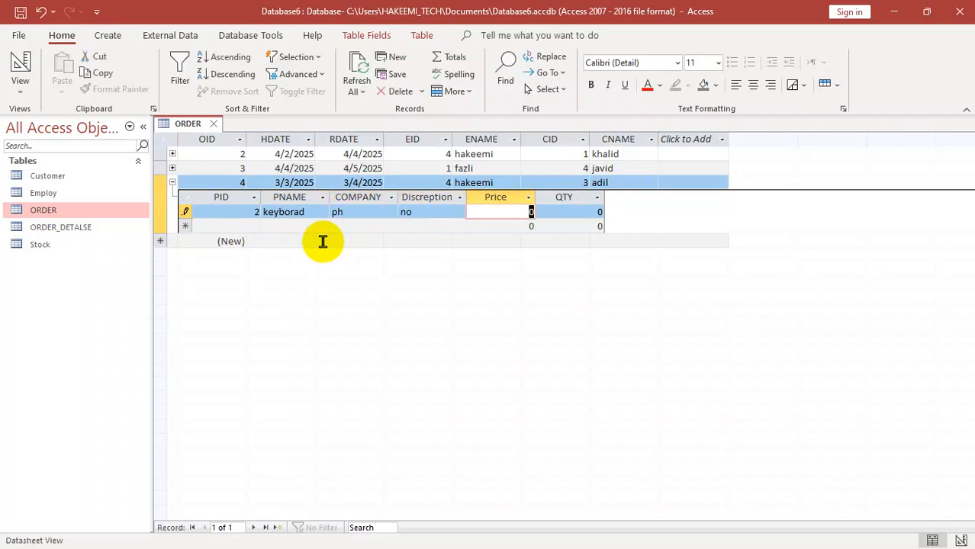
pyautogui.write('500')
pyautogui.press('Tab')
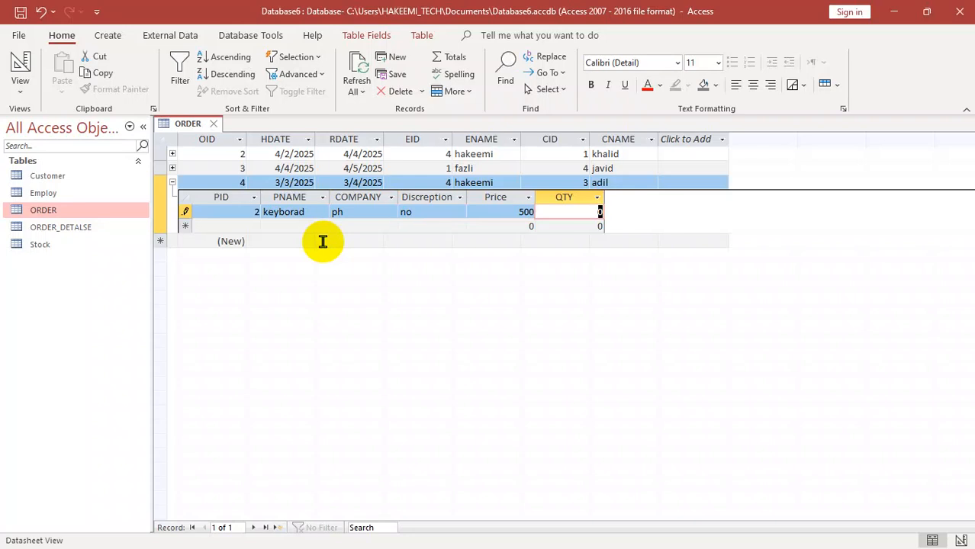
pyautogui.press('Tab')
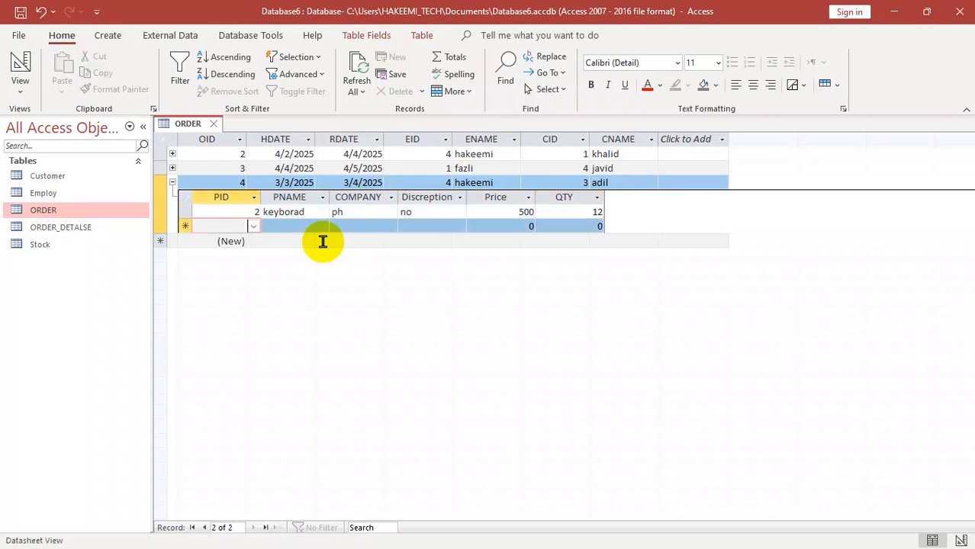
pyautogui.hotkey('ctrl', 'w')
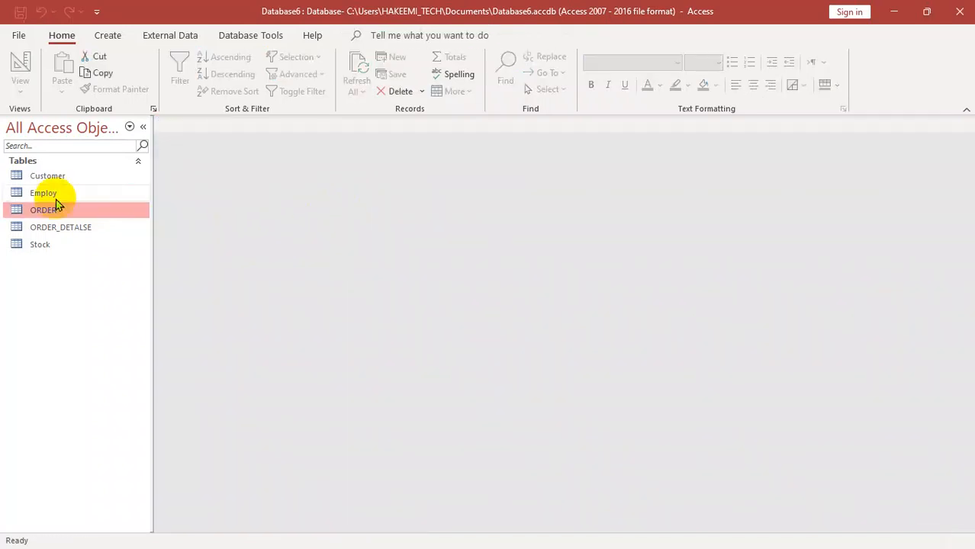
# Open the Employ table, examine the related orders of the employee with Eid 4, and close the database program.
pyautogui.doubleClick(46, 193)
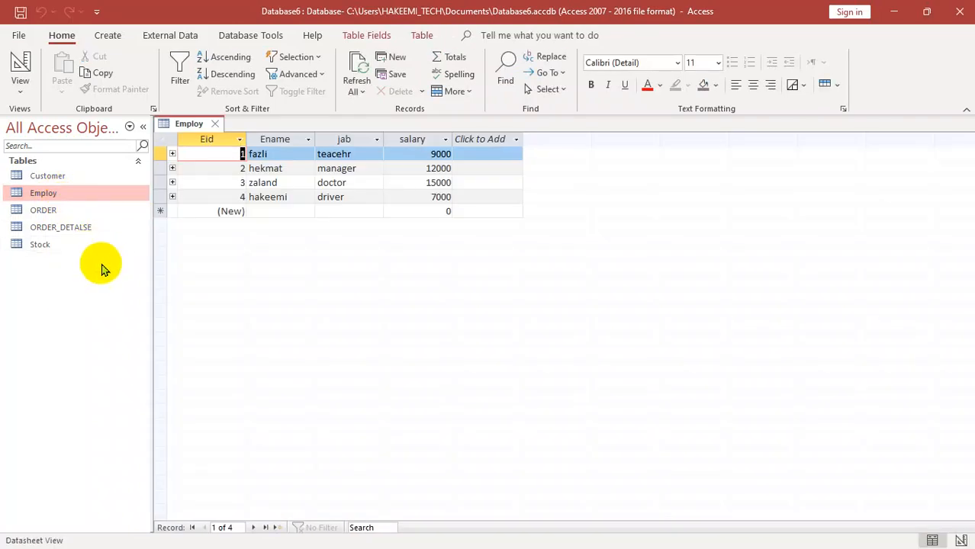
pyautogui.click(173, 196)
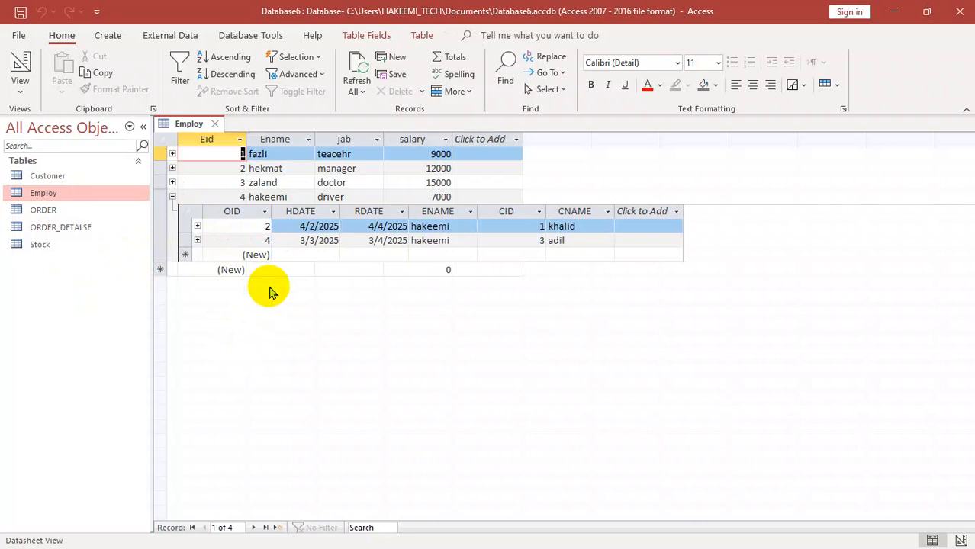
pyautogui.click(960, 13)
pyautogui.rightClick(424, 178)
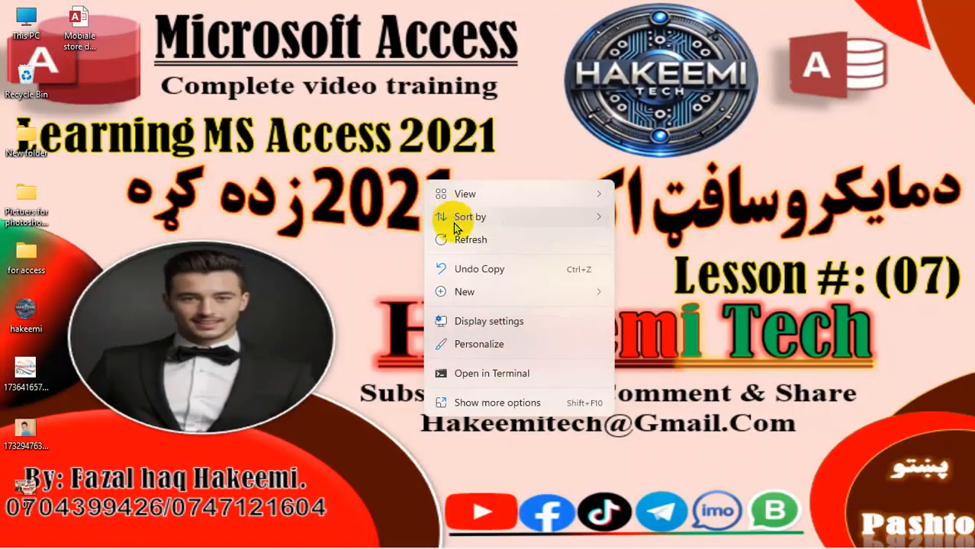
pyautogui.click(472, 242)
pyautogui.rightClick(448, 227)
pyautogui.click(461, 286)
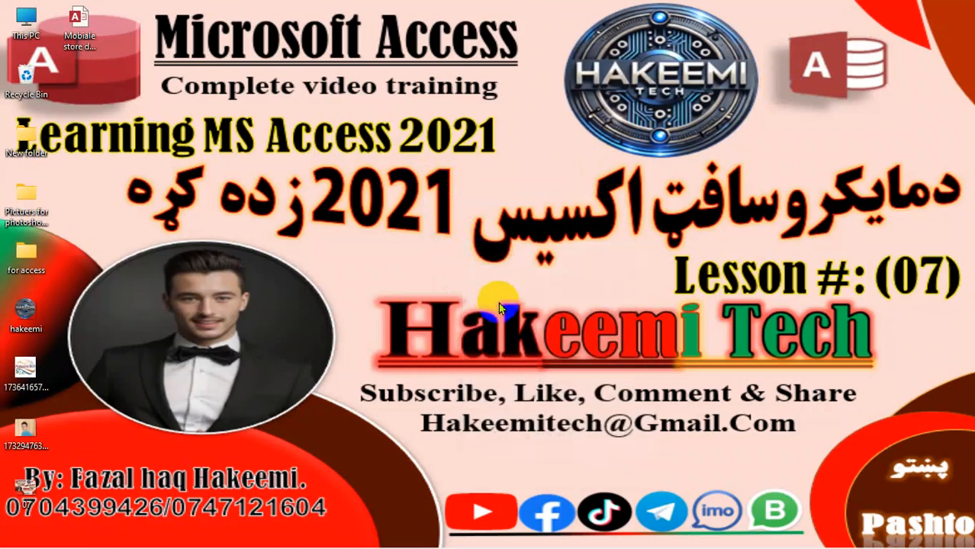
pyautogui.moveTo(145, 168); pyautogui.dragTo(235, 294)
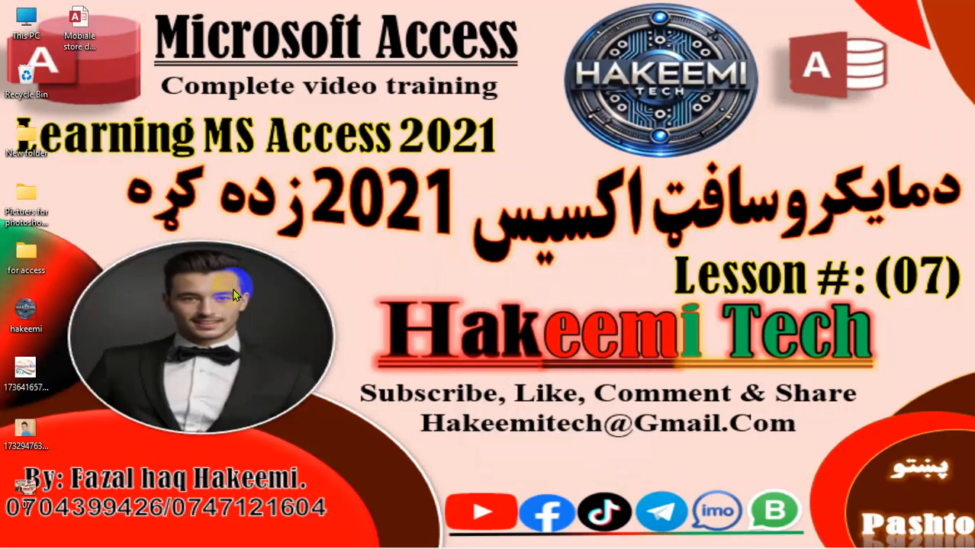